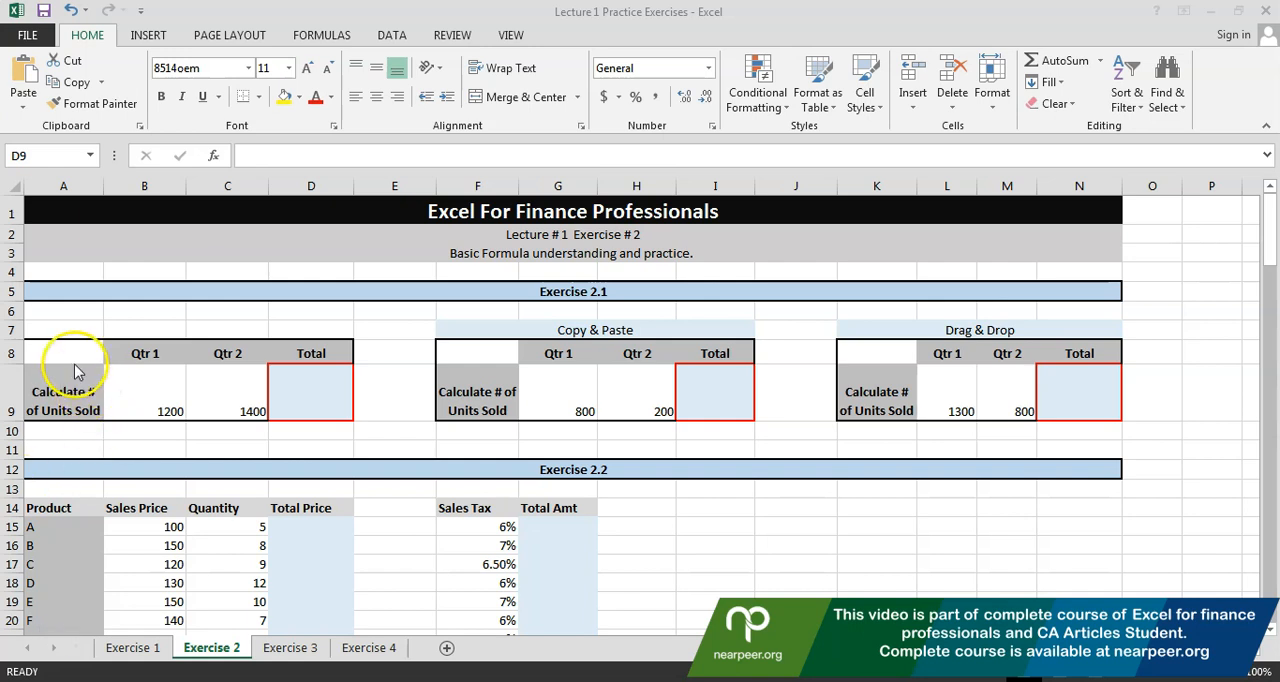
Enter the formula =B9+C9 in the first table's Total cell D9 to add the Qtr 1 and Qtr 2 units
click(128, 362)
click(222, 360)
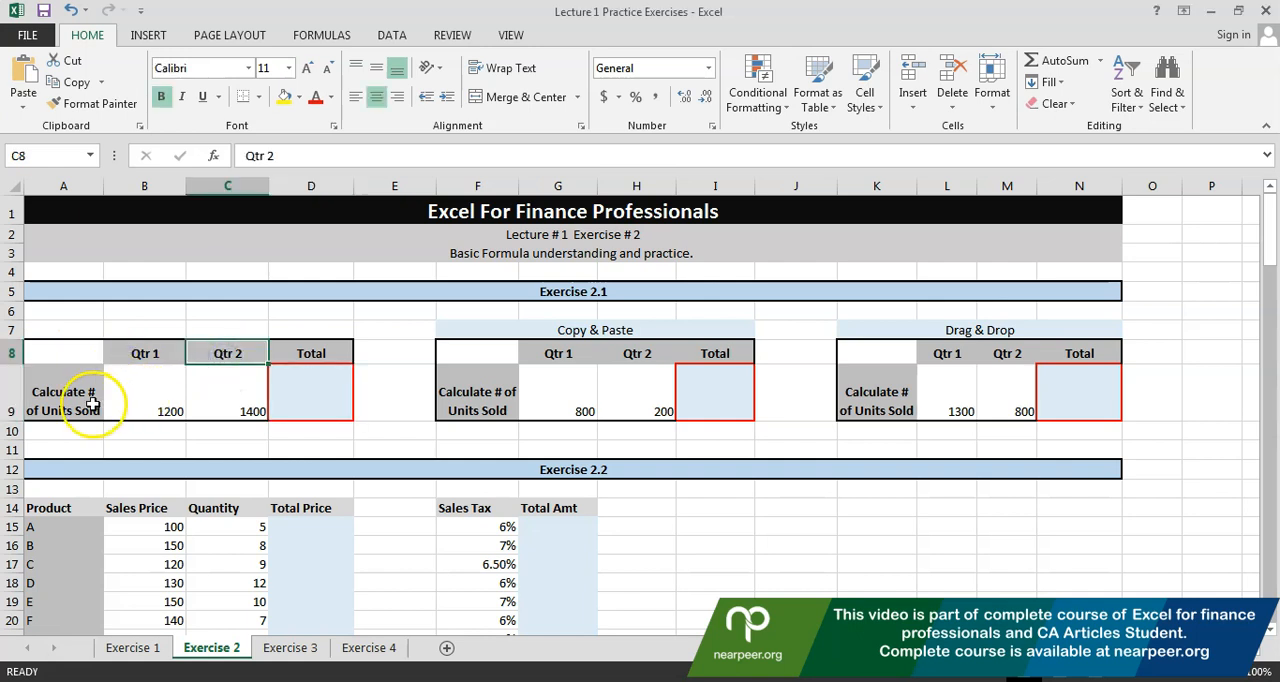
click(330, 394)
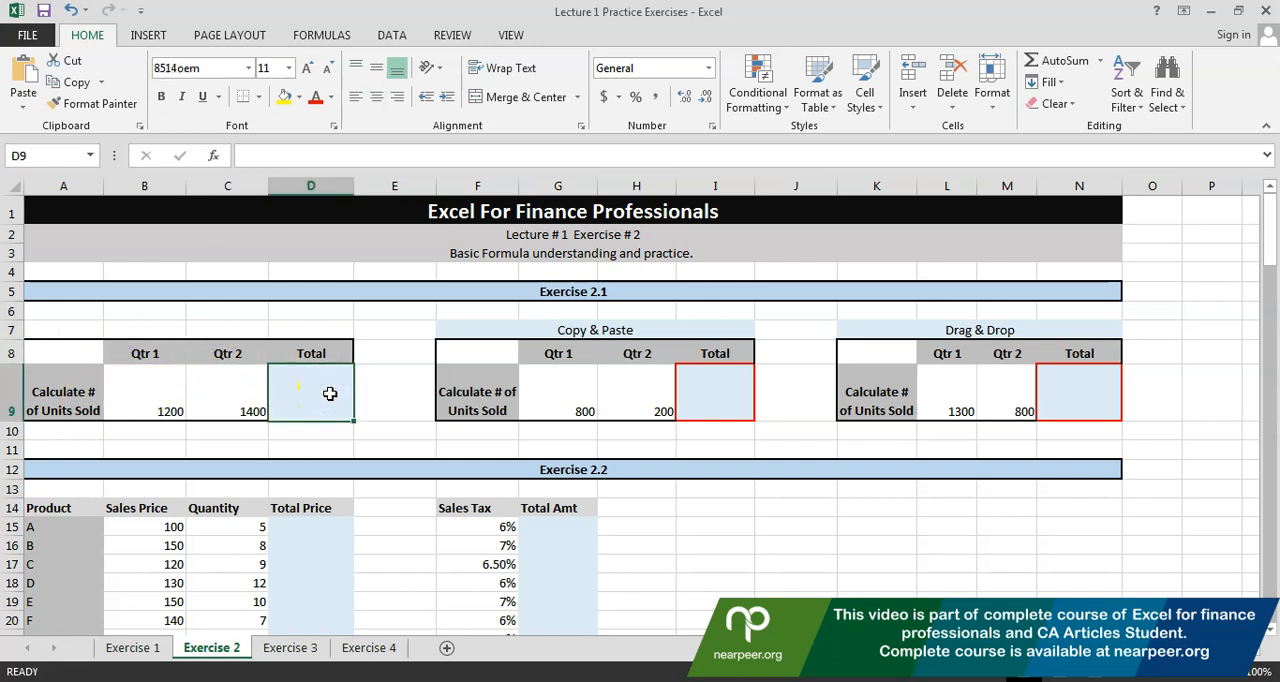
text(=)
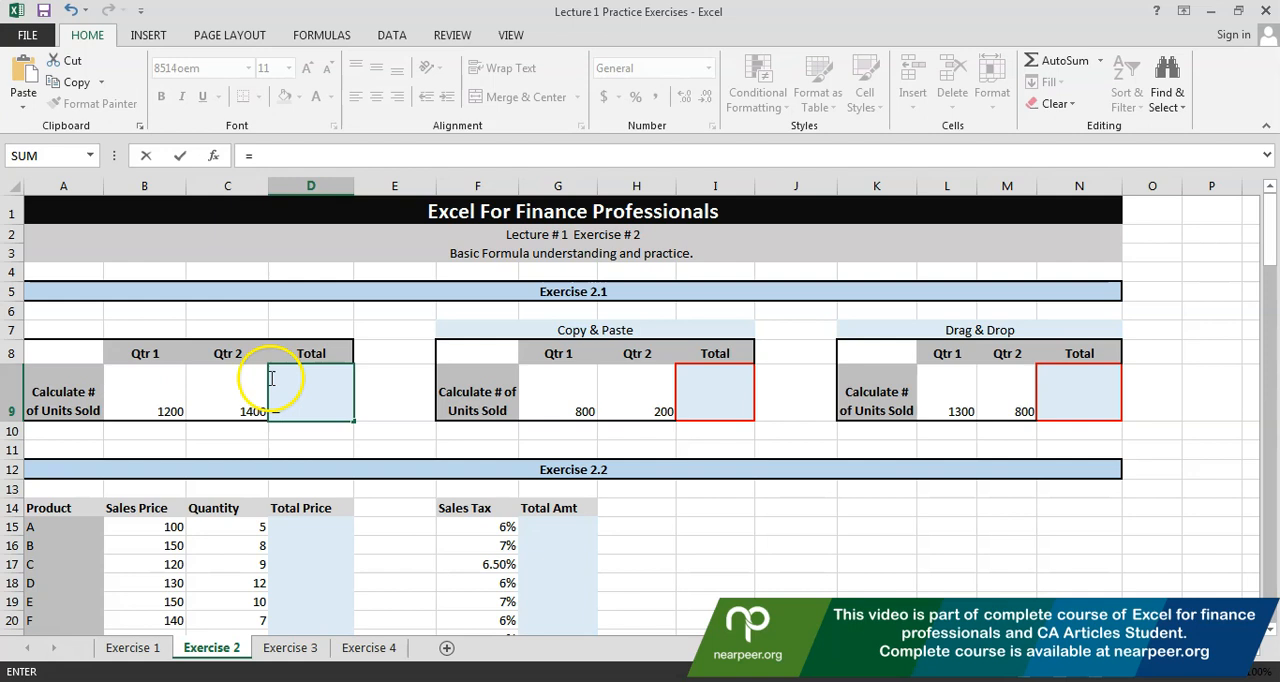
click(118, 394)
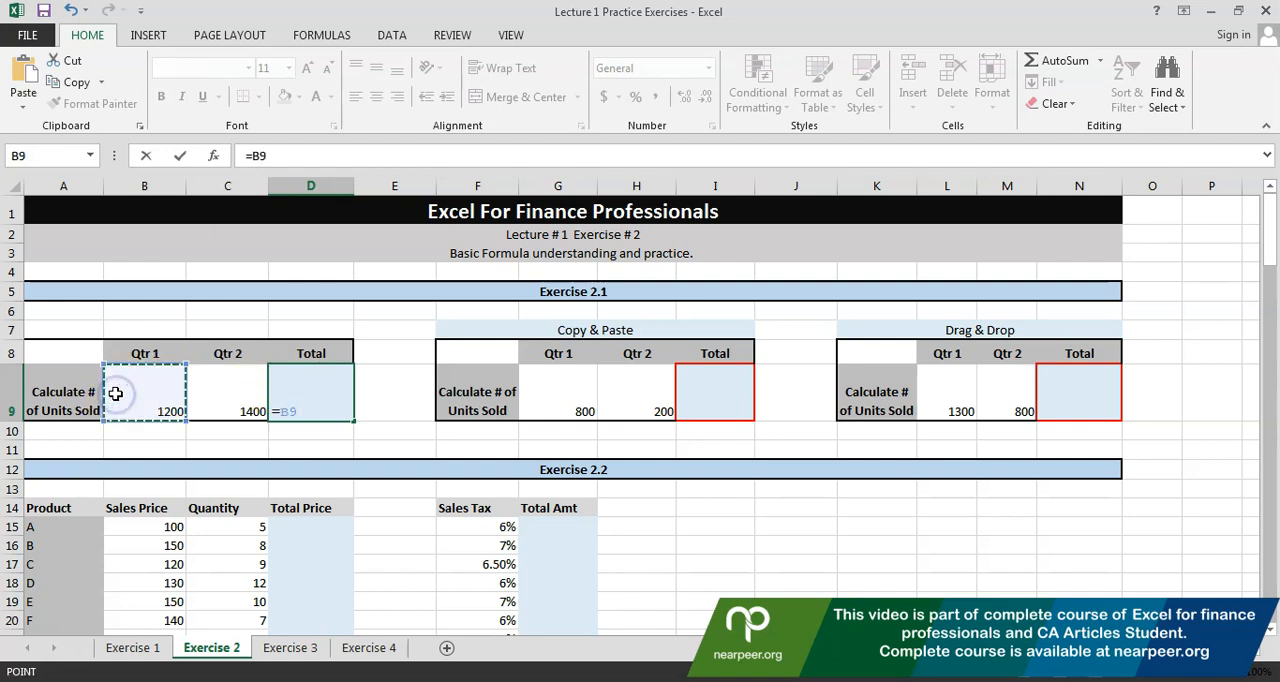
text(+)
click(227, 392)
key(Return)
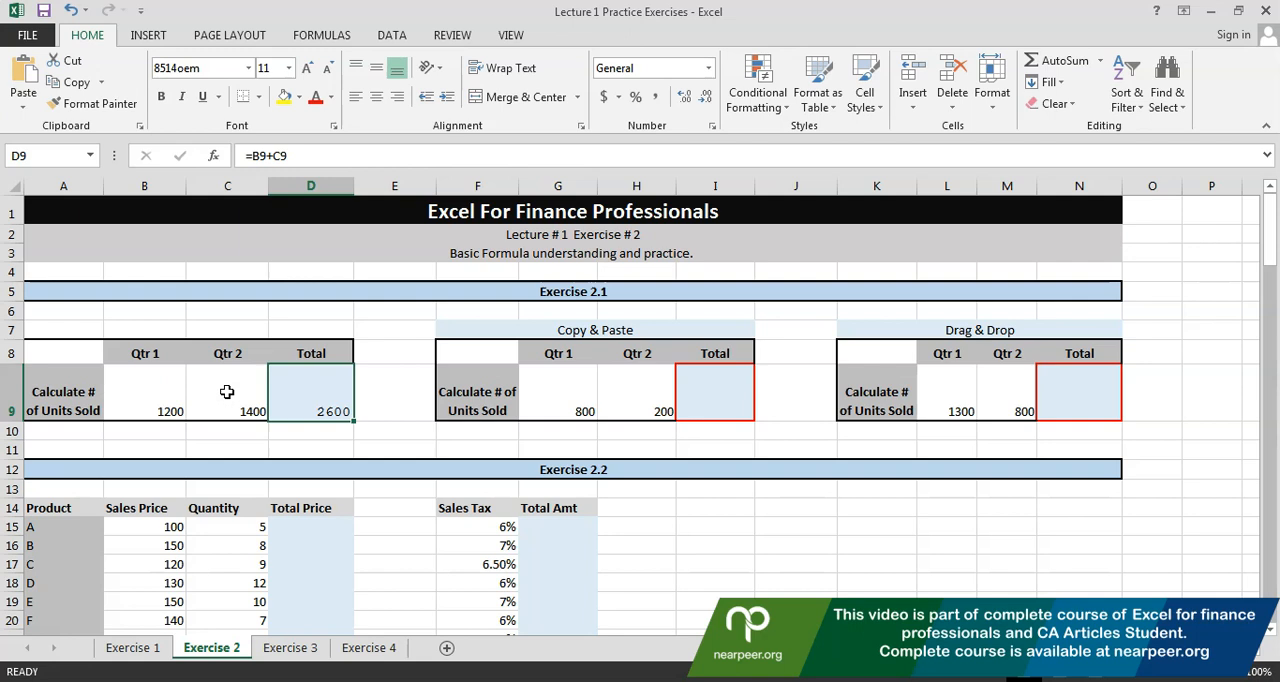
Copy the total formula from D9 into the Copy & Paste table's Total cell I9
key(F2)
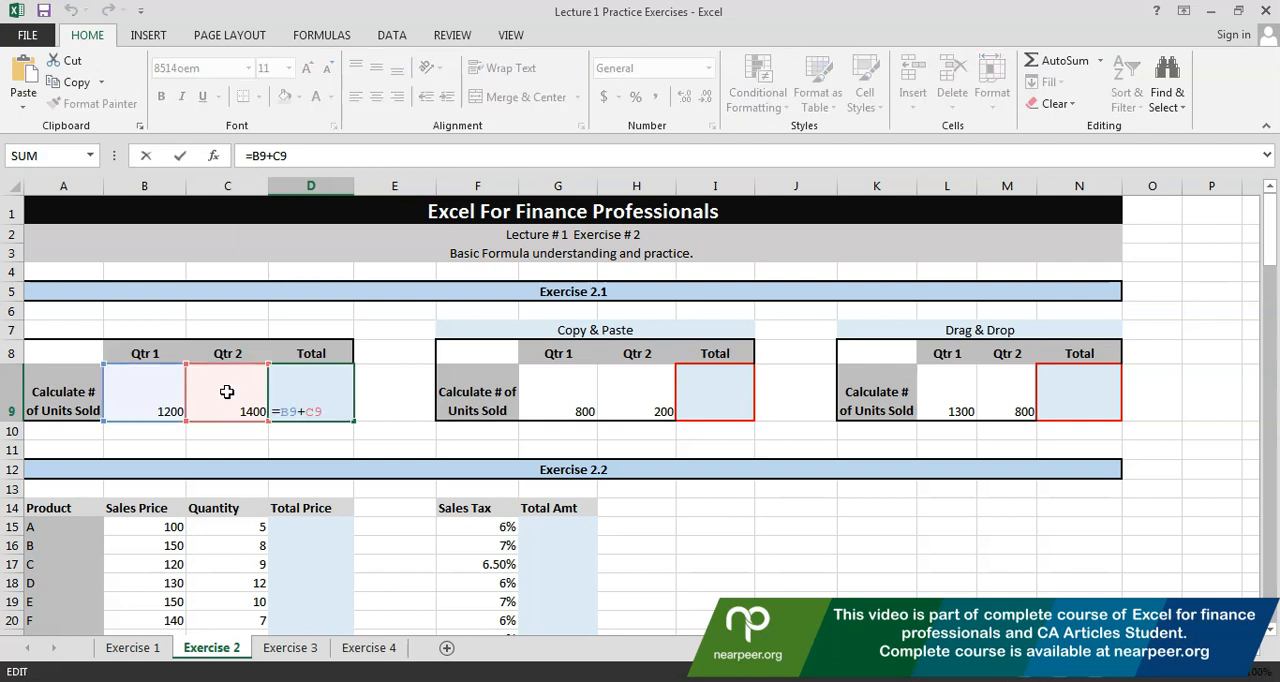
click(311, 398)
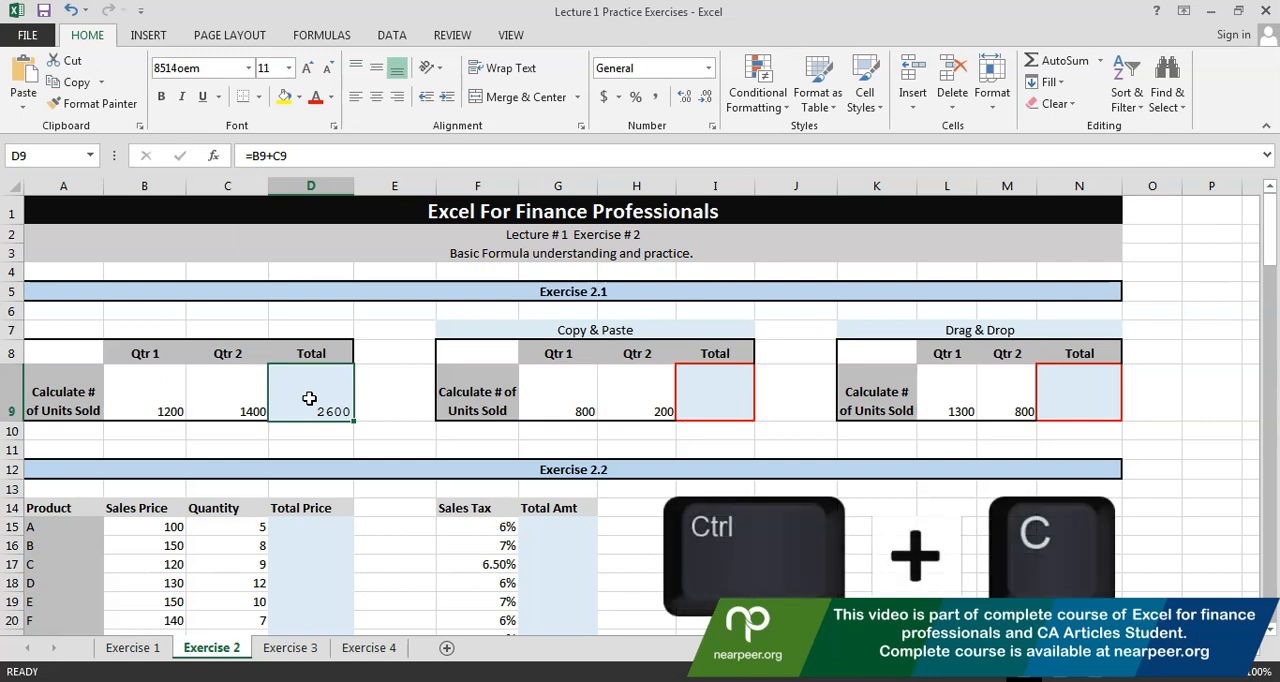
key(ctrl+c)
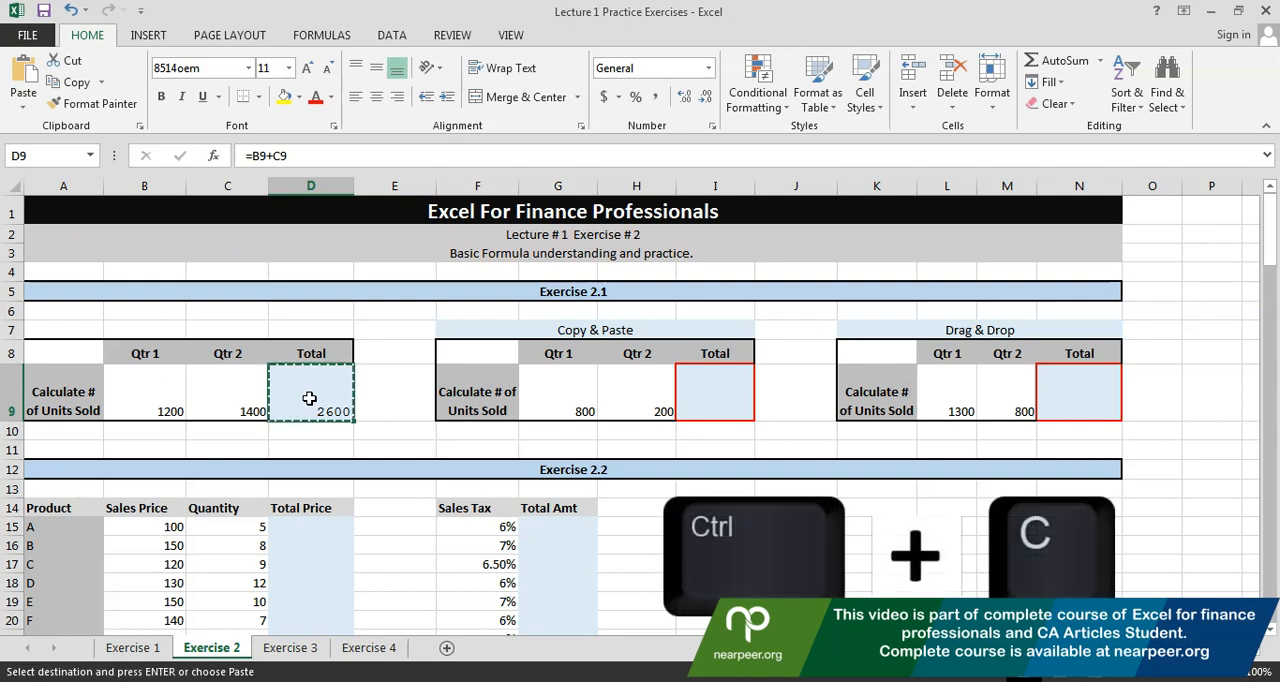
click(695, 398)
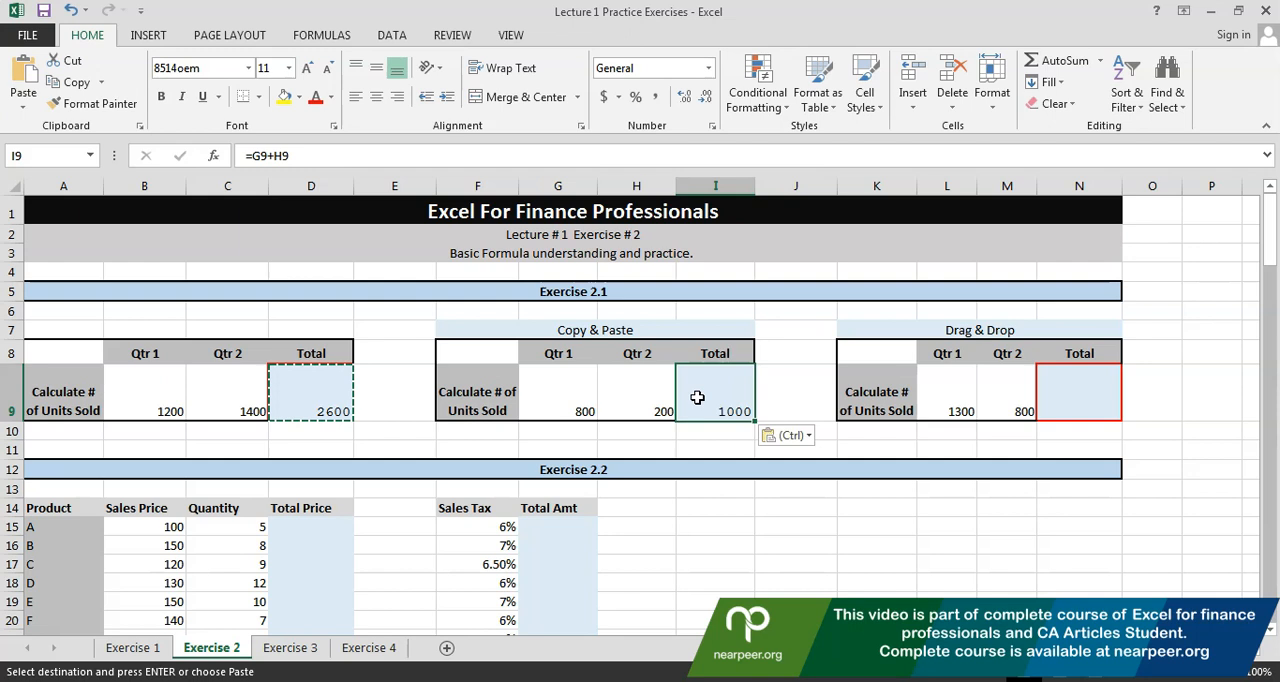
Compare the cell references used by the total formulas in I9 and D9
key(F2)
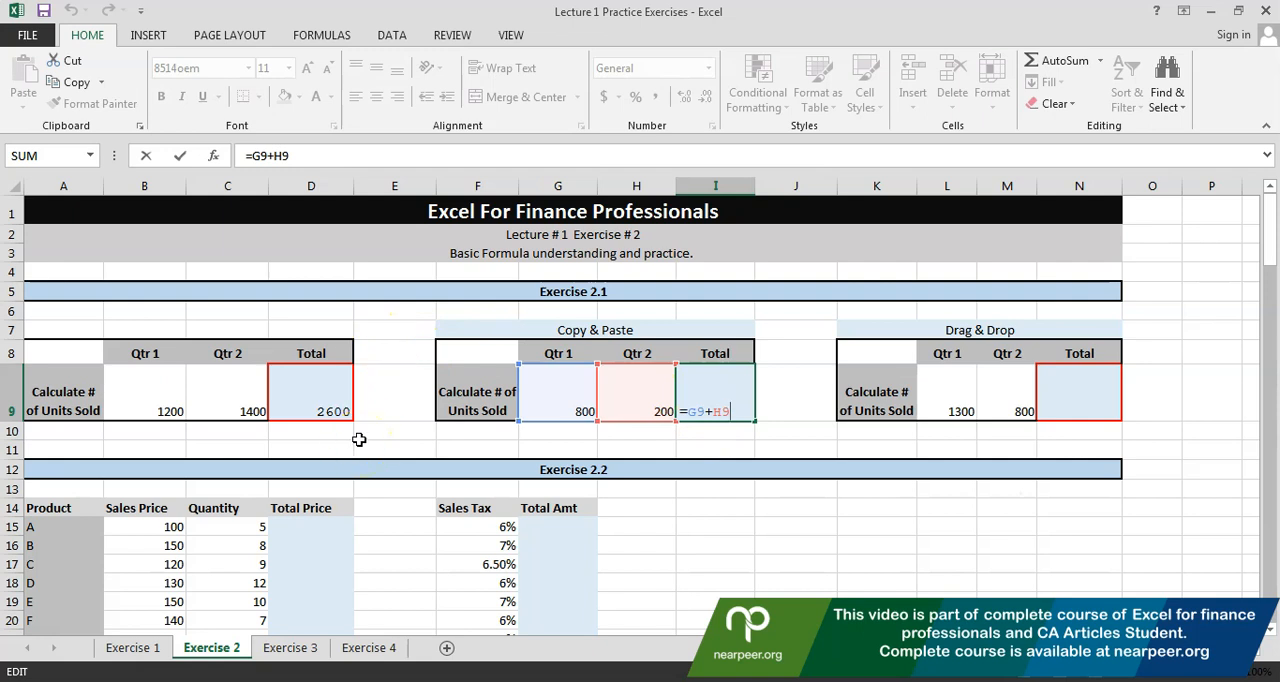
click(332, 409)
key(F2)
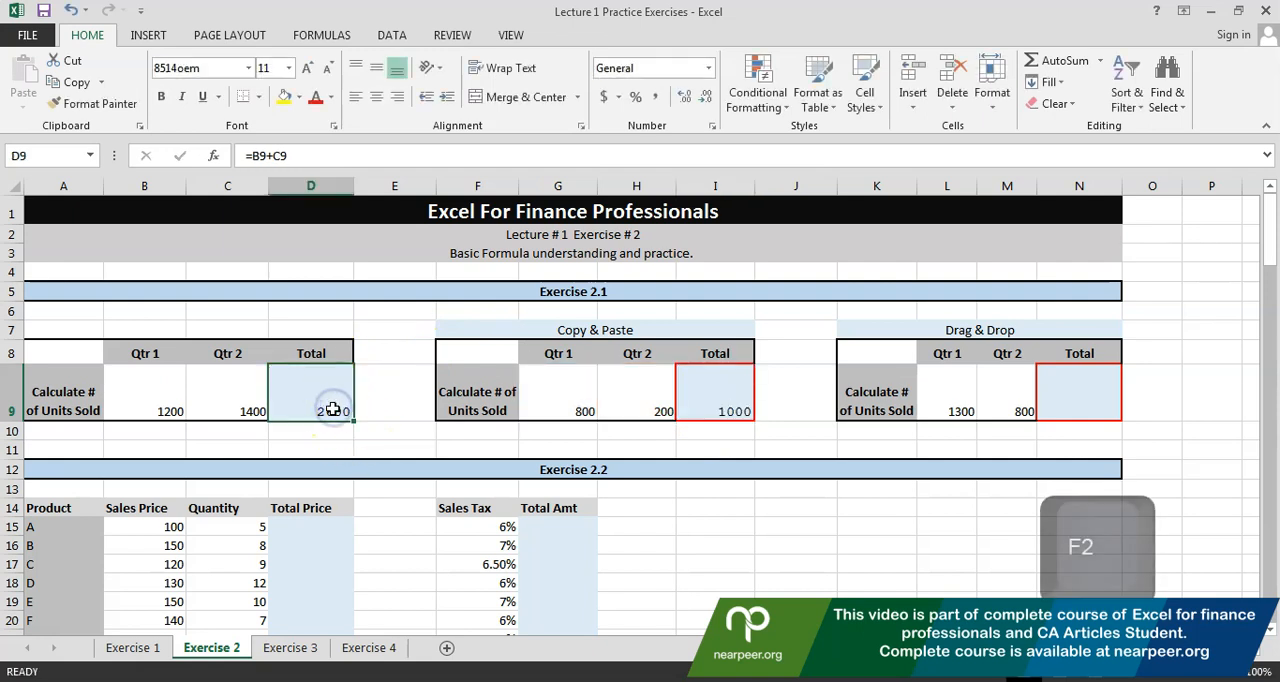
click(320, 407)
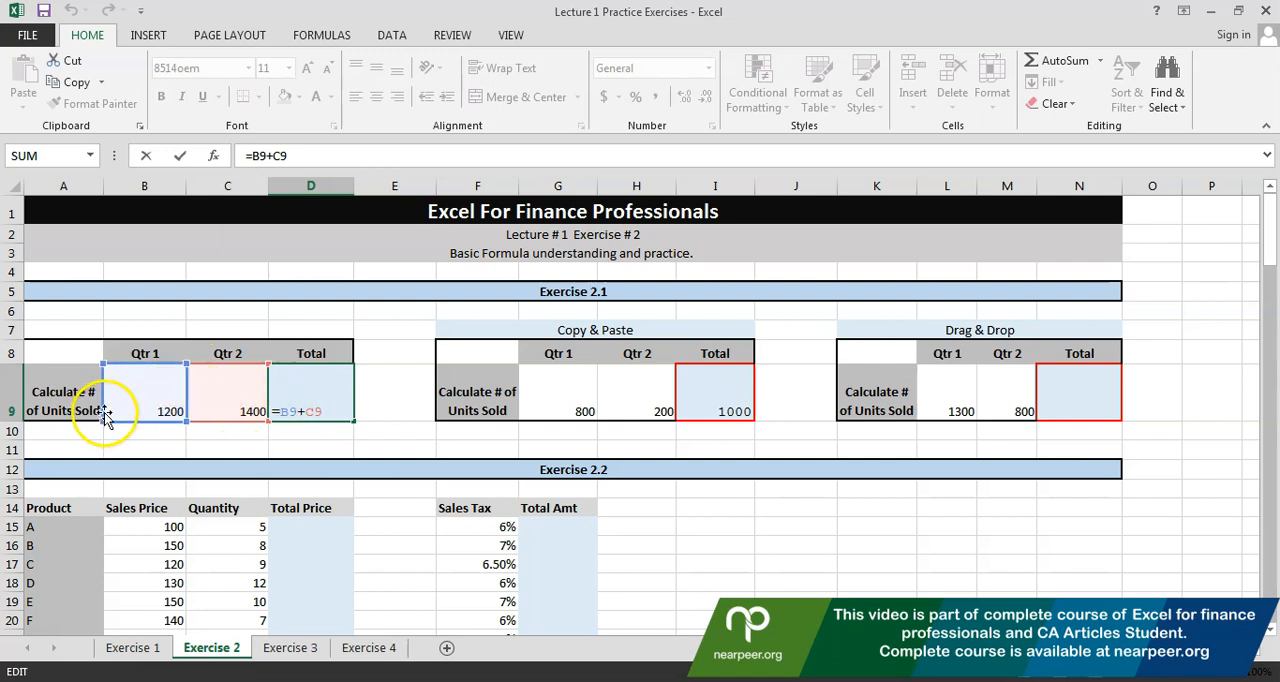
key(Escape)
Copy D9 again, go across the row to I9 and examine the references in its formula
text(c)
key(Escape)
key(ctrl+c)
key(Right)
key(Right)
key(Right)
key(Right)
key(Right)
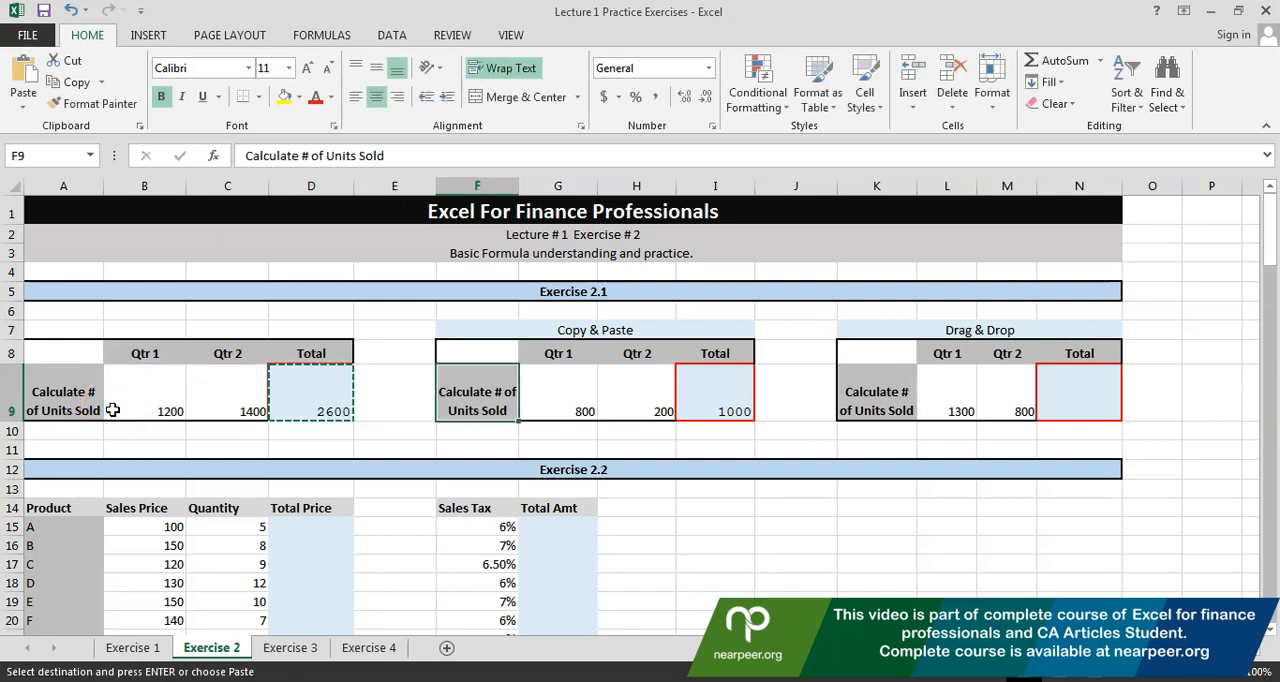
key(F2)
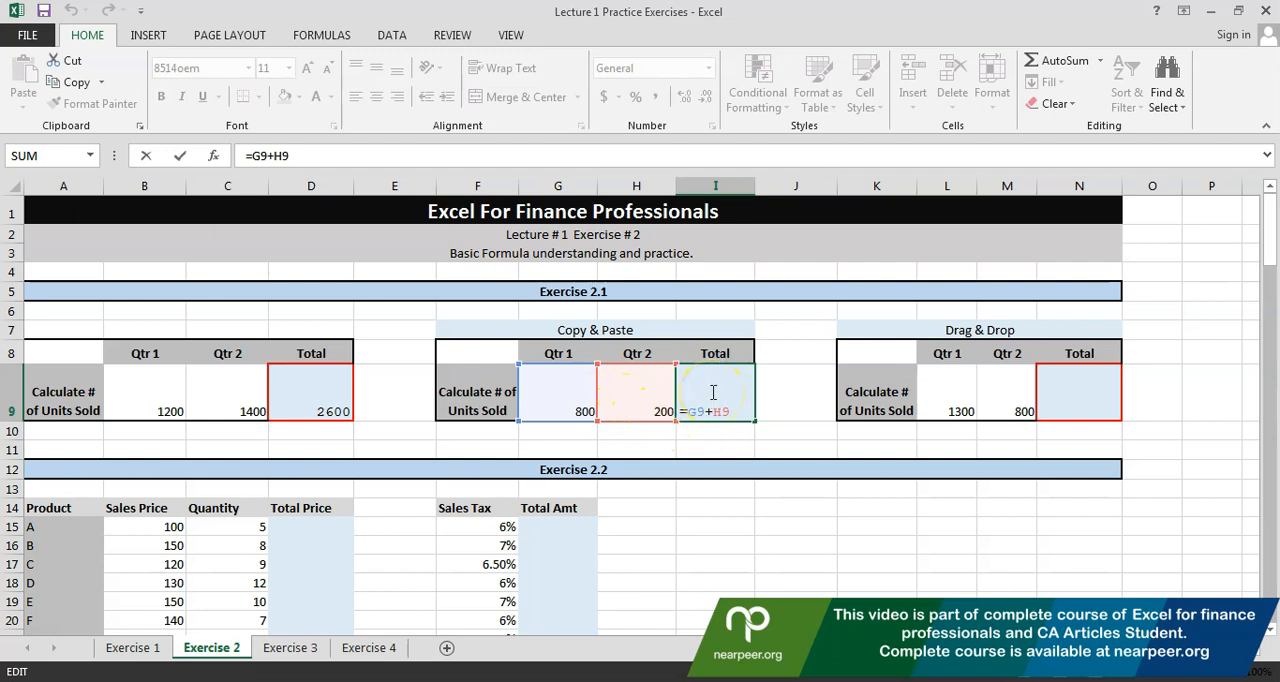
click(718, 447)
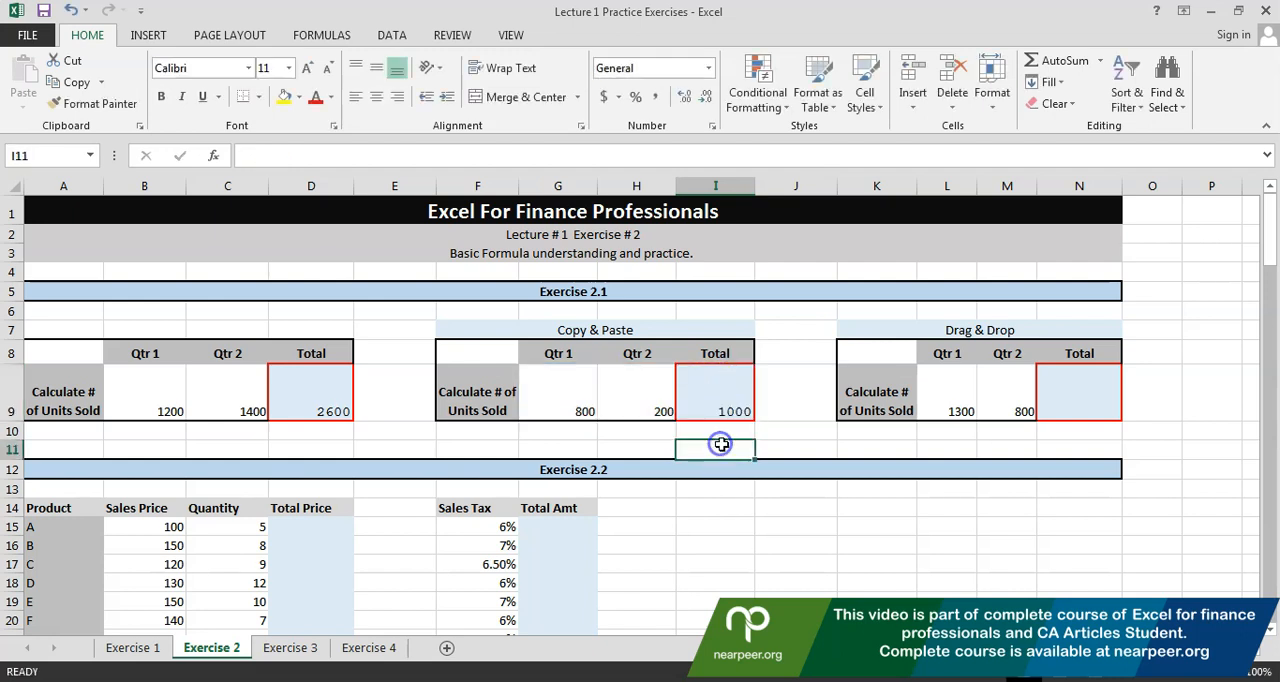
Copy the total formula from D9 and paste it into the empty area at Y9
click(291, 400)
click(699, 394)
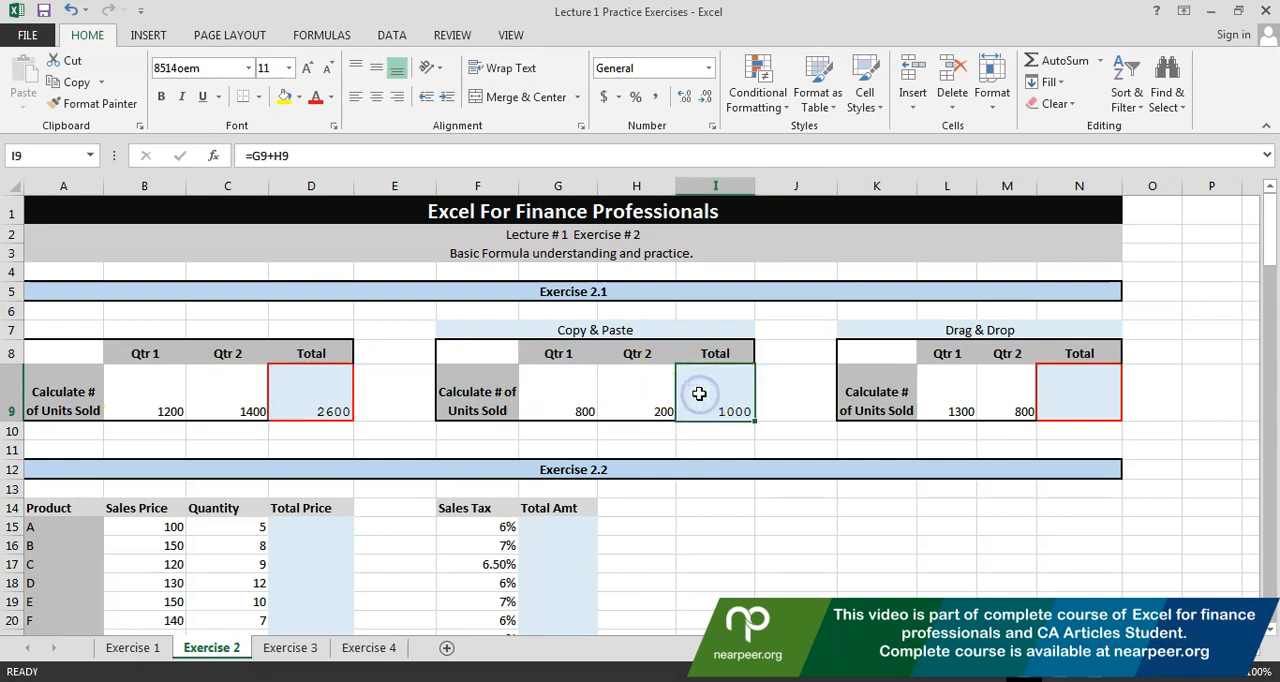
click(298, 406)
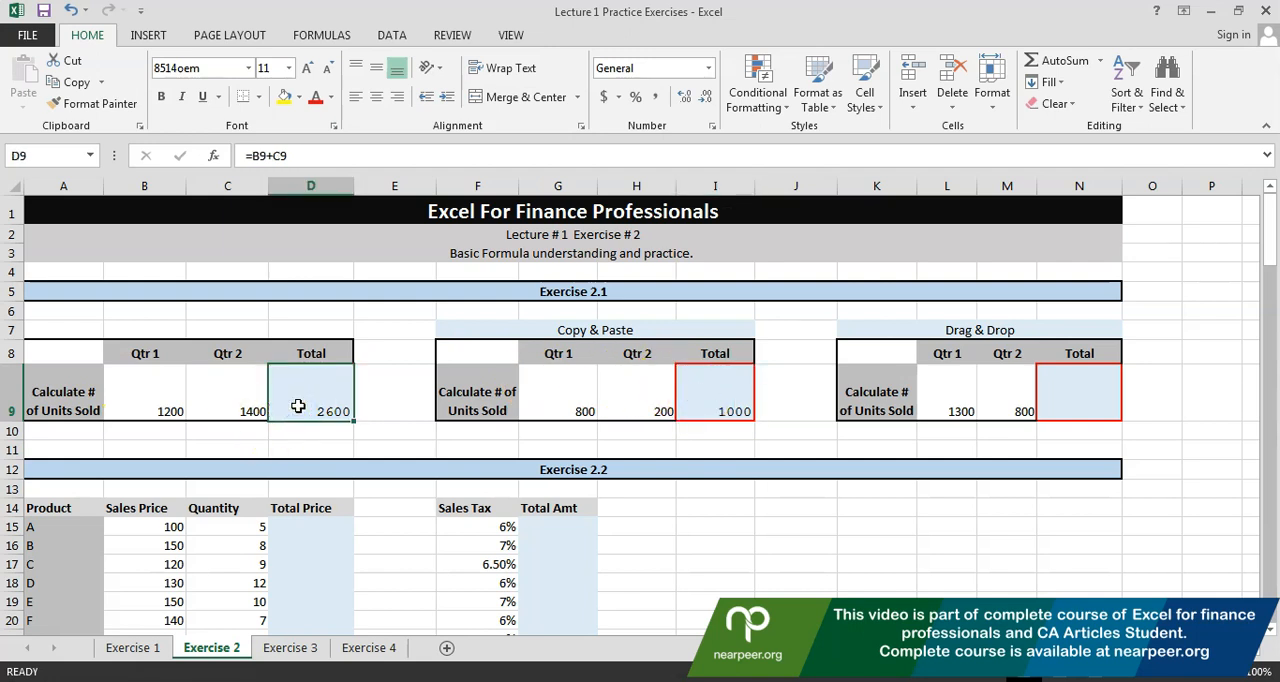
key(ctrl+c)
key(Right)
key(Right)
key(Right)
key(Right)
key(Right)
key(Right)
key(Right)
key(Right)
key(Right)
key(Right)
key(Right)
key(Right)
key(Right)
key(Right)
key(Right)
key(Right)
key(Right)
key(Right)
key(Right)
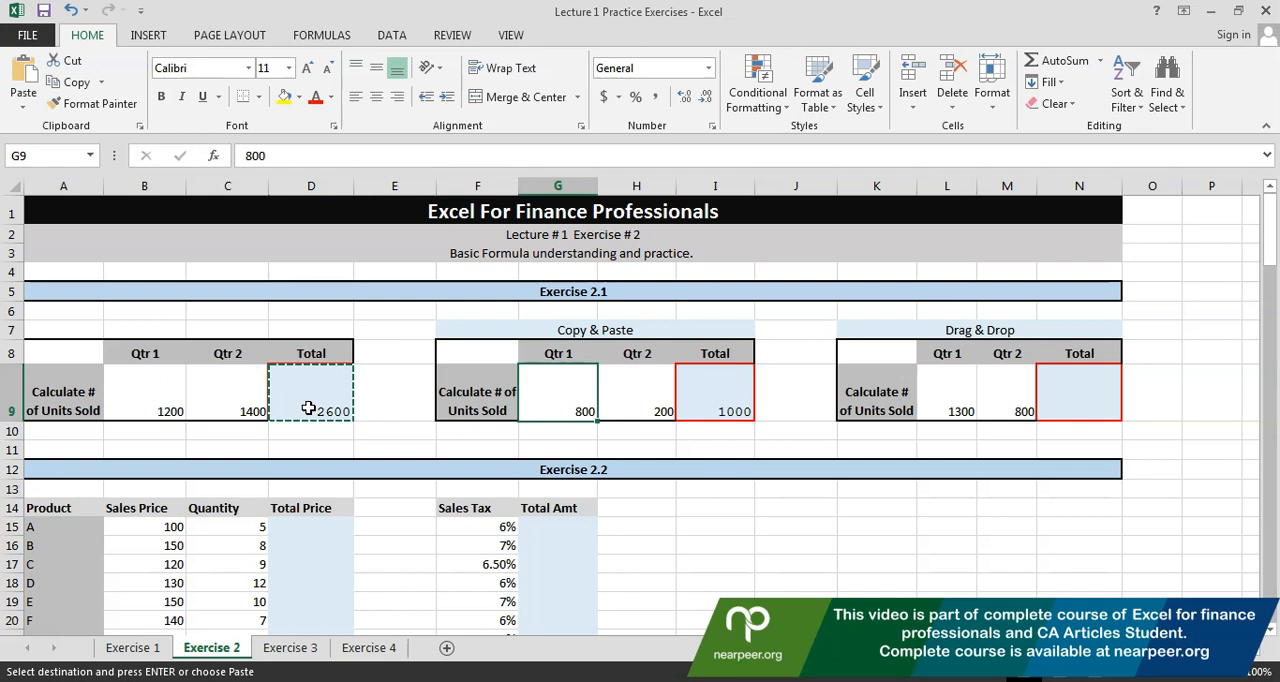
key(Right)
key(Right)
key(Right)
key(Left)
key(Left)
key(Right)
key(ctrl+v)
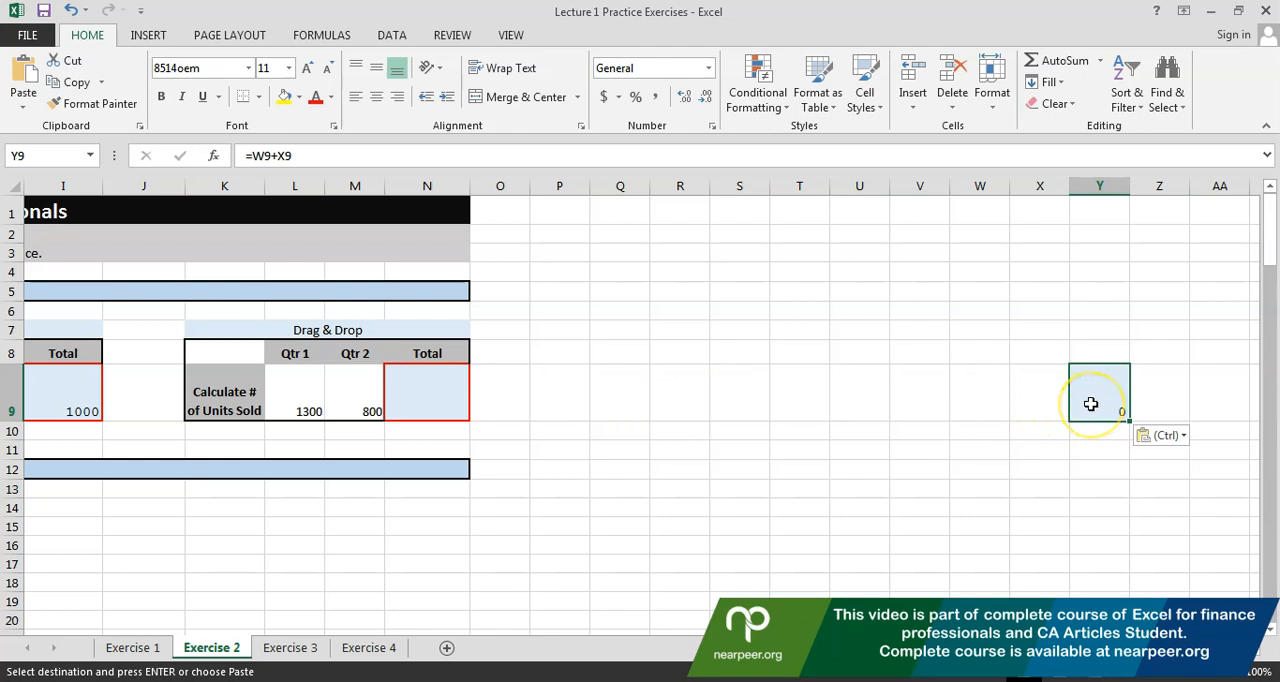
Examine which cells the pasted formula in Y9 refers to, leaving the formula as it is
key(F2)
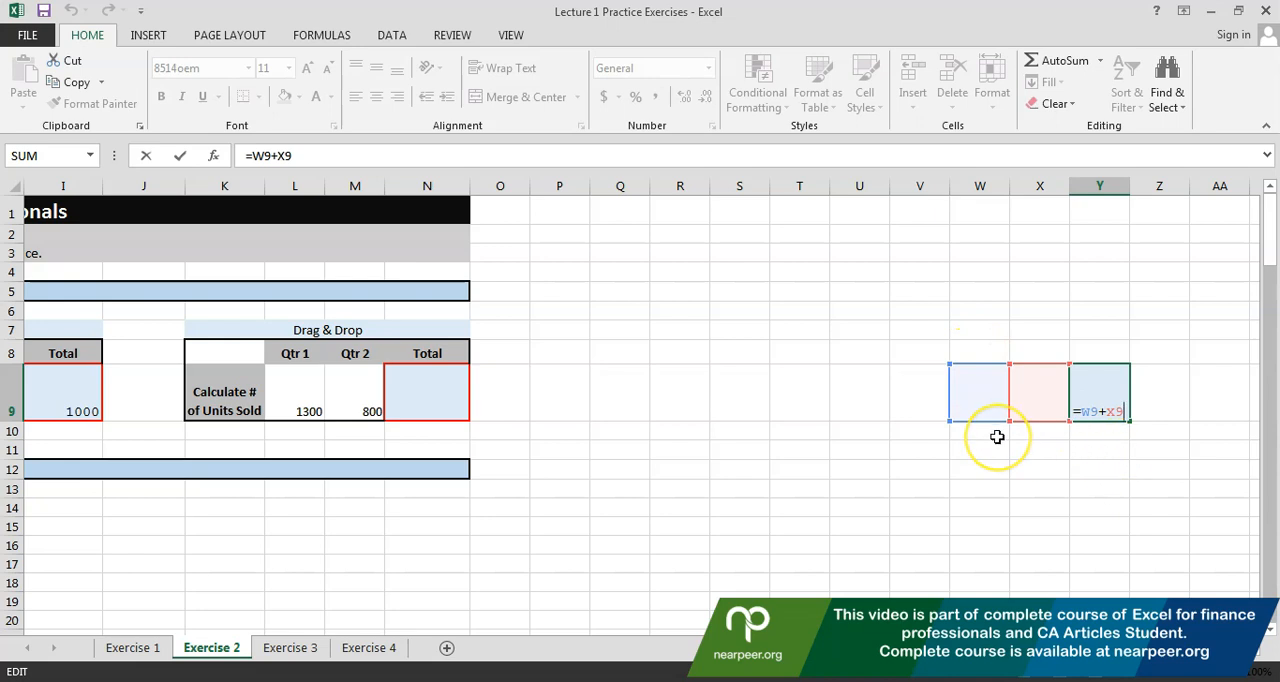
click(922, 465)
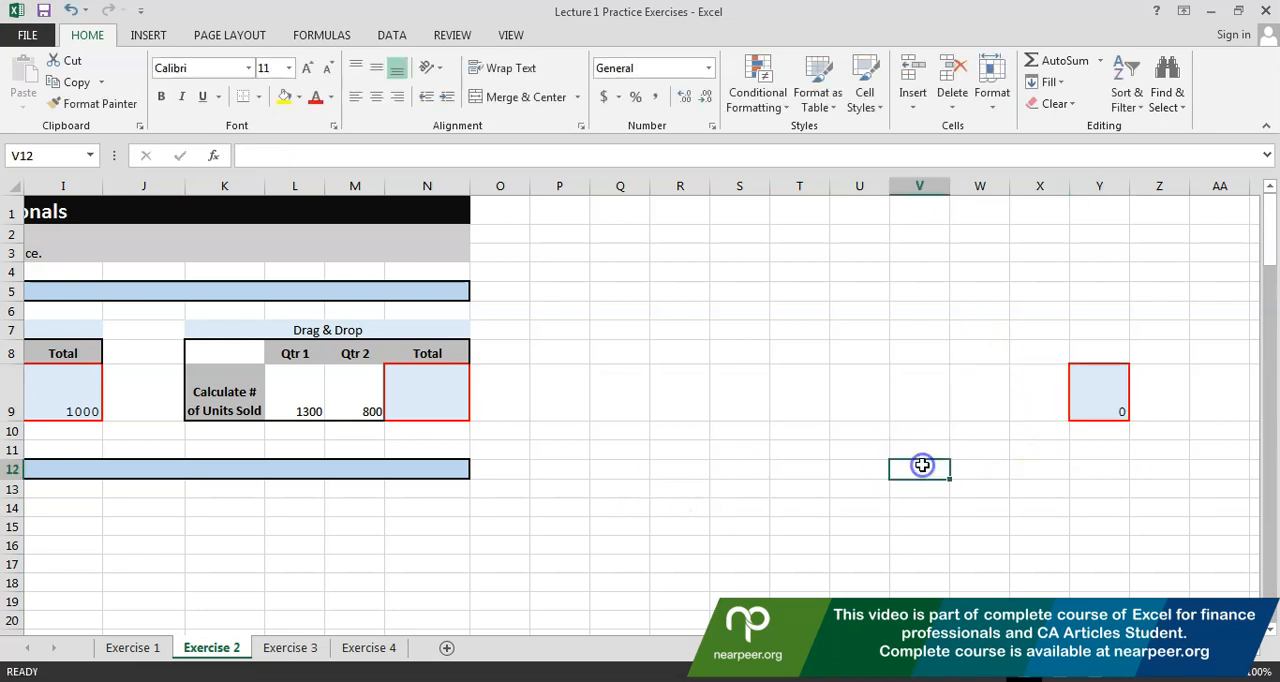
click(1103, 415)
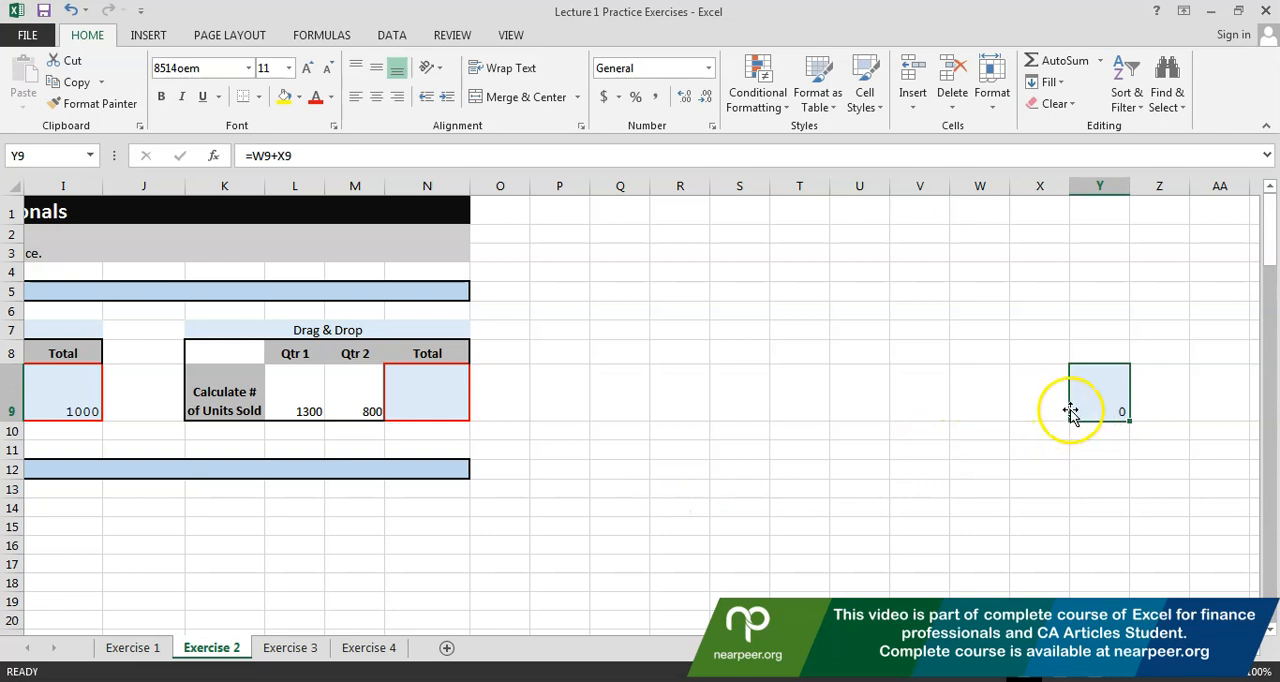
click(1040, 468)
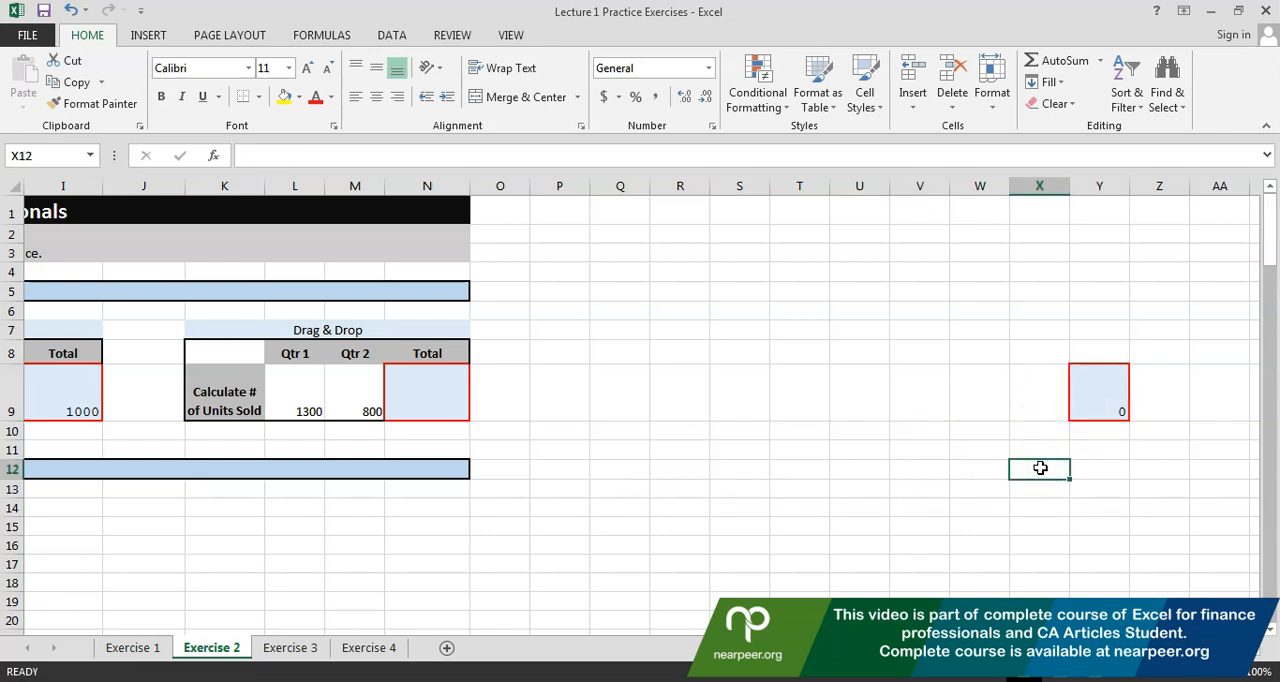
click(1076, 408)
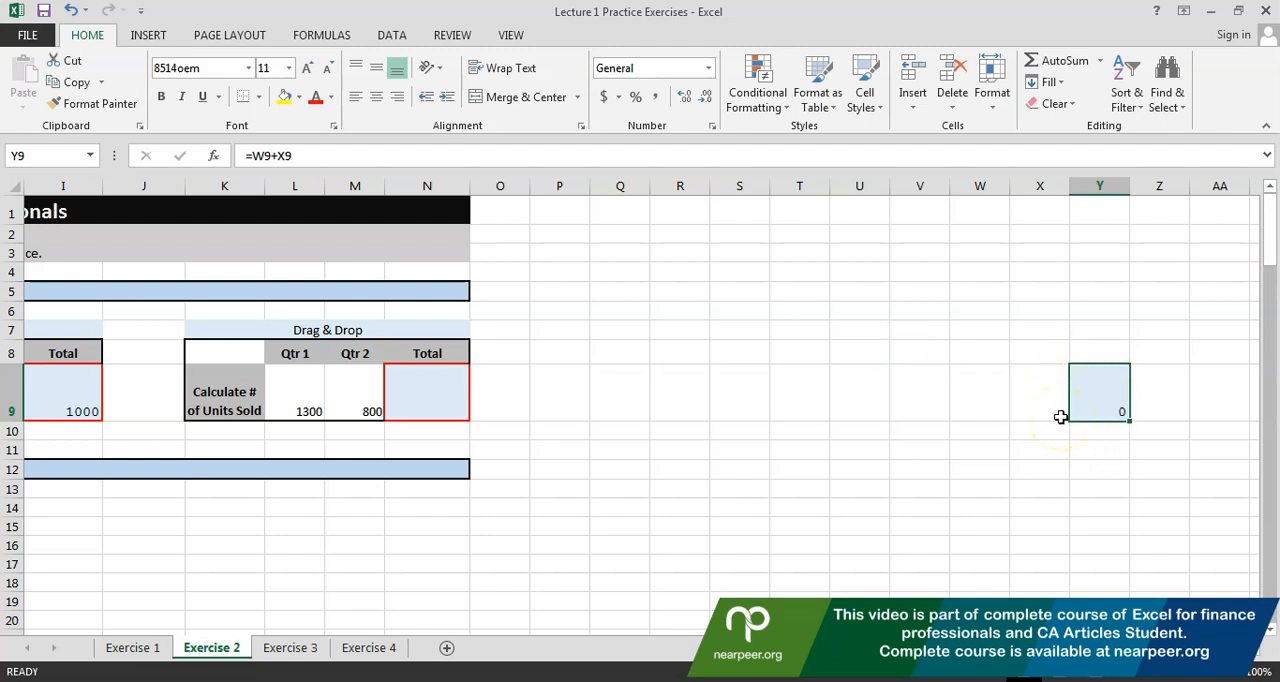
key(F2)
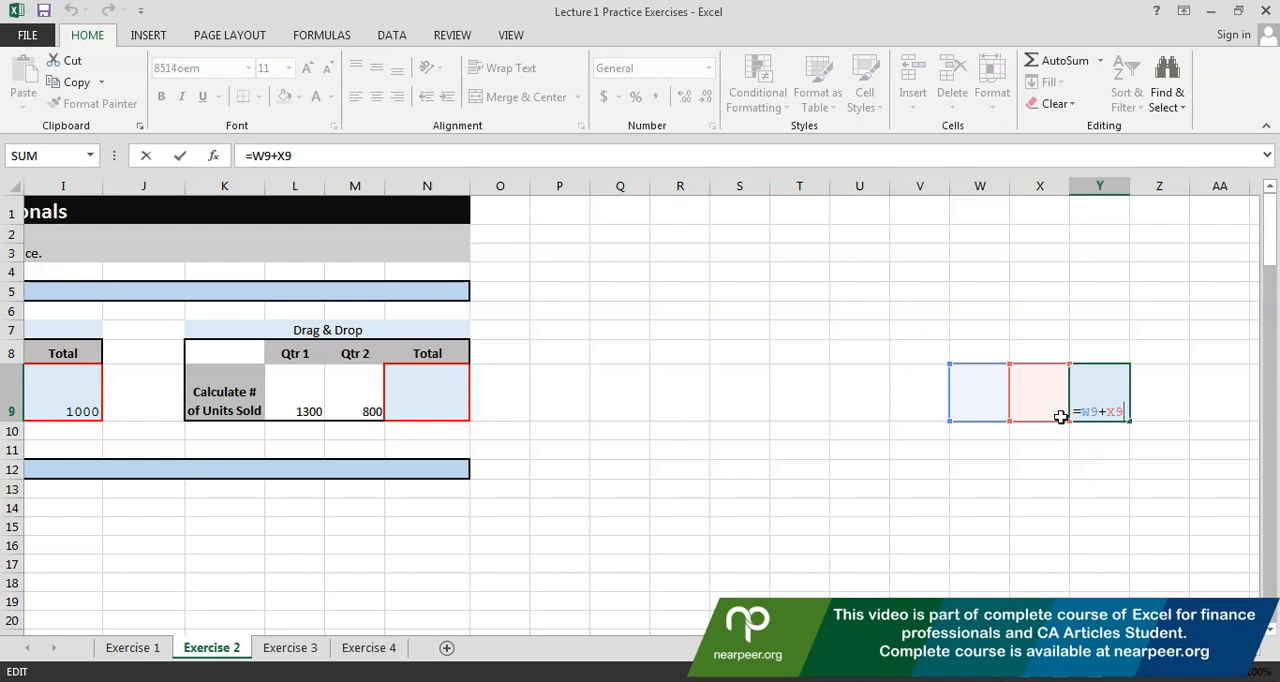
key(Escape)
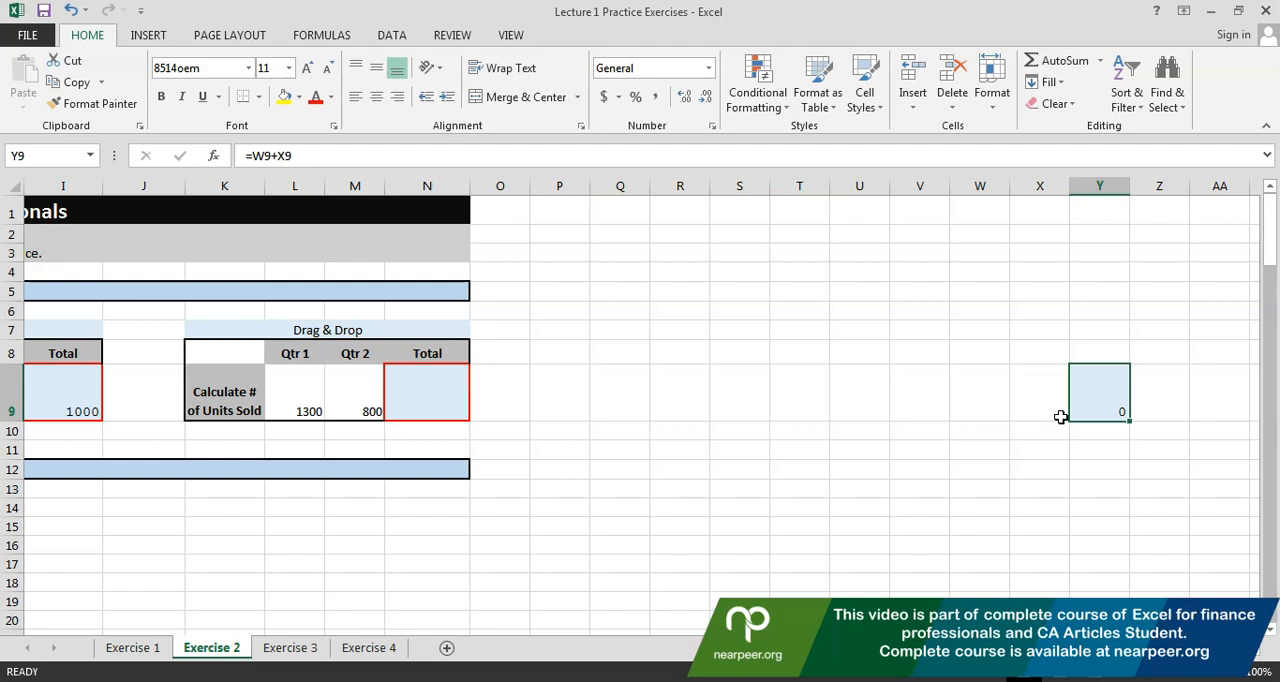
Cut the total formula from D9 and paste it over the Copy & Paste table's Total cell I9
click(1104, 390)
key(Left)
key(Right)
key(Left)
key(Left)
key(Left)
key(Left)
key(Left)
key(Left)
key(Left)
key(Left)
key(Left)
key(Left)
key(Left)
key(Left)
key(Left)
key(Left)
key(Left)
key(Left)
key(Left)
key(Left)
key(Left)
key(Left)
key(Right)
key(Left)
key(Right)
key(Left)
key(Right)
key(Left)
key(Left)
key(Right)
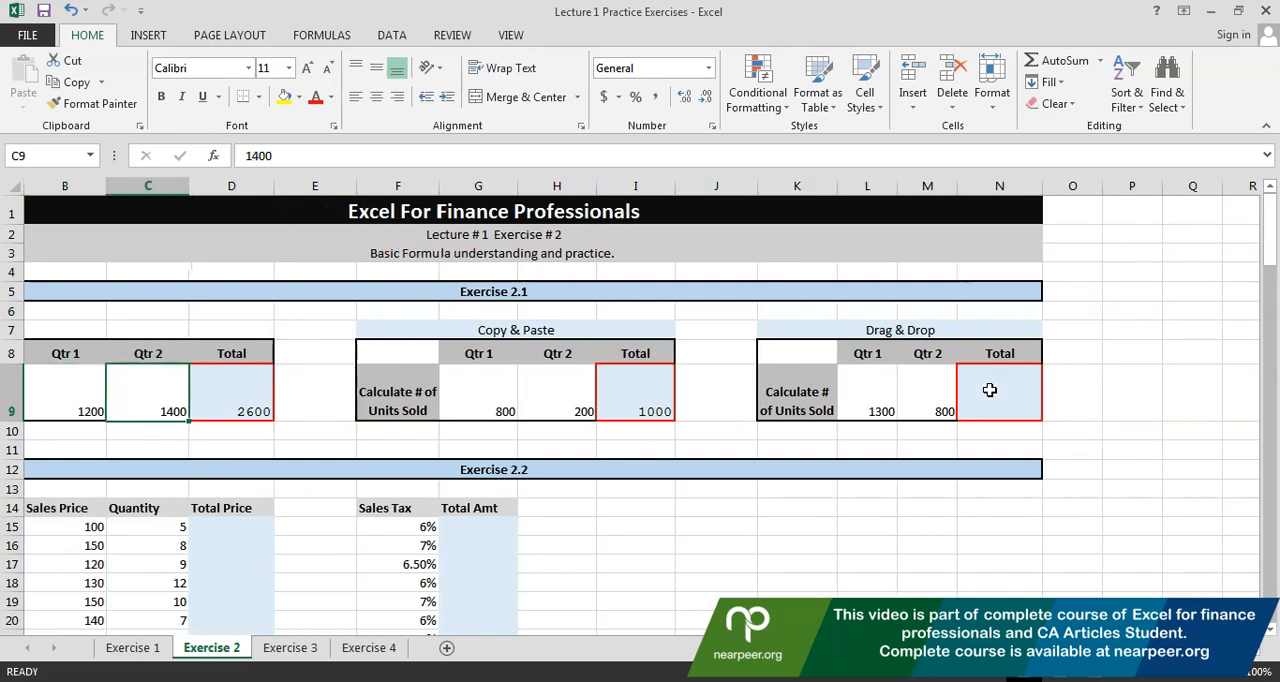
key(Right)
key(ctrl+x)
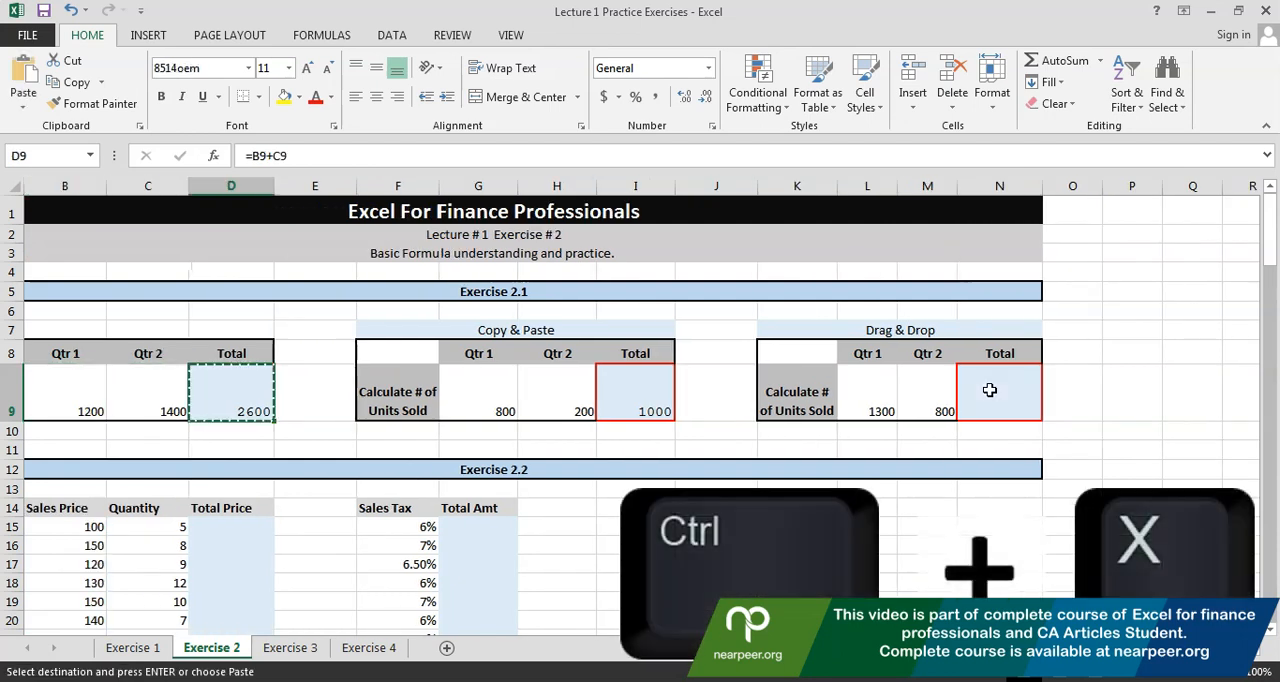
click(623, 405)
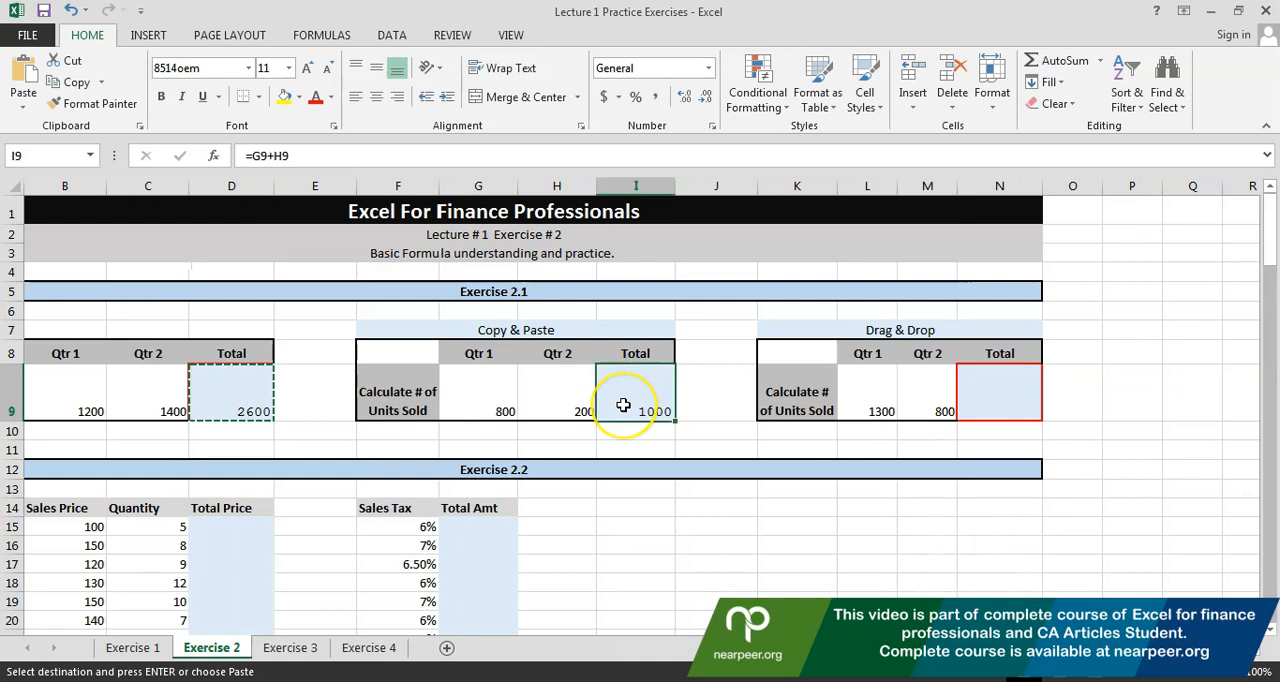
key(ctrl+v)
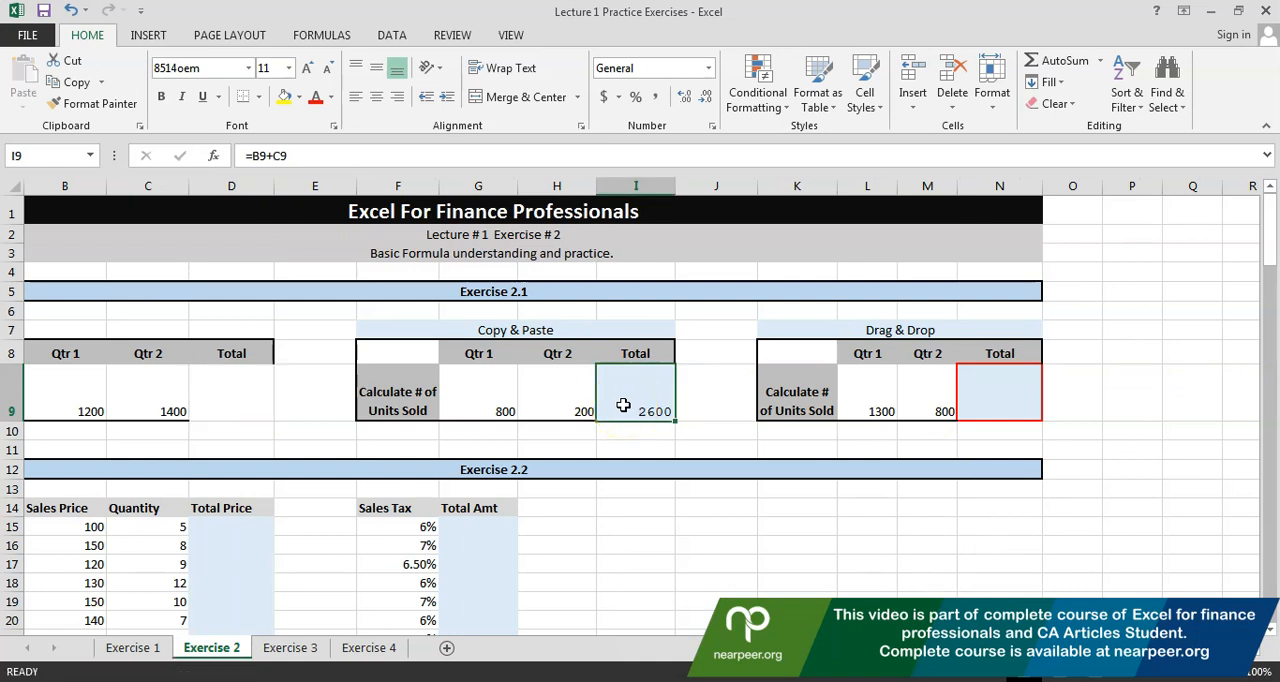
Check the references of the moved formula in I9 and undo the cut and paste
double_click(623, 405)
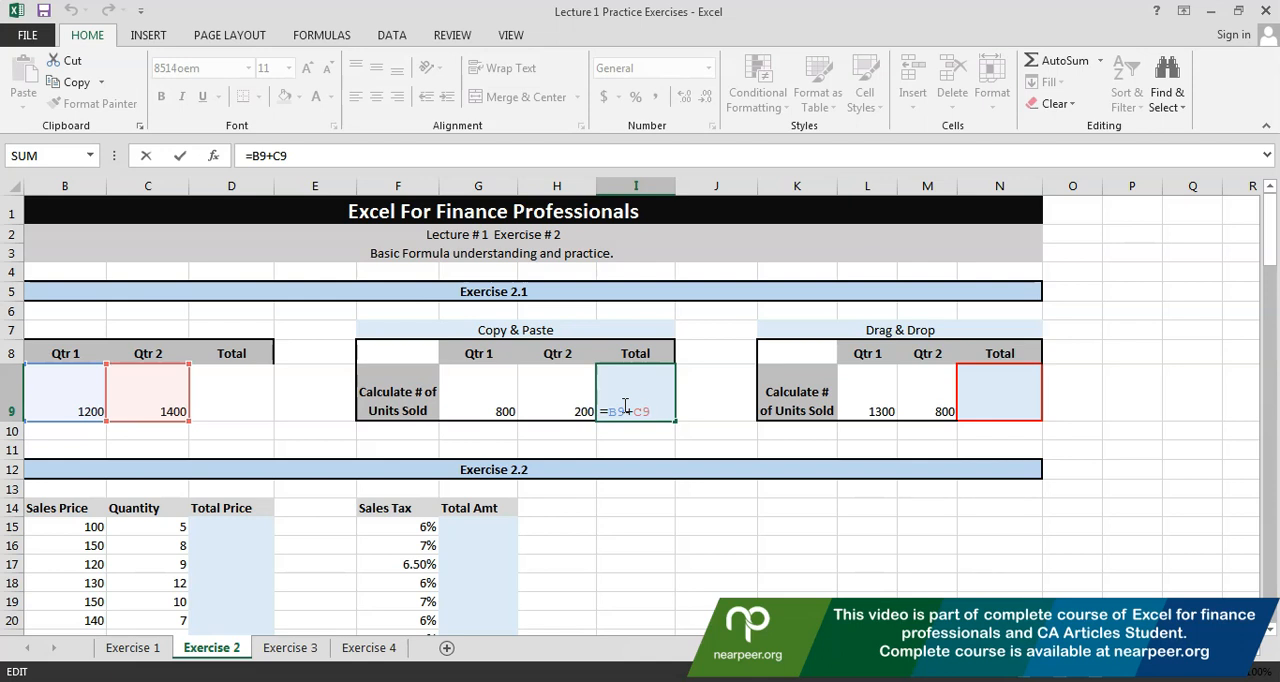
key(Escape)
key(ctrl+z)
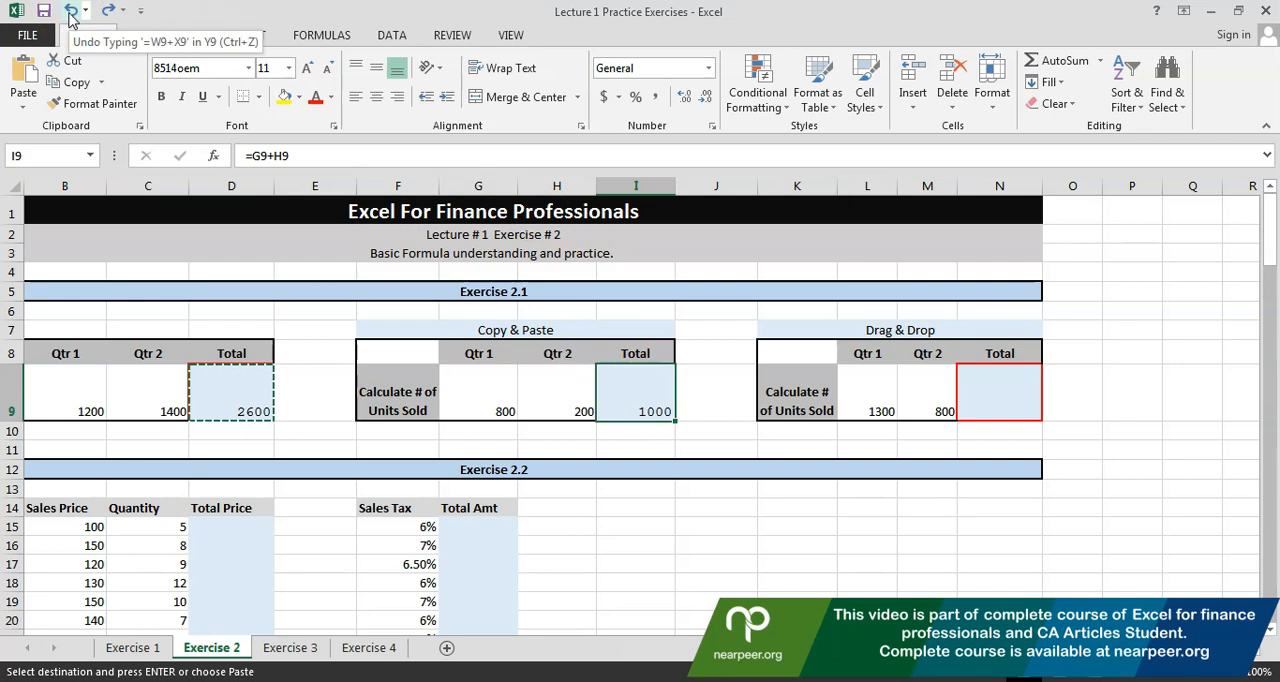
Move the Copy & Paste table's Total cell from I9 to N16
click(330, 407)
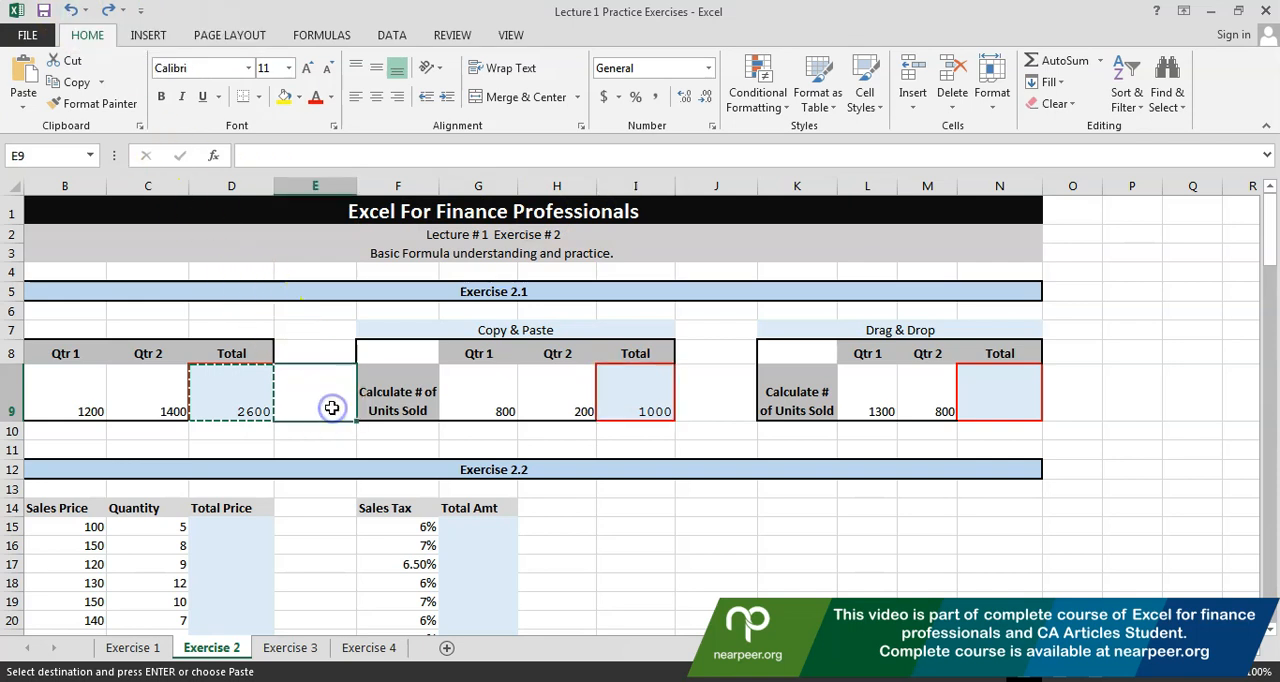
key(Right)
key(Right)
key(Right)
key(Right)
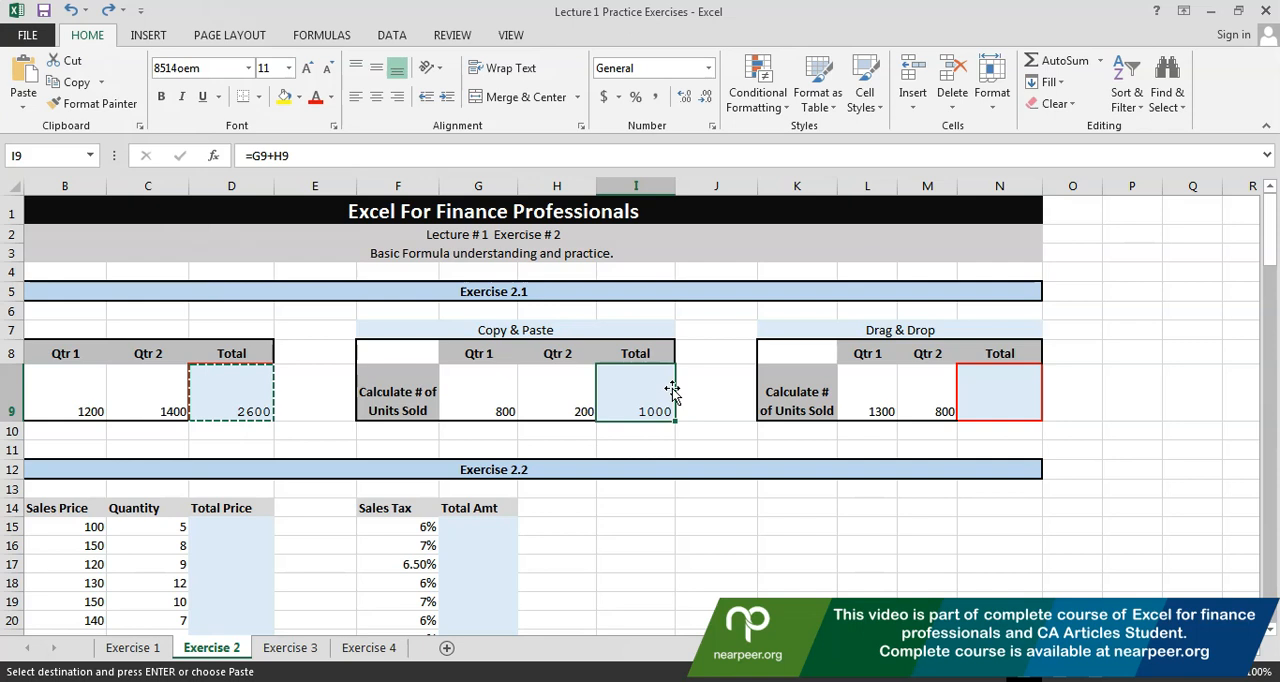
drag(672, 392, 986, 545)
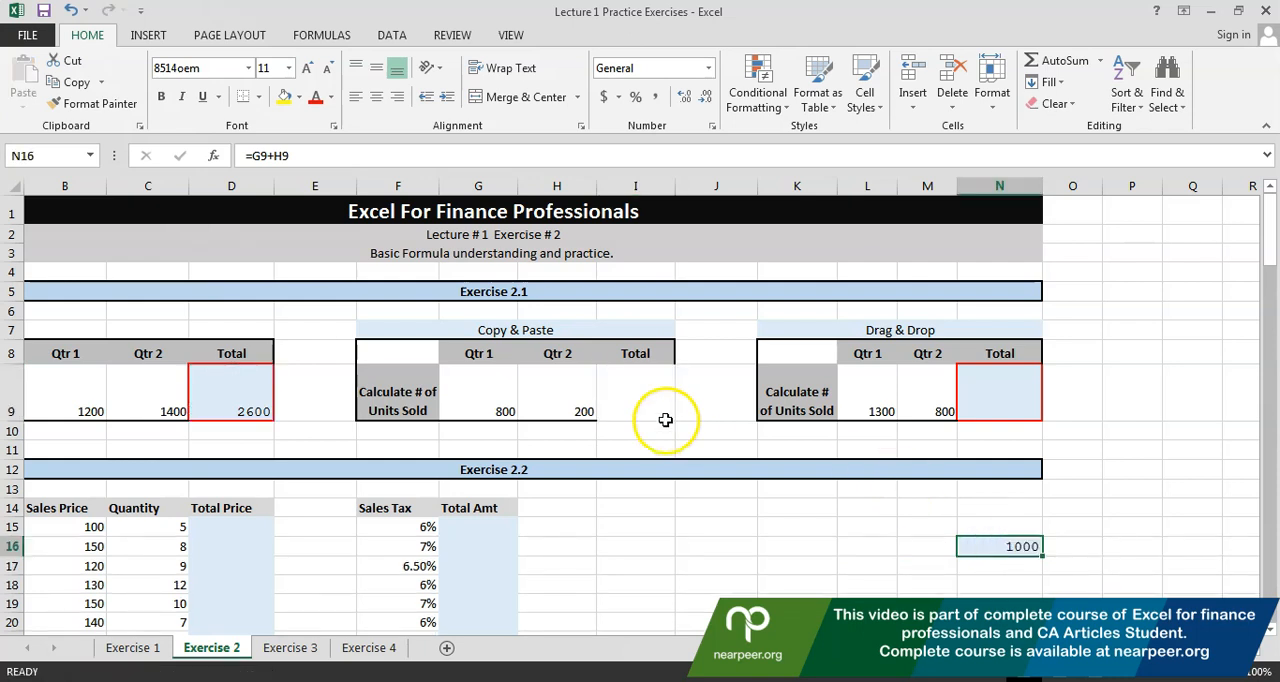
Check the formula's references in N16 and move it back to the Copy & Paste table's Total cell I9, checking its references there
double_click(967, 543)
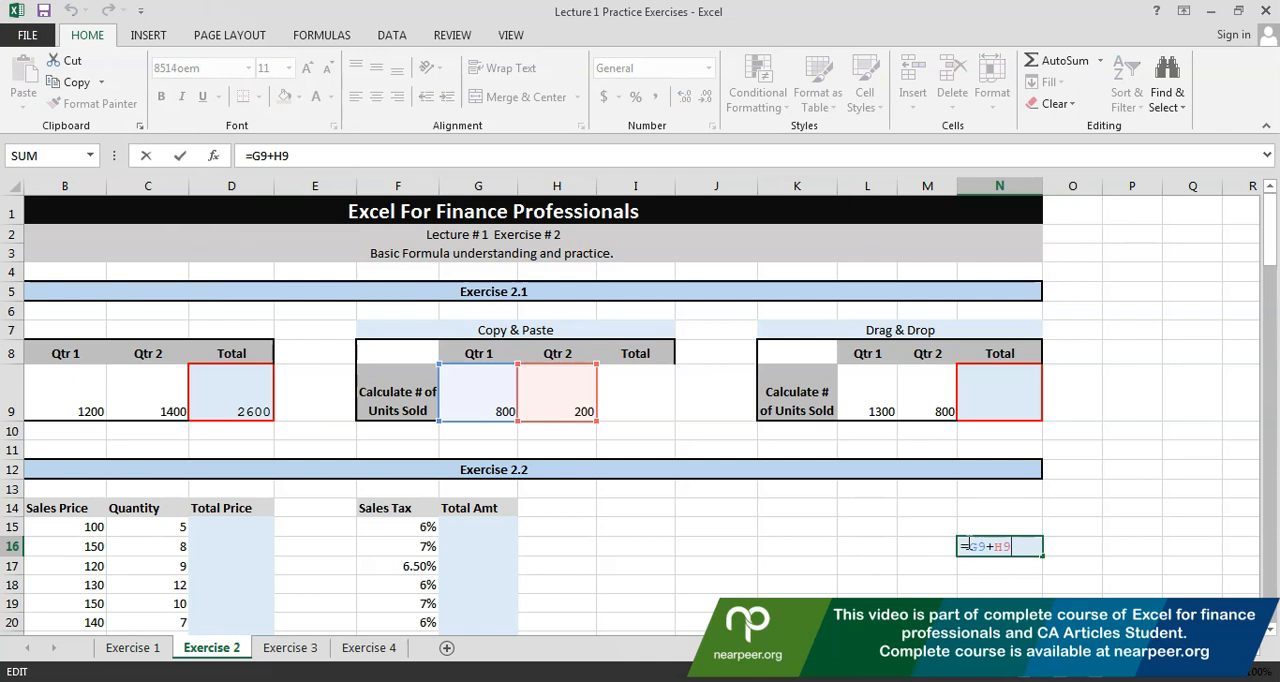
key(Escape)
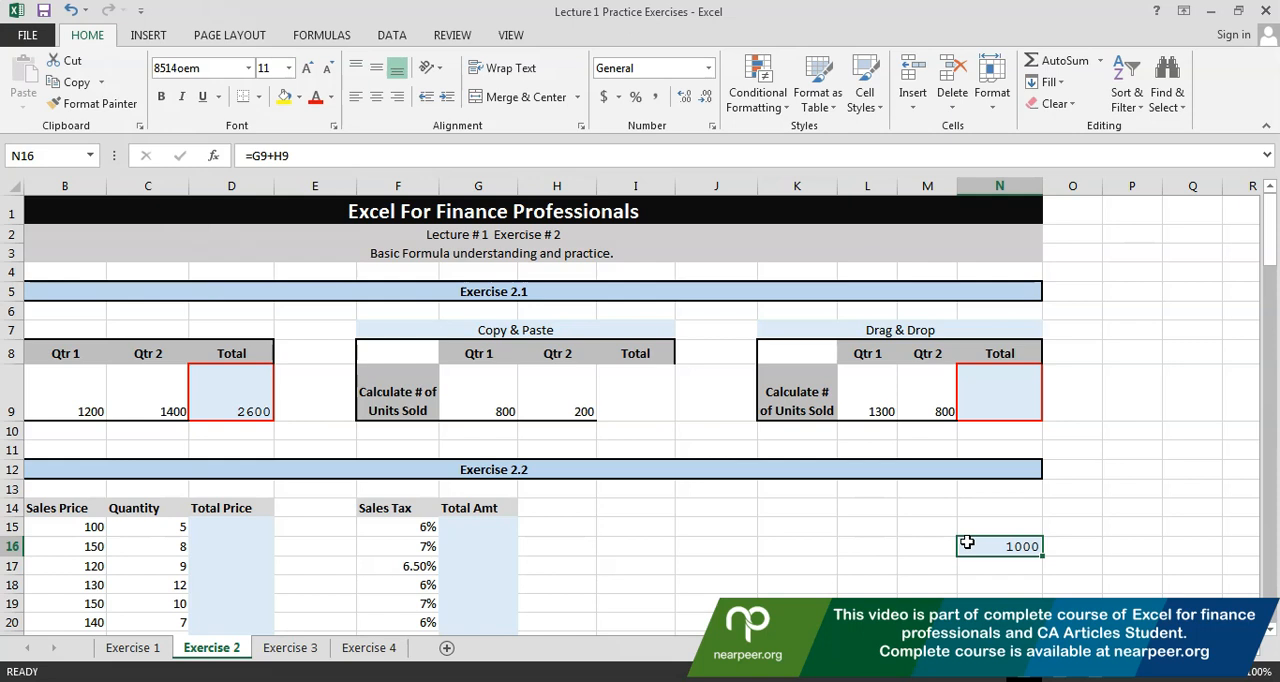
key(ctrl+c)
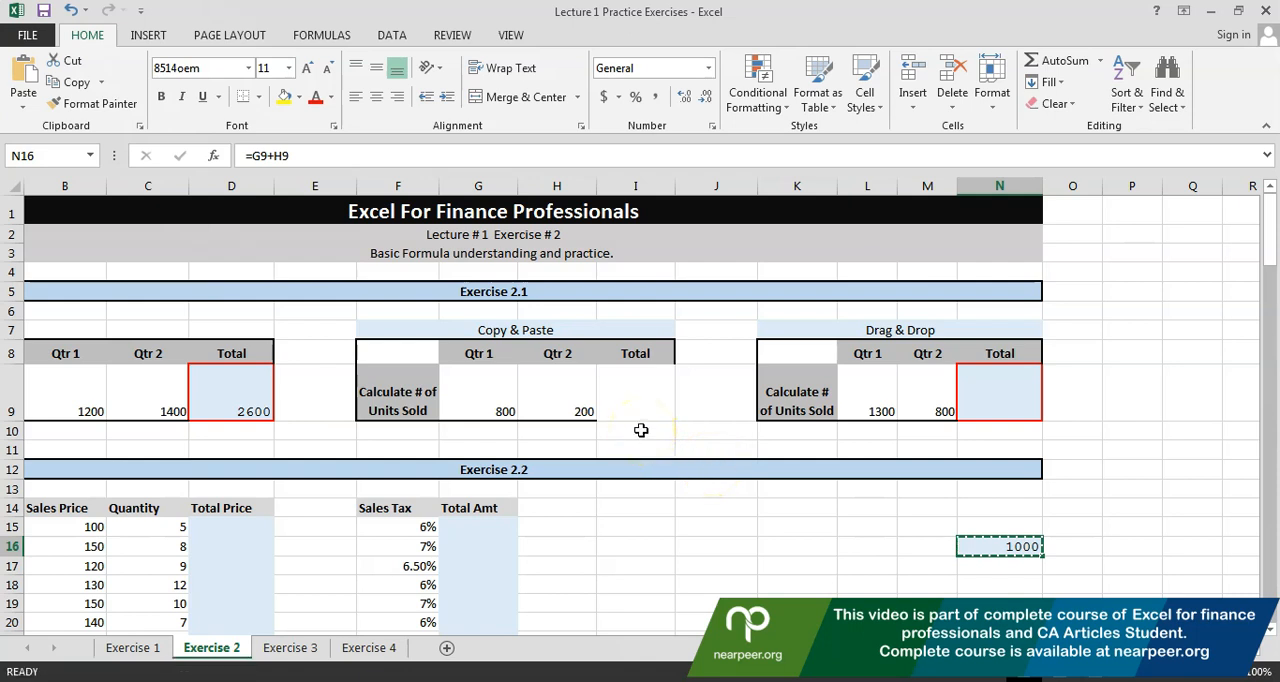
click(630, 397)
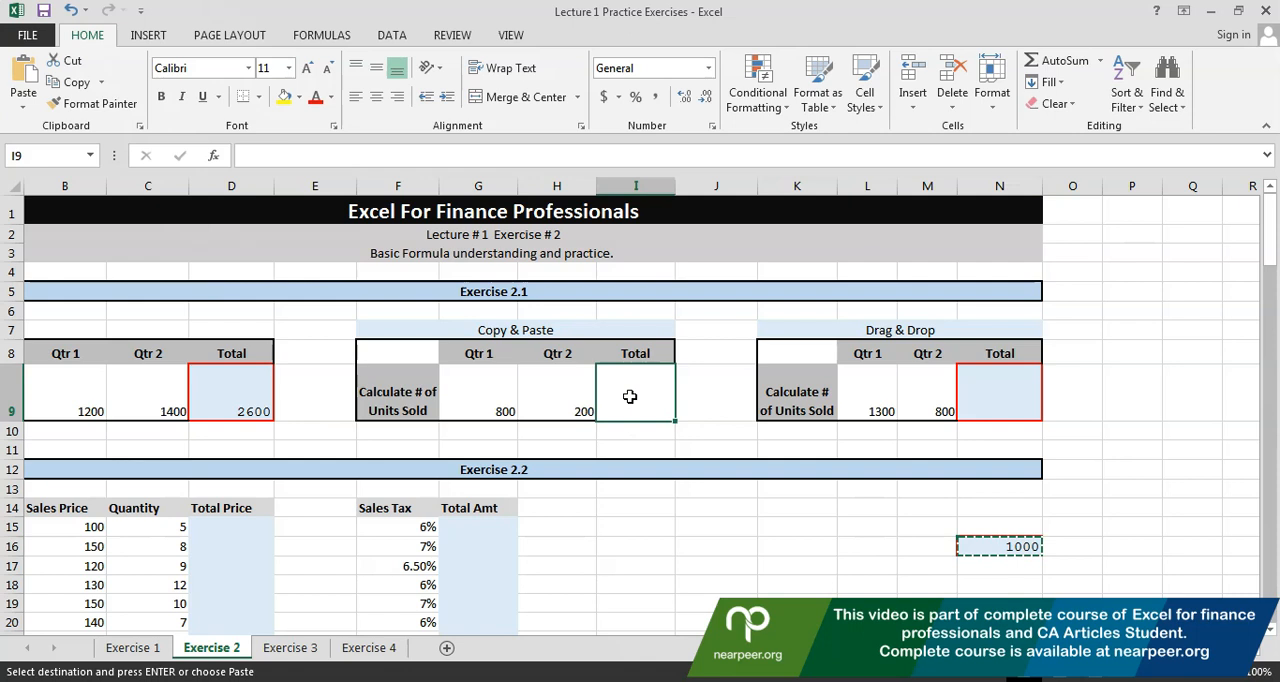
key(Return)
double_click(630, 397)
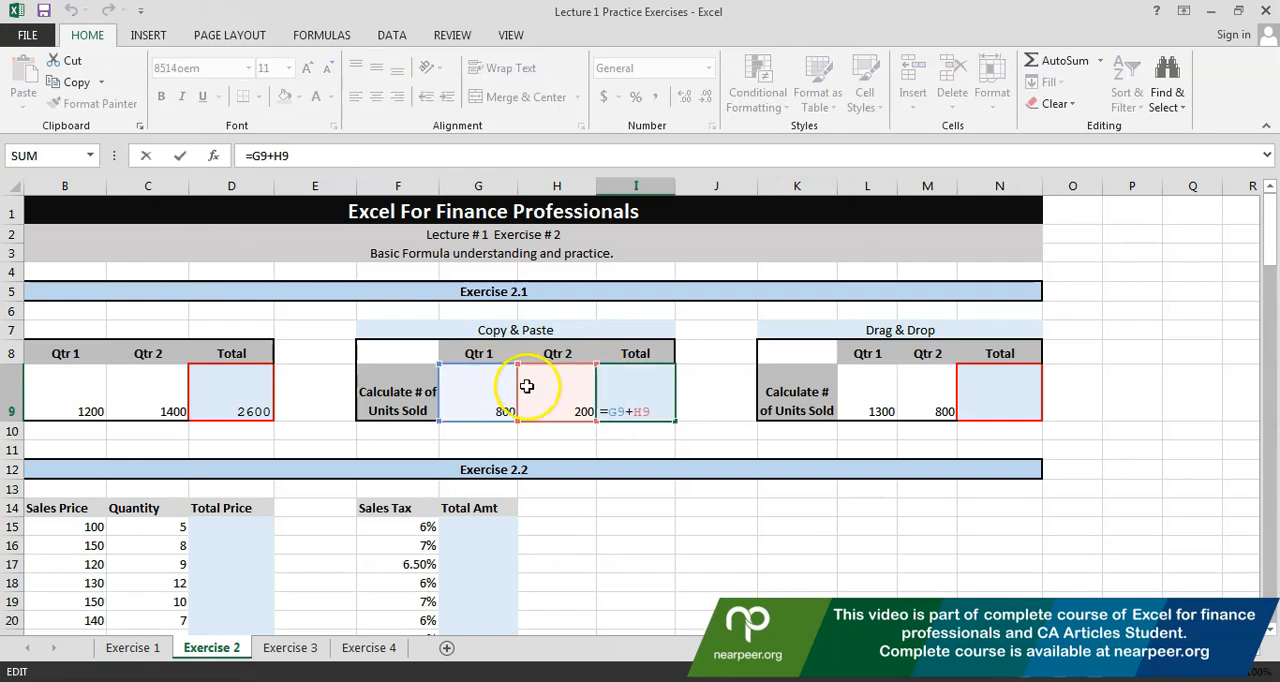
click(666, 445)
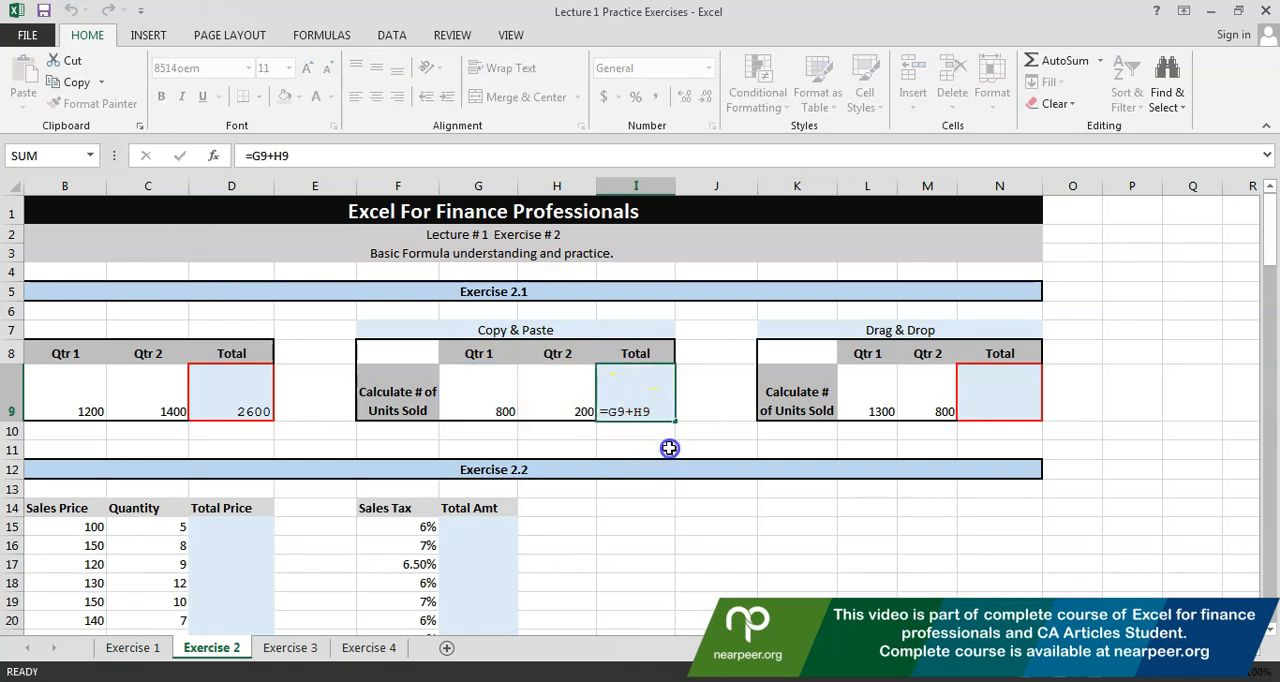
Copy the total formula from I9 into the Drag & Drop table's Total cell N9 and check its references
click(980, 397)
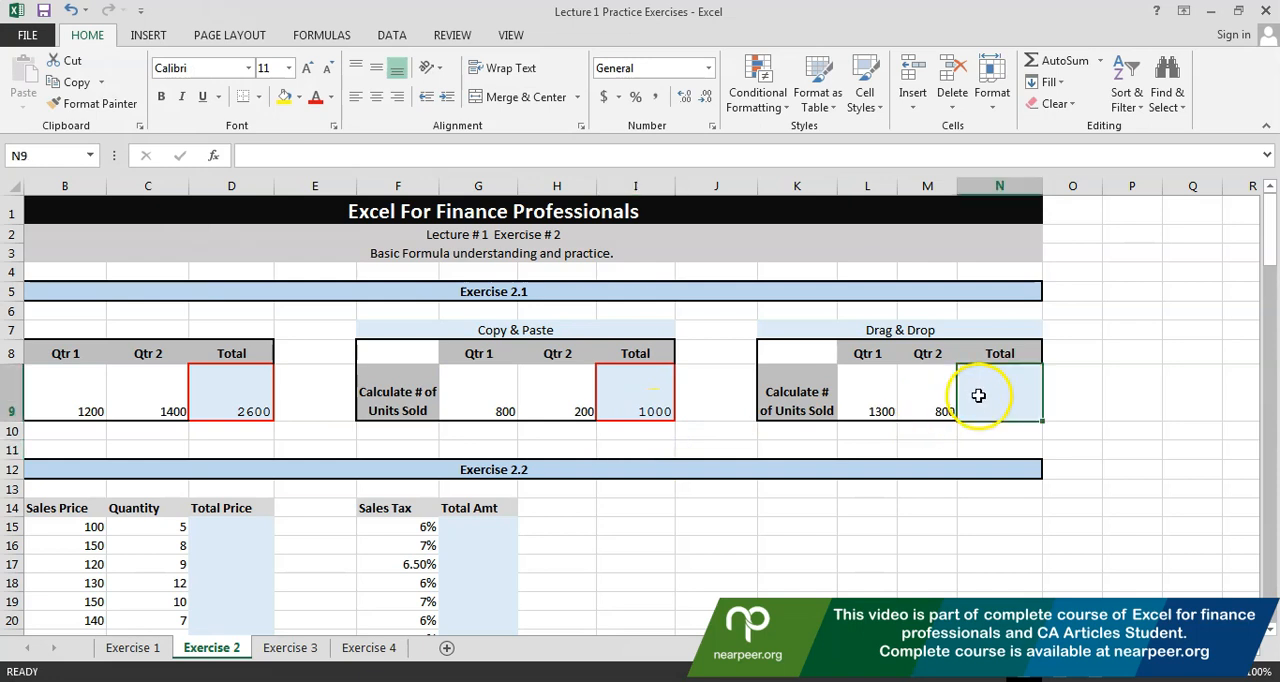
click(612, 405)
key(ctrl+c)
click(1000, 393)
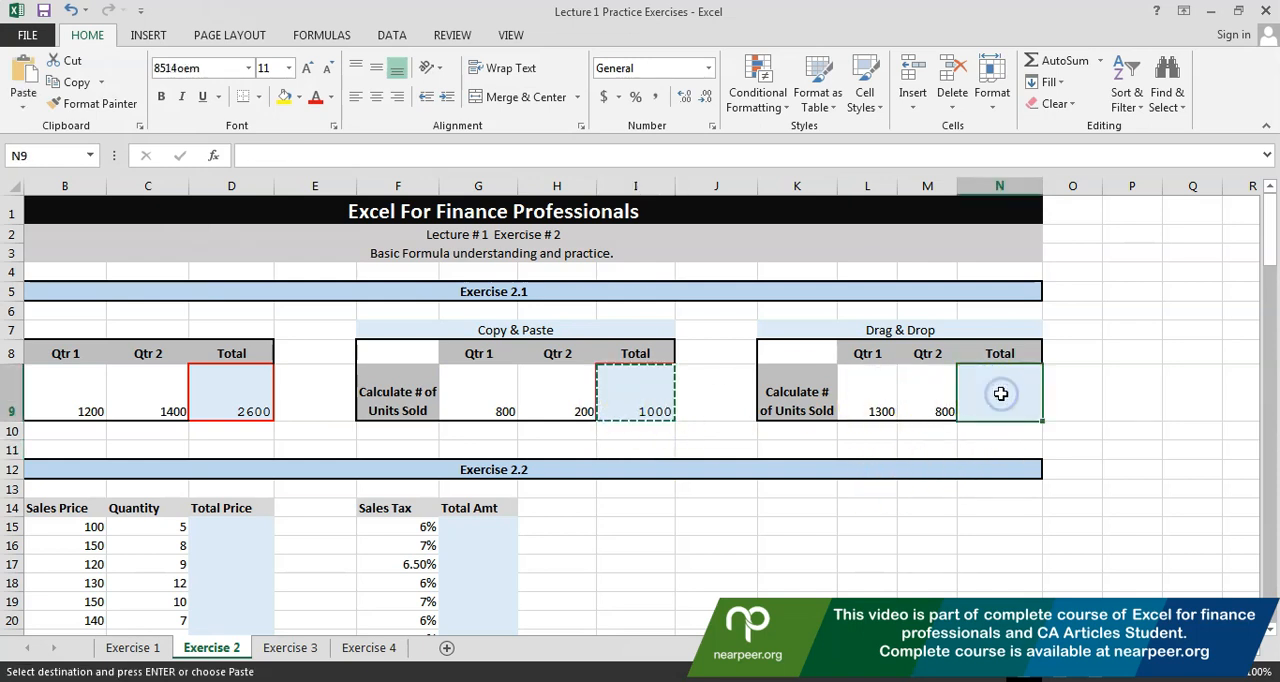
key(ctrl+v)
double_click(1000, 393)
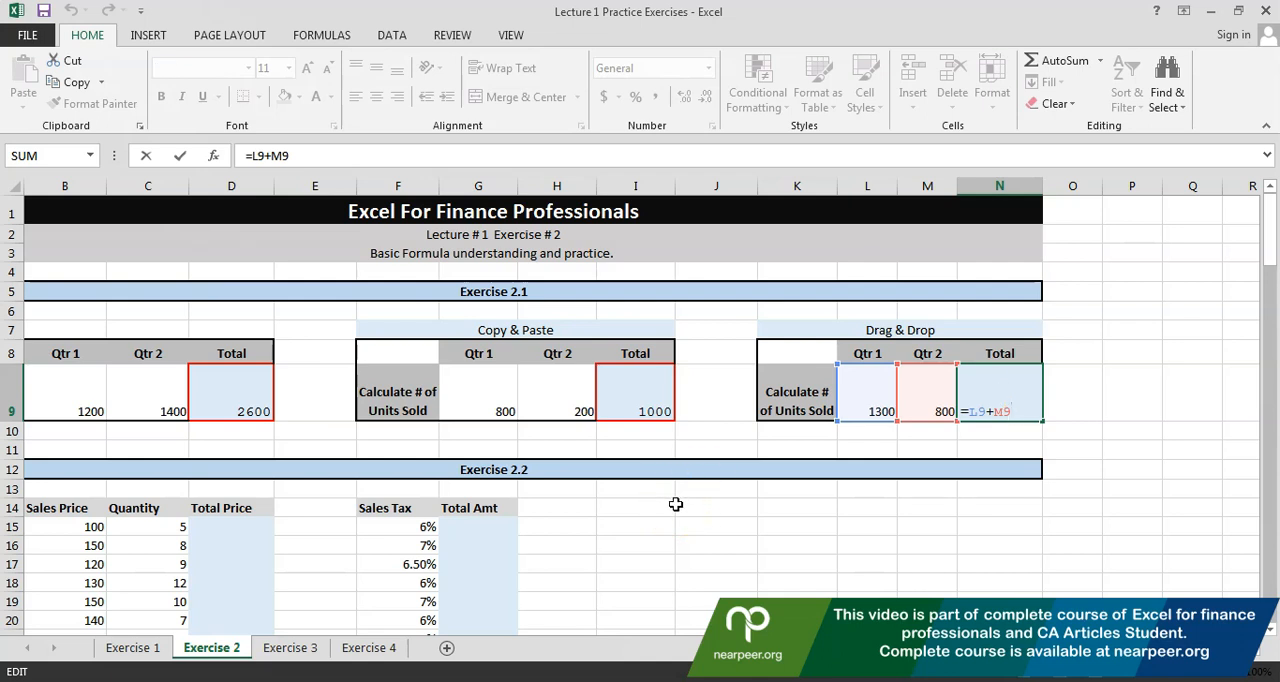
click(676, 504)
Go to Exercise 2.2 and examine product A's sales price, quantity and Total Price cell
key(Down)
key(Down)
key(Down)
key(Down)
key(Down)
key(Down)
key(Down)
key(Down)
key(Down)
key(Down)
key(Down)
key(Down)
key(Down)
key(Left)
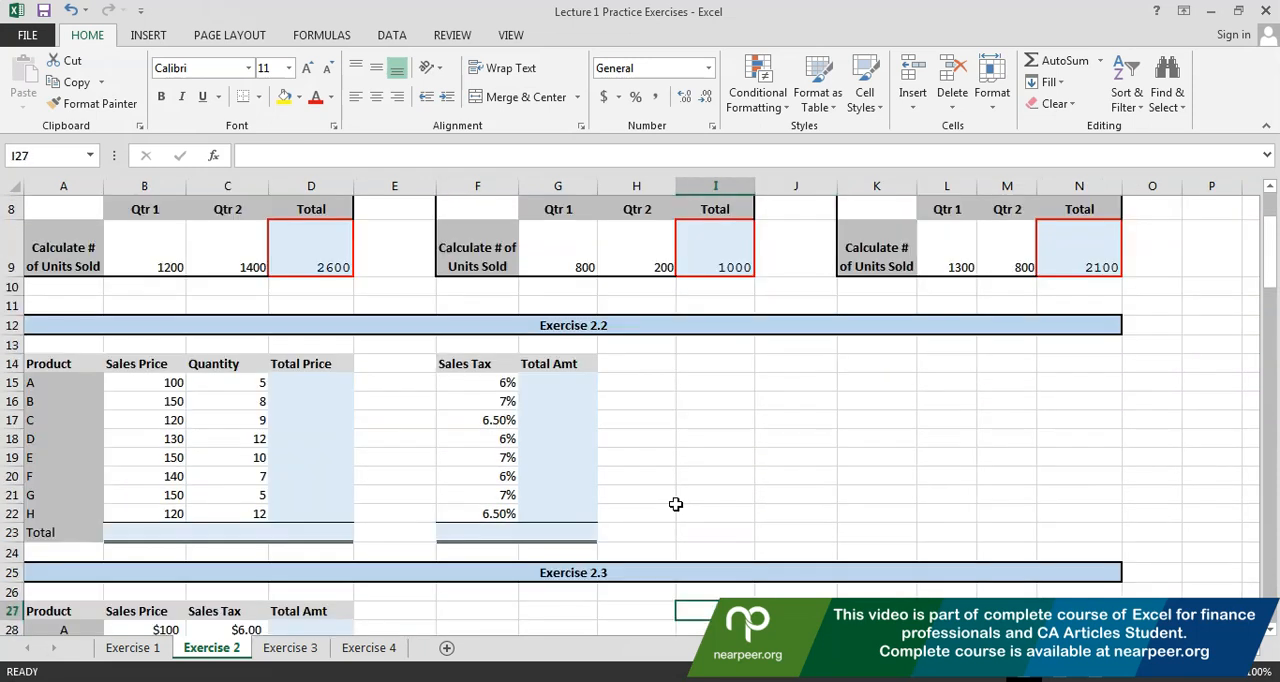
key(Home)
key(Up)
key(Up)
key(Up)
key(Up)
key(Up)
key(Up)
key(Up)
key(Up)
key(Up)
key(Up)
key(Up)
key(Right)
key(Up)
key(Right)
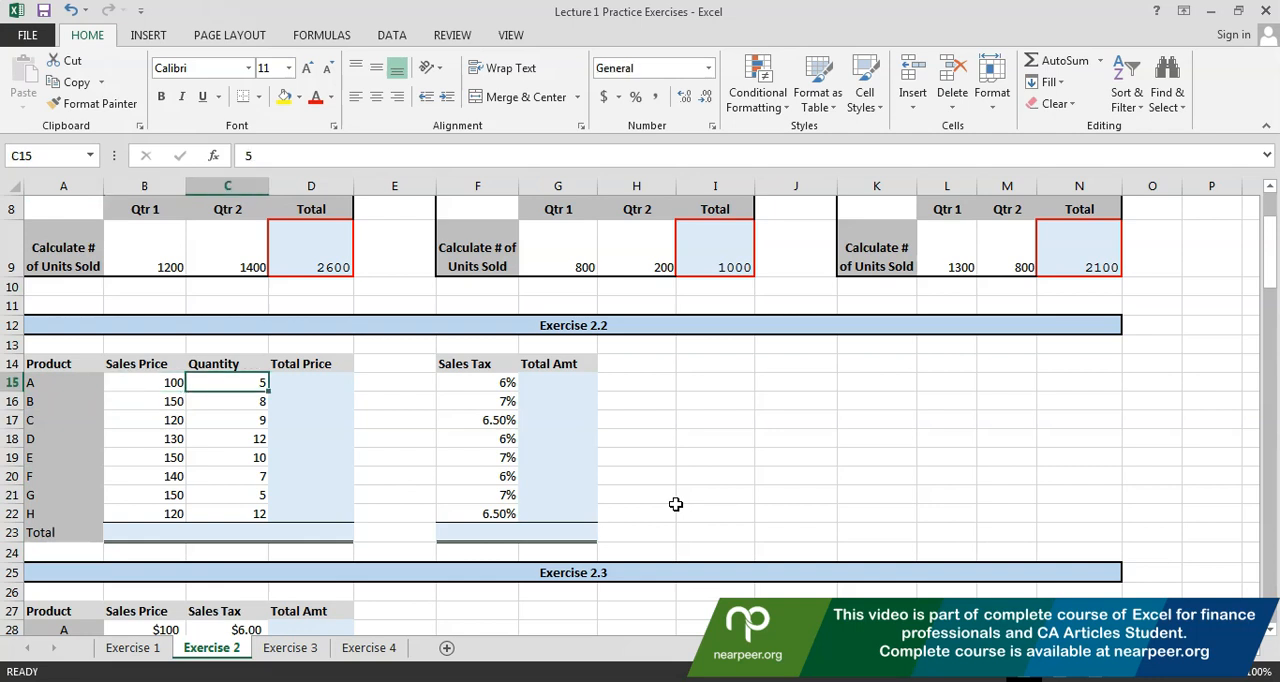
key(Right)
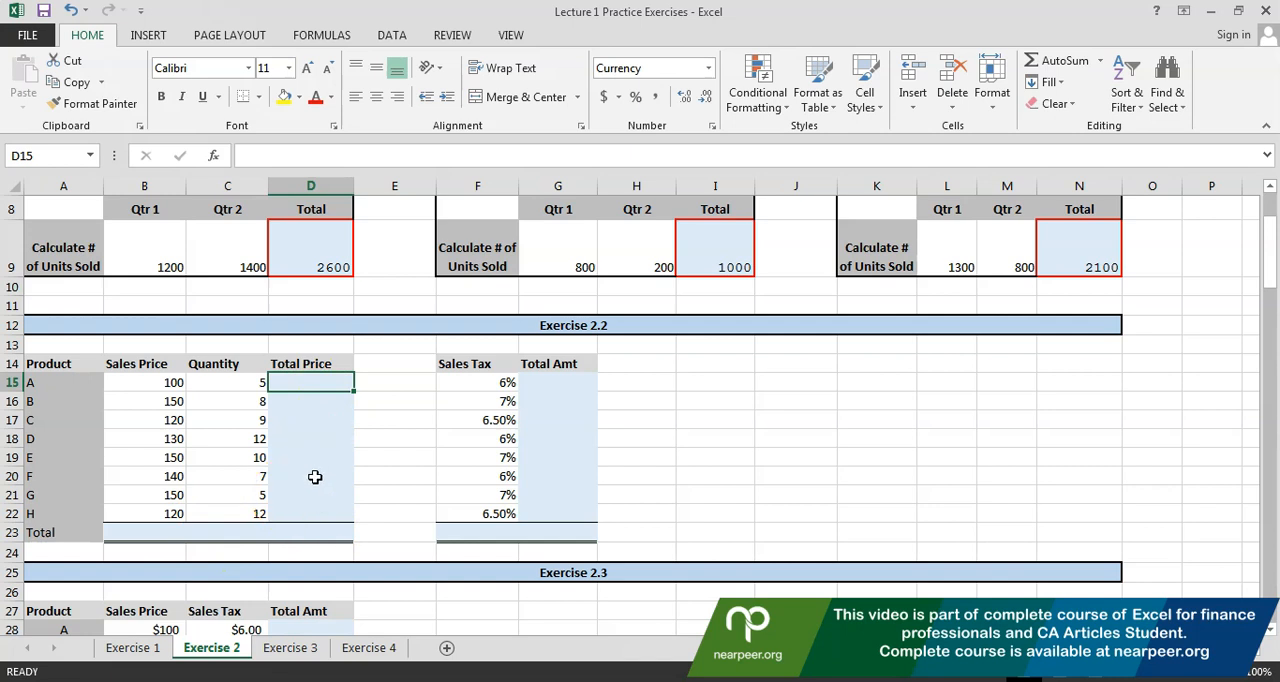
click(38, 400)
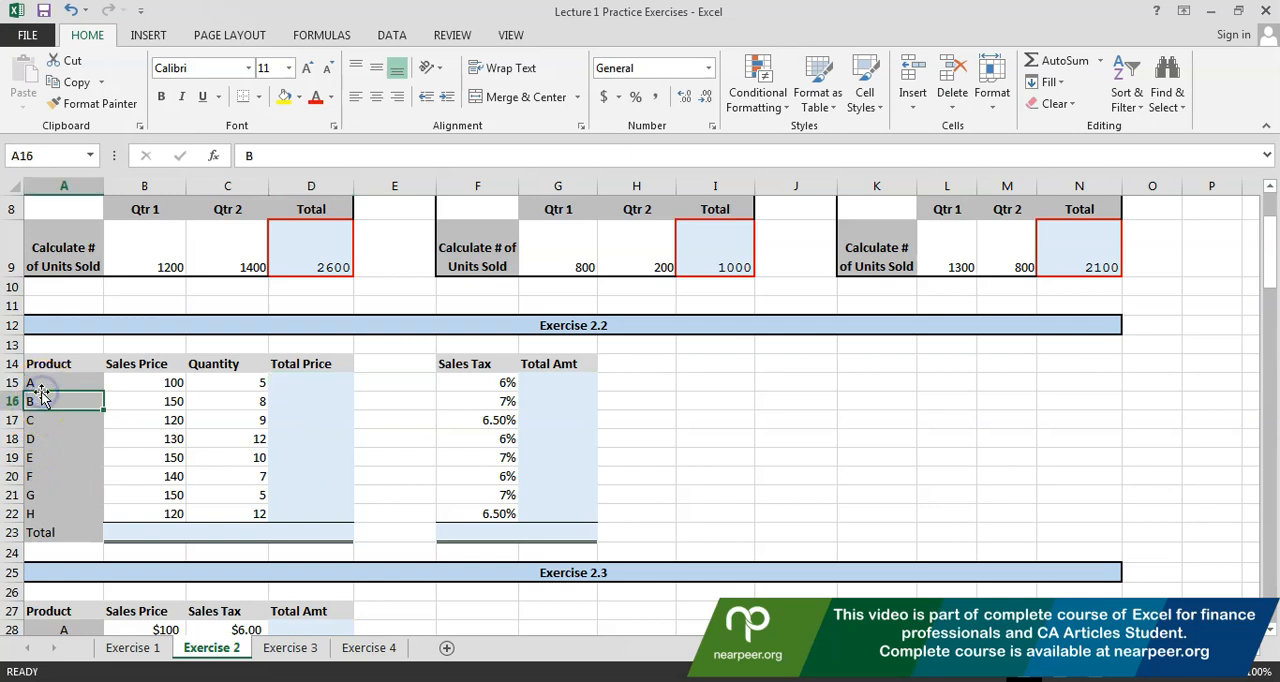
click(39, 385)
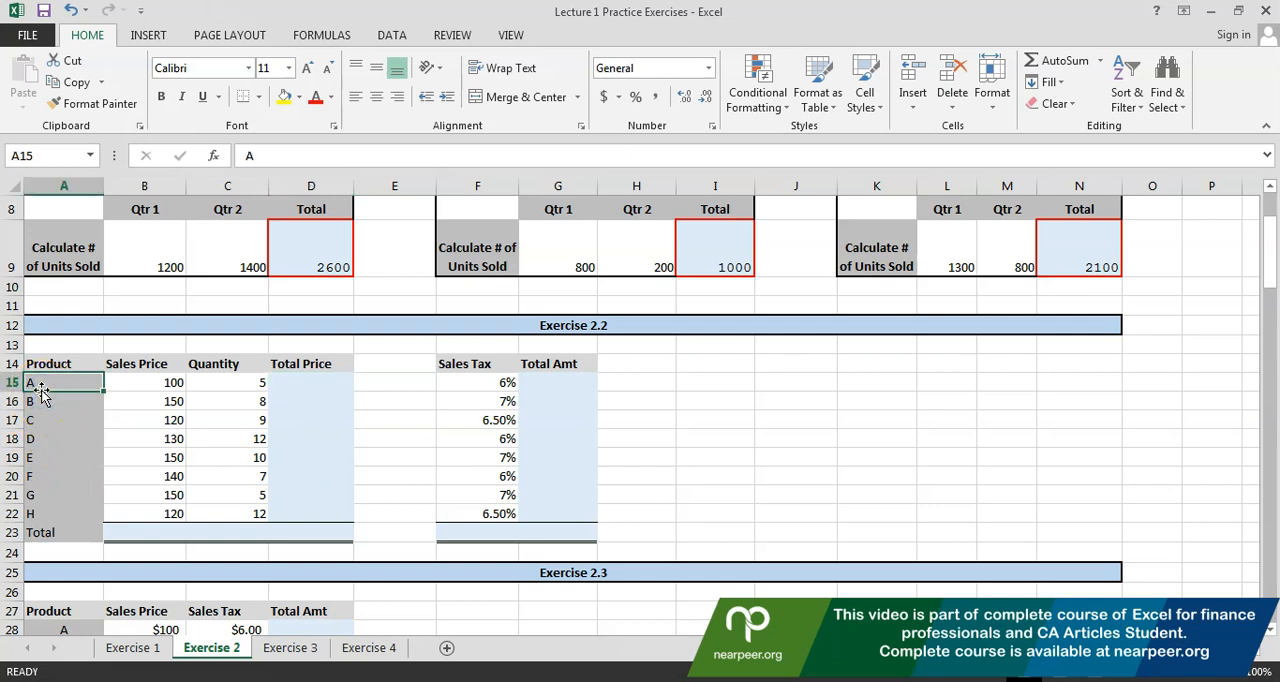
click(136, 381)
click(196, 383)
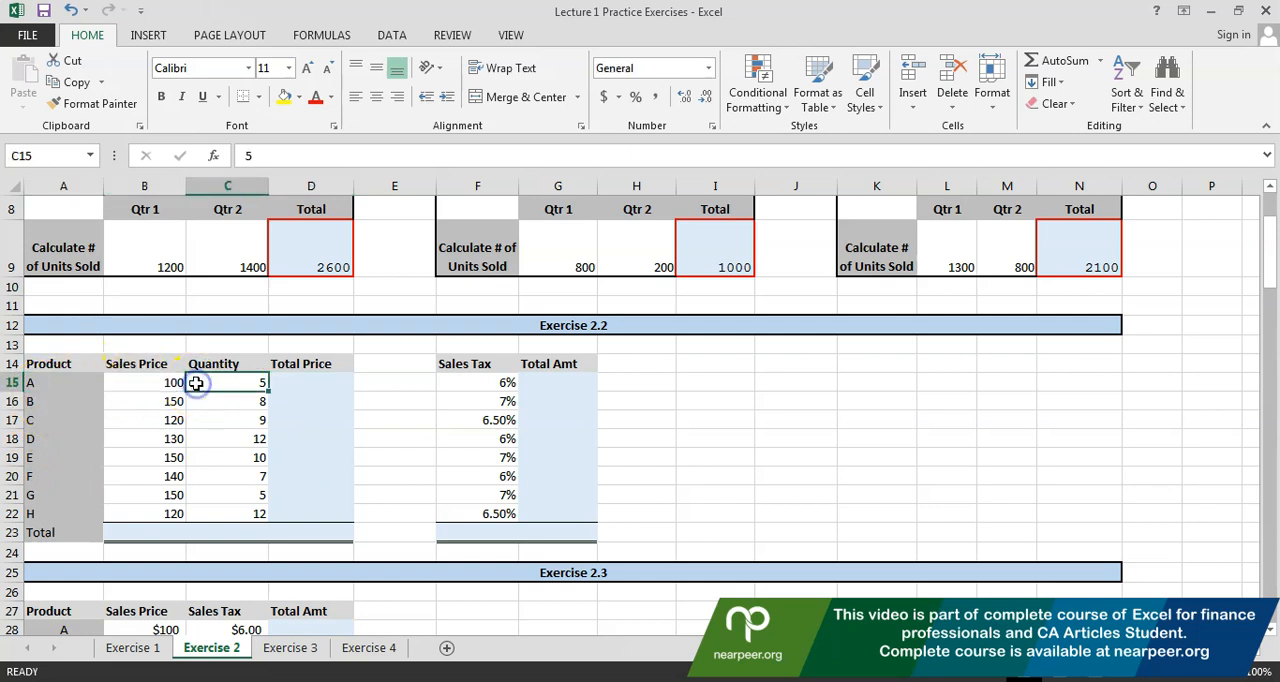
key(Right)
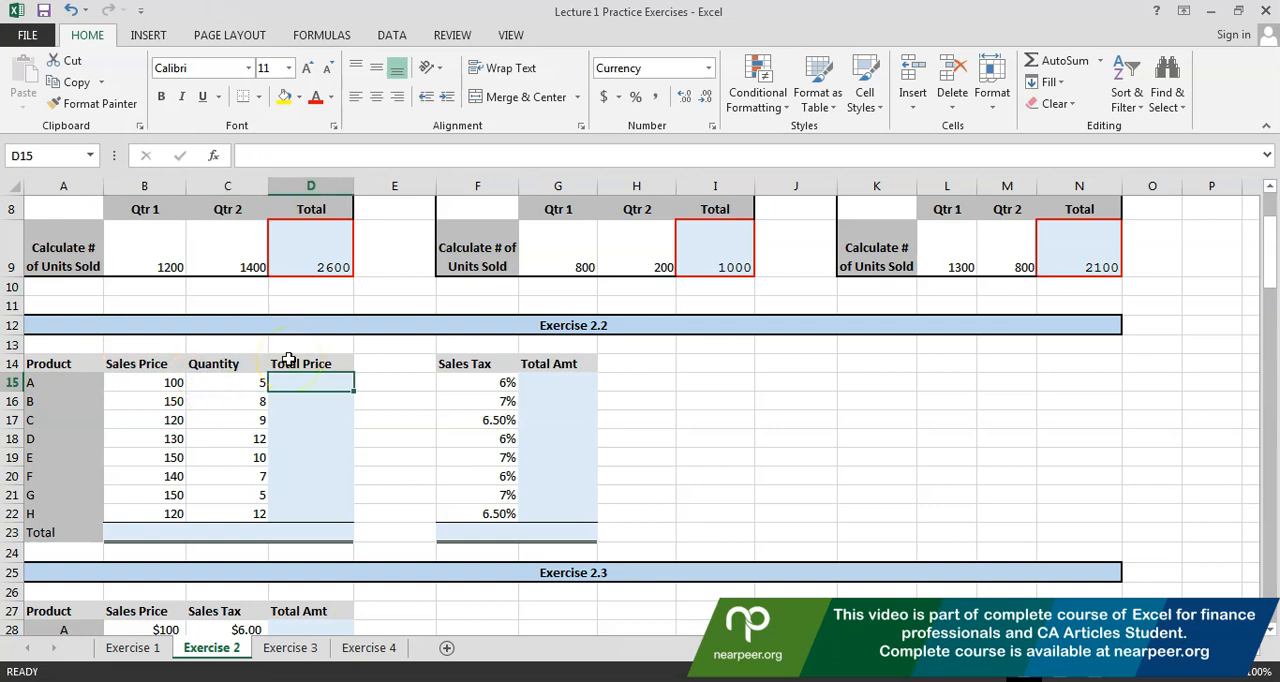
text(=)
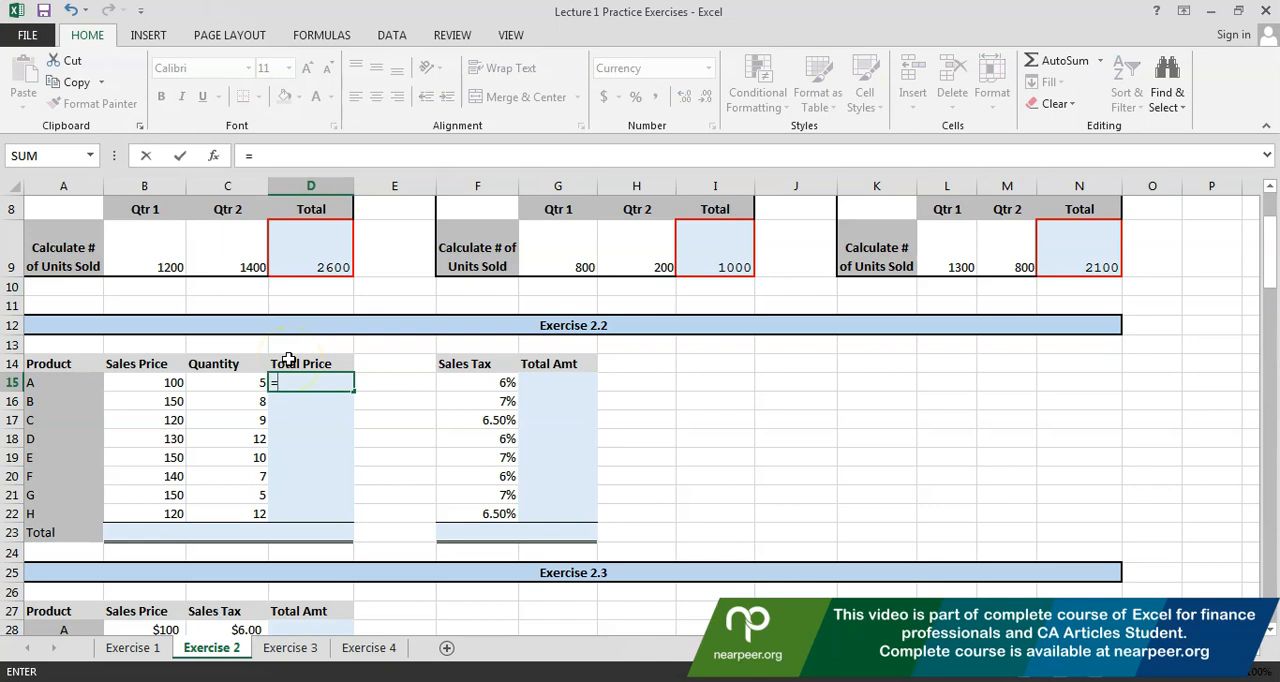
key(Left)
key(Left)
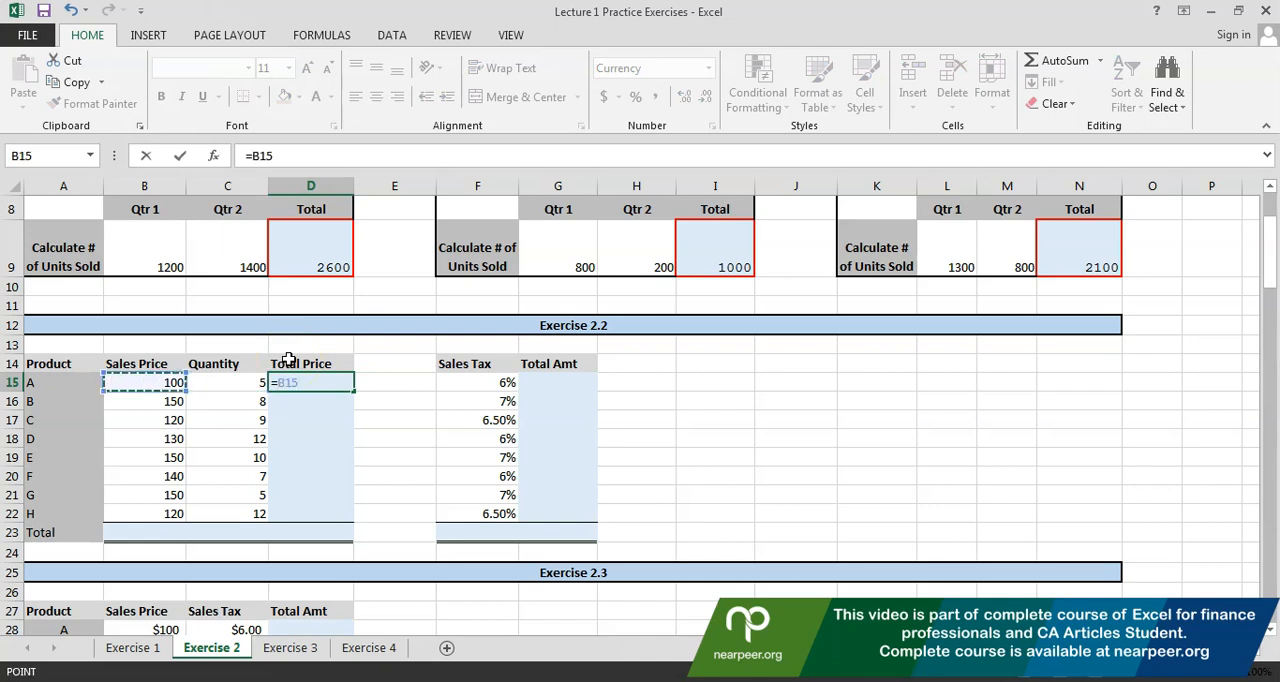
text(*)
click(250, 383)
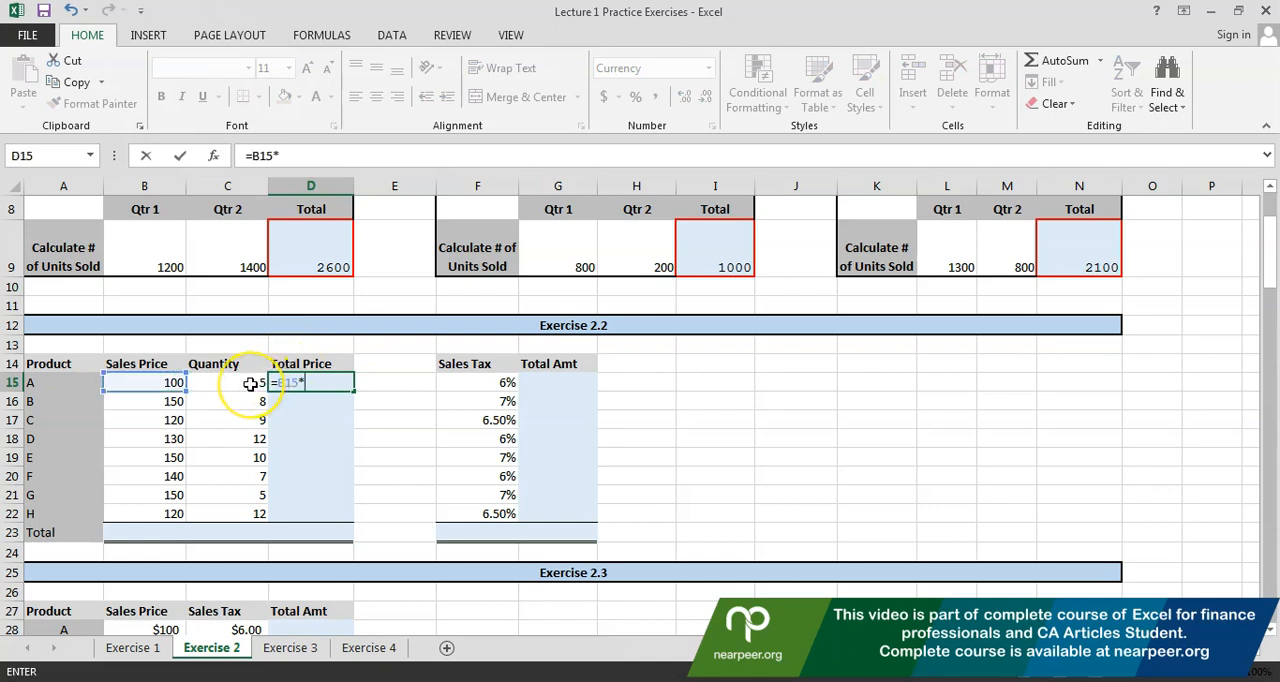
key(Escape)
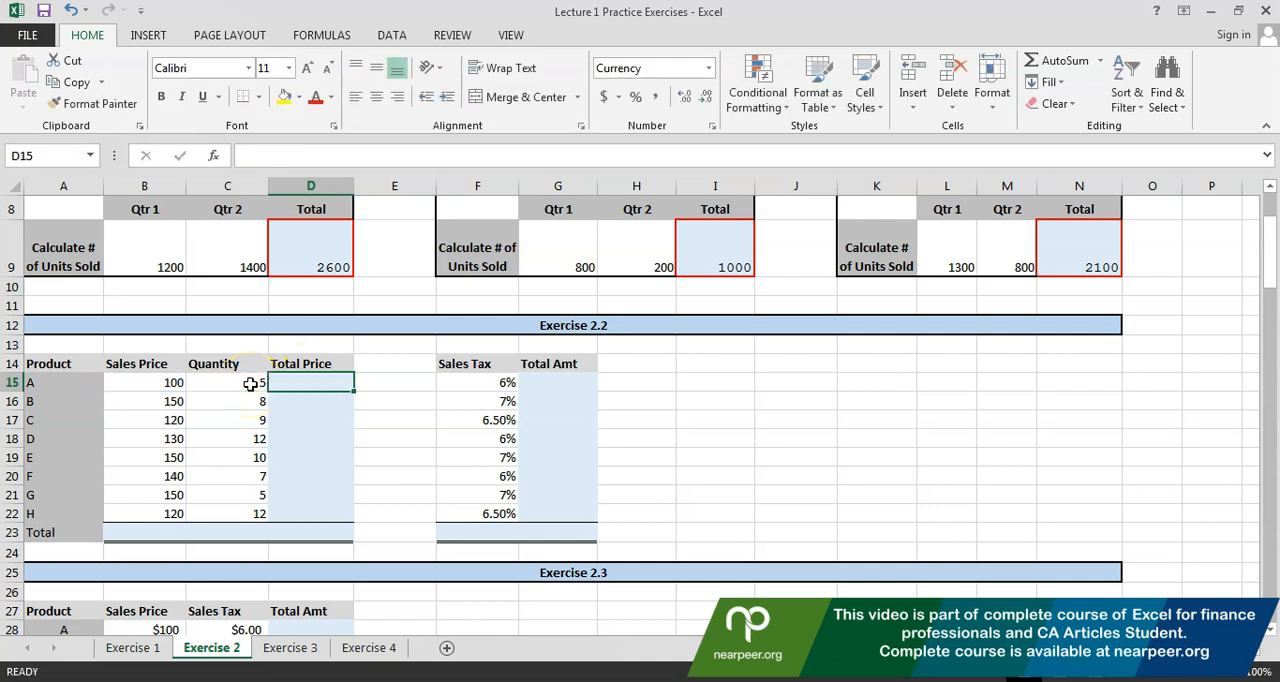
Calculate product A's total price in D15 as sales price times quantity with the formula =B15*C15
text(=)
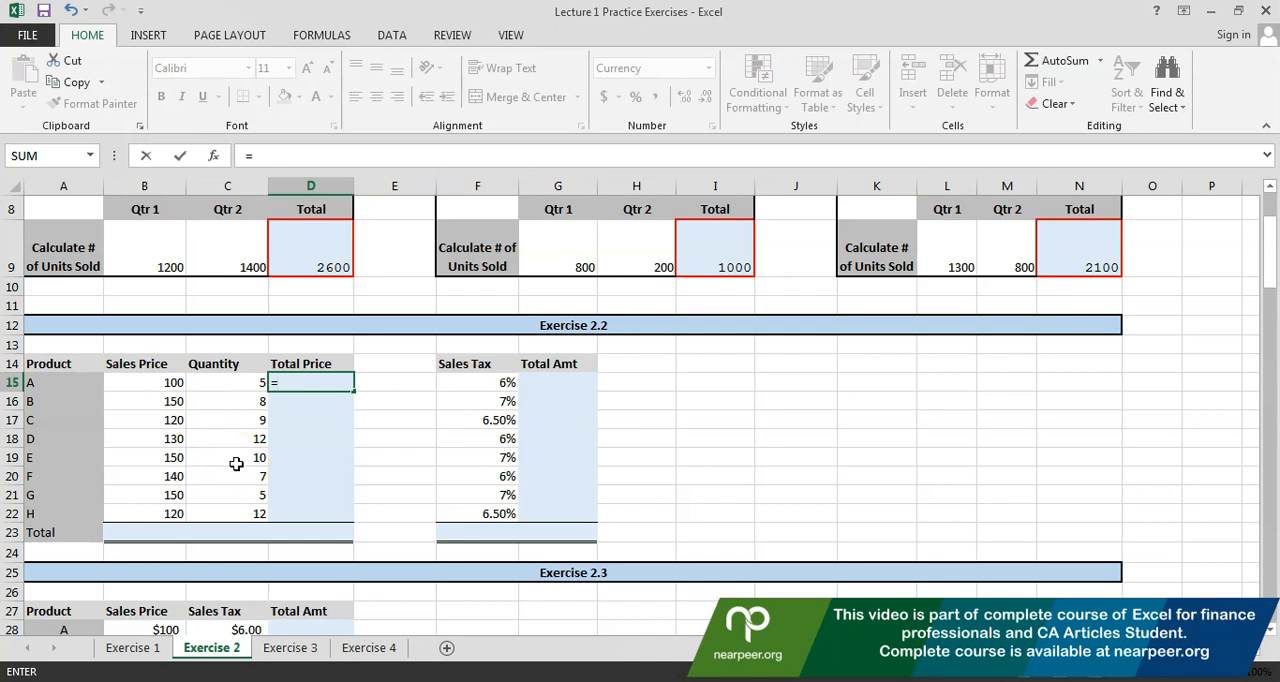
key(Left)
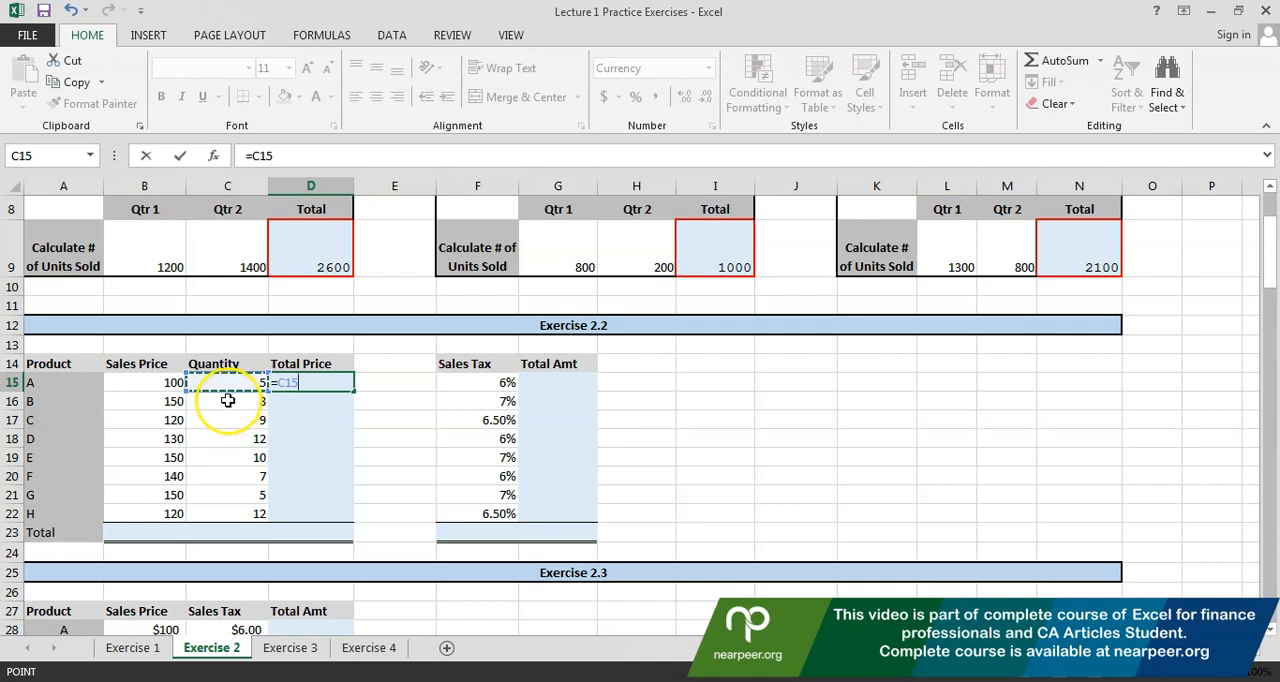
key(Left)
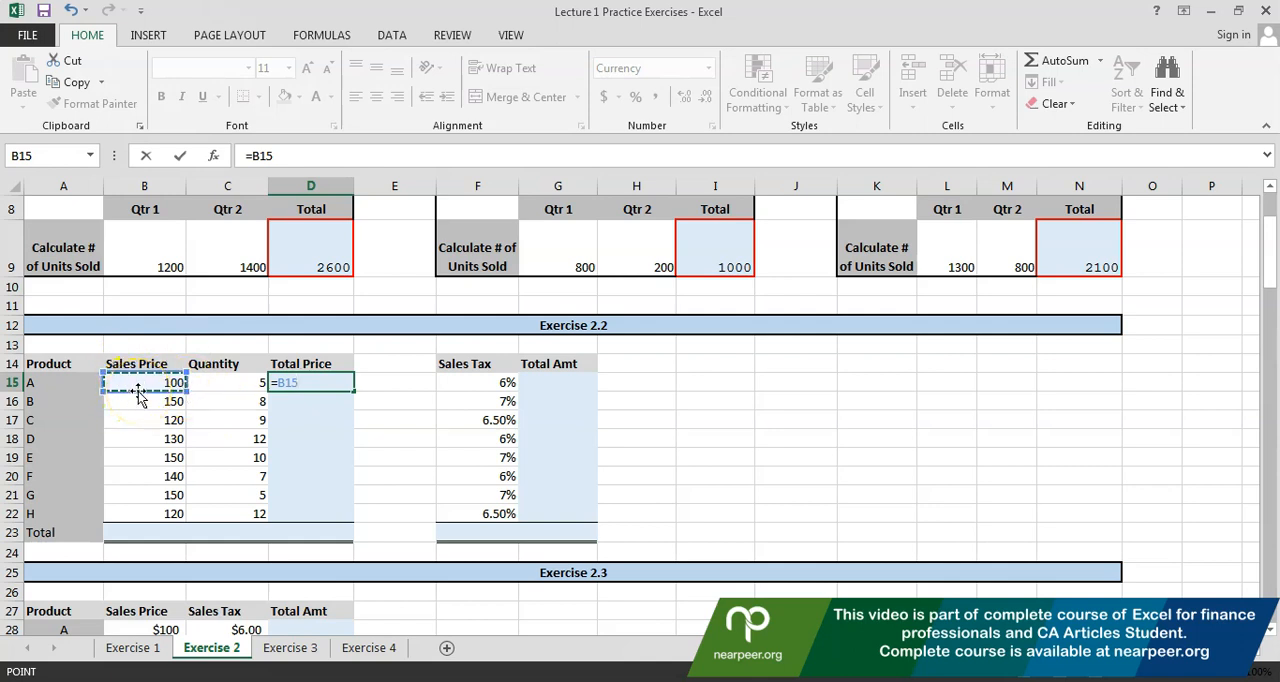
text(*)
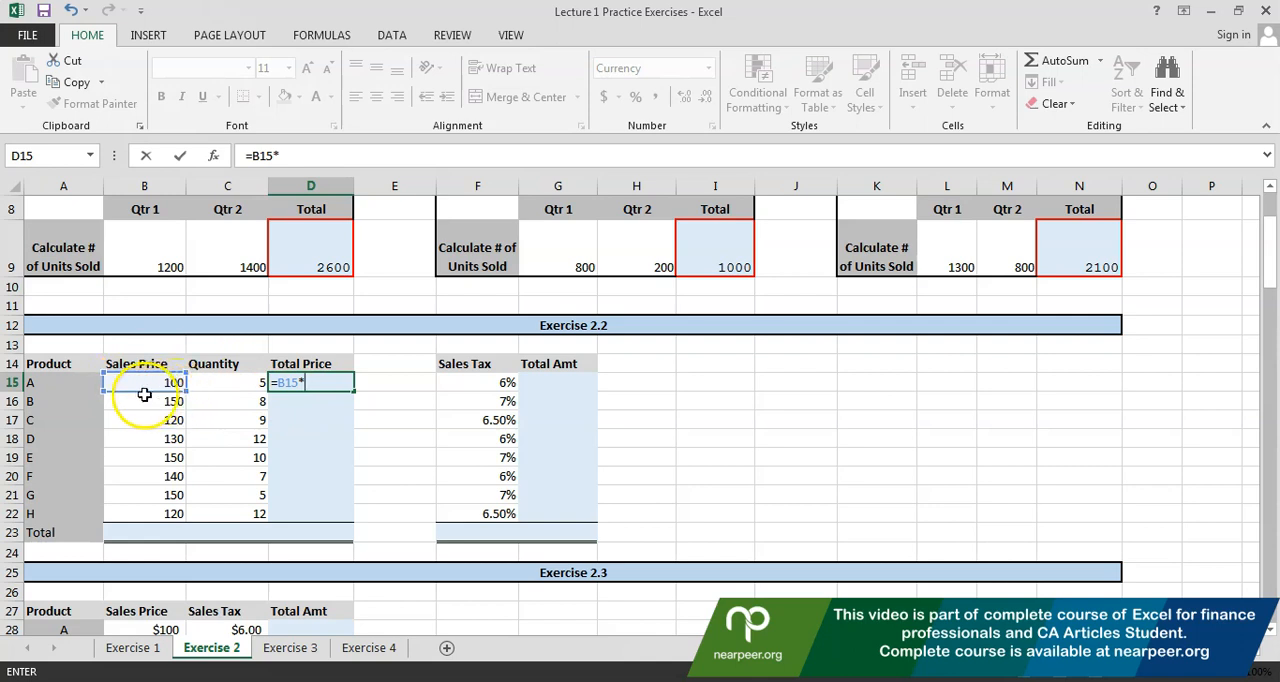
key(Left)
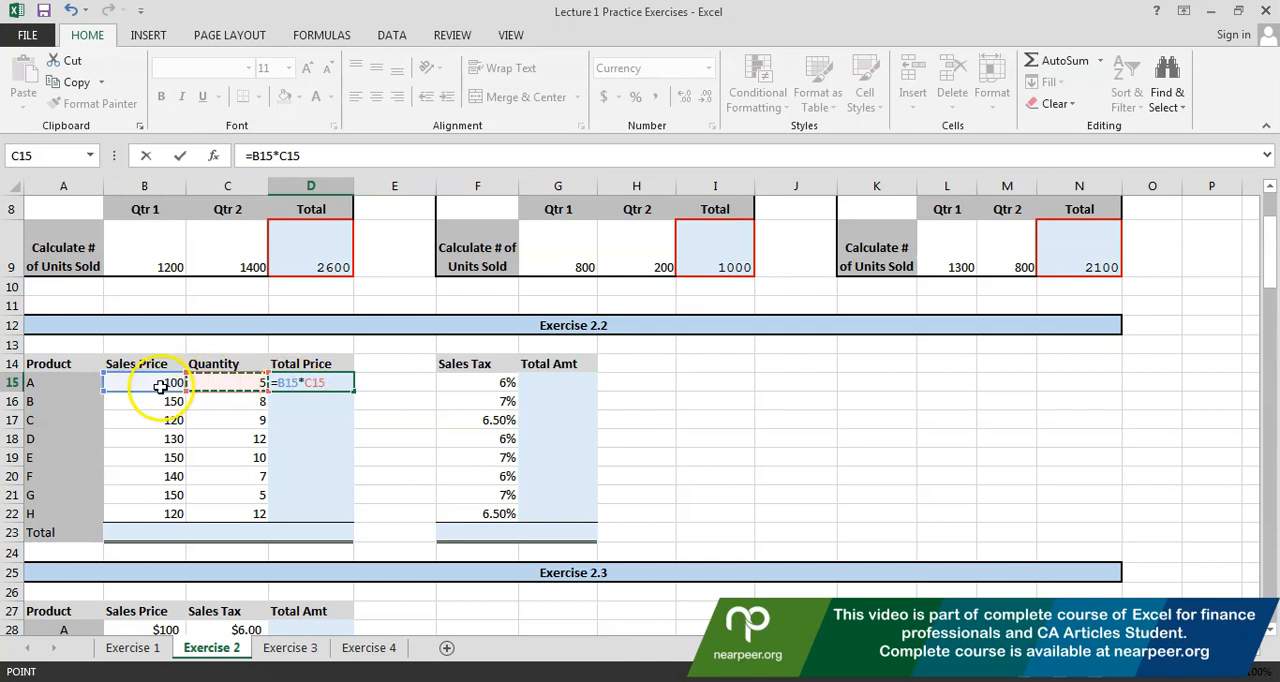
key(Return)
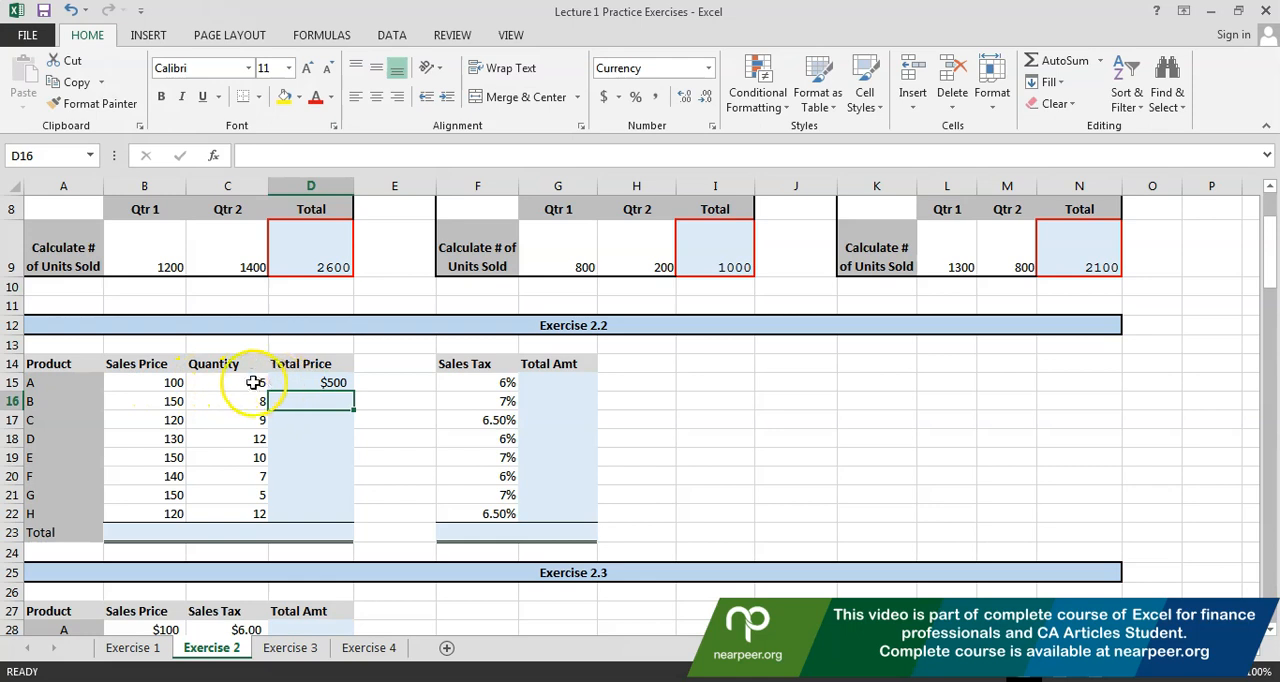
Calculate product B's total price in D16 with the formula =B16*C16
click(288, 381)
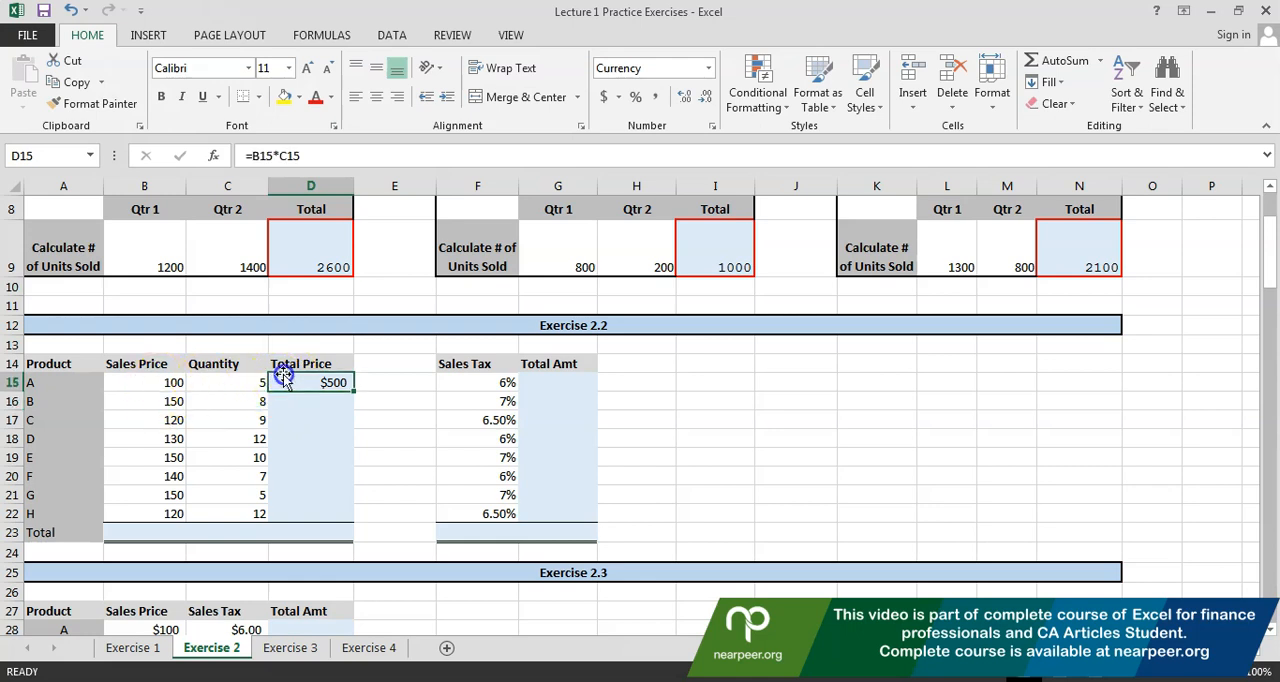
key(Down)
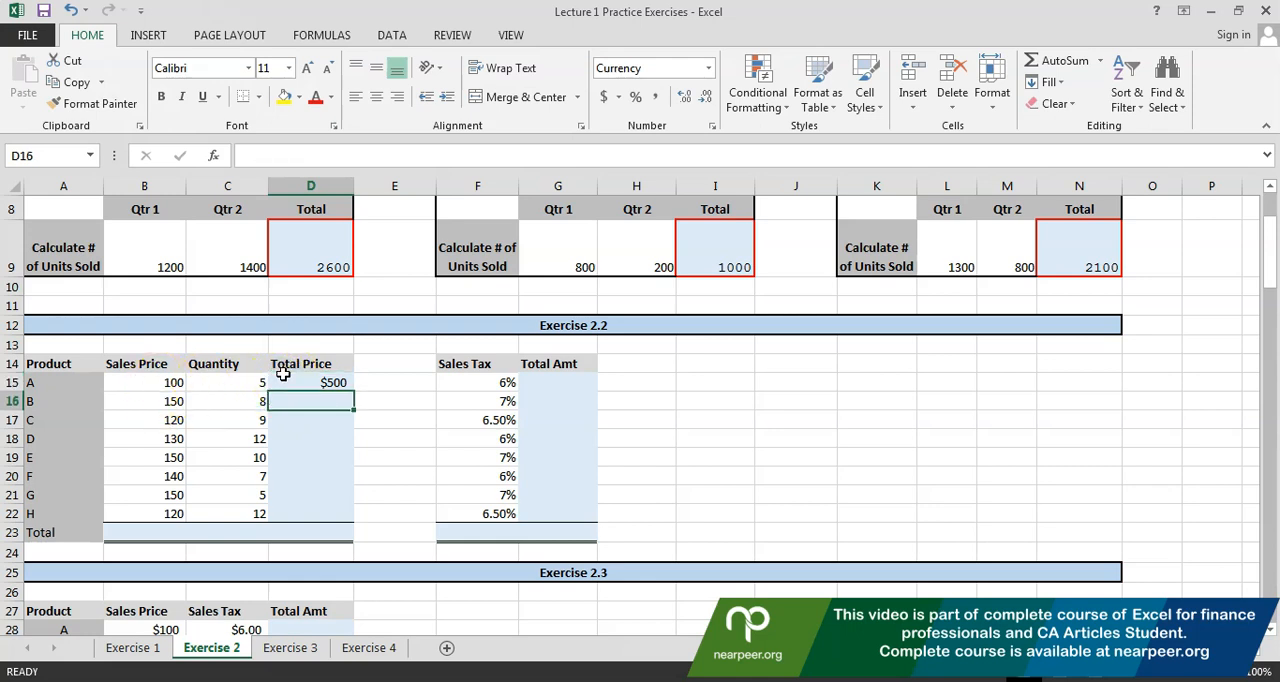
text(=)
key(Left)
key(Left)
text(*)
key(Left)
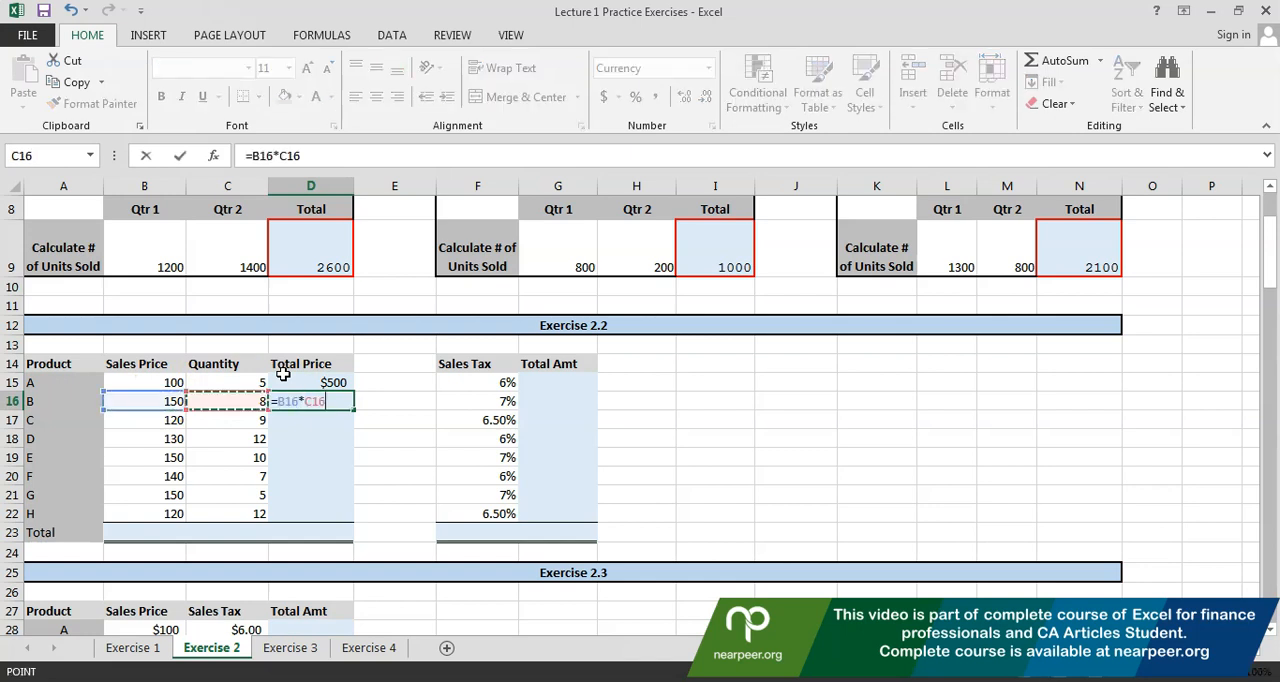
key(Return)
key(Up)
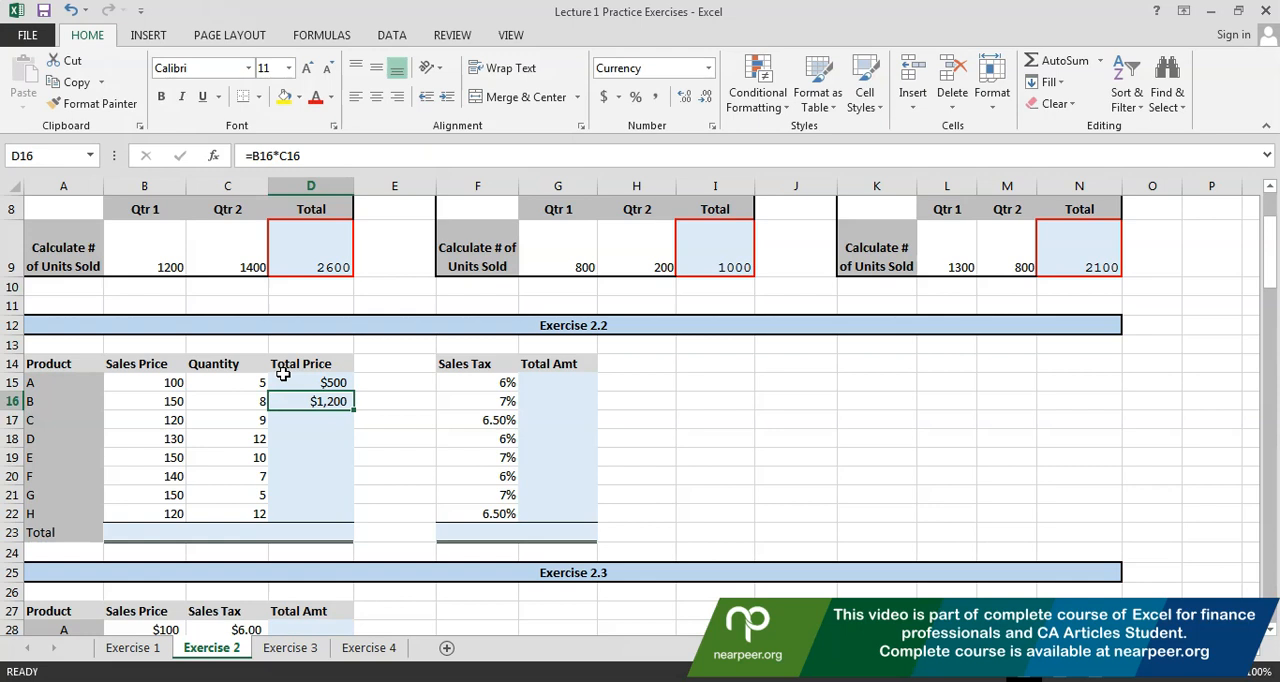
Copy product B's total price formula from D16 into D17 through D22 for products C to H
click(285, 377)
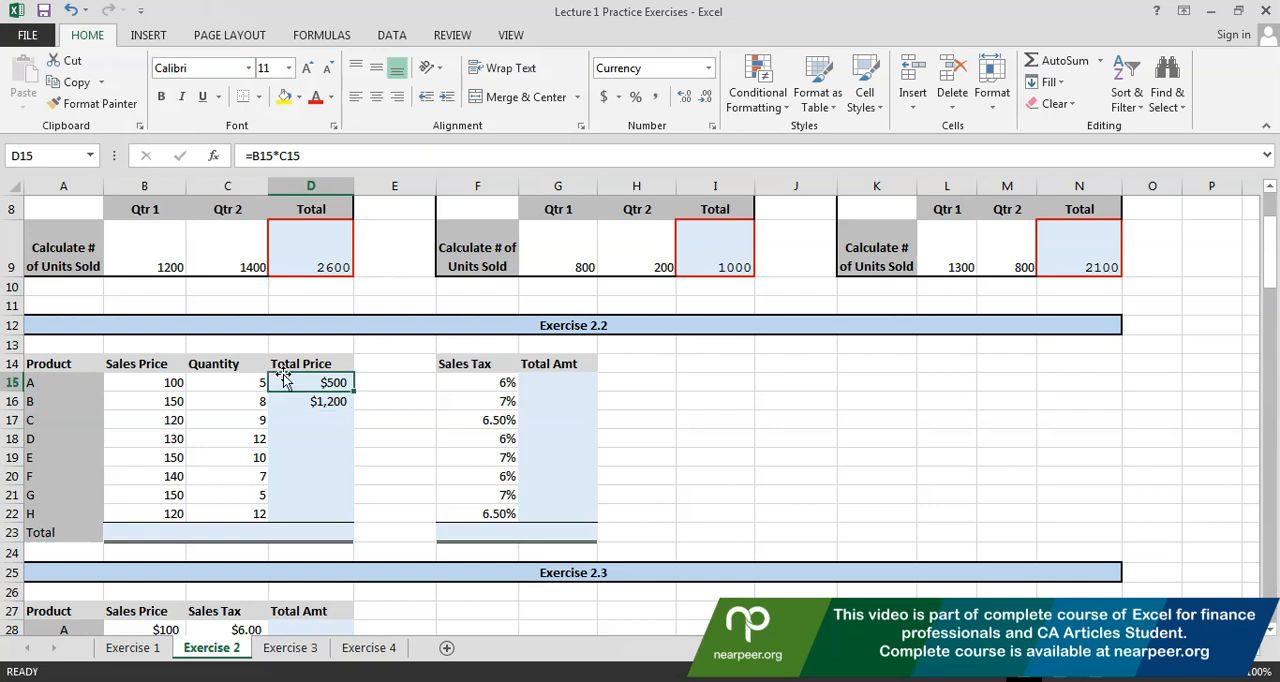
key(Down)
key(ctrl+c)
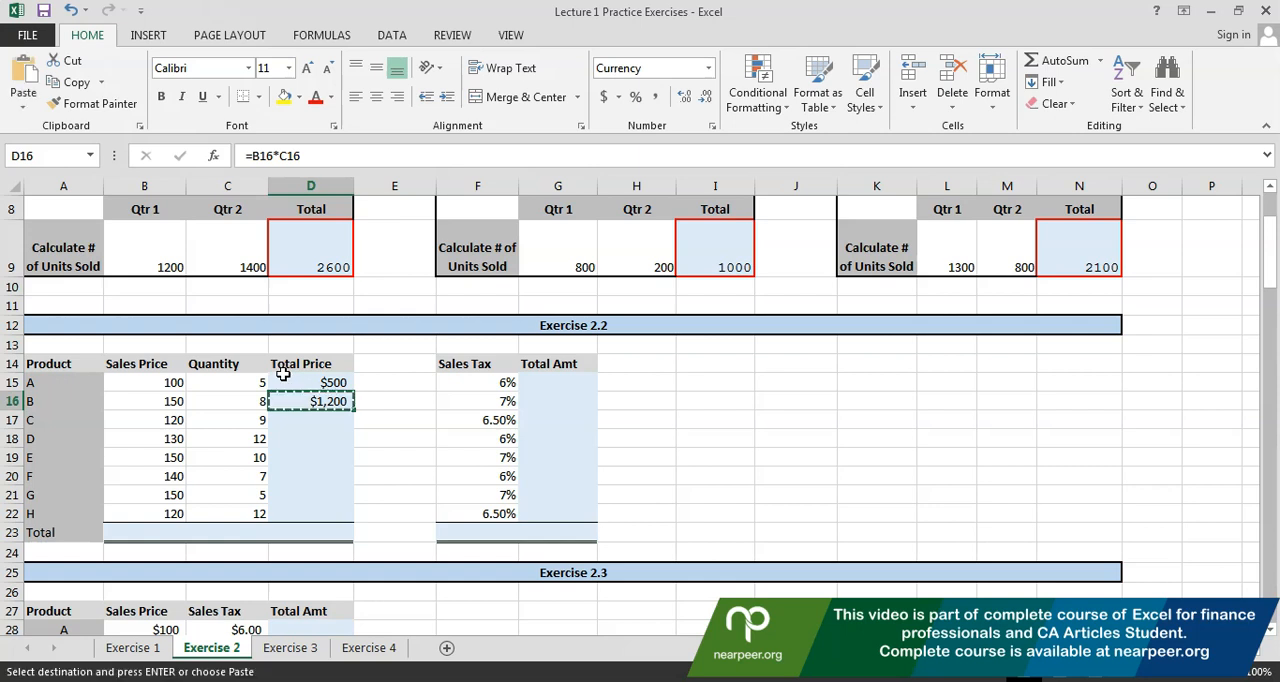
key(Down)
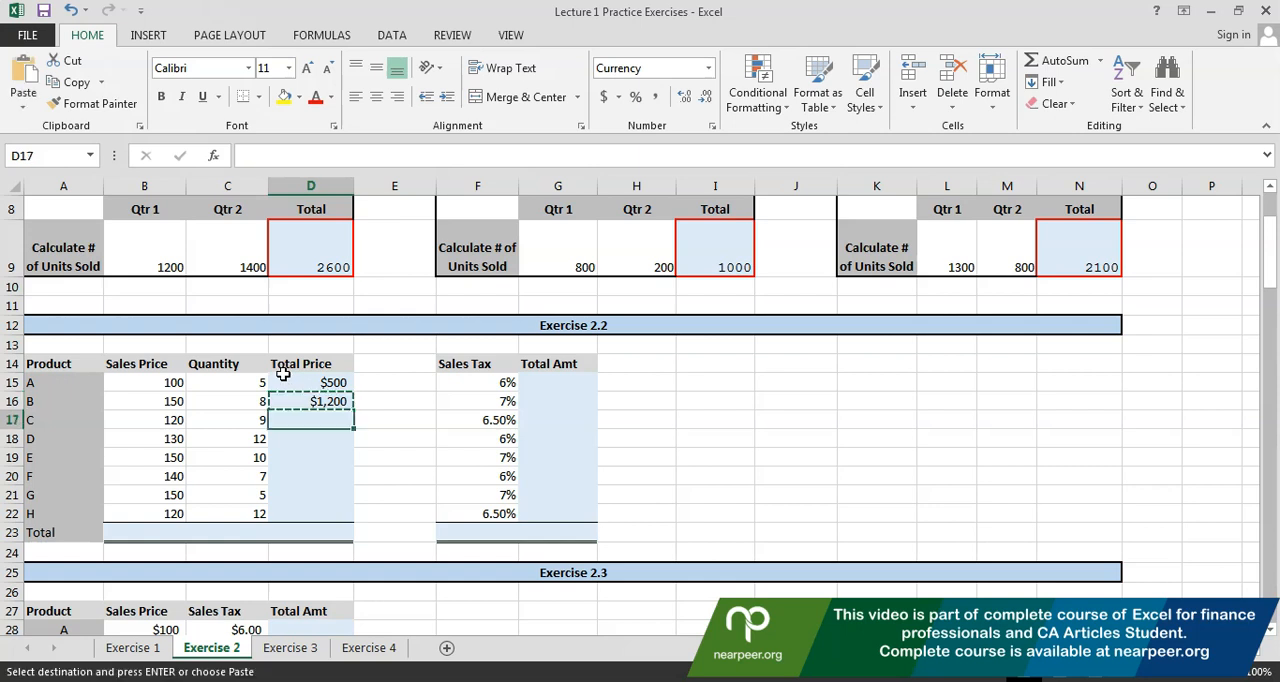
key(ctrl+v)
key(Down)
key(ctrl+v)
key(Down)
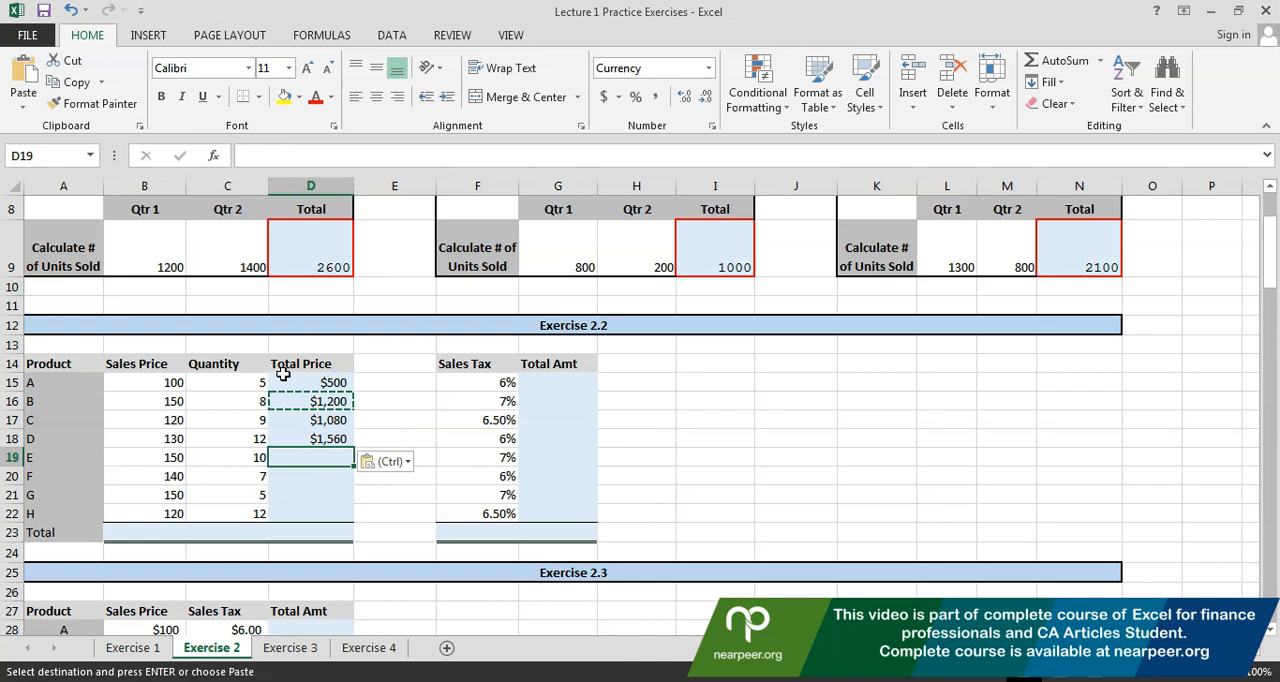
key(ctrl+v)
key(Down)
key(ctrl+v)
key(Down)
key(ctrl+v)
key(Down)
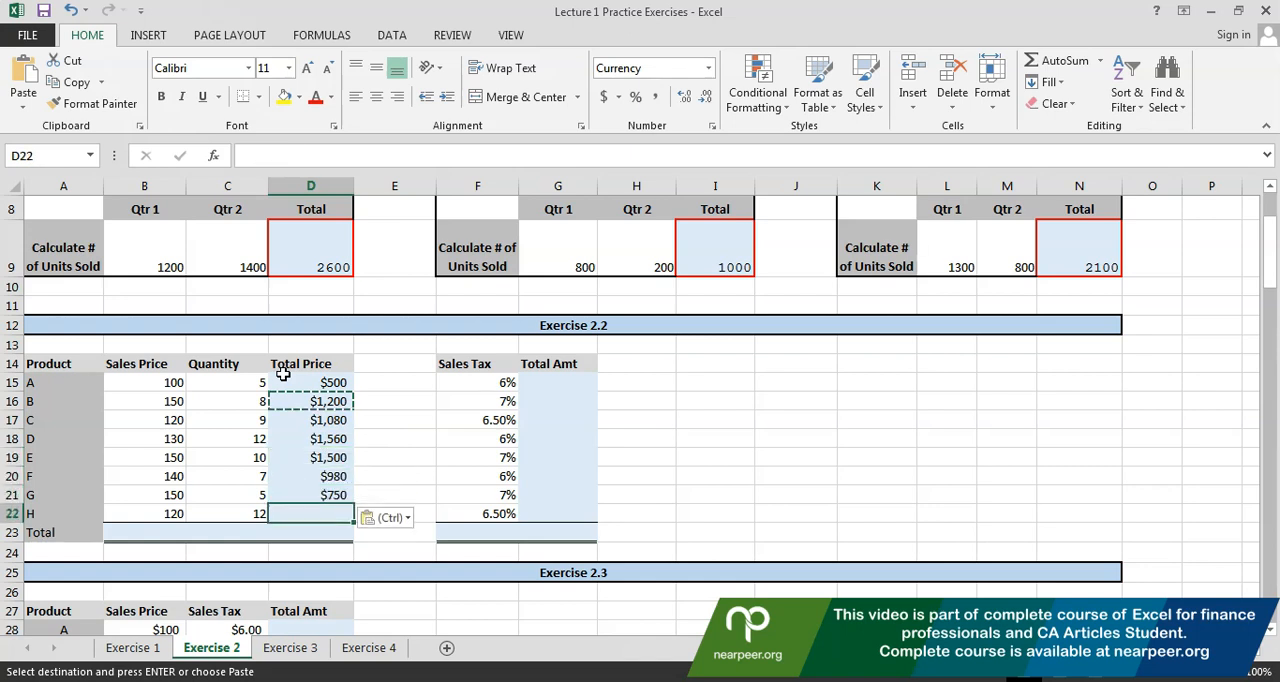
key(ctrl+v)
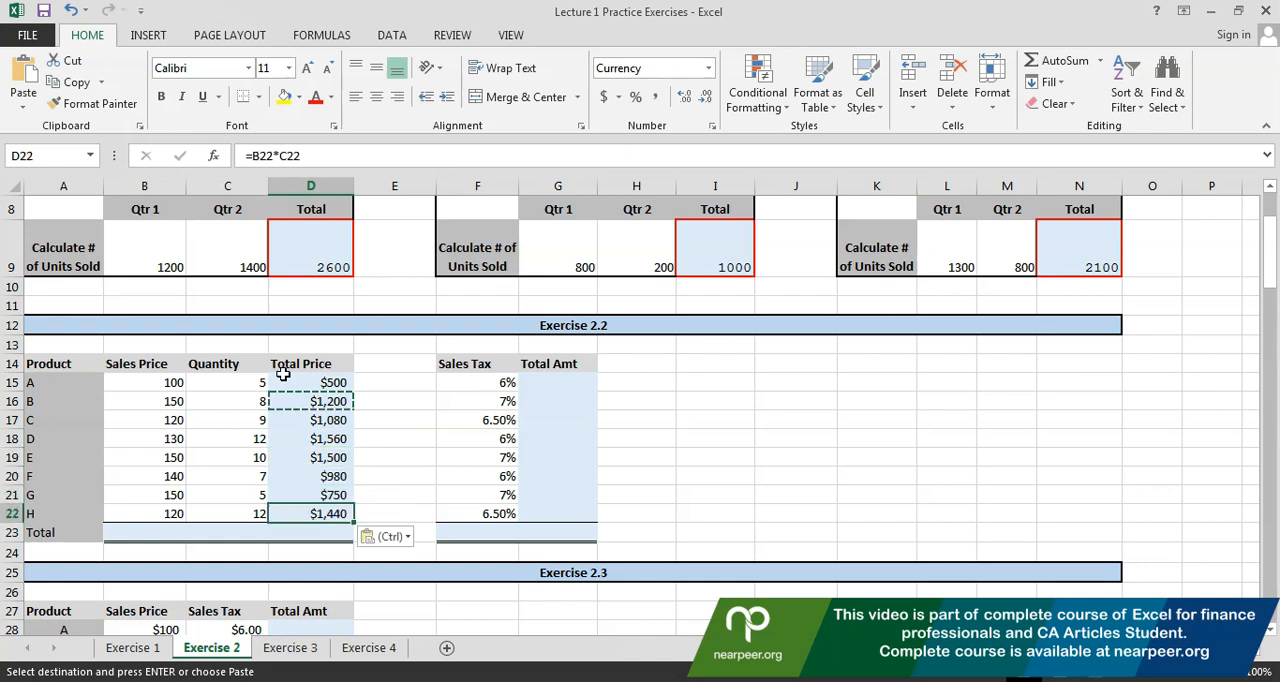
Check which cells the copied Total Price formulas reference for product H in D22 and product D in D18
key(Up)
key(Up)
key(Up)
key(Up)
key(Up)
key(Up)
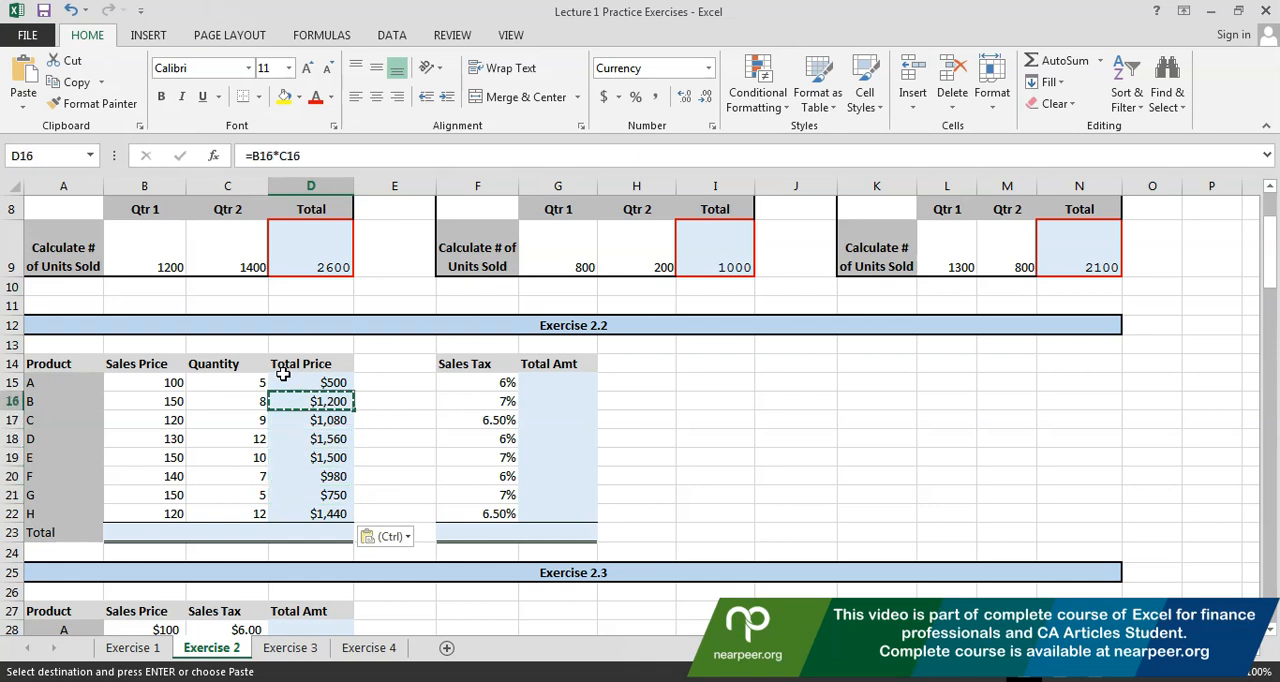
key(Down)
key(Down)
key(Down)
key(Down)
key(Down)
key(Down)
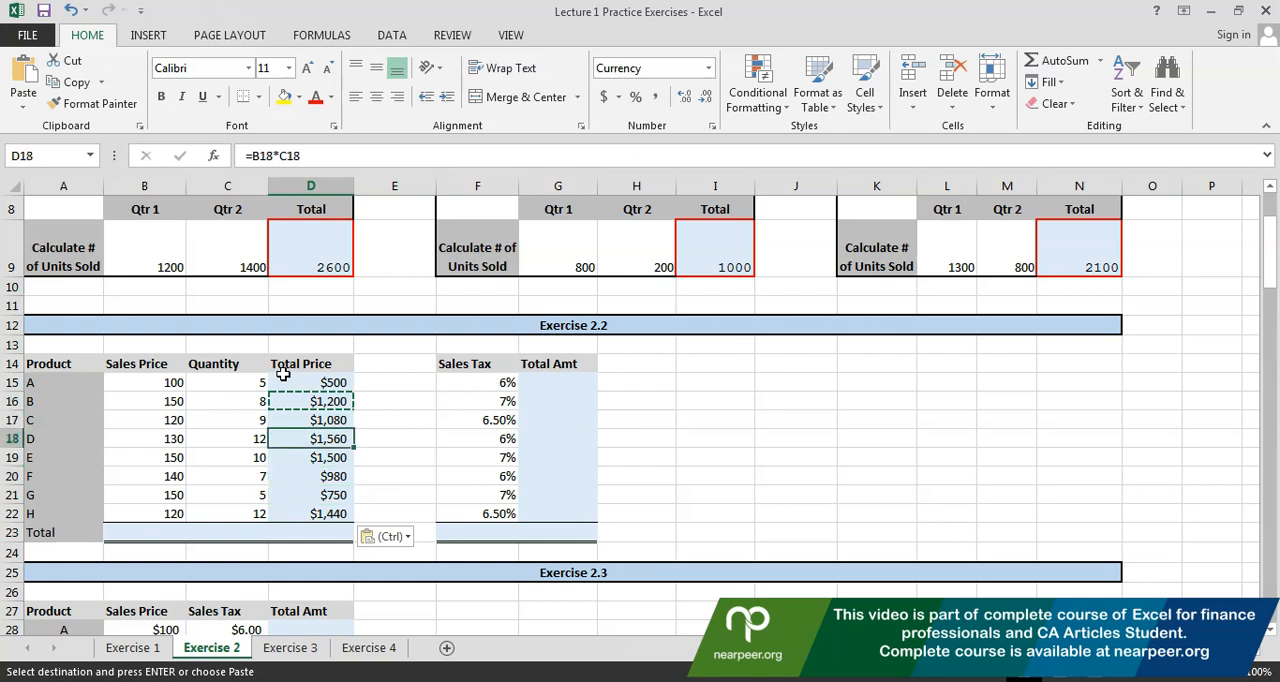
key(F2)
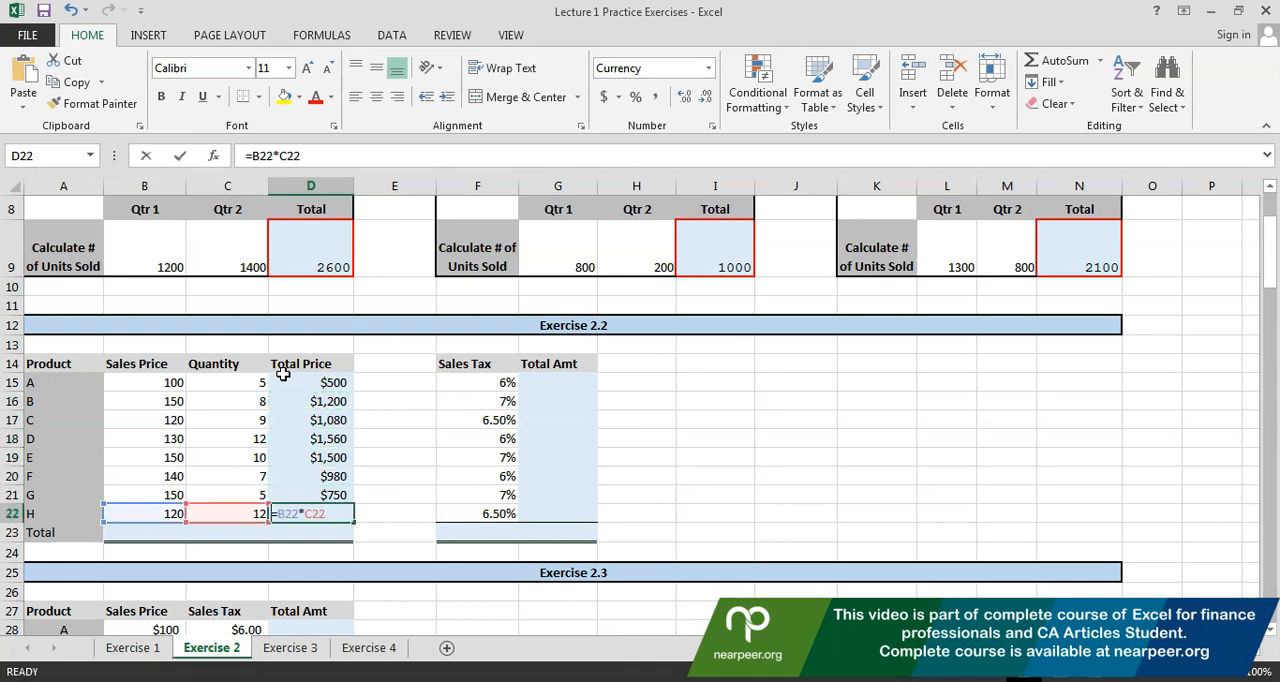
key(Escape)
key(F2)
key(Escape)
key(Up)
key(Up)
key(Up)
key(Up)
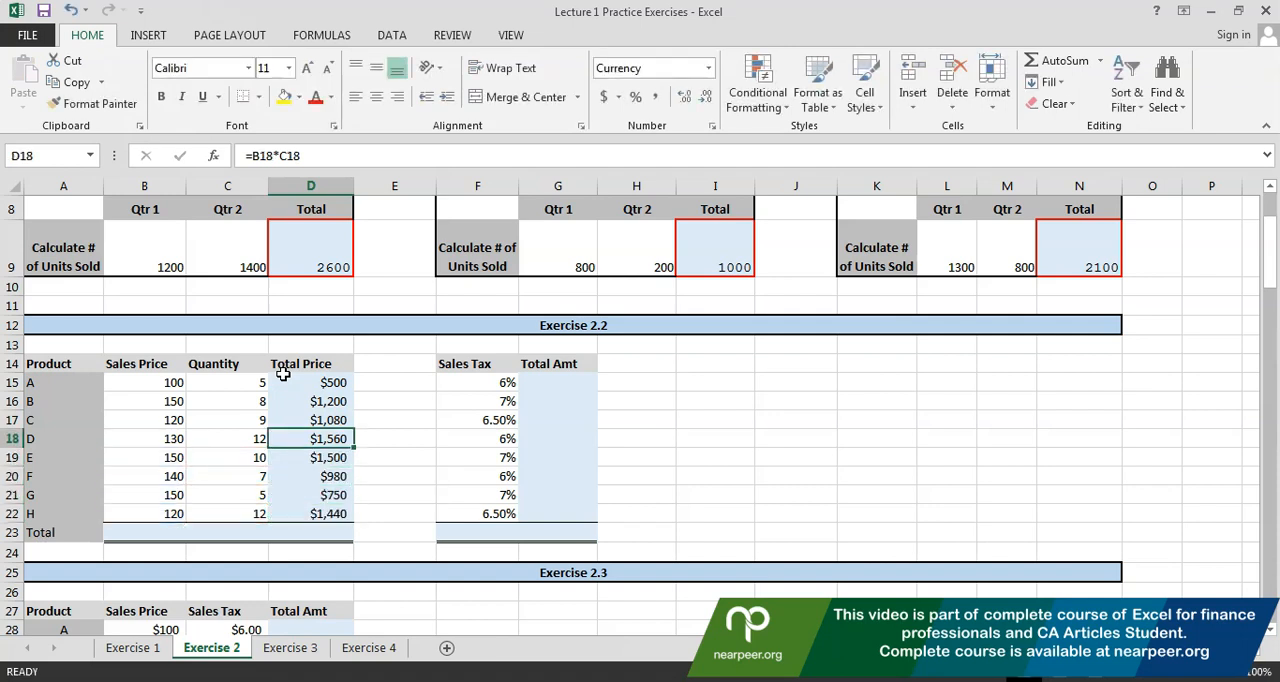
key(F2)
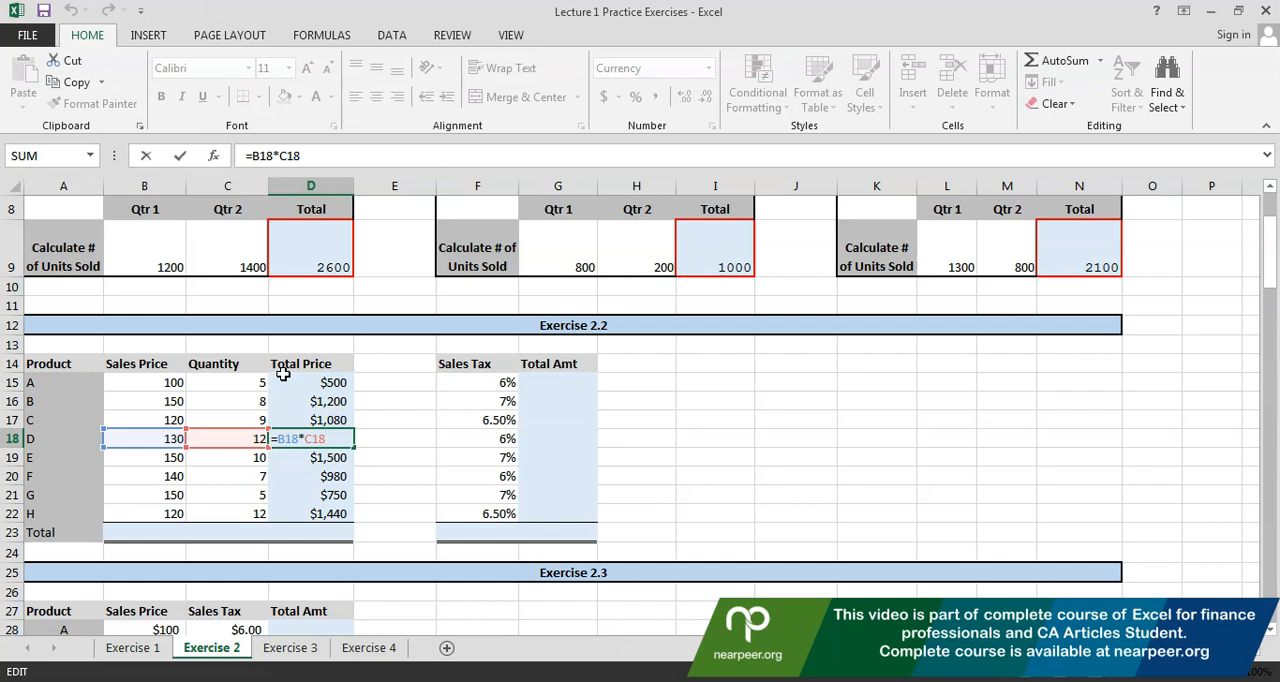
key(Escape)
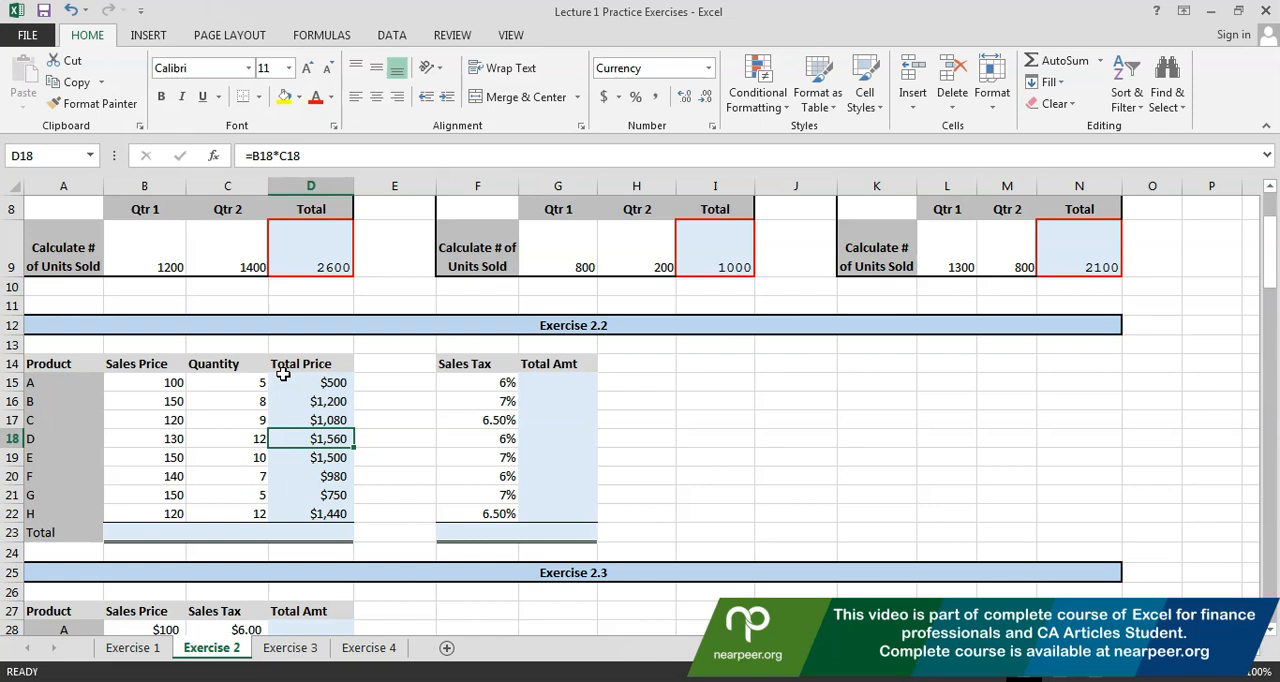
Compare the cell references of the Total Price formulas in the rows from product A to product H
key(Up)
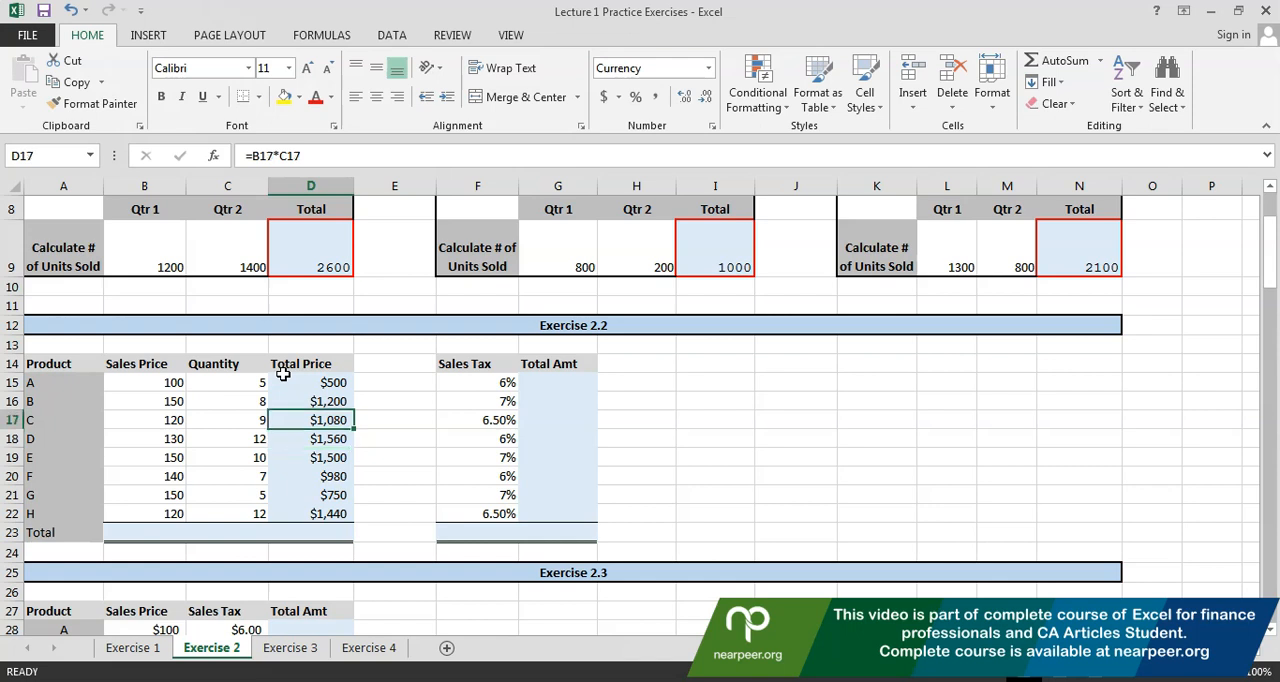
key(Up)
key(F2)
key(Escape)
key(Up)
key(F2)
key(Return)
key(Down)
key(Down)
key(Down)
key(F2)
key(Return)
key(F2)
key(Return)
key(Down)
key(F2)
key(Escape)
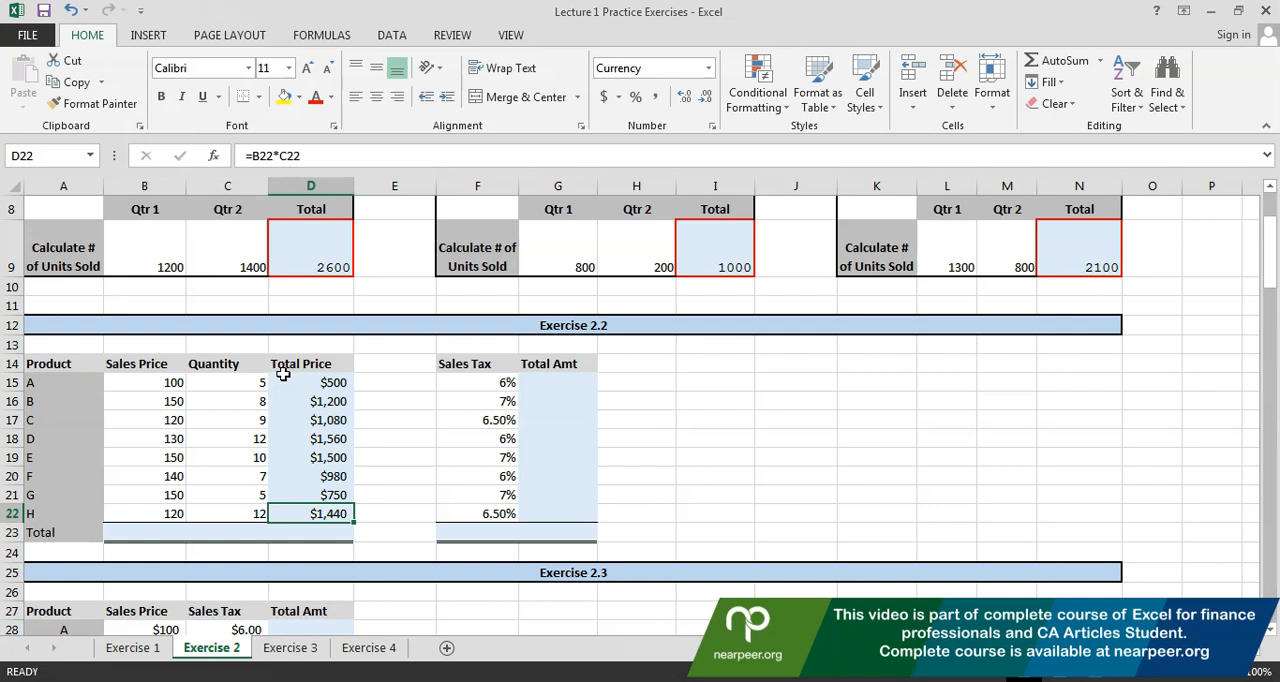
Calculate product A's total amount including sales tax in G15 with the formula =D15+D15*F15
click(541, 379)
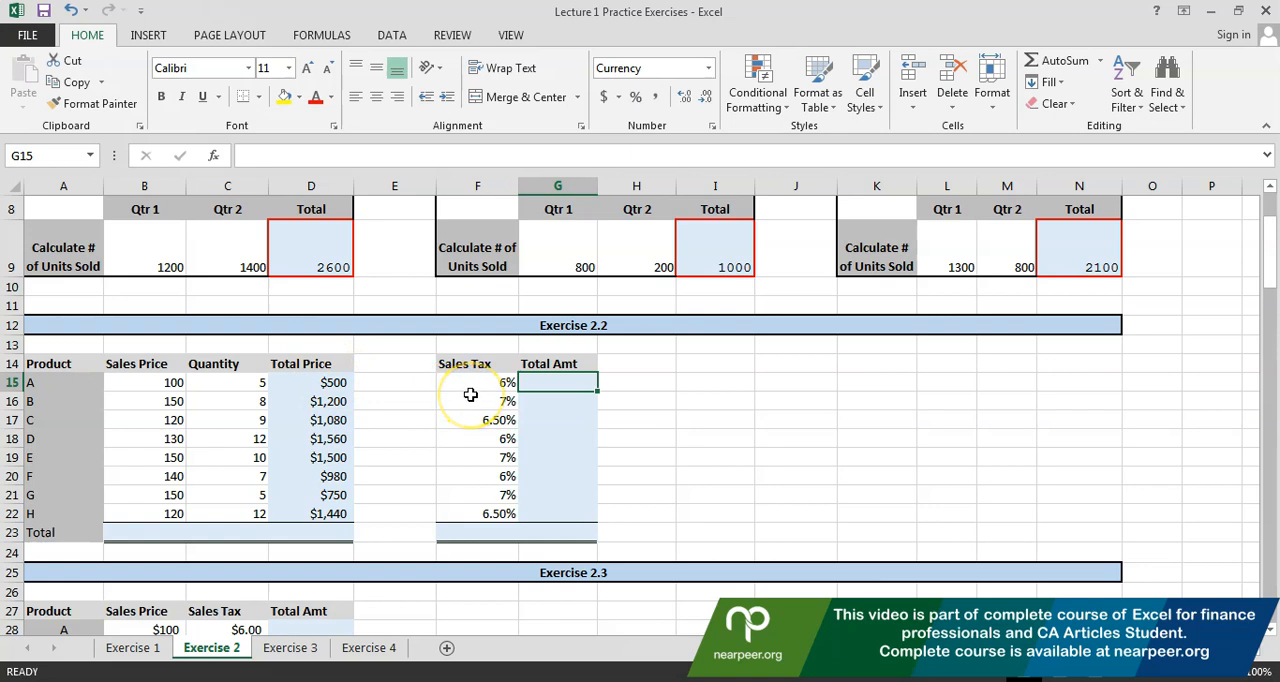
text(=)
key(Left)
key(Left)
key(Left)
text(+)
key(Left)
key(Left)
key(Left)
text(*)
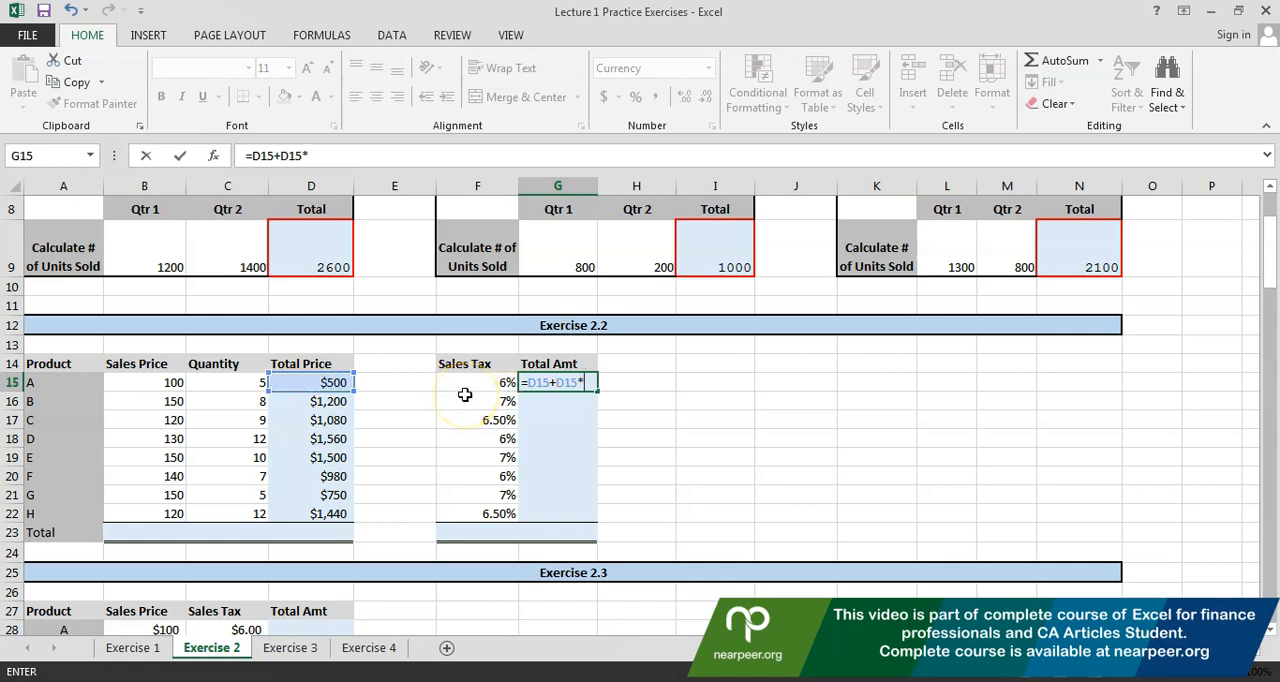
click(465, 393)
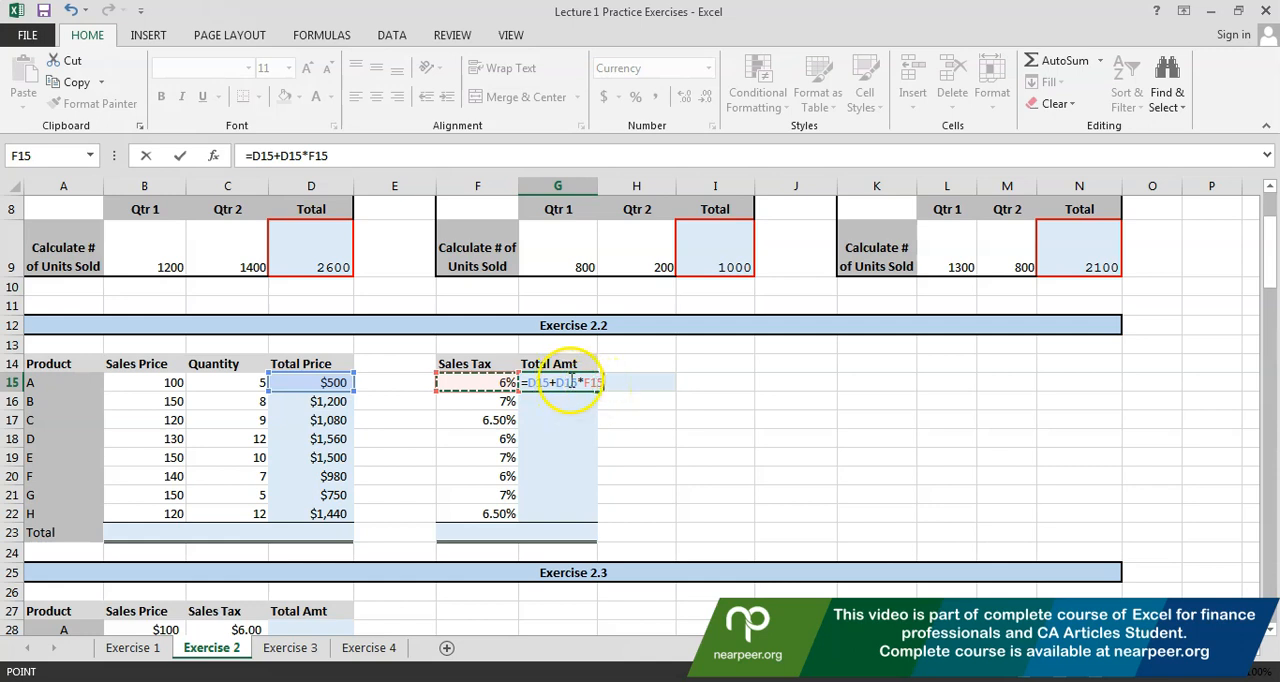
key(Return)
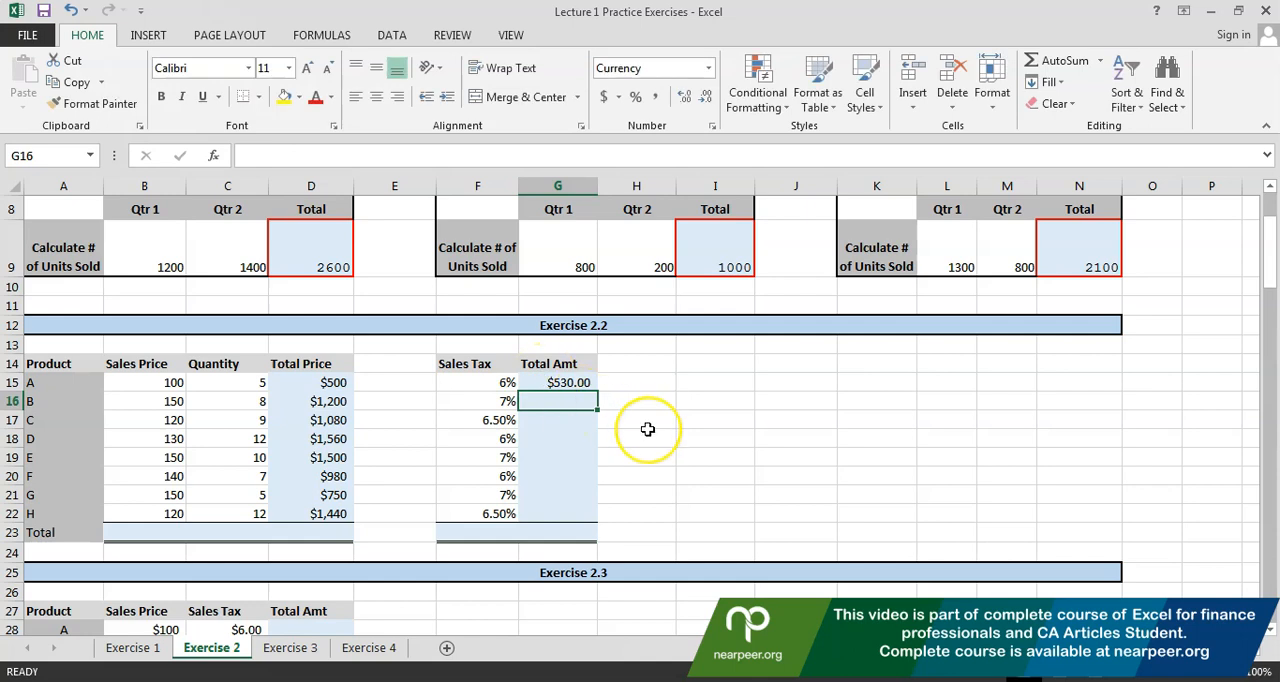
Copy the total amount formula from G15 into G16:G22 for products B to H
key(Up)
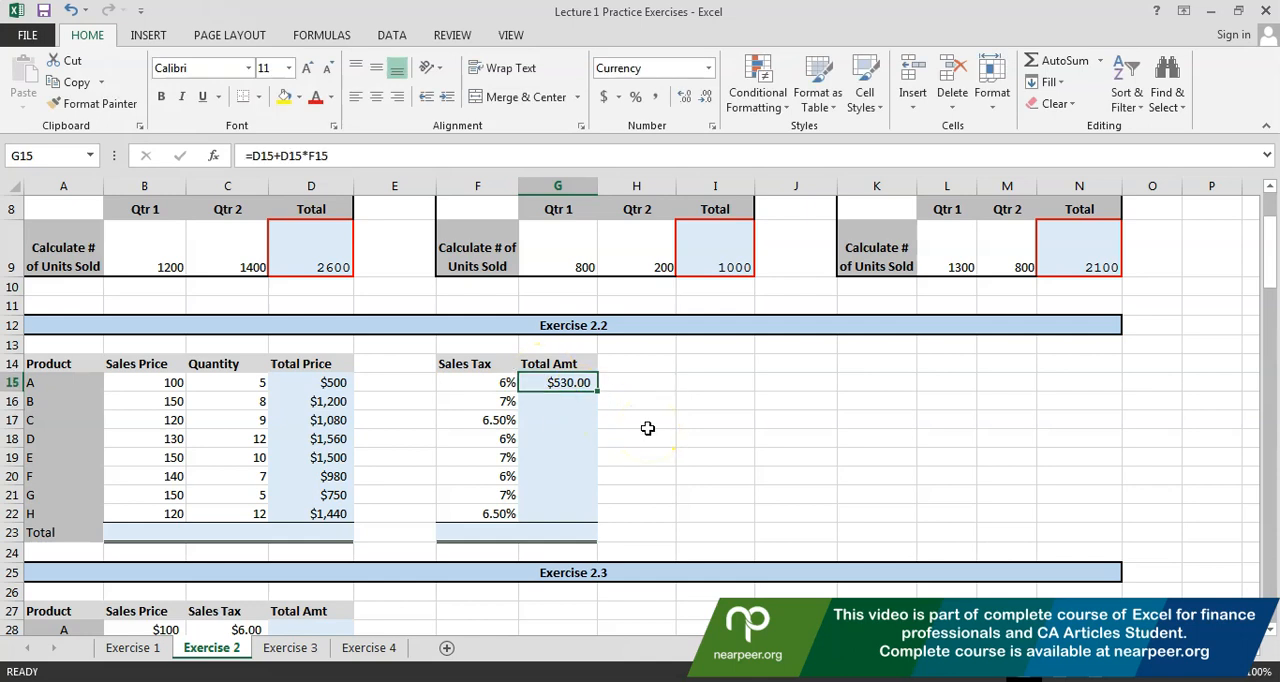
key(ctrl+c)
key(Down)
key(shift+Down)
key(shift+Down)
key(shift+Down)
key(shift+Down)
key(shift+Down)
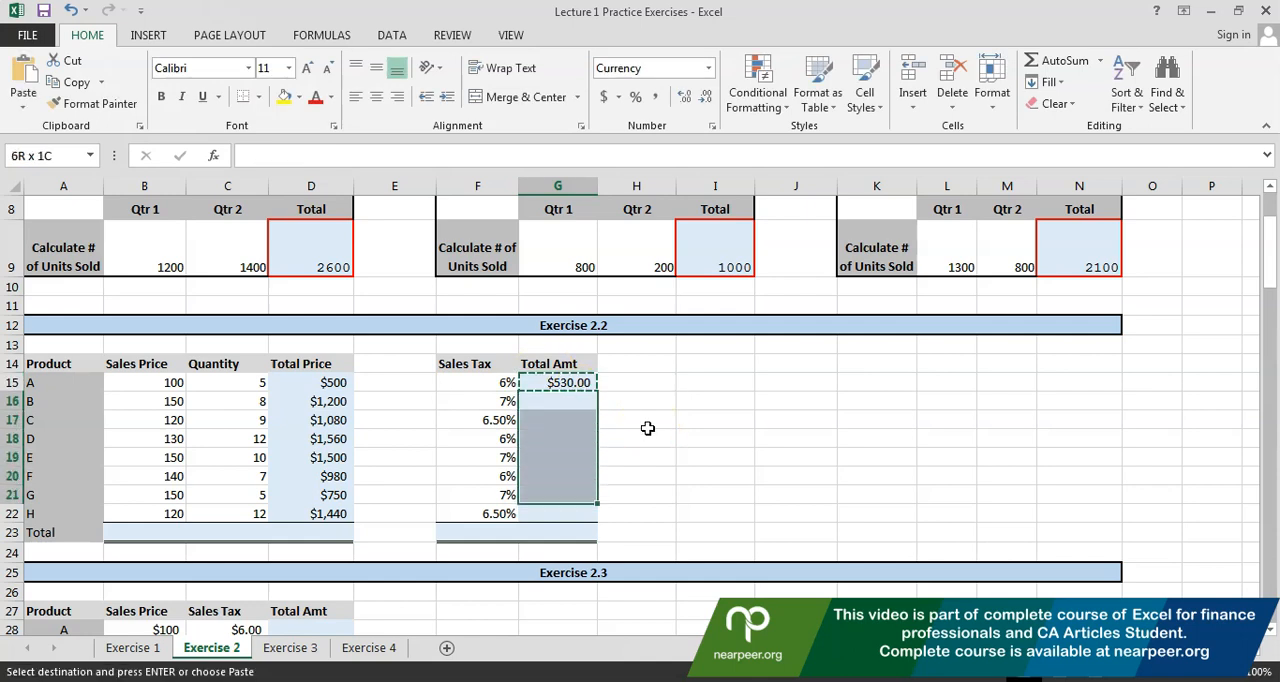
key(shift+Down)
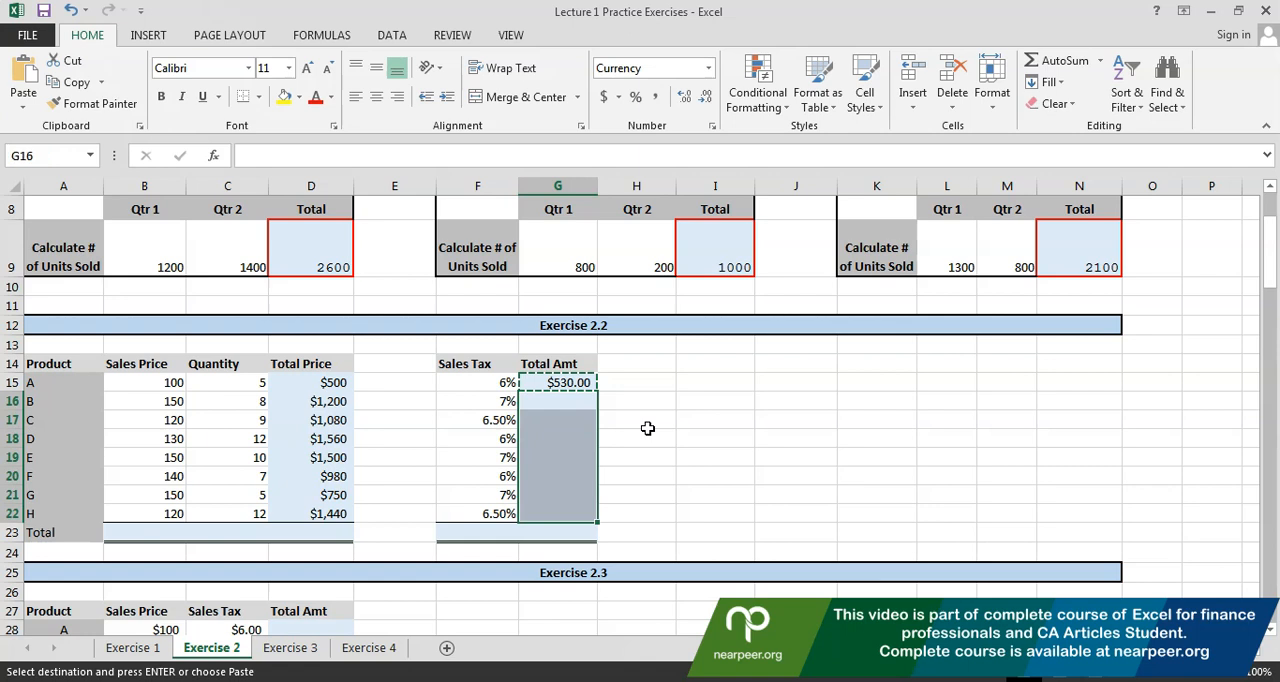
key(Up)
key(Down)
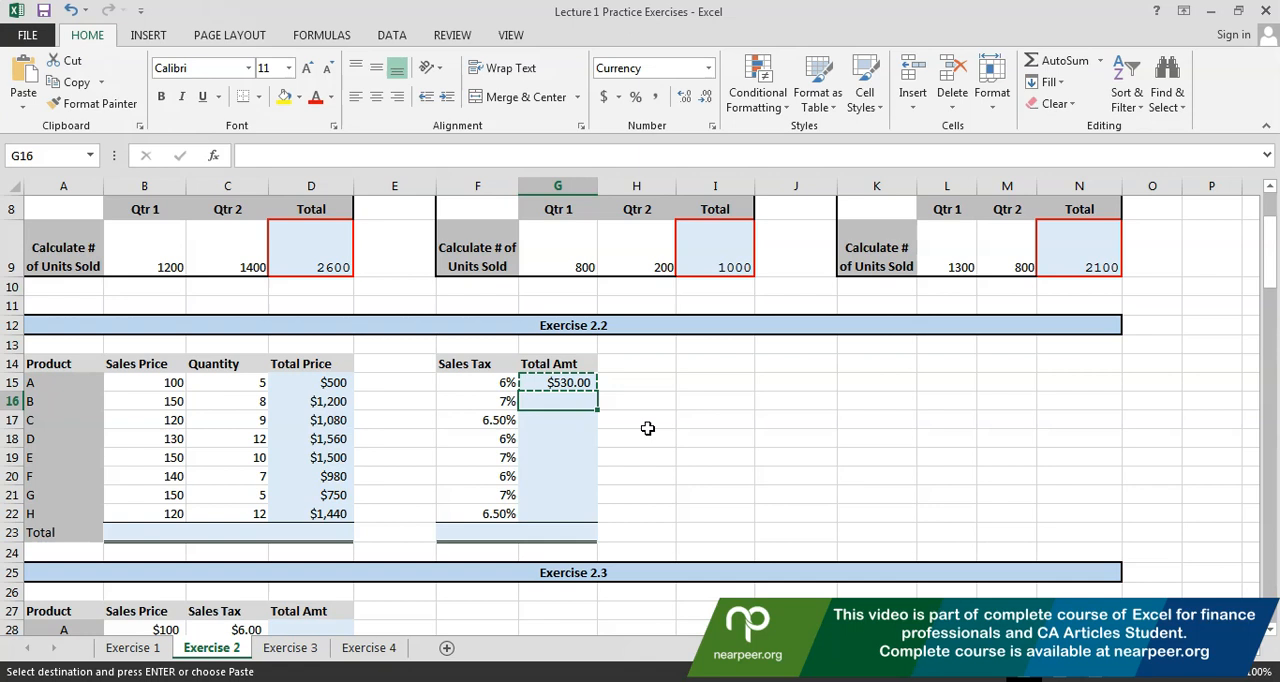
key(shift+Down)
key(shift+Down)
key(shift+Down)
key(shift+Down)
key(shift+Down)
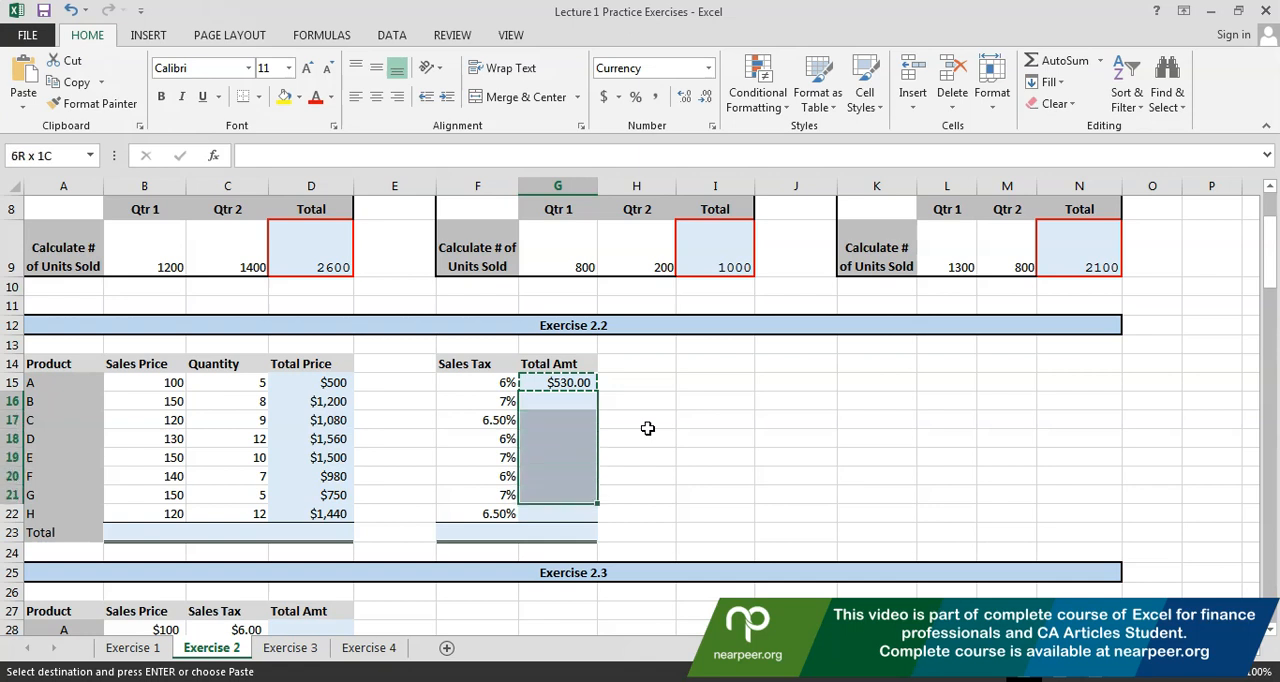
key(shift+Down)
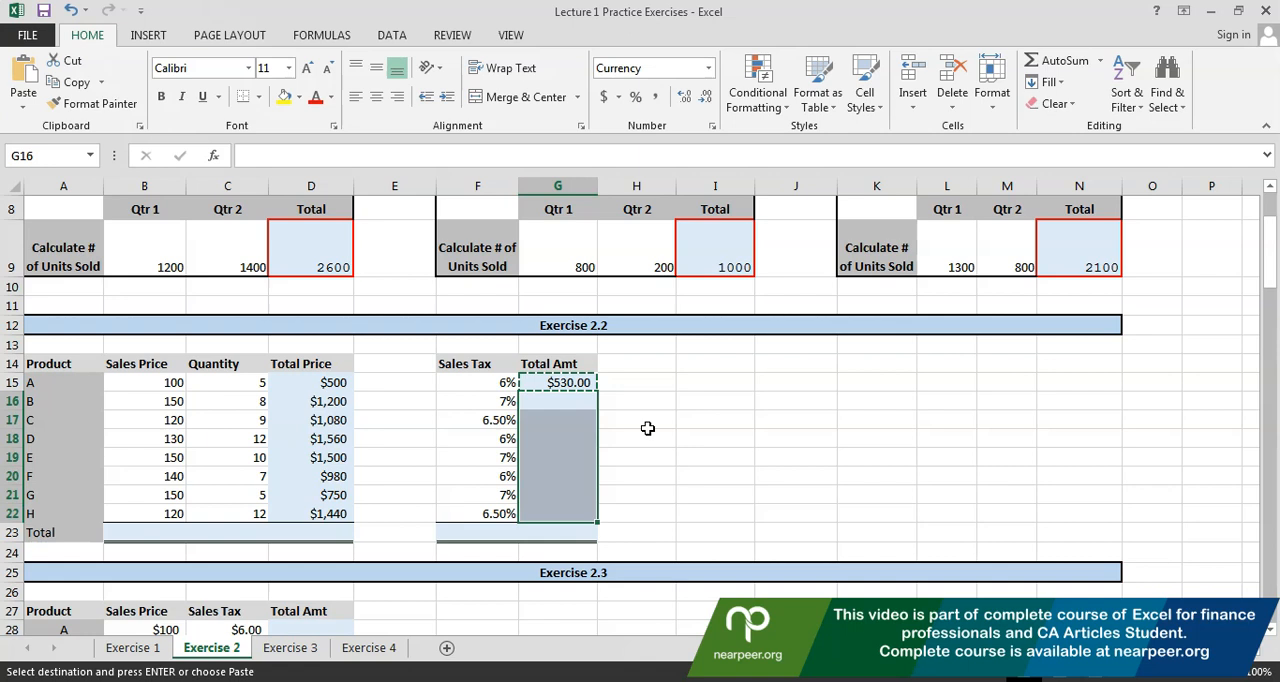
key(ctrl+v)
Check the cell references of the copied Total Amt formulas between G16 and G20
key(Up)
key(Down)
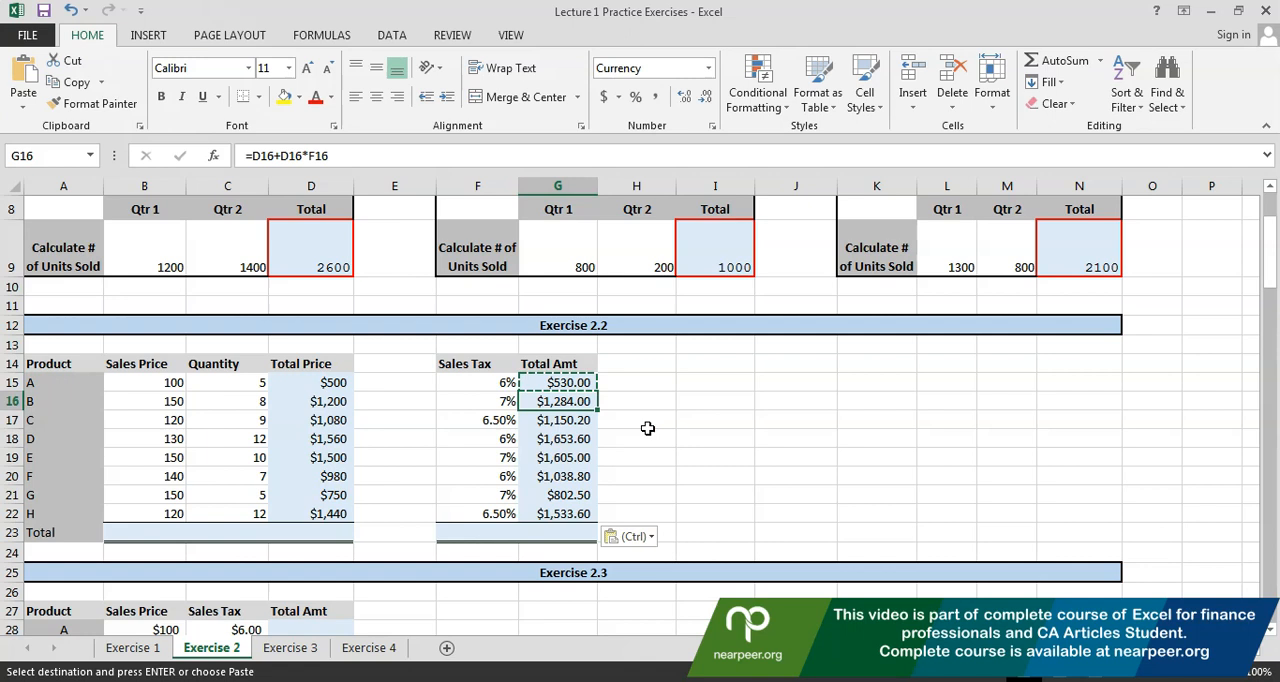
key(F2)
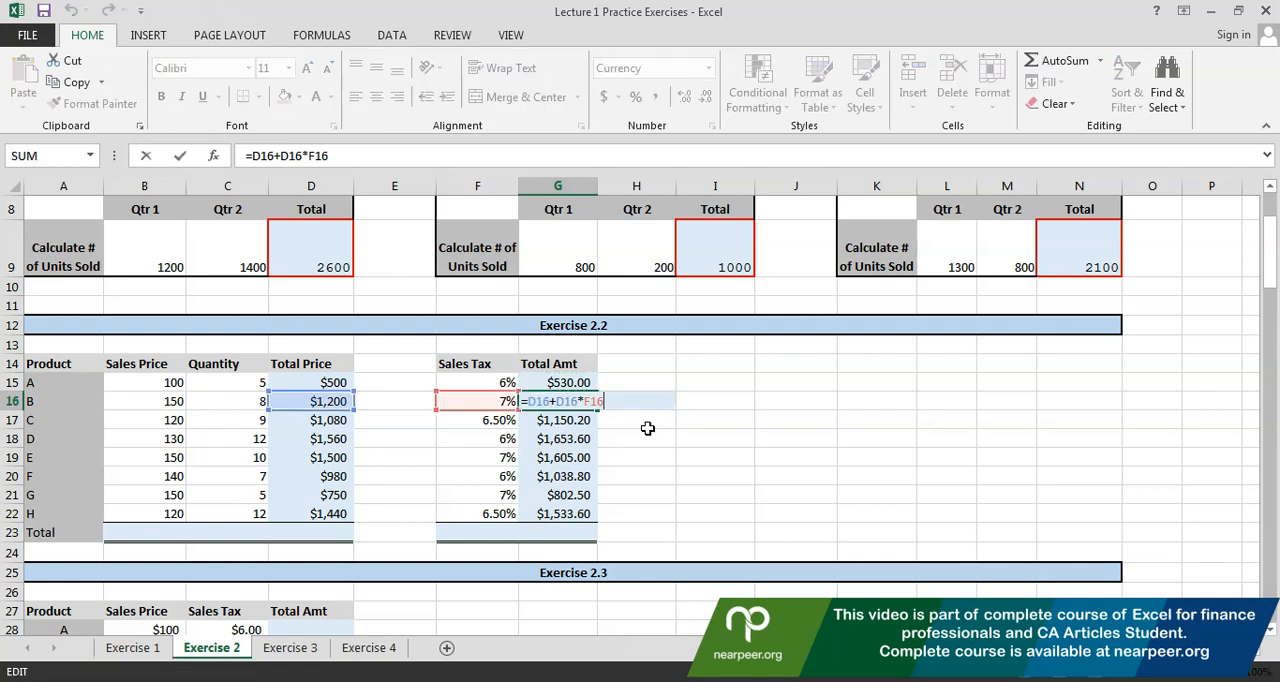
key(Return)
key(F2)
key(Return)
key(F2)
key(Return)
key(Return)
key(F2)
key(Escape)
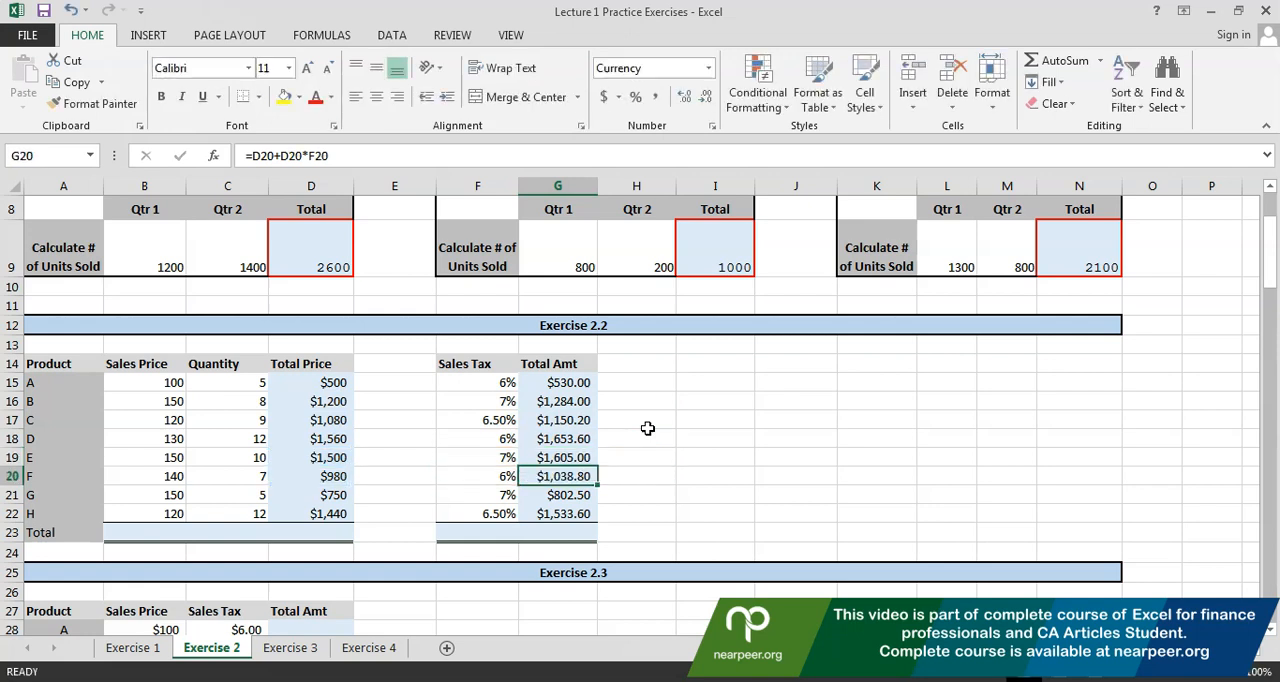
Total the Sales Price column in B23 with the formula =B15+B16+B17+B18+B19+B20+B21+B22
key(Down)
key(Down)
key(Down)
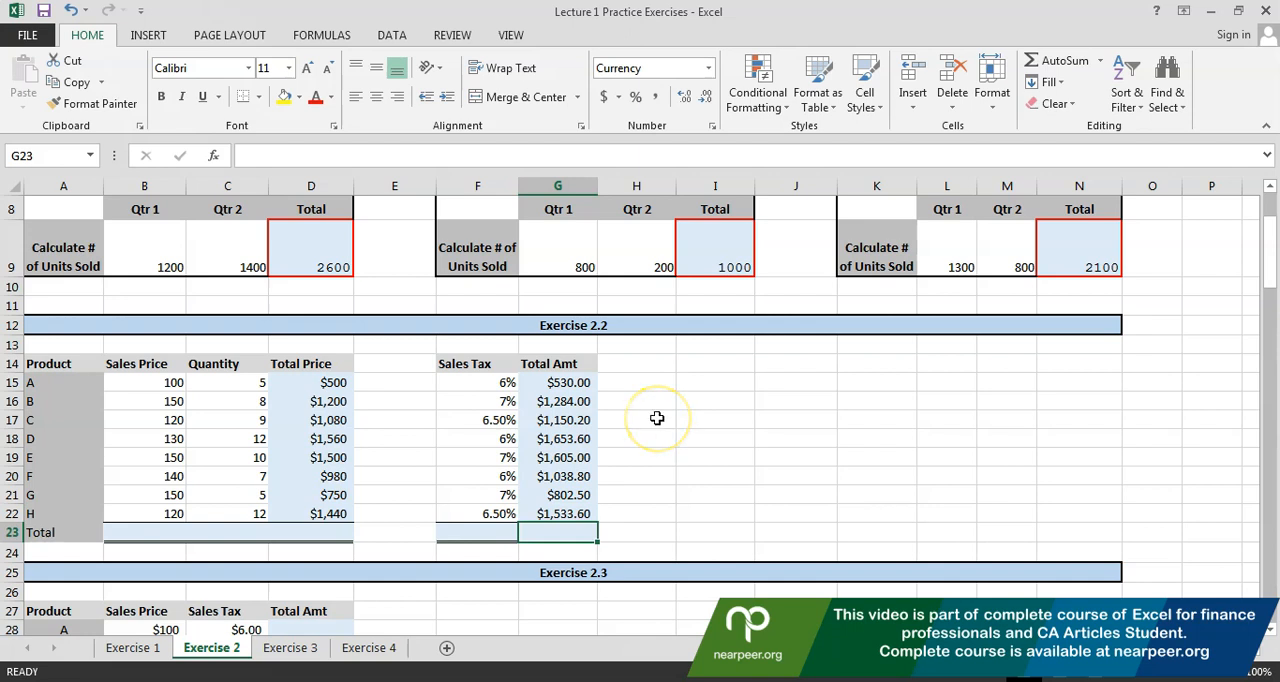
key(Left)
key(Left)
key(Left)
key(Left)
key(Left)
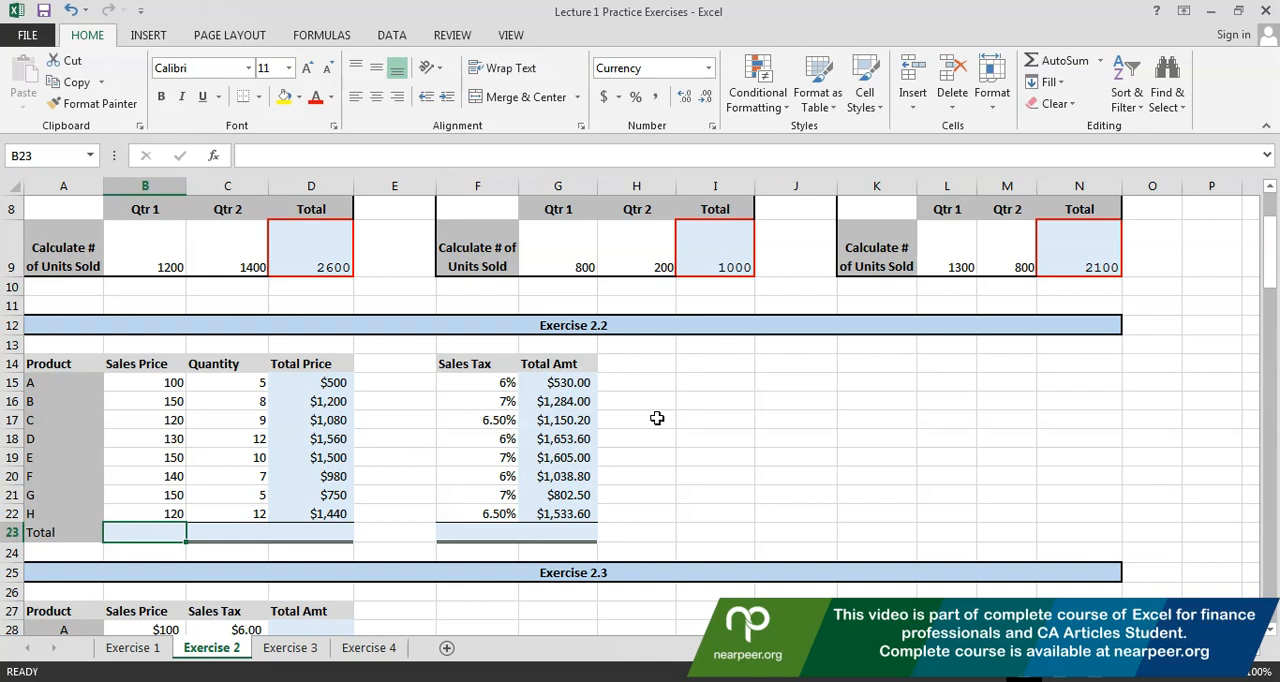
text(=)
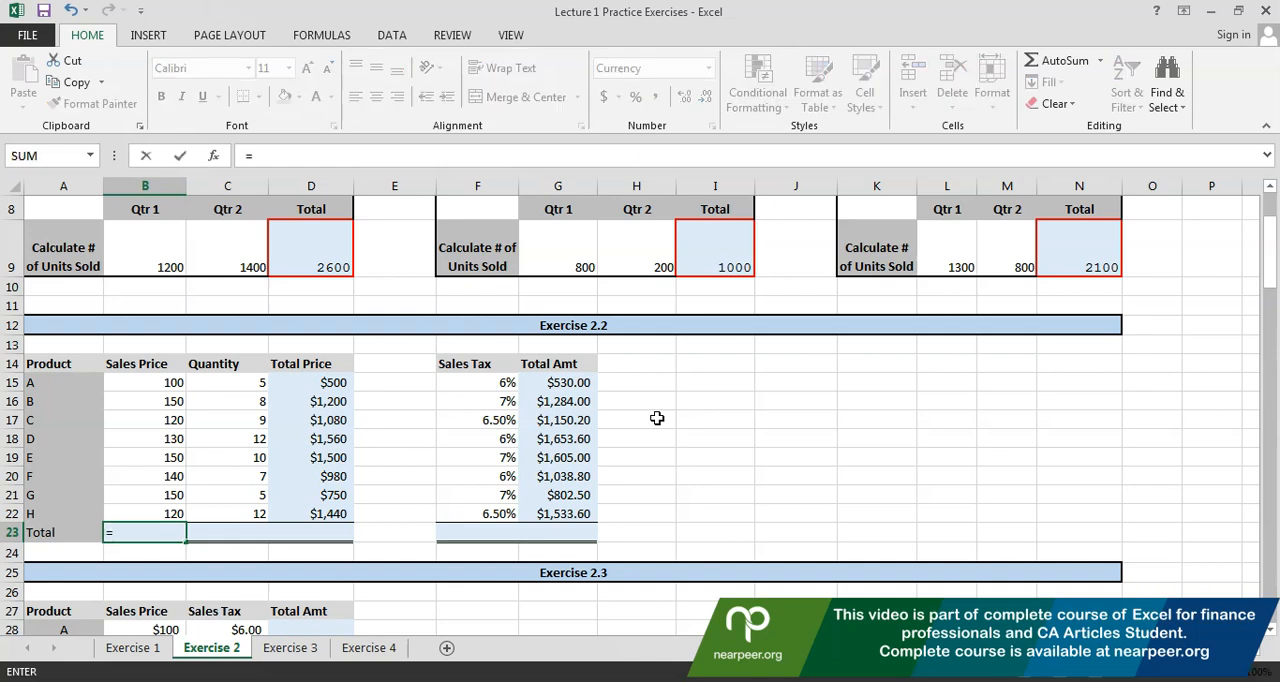
click(141, 380)
text(+)
click(142, 400)
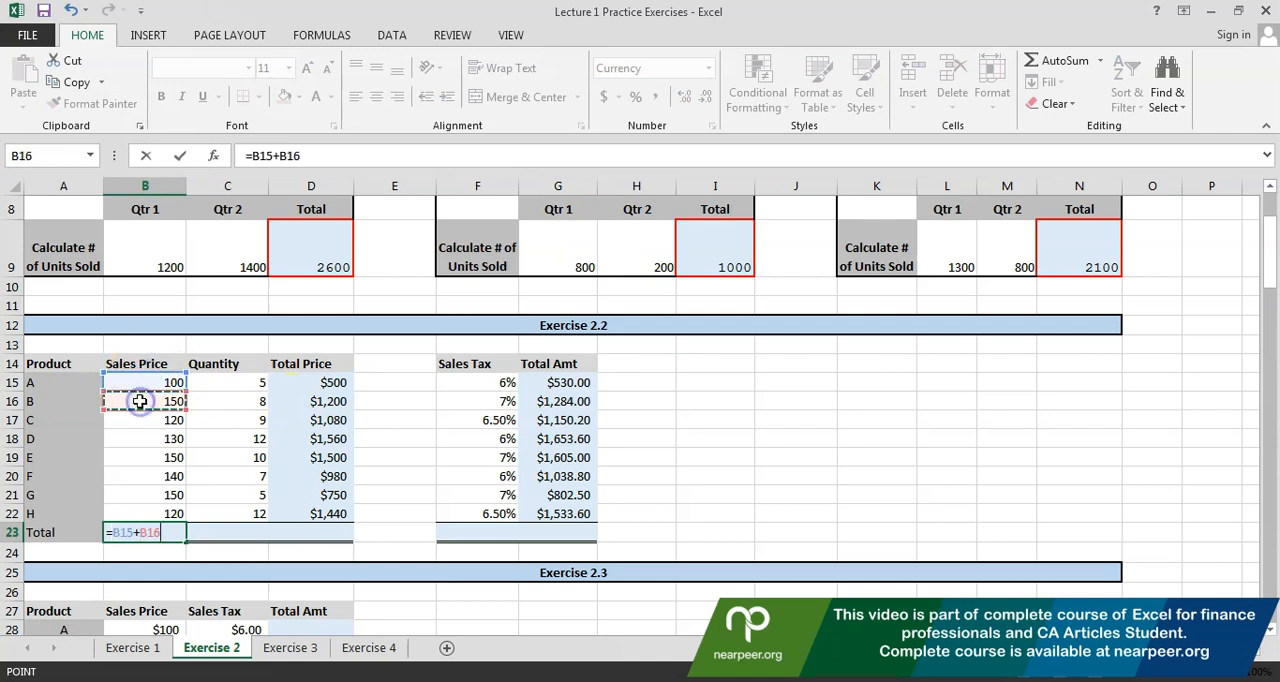
text(+)
click(140, 420)
text(+)
click(140, 438)
text(+)
click(139, 460)
text(+)
click(139, 477)
text(+)
click(139, 495)
text(+)
click(139, 514)
key(Return)
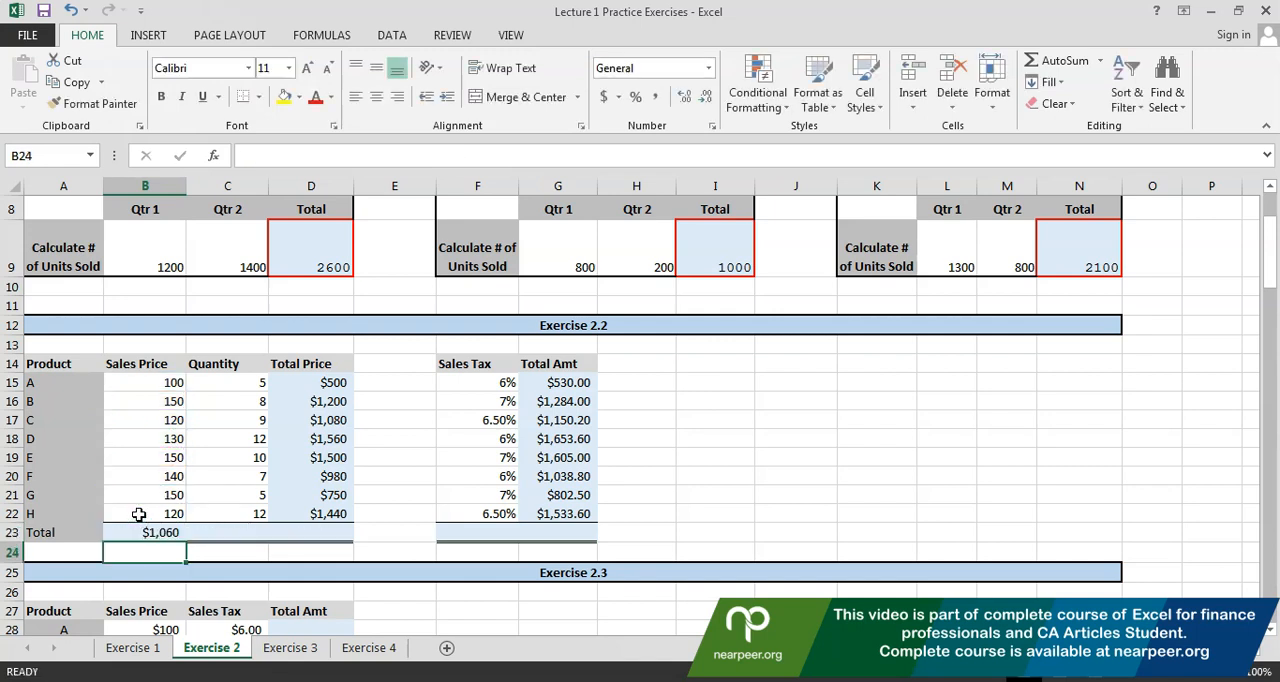
Copy the Sales Price total formula from B23 into the Quantity total cell C23 and check its references
key(Up)
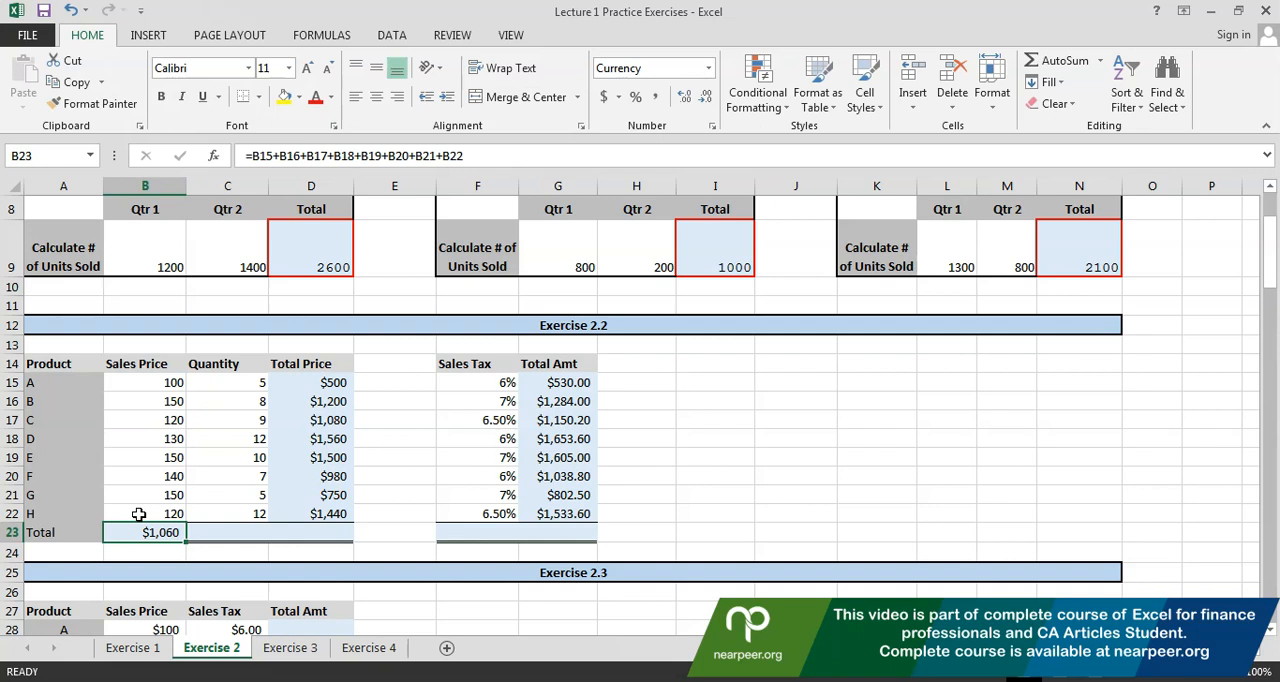
key(F2)
key(Escape)
key(ctrl+c)
key(Right)
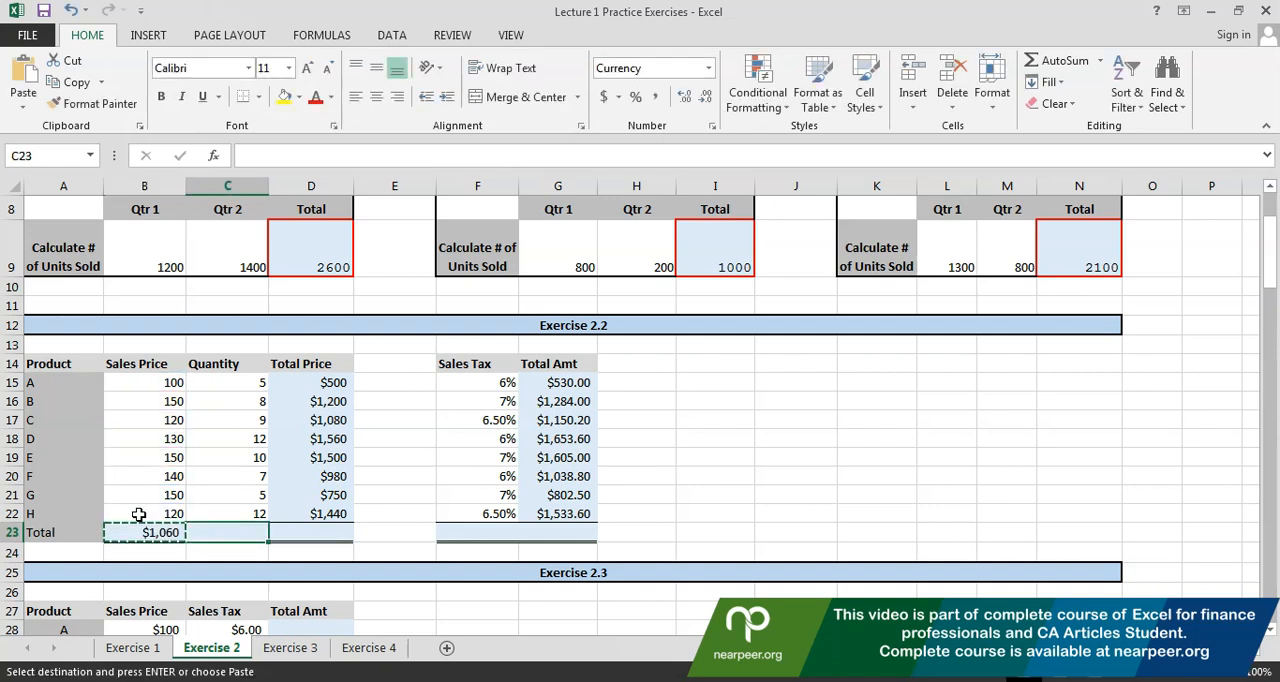
key(ctrl+v)
key(F2)
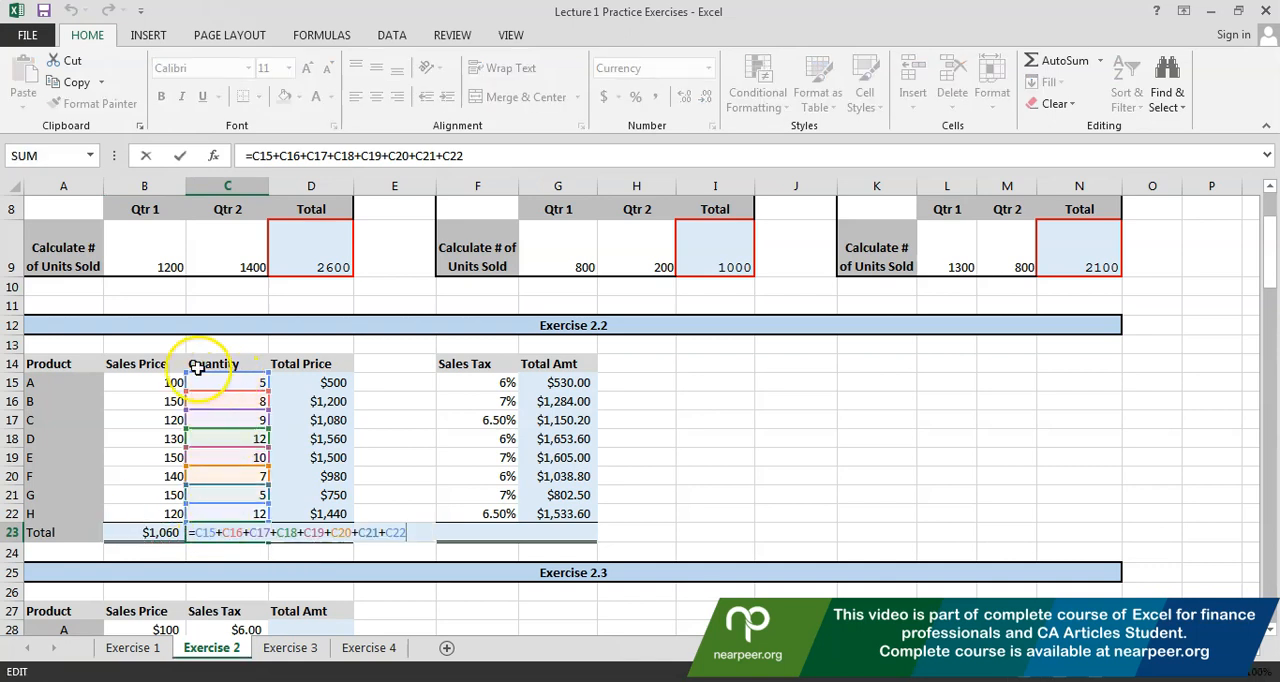
Copy the Quantity total formula from C23 into the Total Price total cell D23 and check its references
key(Escape)
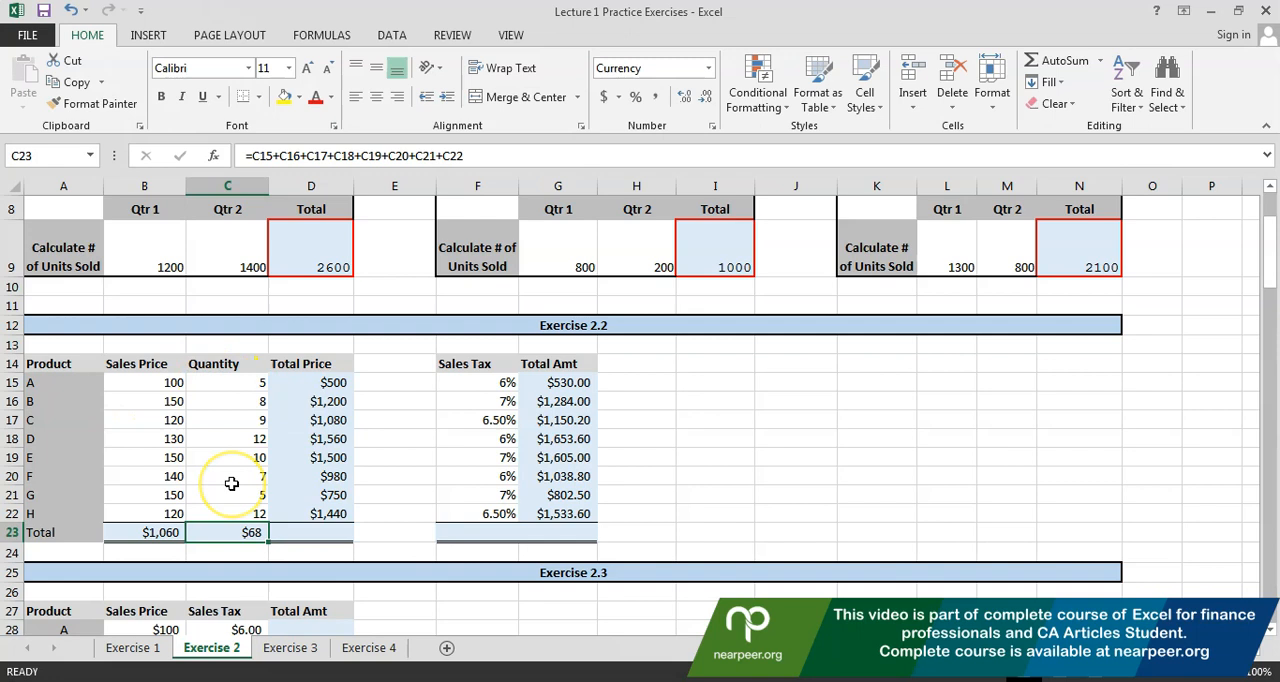
key(ctrl+c)
key(Right)
key(ctrl+v)
key(F2)
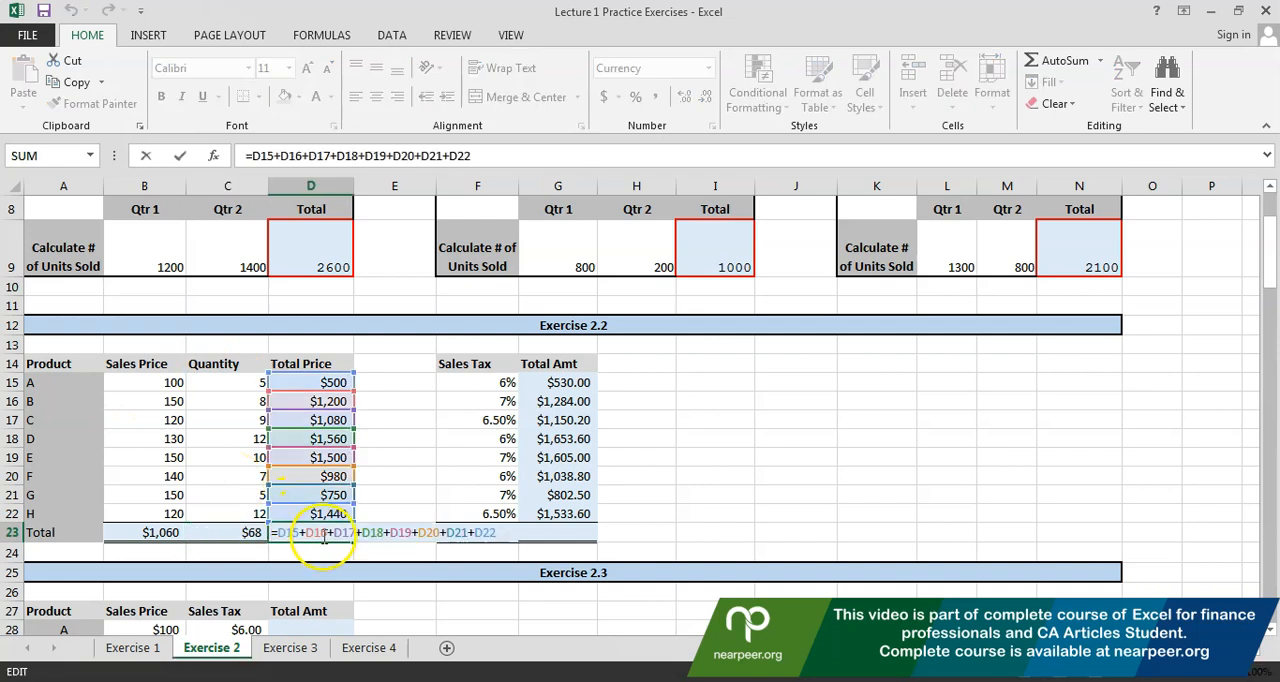
key(Escape)
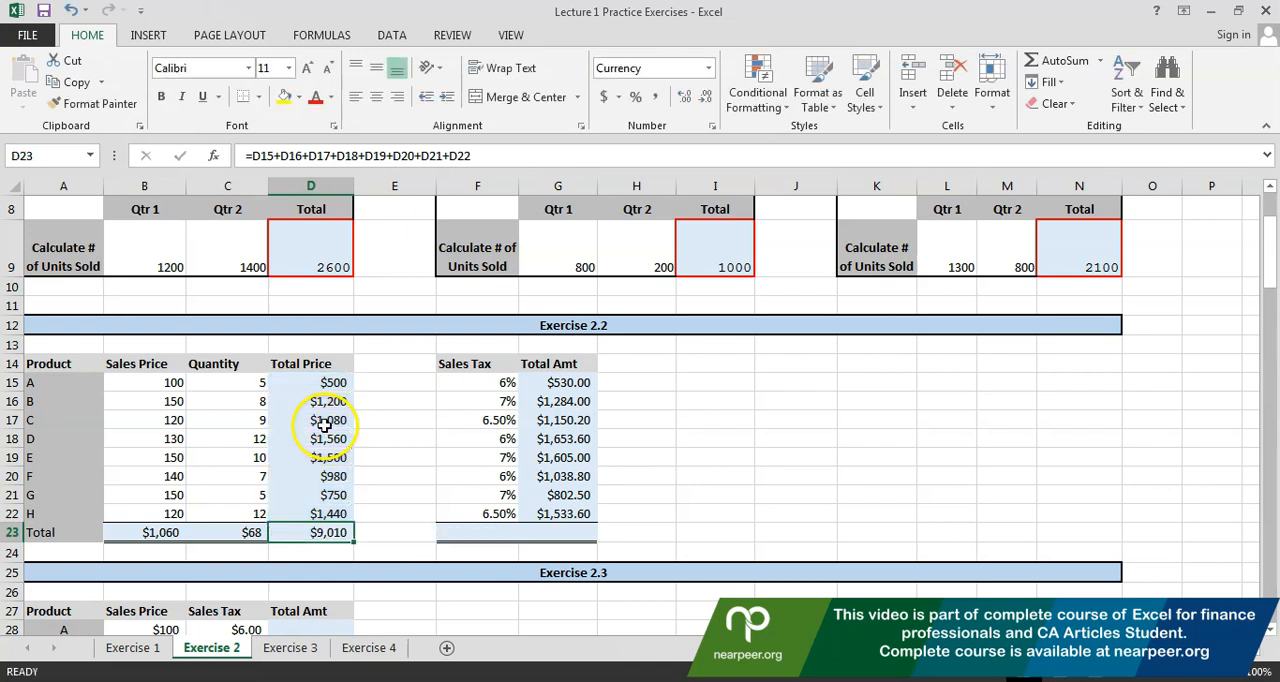
Copy the total formula from D23 into F23 and G23, and check the references in G23
key(ctrl+c)
key(Right)
key(Right)
key(ctrl+v)
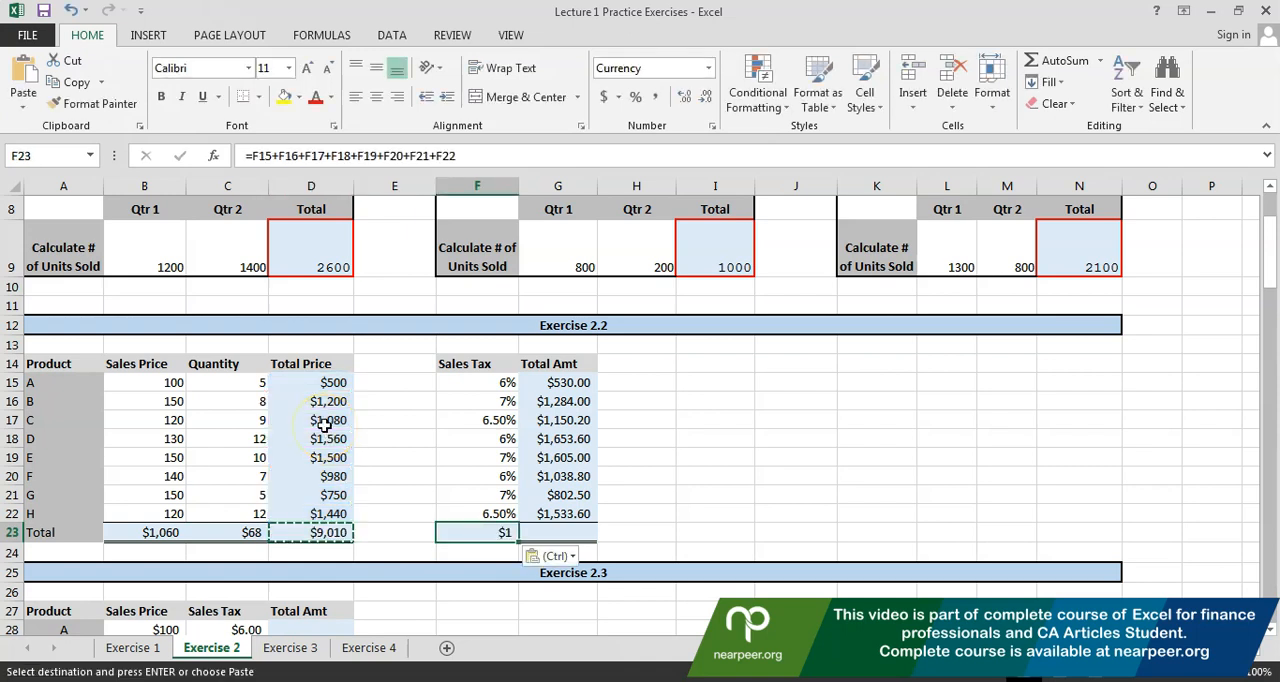
key(Right)
key(ctrl+v)
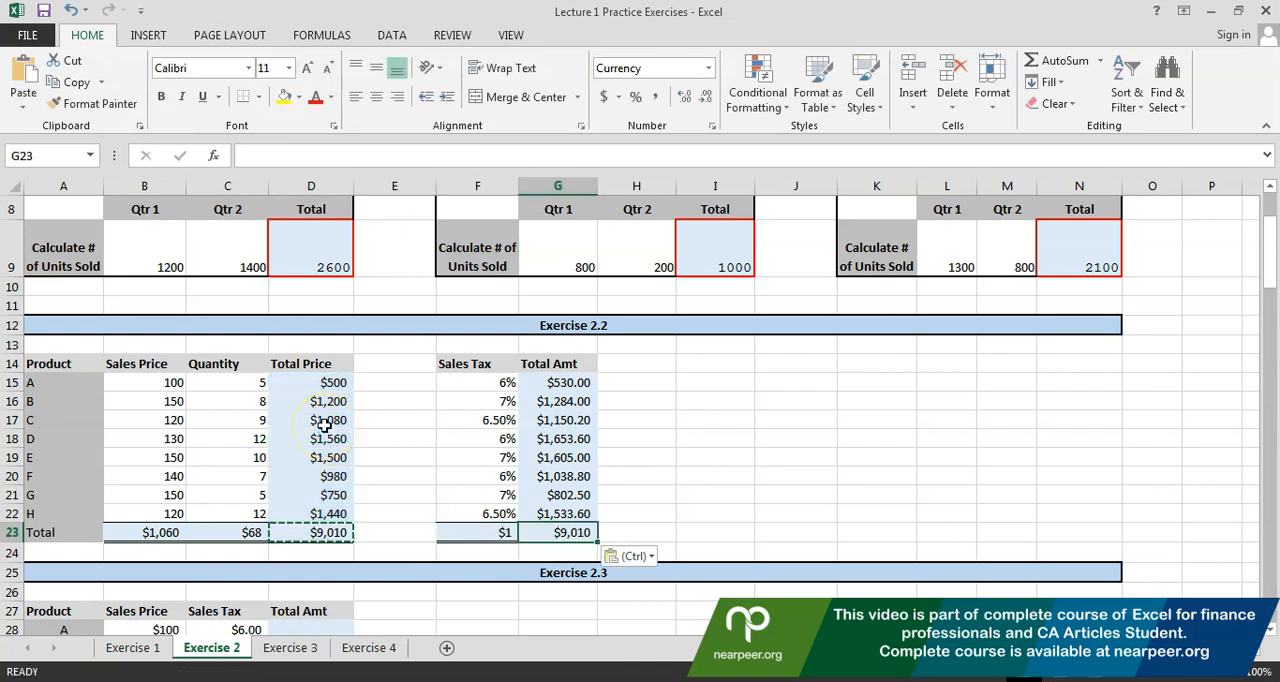
key(F2)
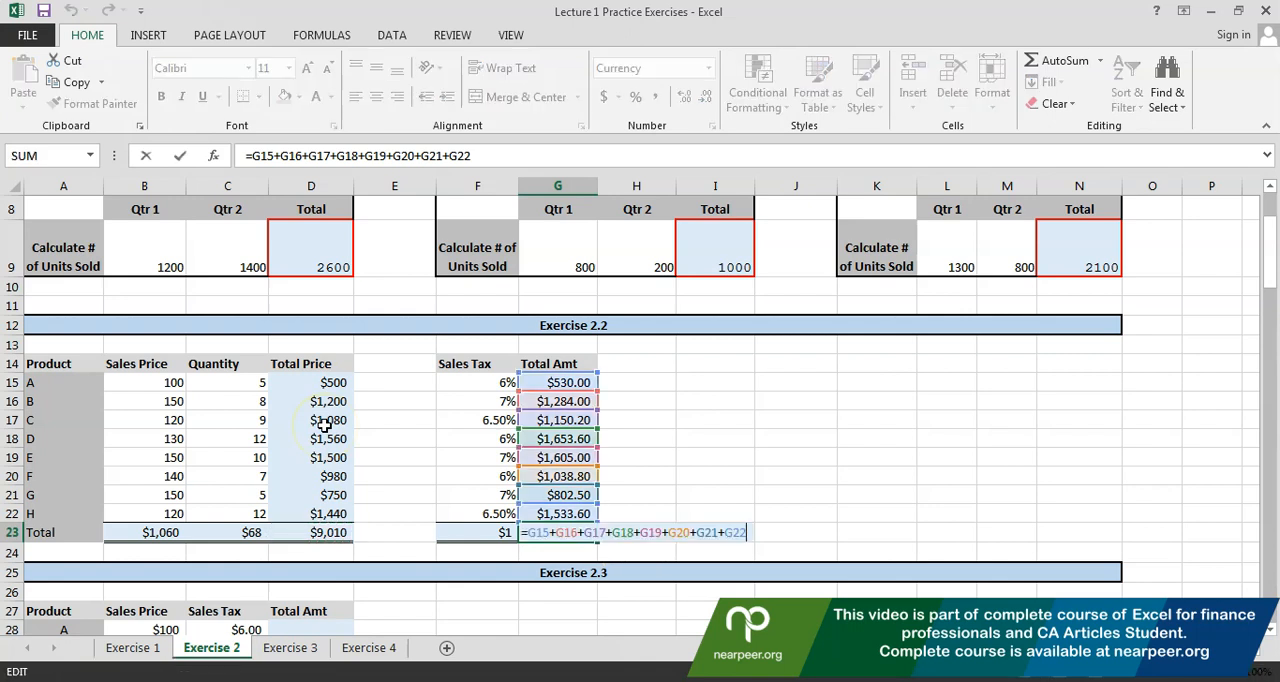
key(Escape)
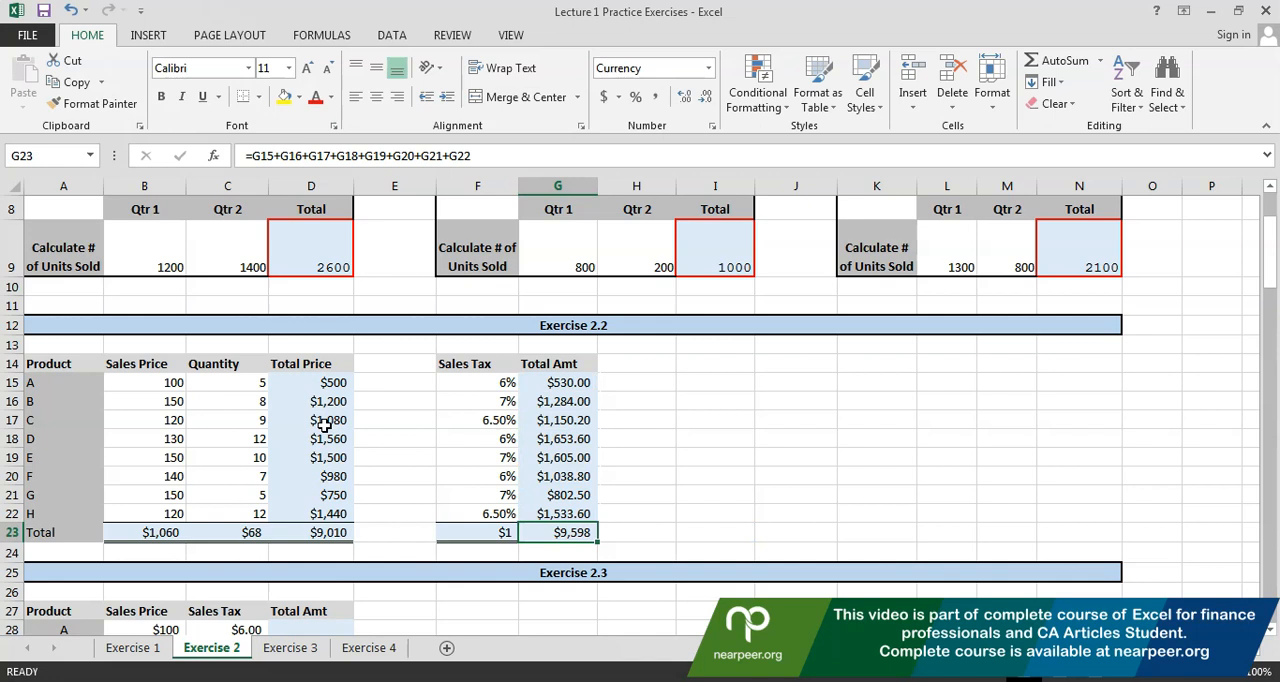
Review the Sales Price total formula in B23 and the product prices it adds up
key(Left)
key(Left)
key(Left)
key(Left)
key(Left)
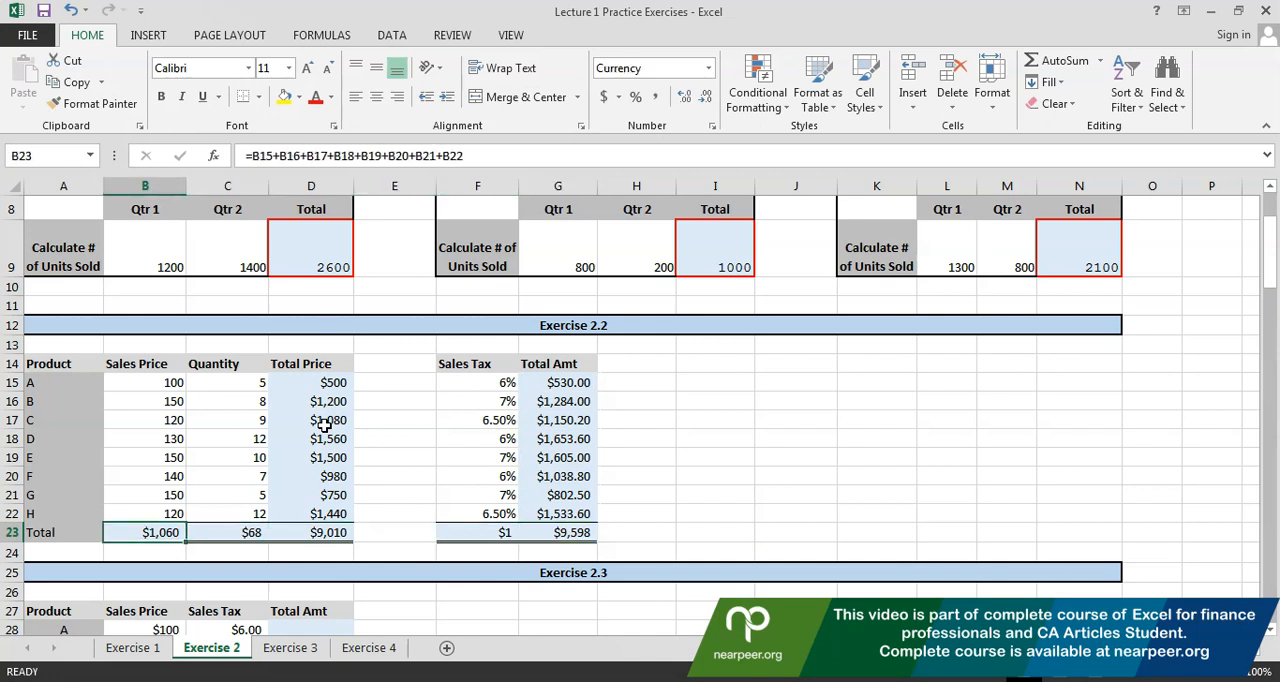
key(F2)
key(Escape)
key(Right)
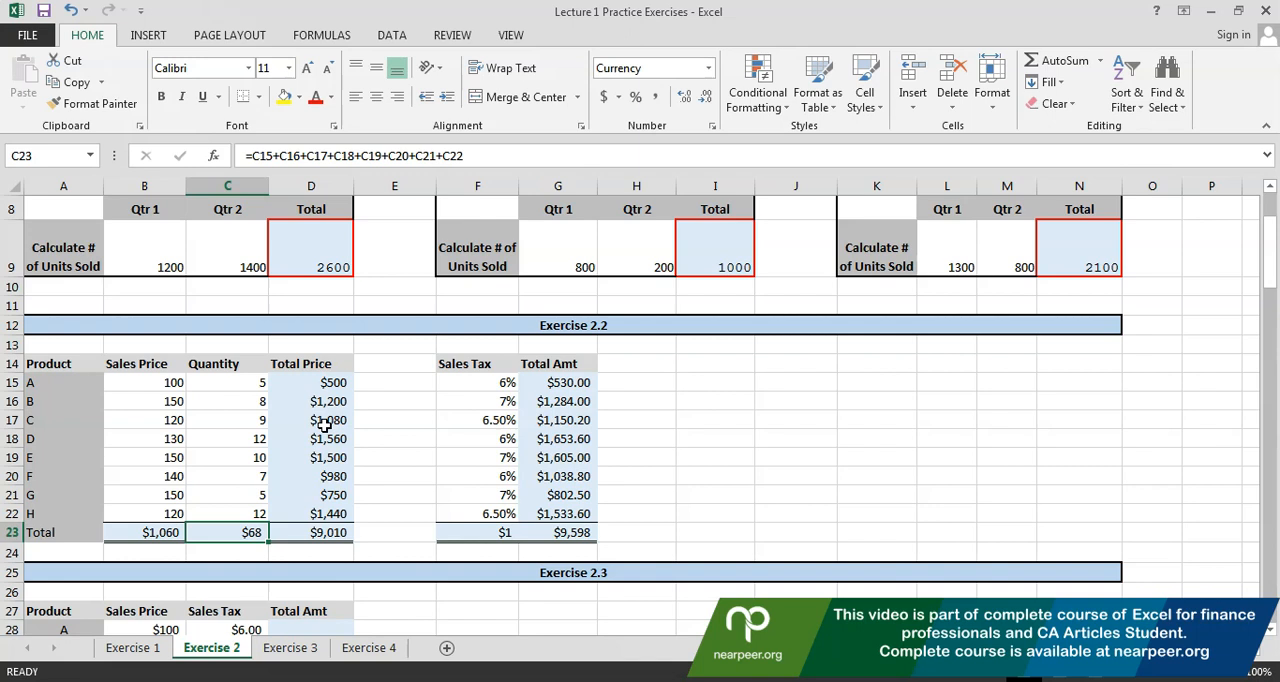
key(Left)
key(Up)
key(Up)
key(Up)
key(Up)
key(Up)
key(Up)
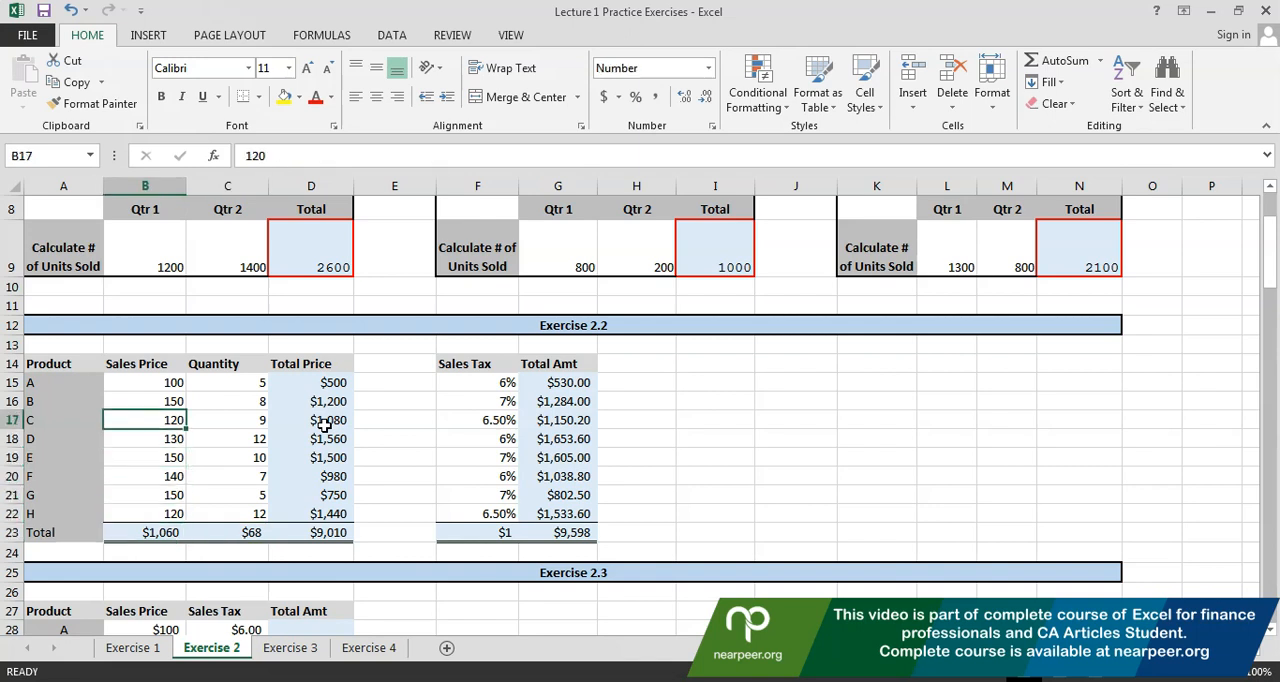
key(Down)
key(Down)
key(Down)
key(Down)
key(Down)
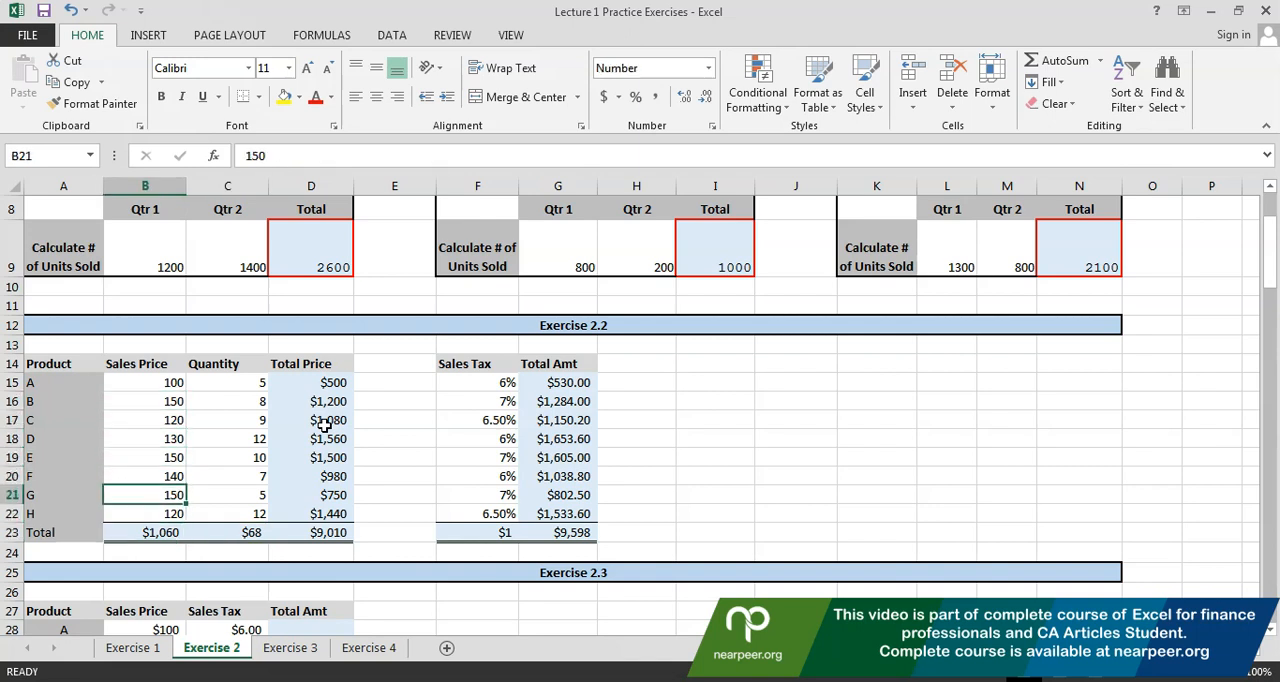
key(Down)
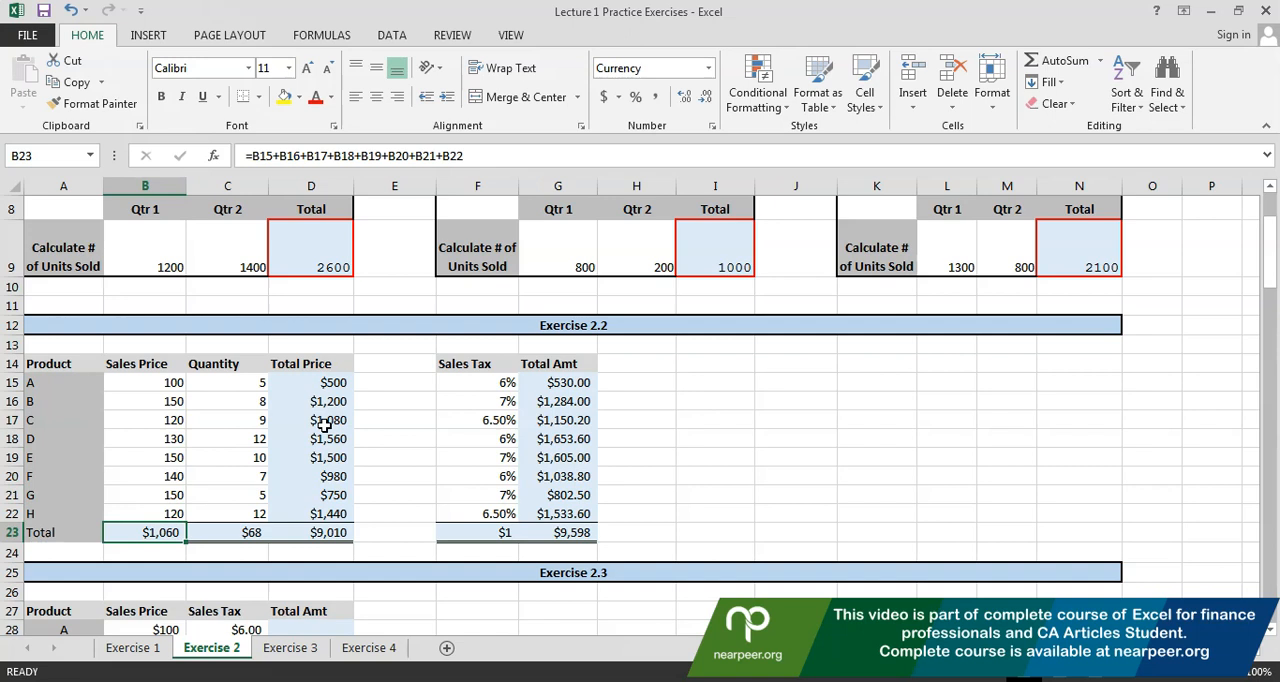
Clear the Sales Price total in B23 and the Quantity total in C23
key(Delete)
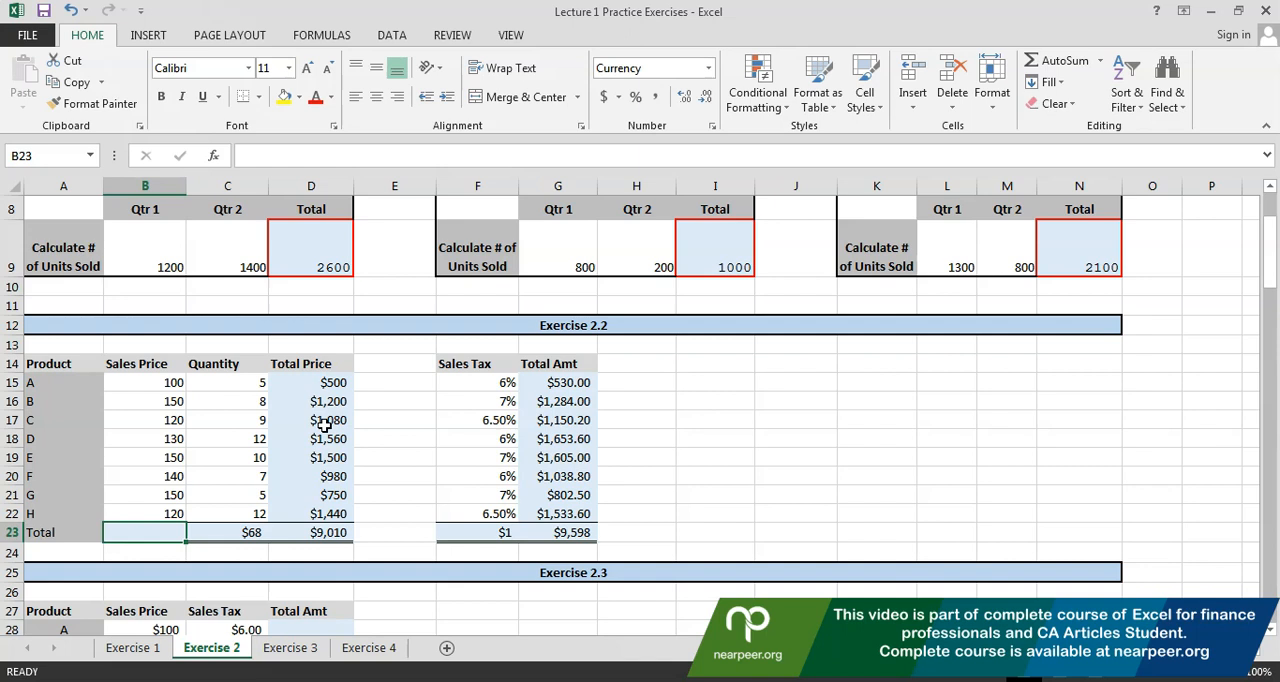
key(Right)
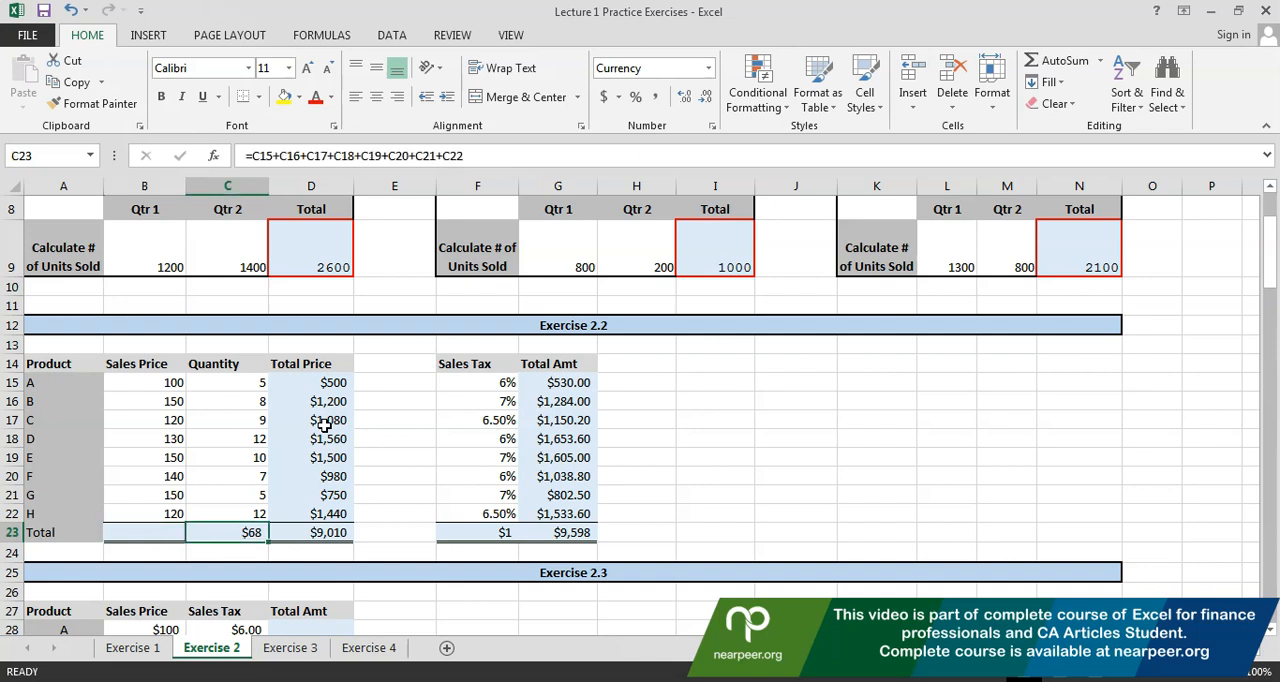
key(Up)
key(Up)
key(Left)
key(Right)
key(Down)
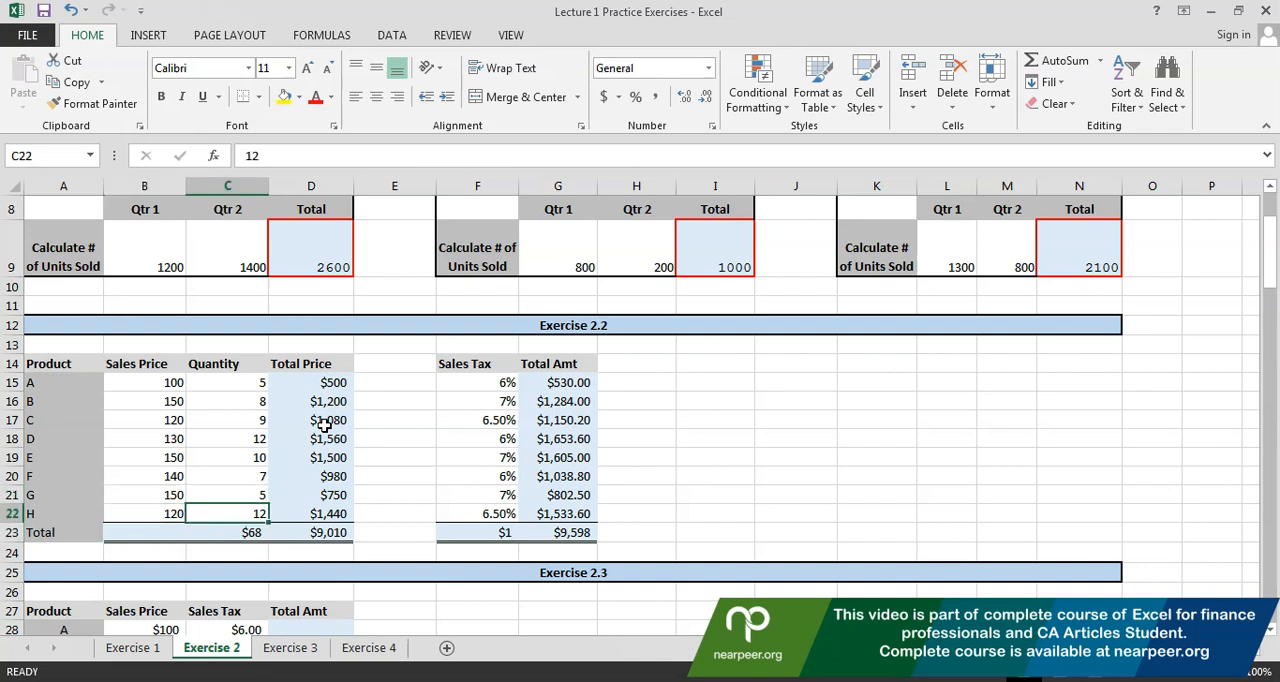
key(Down)
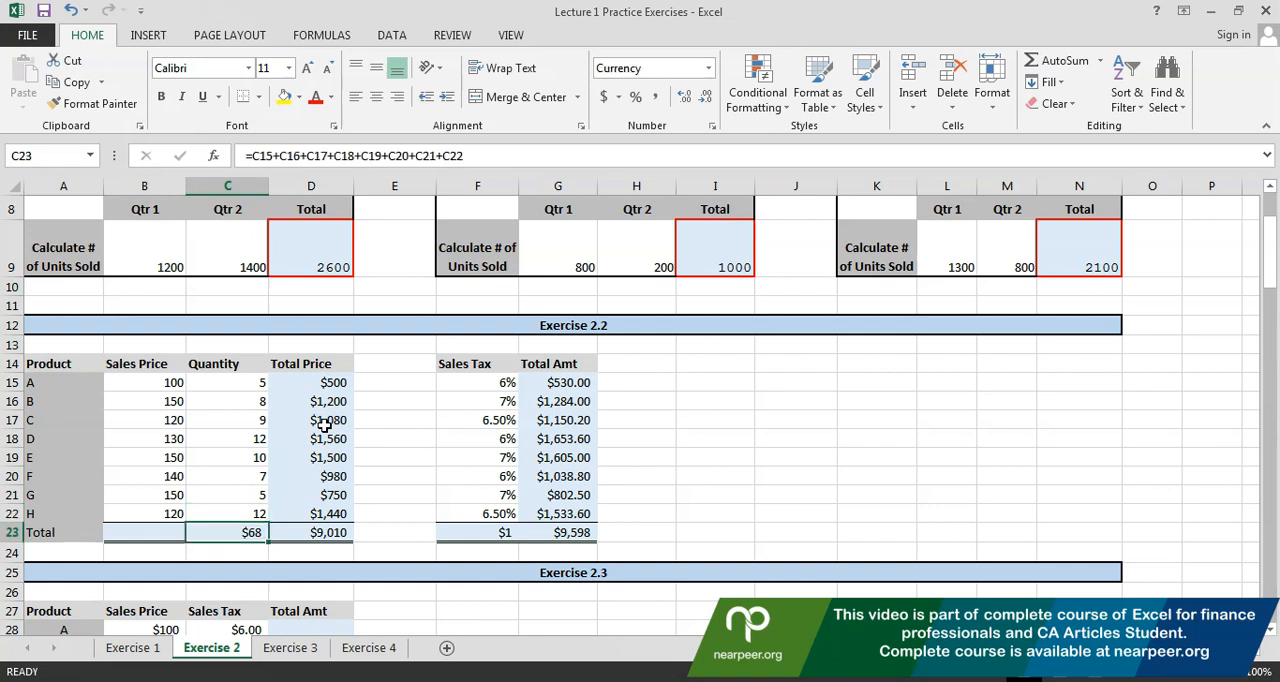
key(Delete)
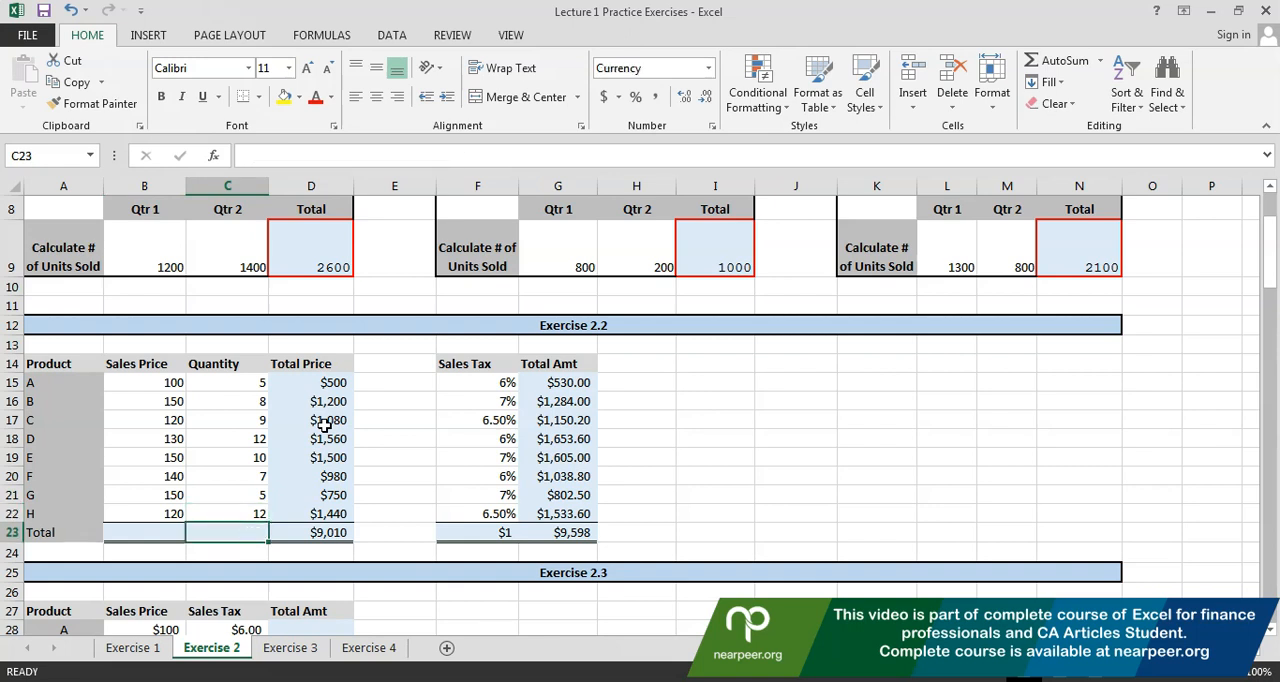
Clear the Sales Tax total in F23
key(Right)
key(Right)
key(Right)
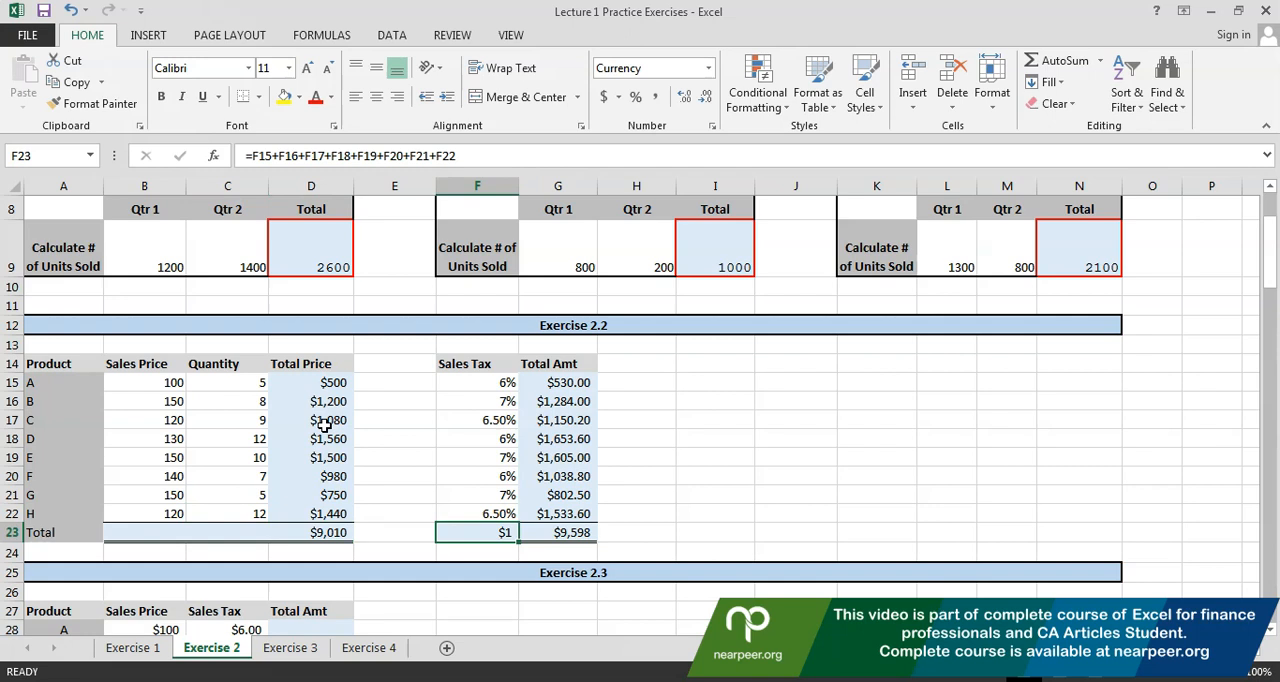
key(Delete)
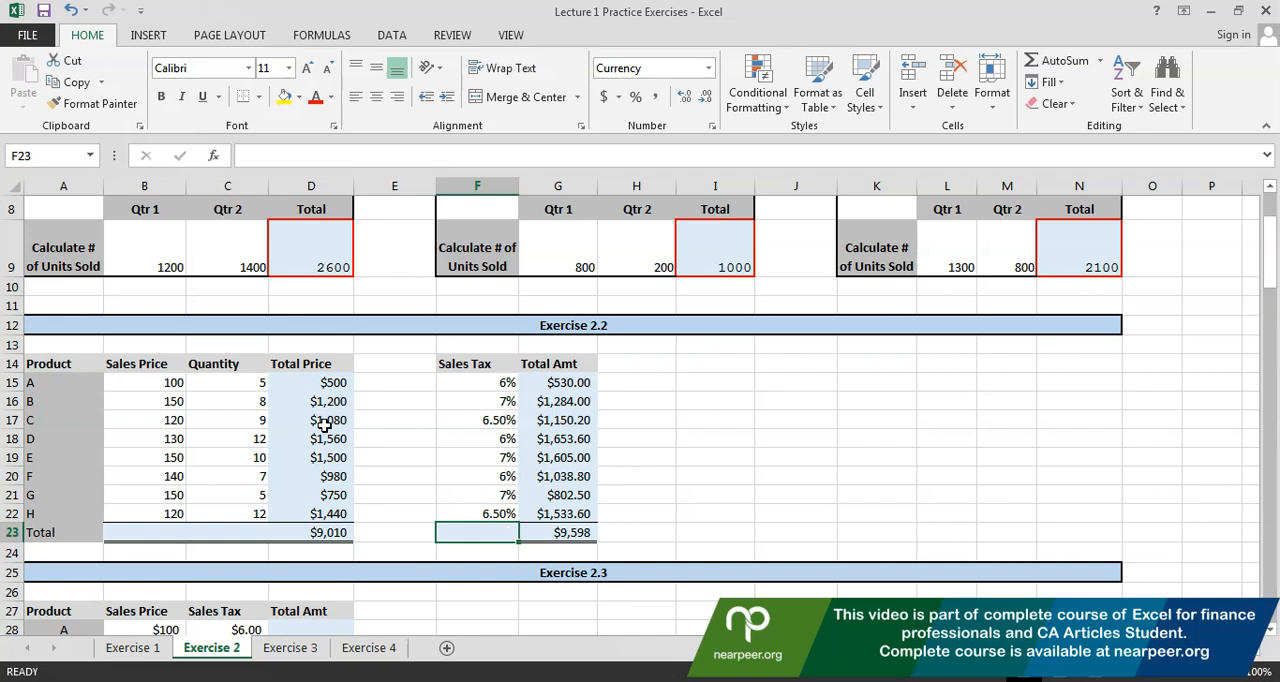
Examine the Sales Tax rates, the Total row cells and the Sales Price column of Exercise 2.2
key(Left)
key(Left)
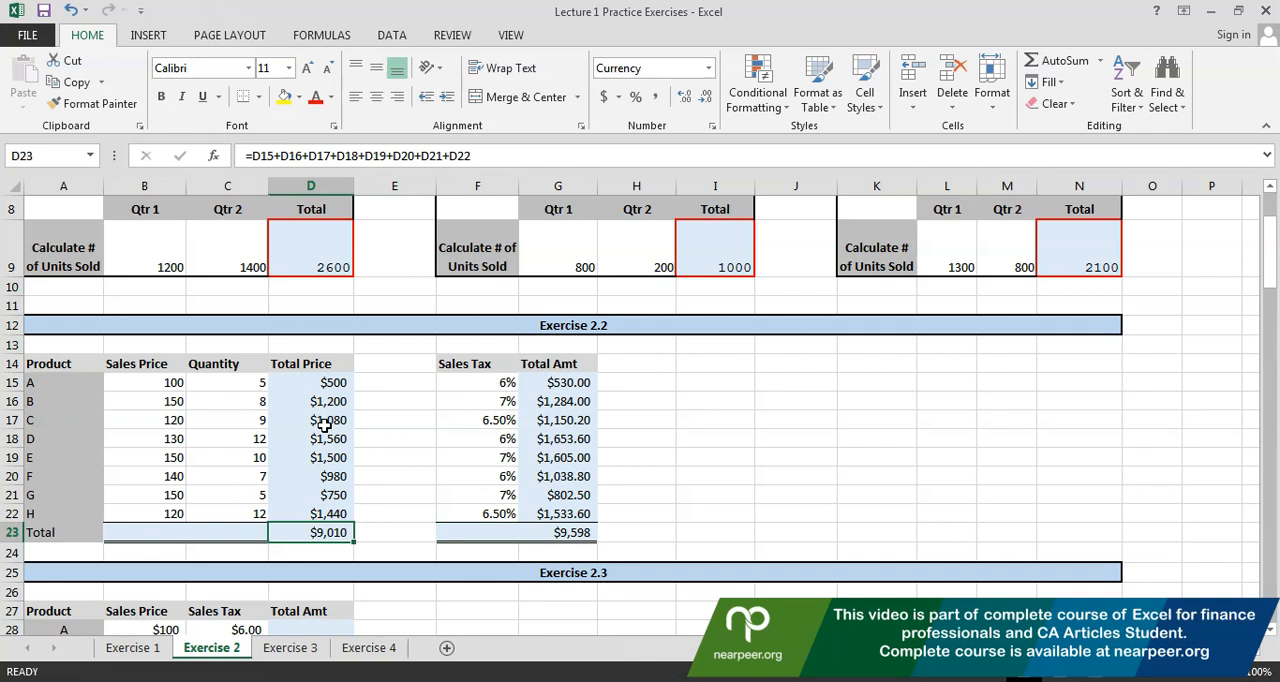
key(Left)
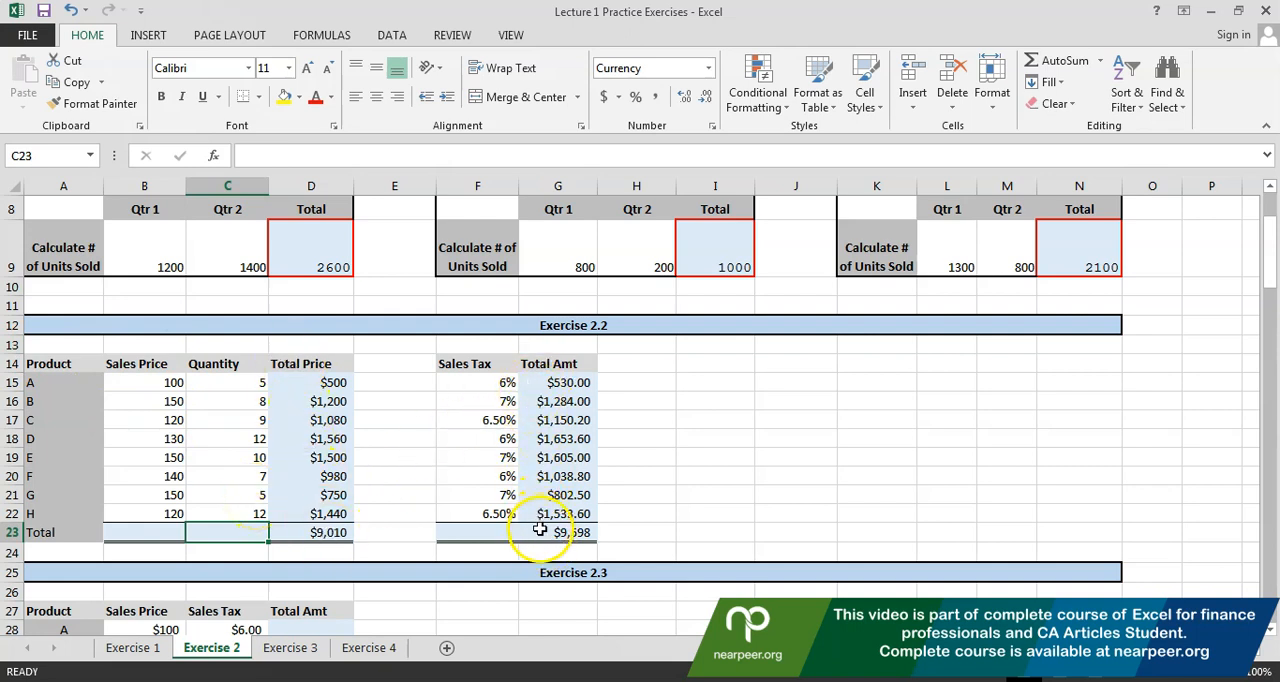
click(455, 401)
click(465, 419)
click(467, 463)
click(468, 512)
click(472, 551)
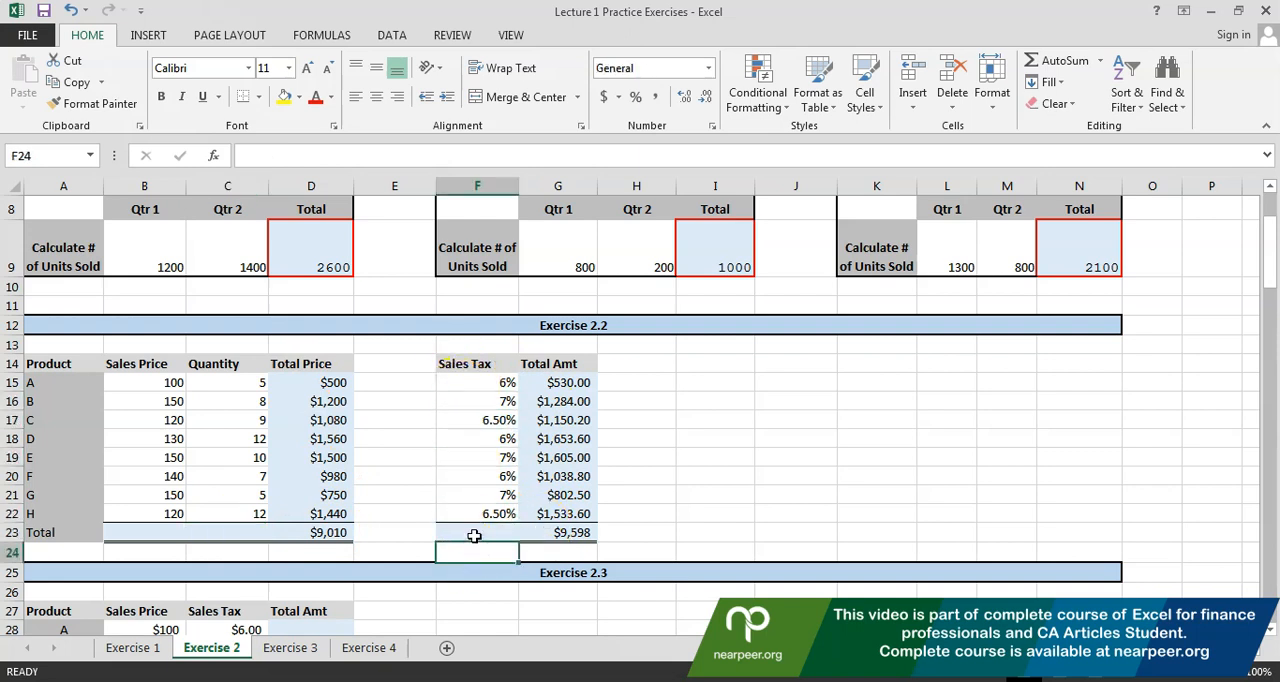
click(474, 534)
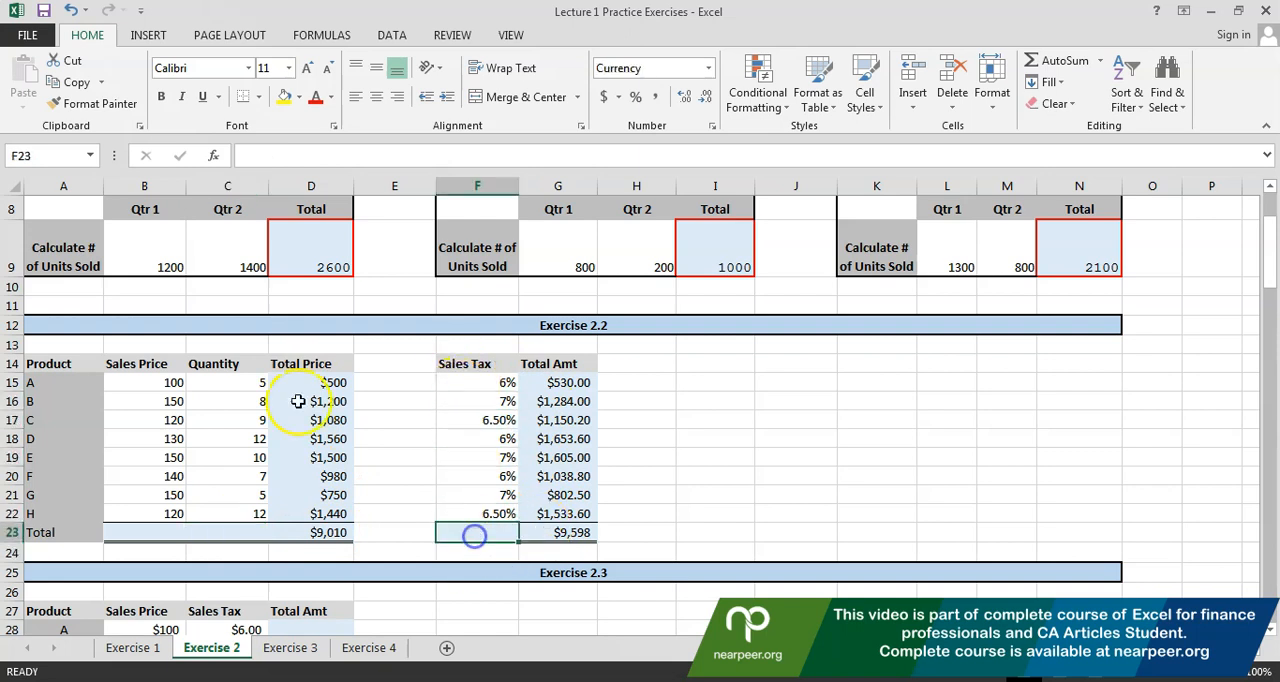
click(236, 532)
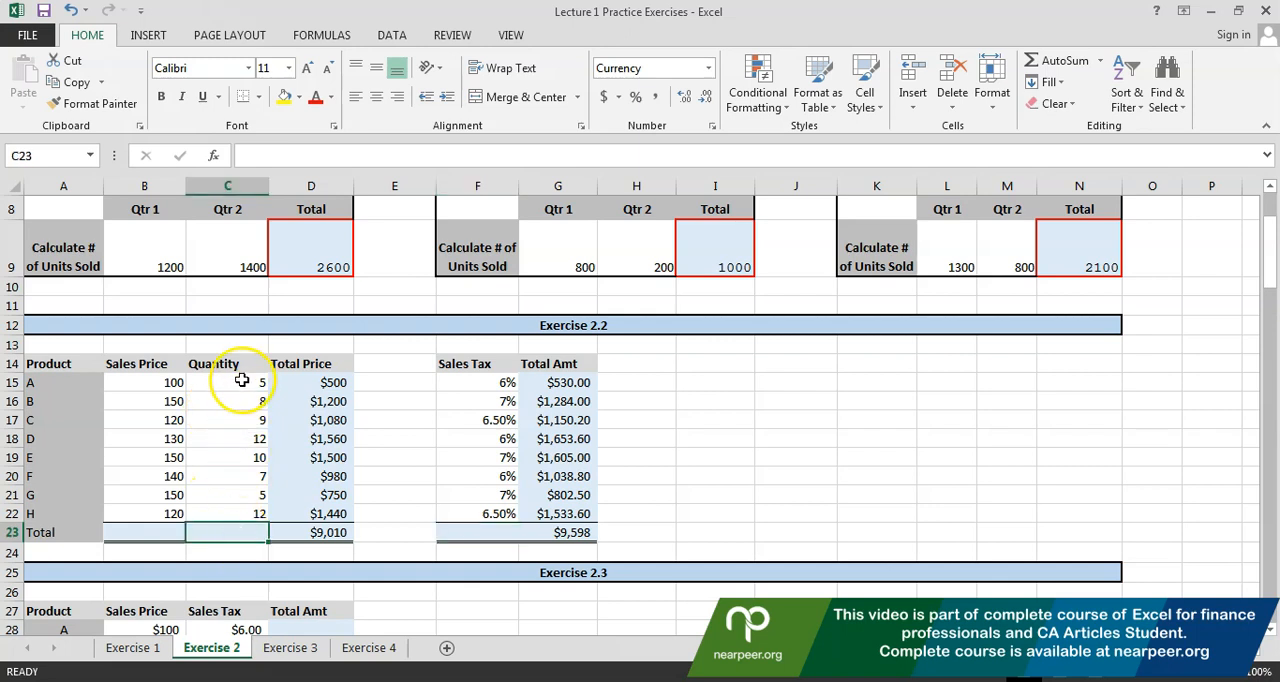
click(134, 358)
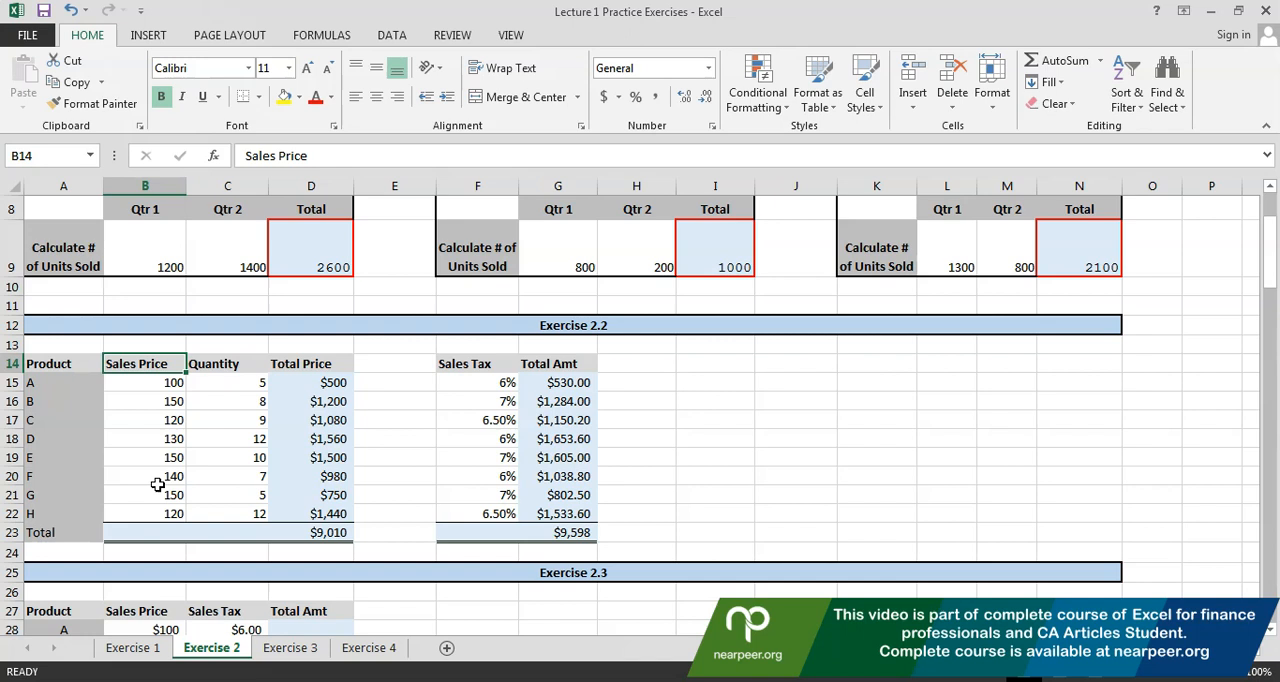
Go to product A's Sales Price in the Exercise 2.3 table
key(Down)
key(Down)
key(Down)
key(Down)
key(Down)
key(Down)
key(Down)
key(Down)
key(Down)
key(Down)
key(Down)
key(Down)
key(Down)
key(Down)
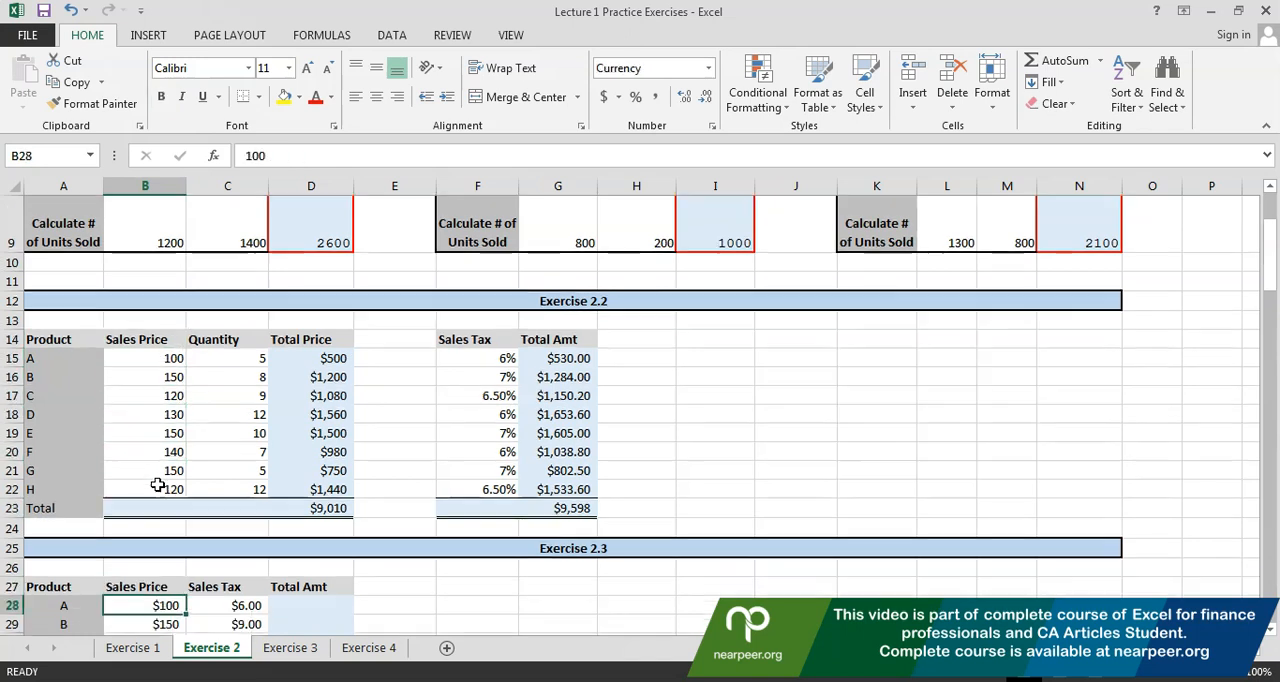
key(Down)
key(Down)
key(Down)
key(Down)
key(Down)
key(Down)
key(Down)
key(Down)
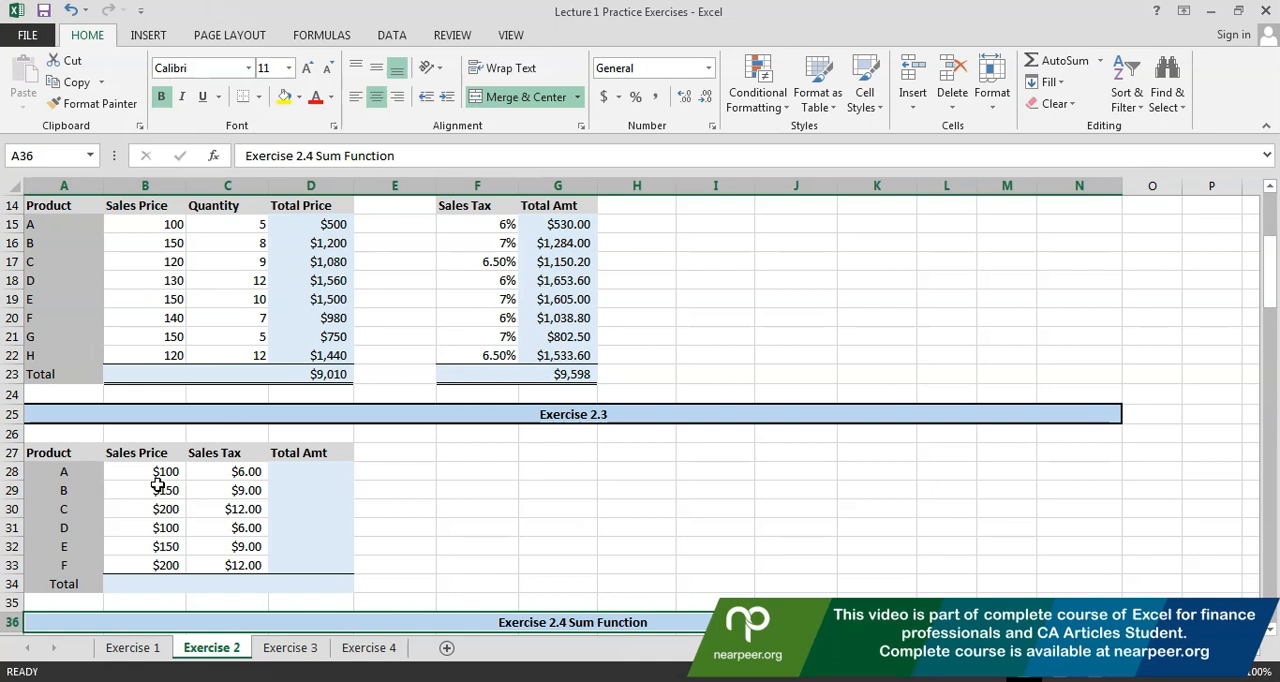
click(160, 474)
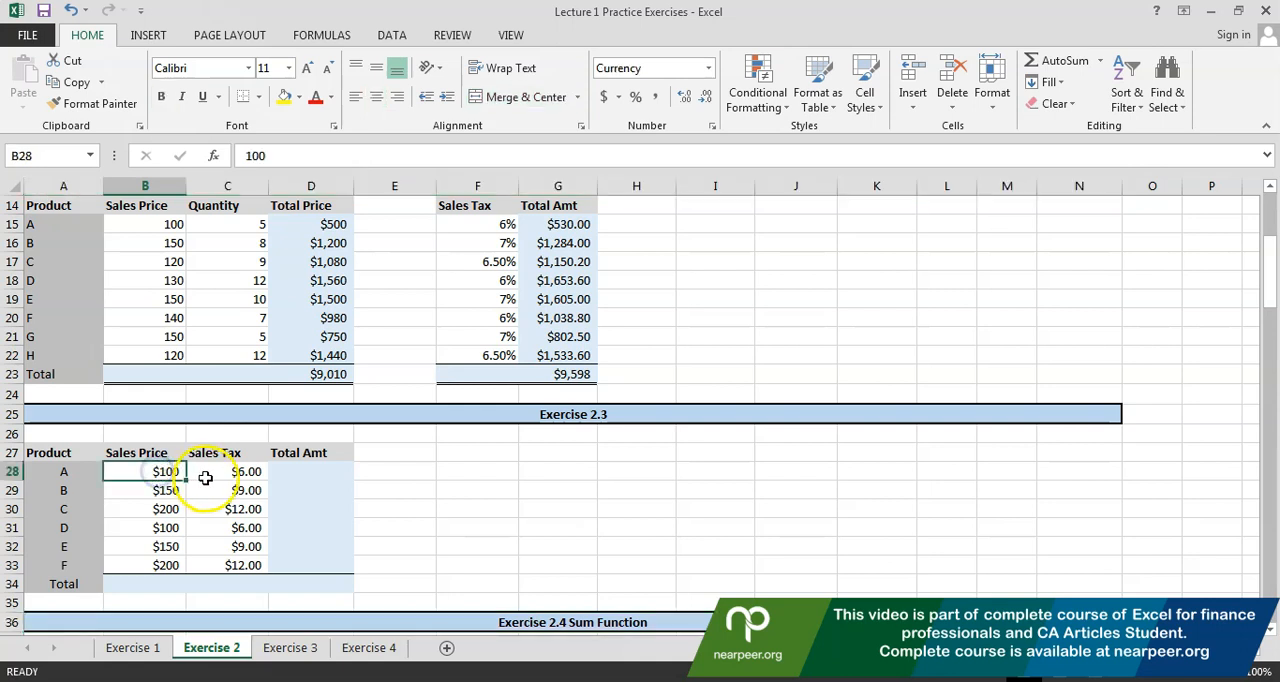
click(205, 474)
key(Right)
text(=)
key(Left)
key(Left)
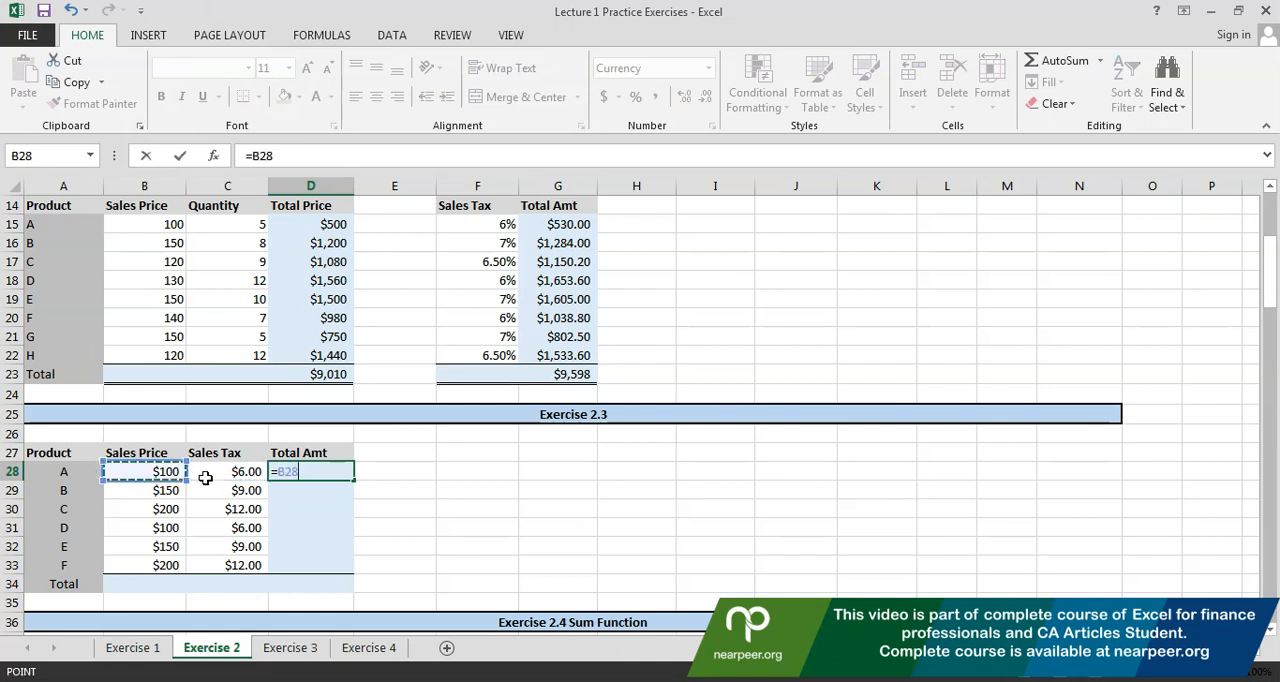
text(+)
key(Left)
key(Left)
text(*)
click(206, 480)
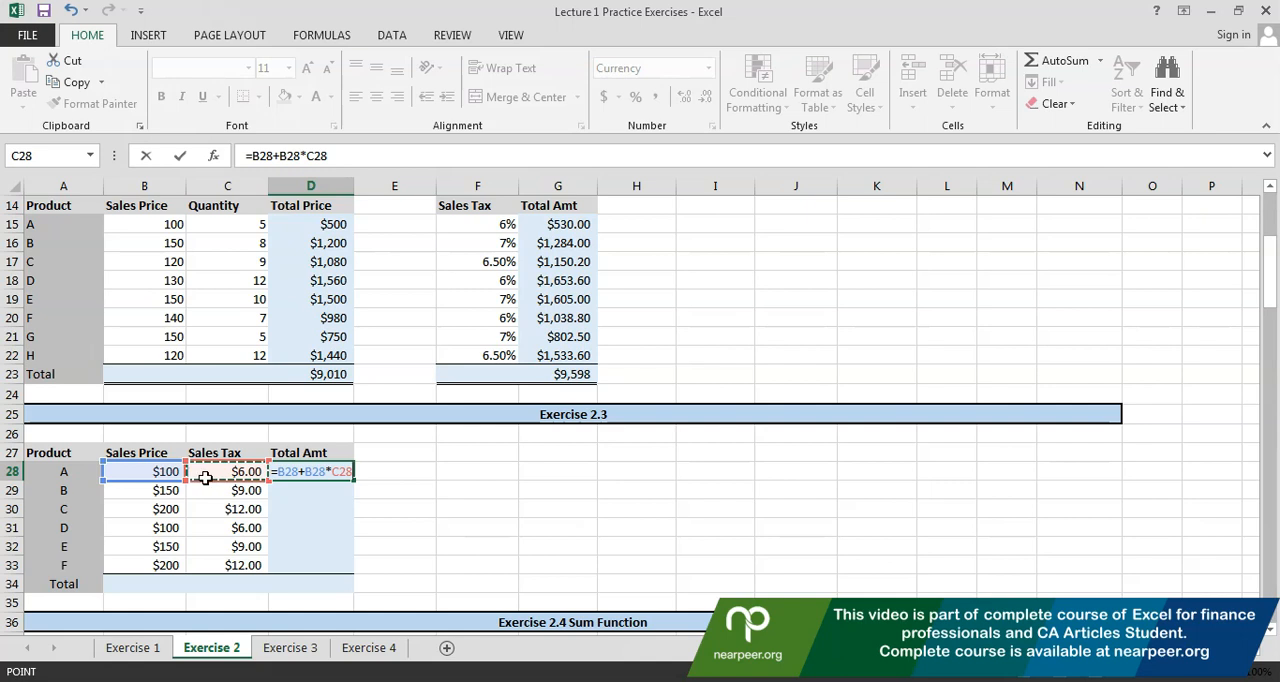
key(Escape)
Check the contents of the Sales Price and Sales Tax cells in the Exercise 2.3 table
click(206, 480)
key(F2)
key(Escape)
key(Left)
key(F2)
key(Escape)
key(Right)
key(F2)
key(Escape)
key(Down)
key(F2)
key(Escape)
key(Down)
key(Down)
key(F2)
key(Escape)
key(Up)
key(Up)
key(Up)
key(Right)
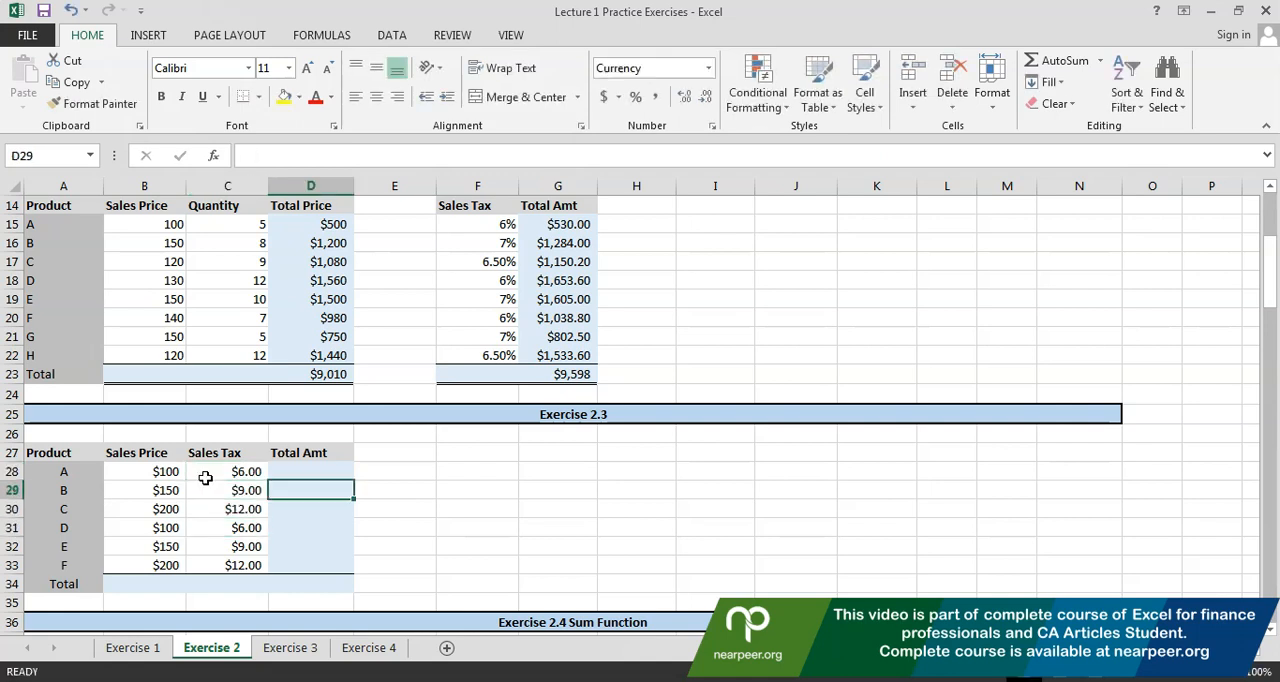
Calculate product A's Total Amt in D28 of Exercise 2.3 with the formula +B28+C28
text(+)
key(Left)
key(Left)
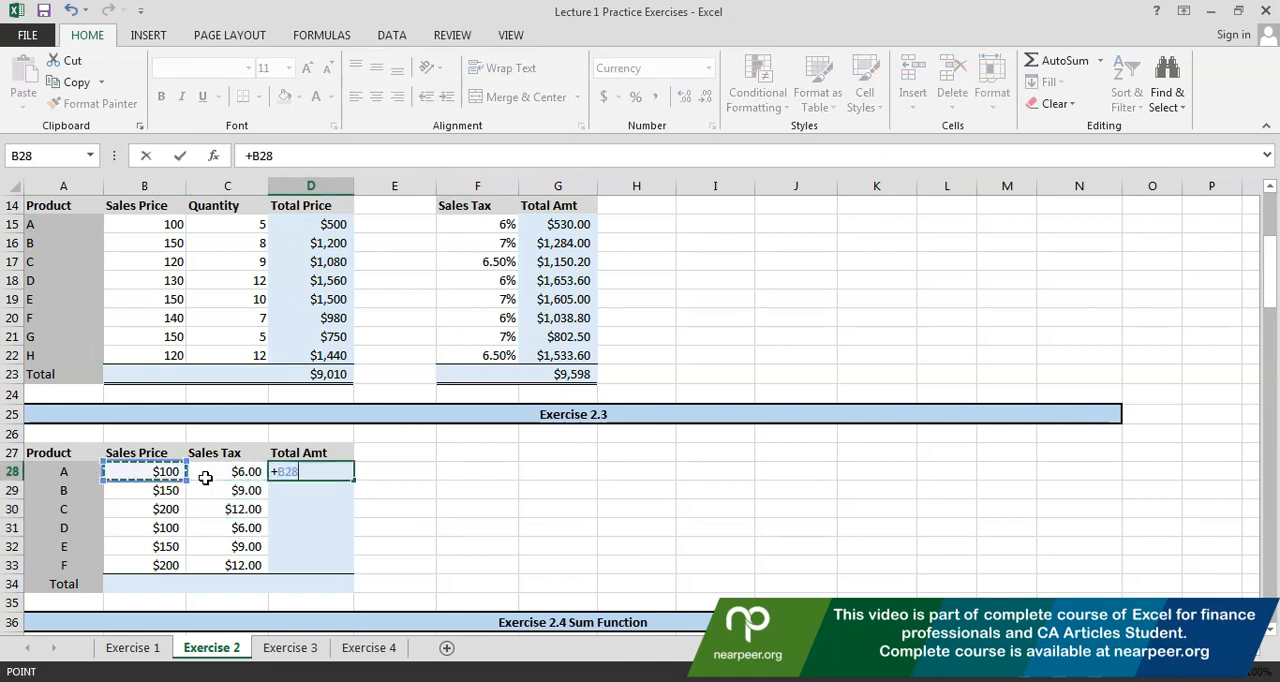
text(+)
key(Left)
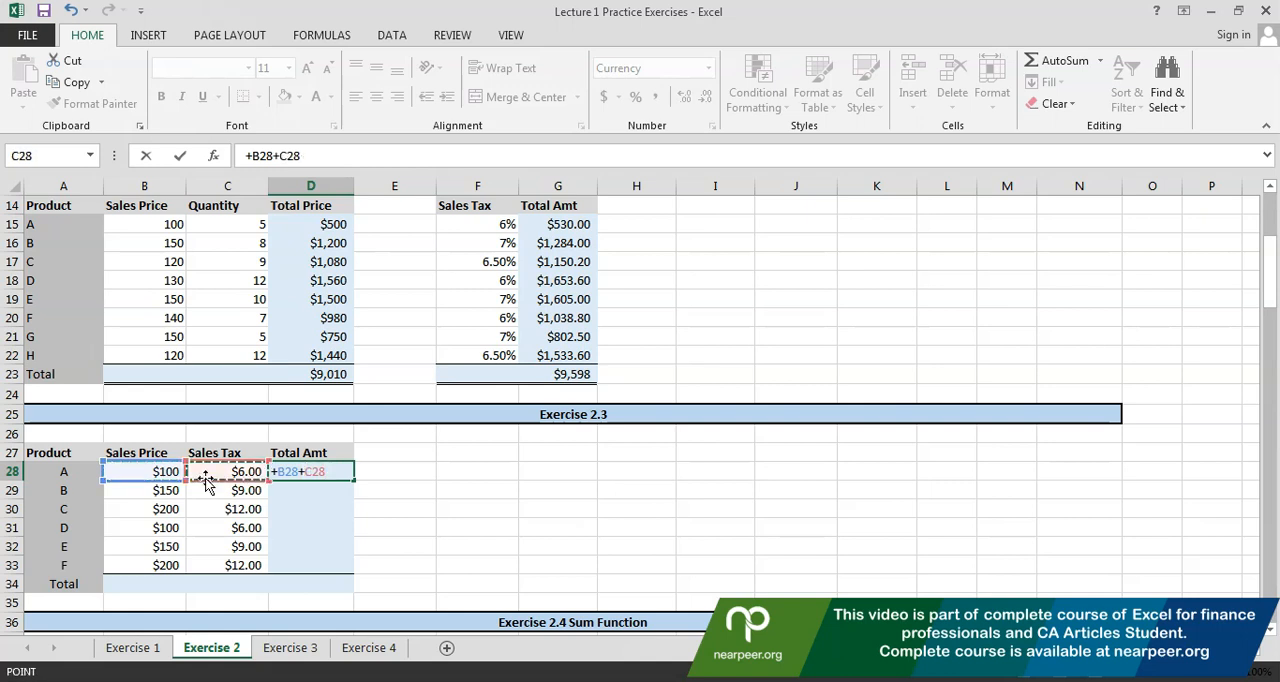
key(ctrl+Return)
Copy the Total Amt formula from D28 down through D33 for products B to F
key(ctrl+c)
key(shift+Down)
key(shift+Down)
key(shift+Down)
key(shift+Down)
key(shift+Down)
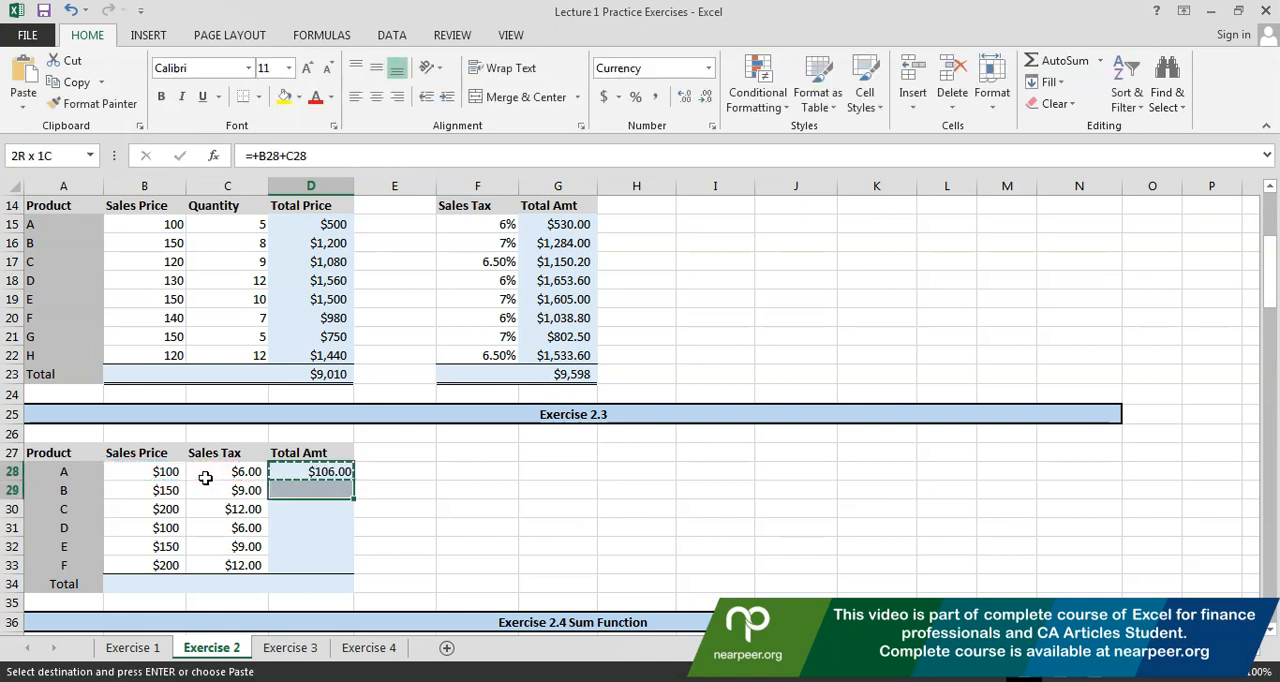
key(ctrl+v)
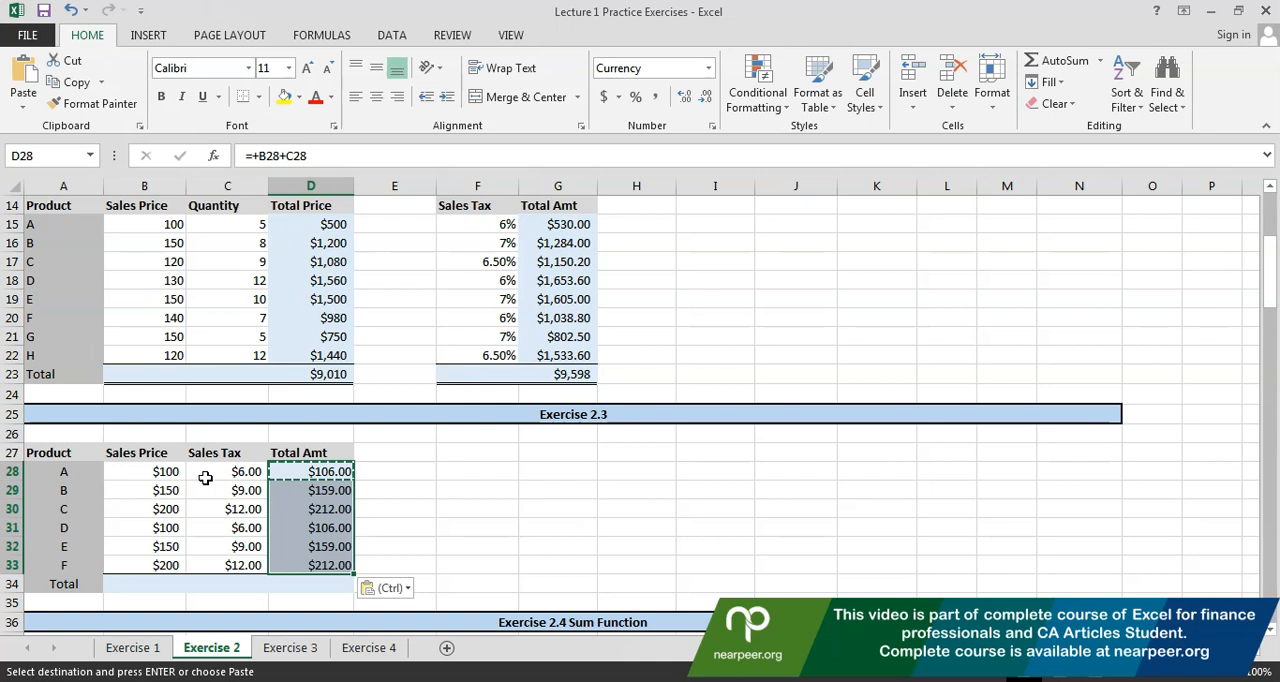
click(171, 584)
text(=)
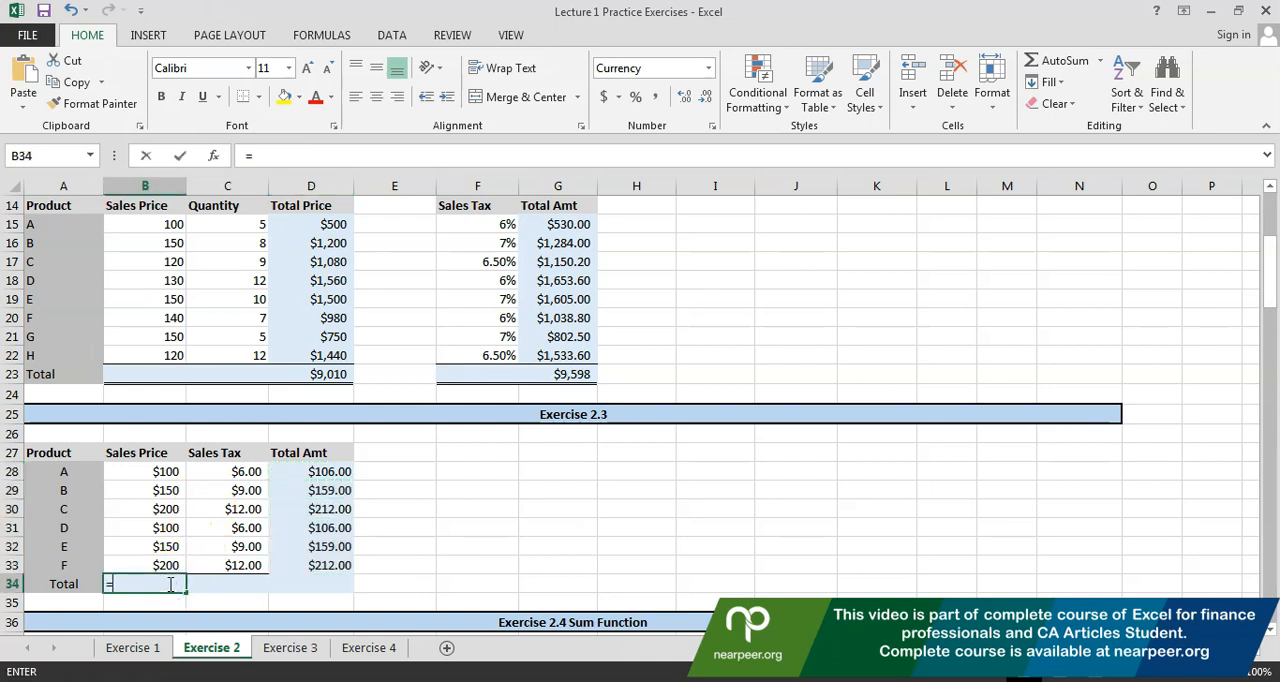
key(Up)
key(Up)
key(Up)
key(Up)
key(Up)
key(Up)
text(+)
key(Up)
key(Up)
key(Up)
key(Up)
key(Up)
text(+)
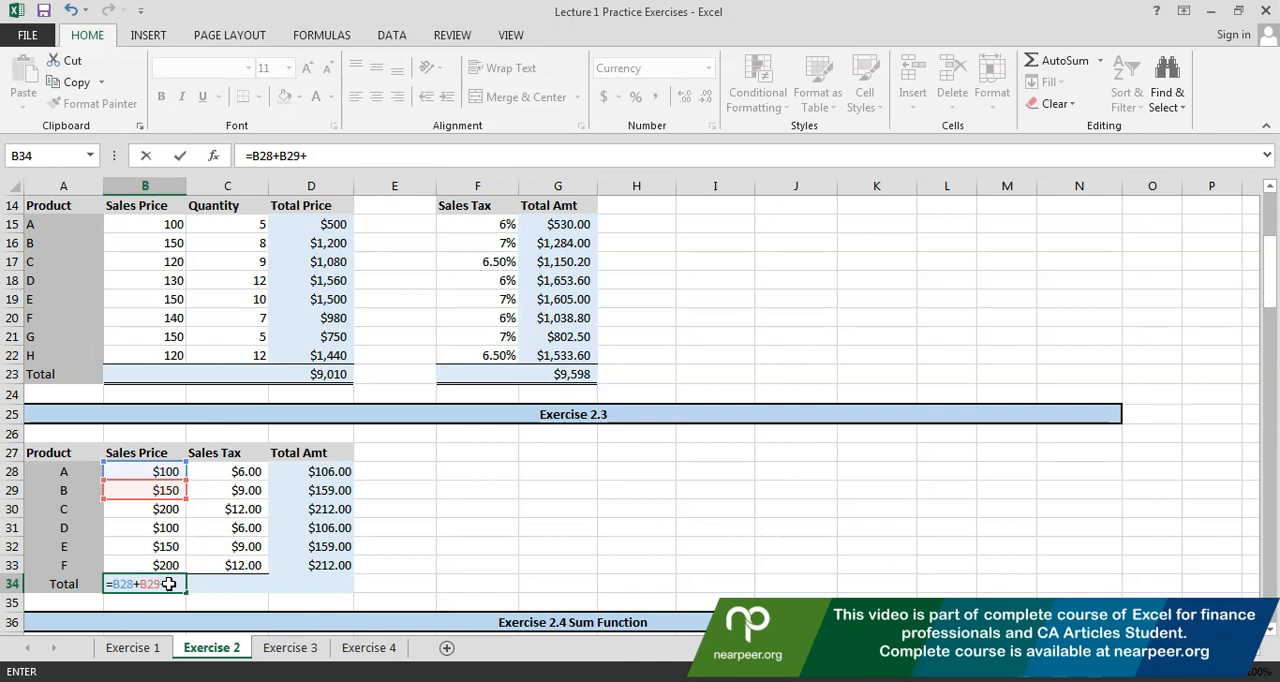
key(Escape)
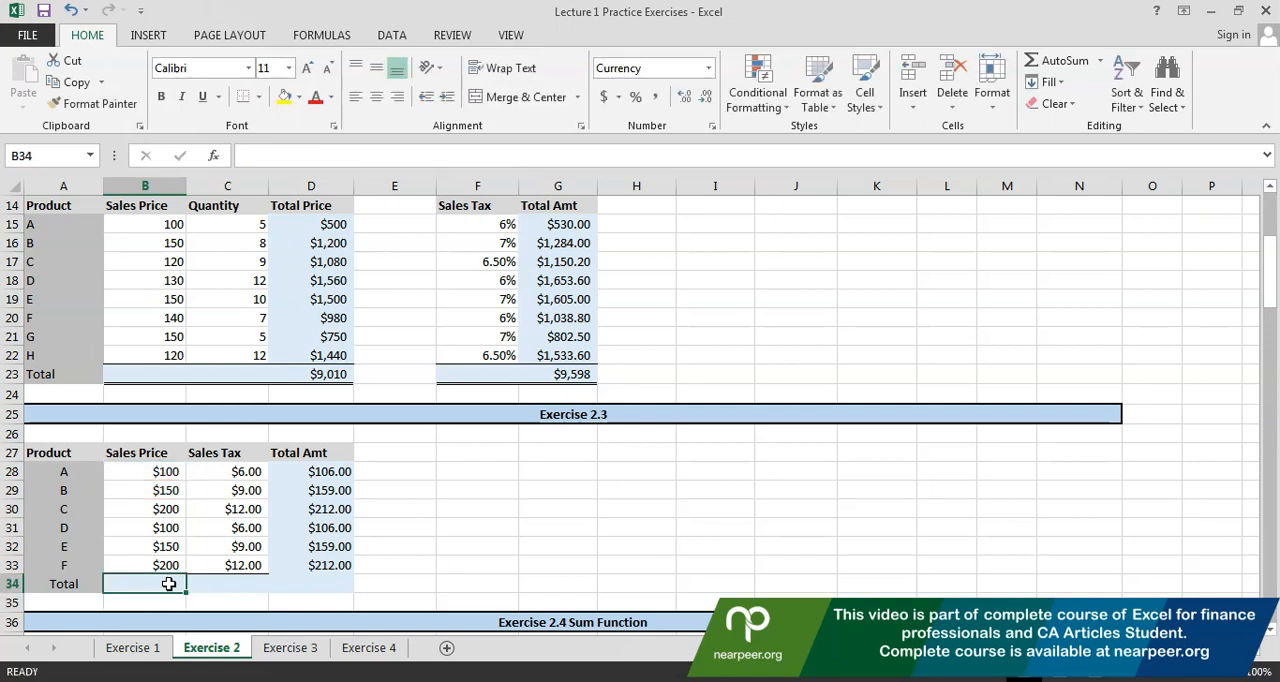
key(Up)
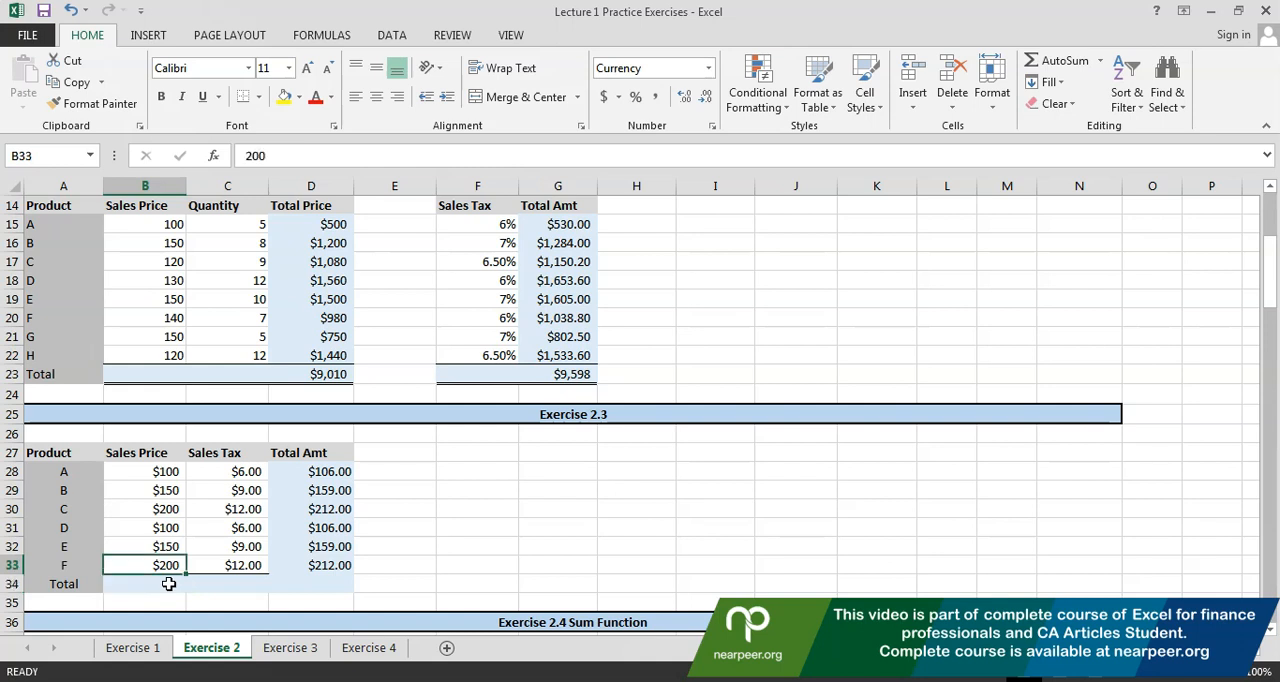
Total the Sales Price column of Exercise 2.3 in B34 with the formula =sum(b28:b33)
click(169, 583)
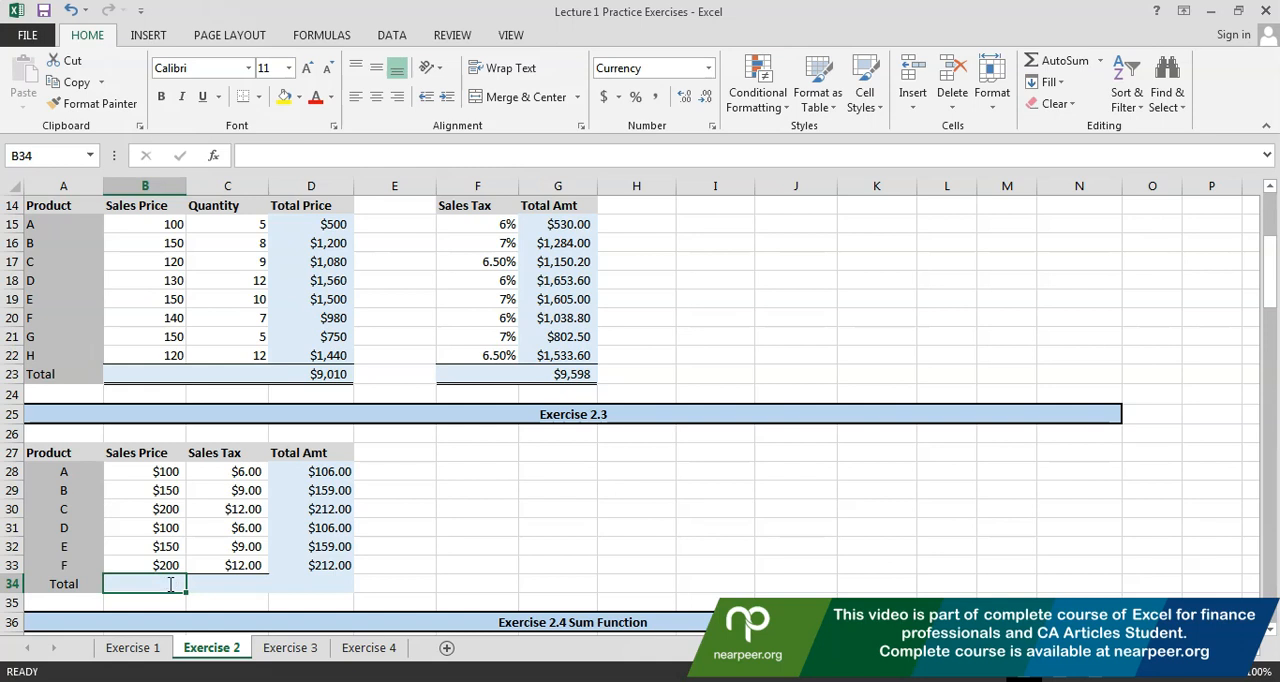
text(=)
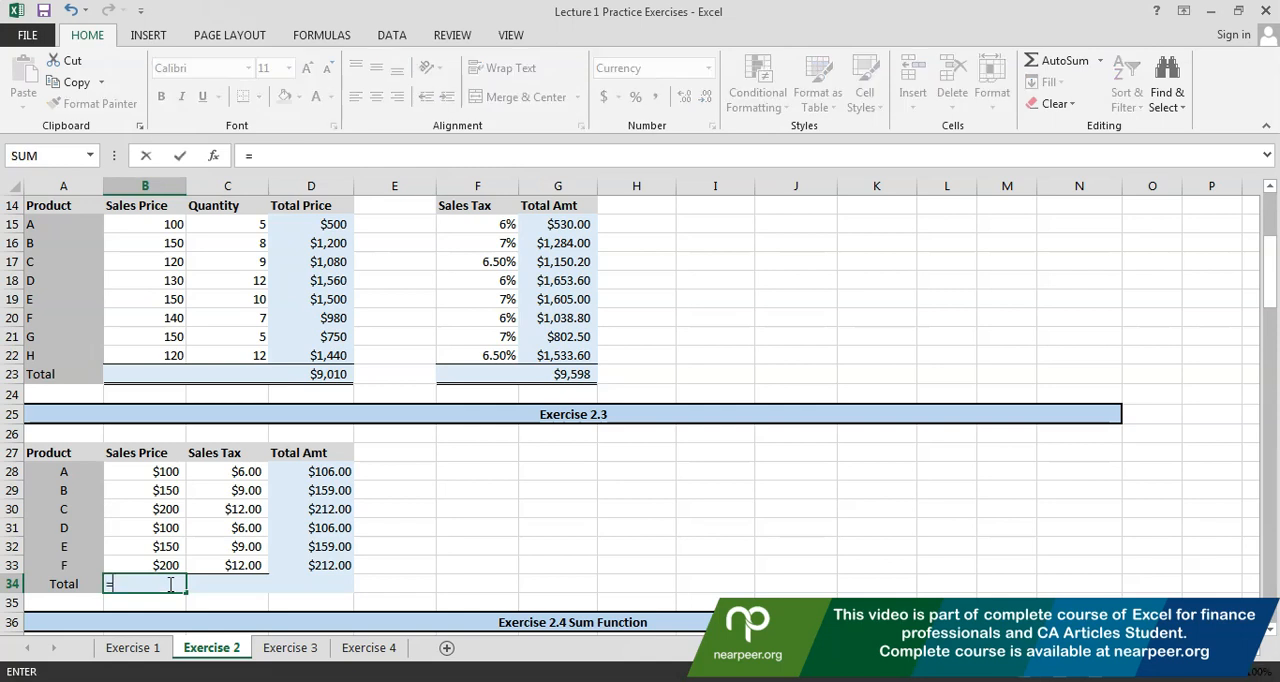
text(sum)
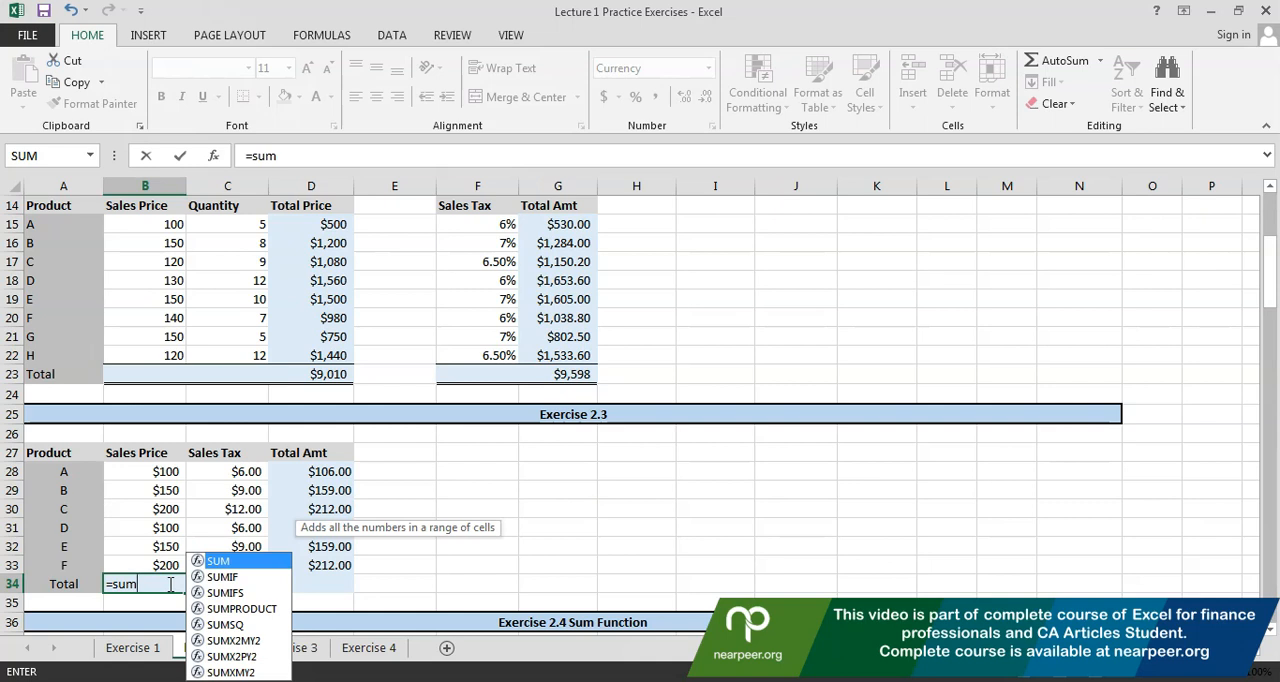
text(()
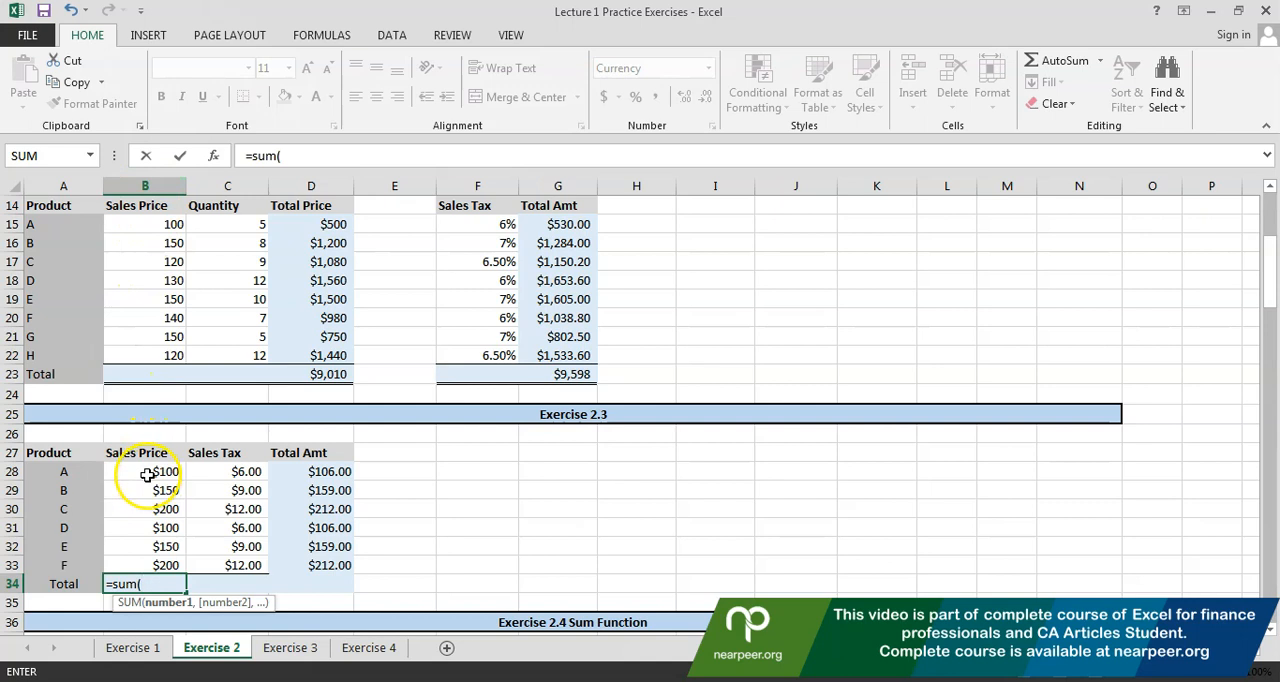
text(b28)
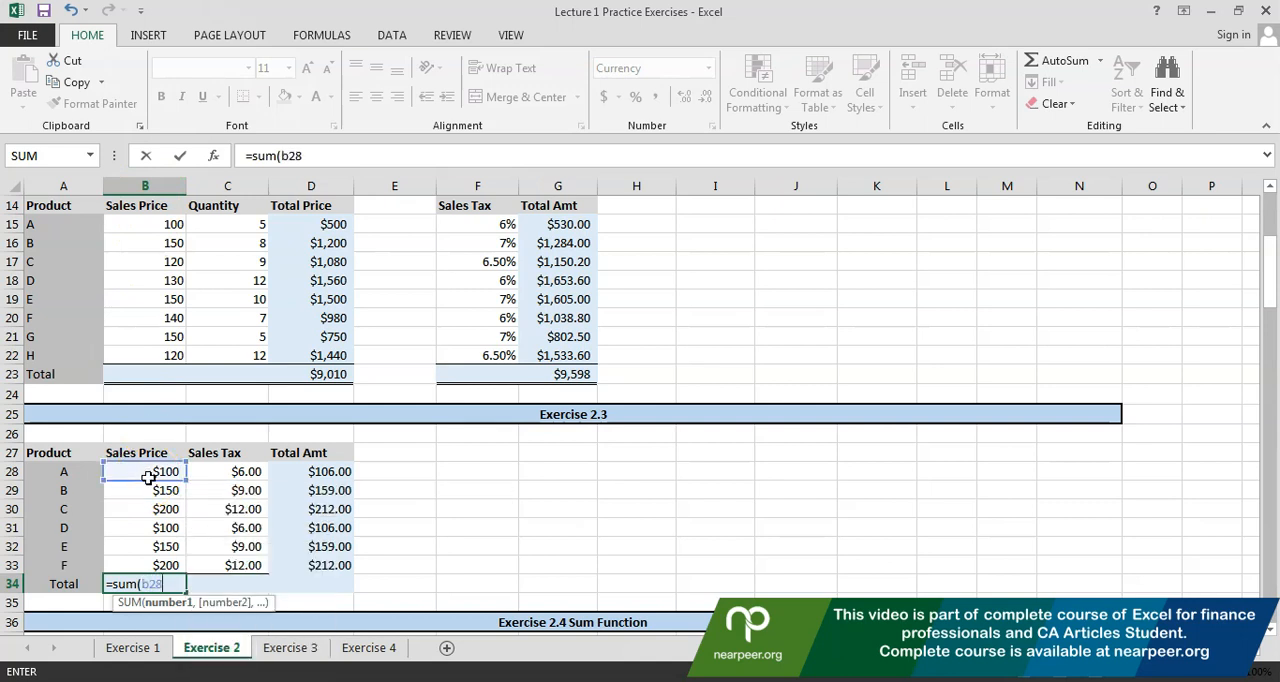
text(:)
key(BackSpace)
text(b)
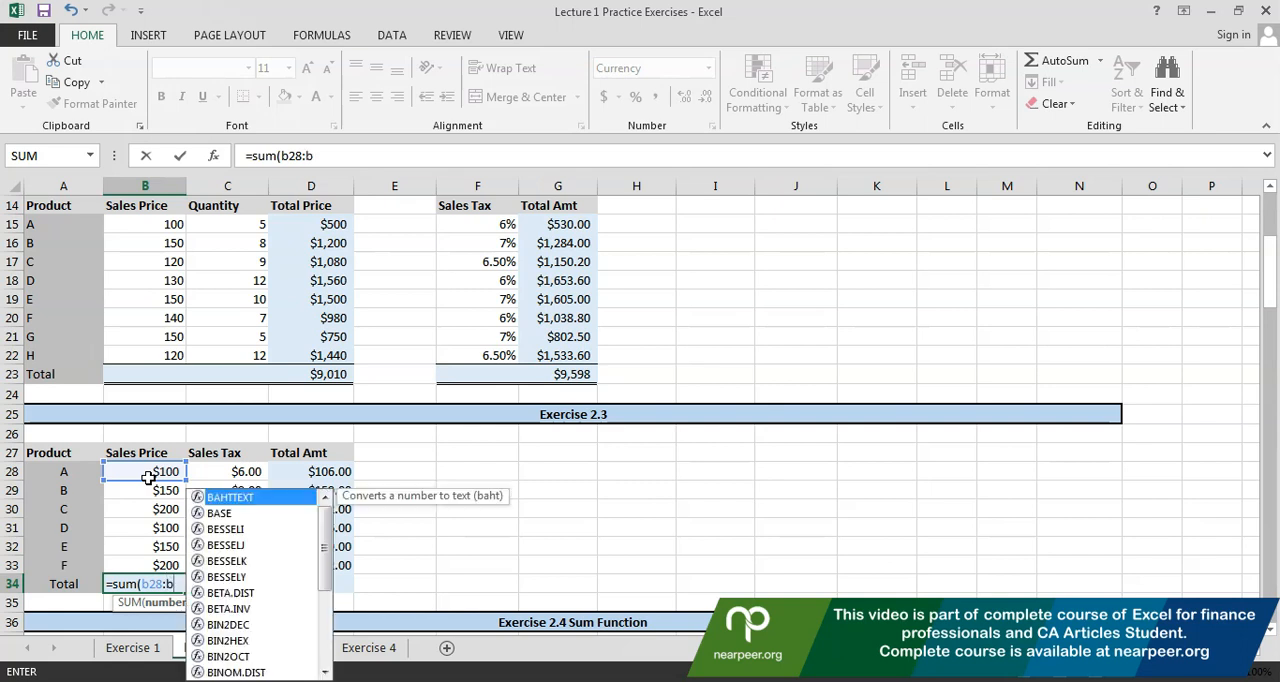
text(33)
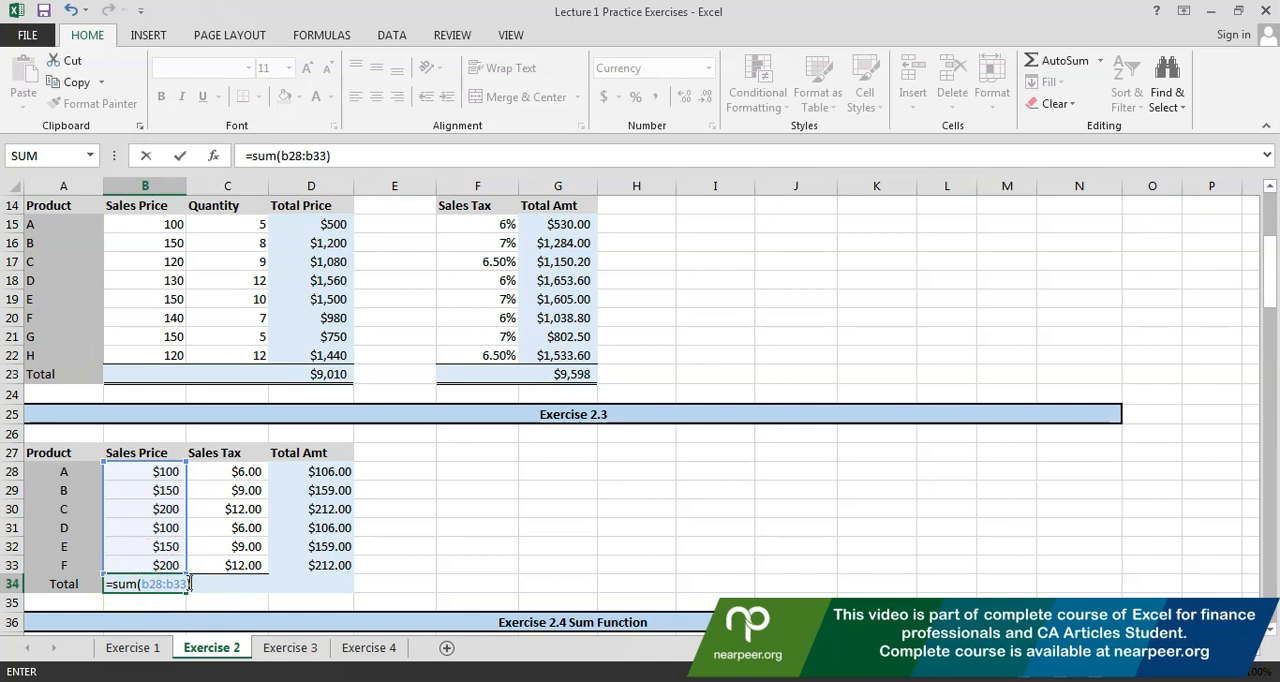
key(Return)
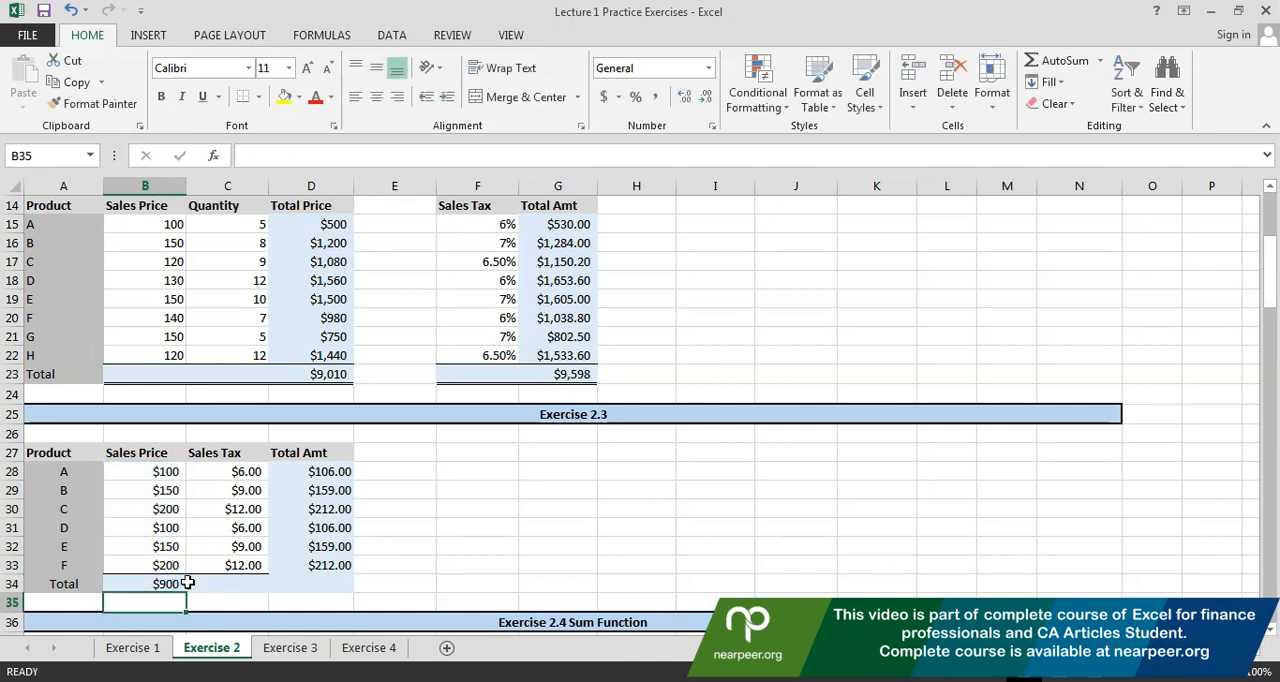
Copy the Sales Price total formula from B34 across to the Sales Tax and Total Amt totals in C34 and D34
click(188, 585)
key(ctrl+c)
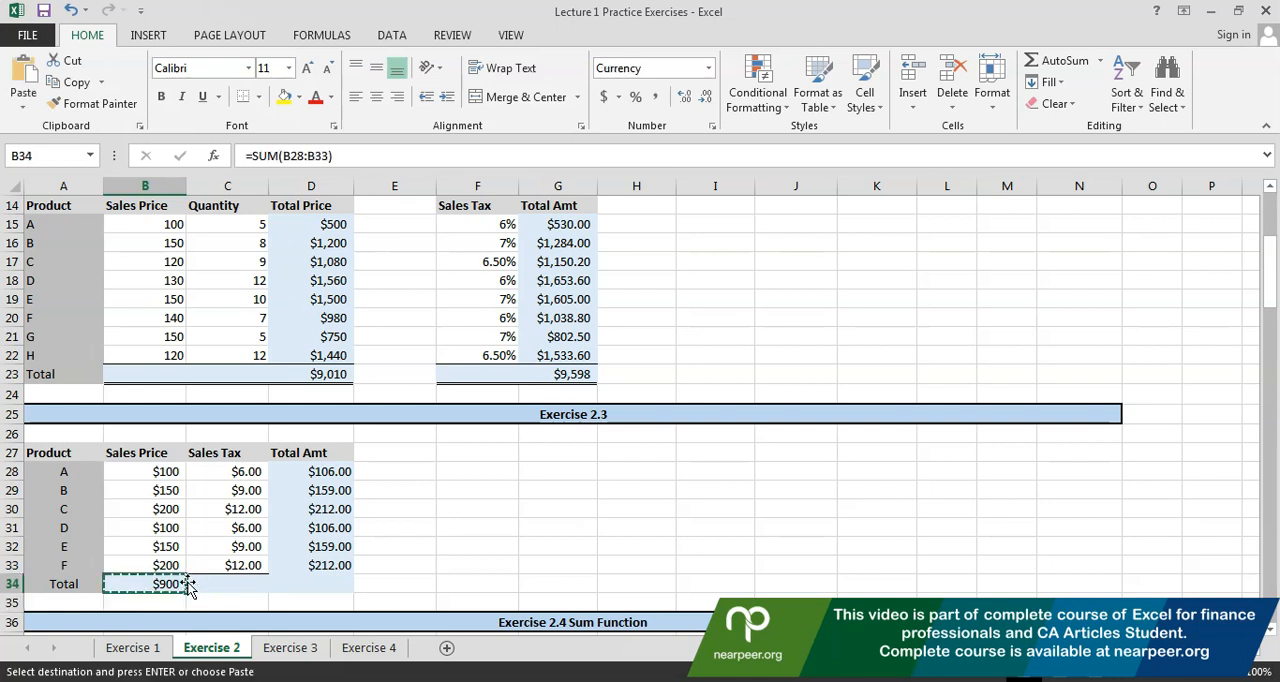
click(191, 590)
key(ctrl+v)
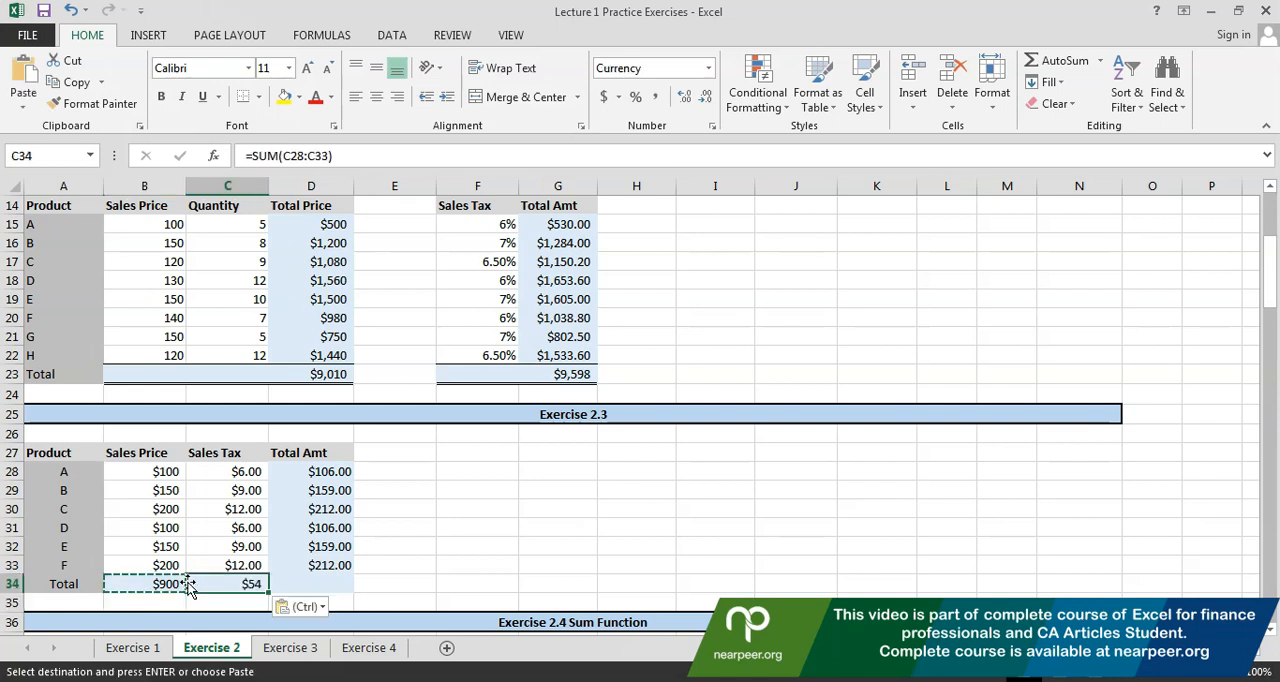
double_click(190, 588)
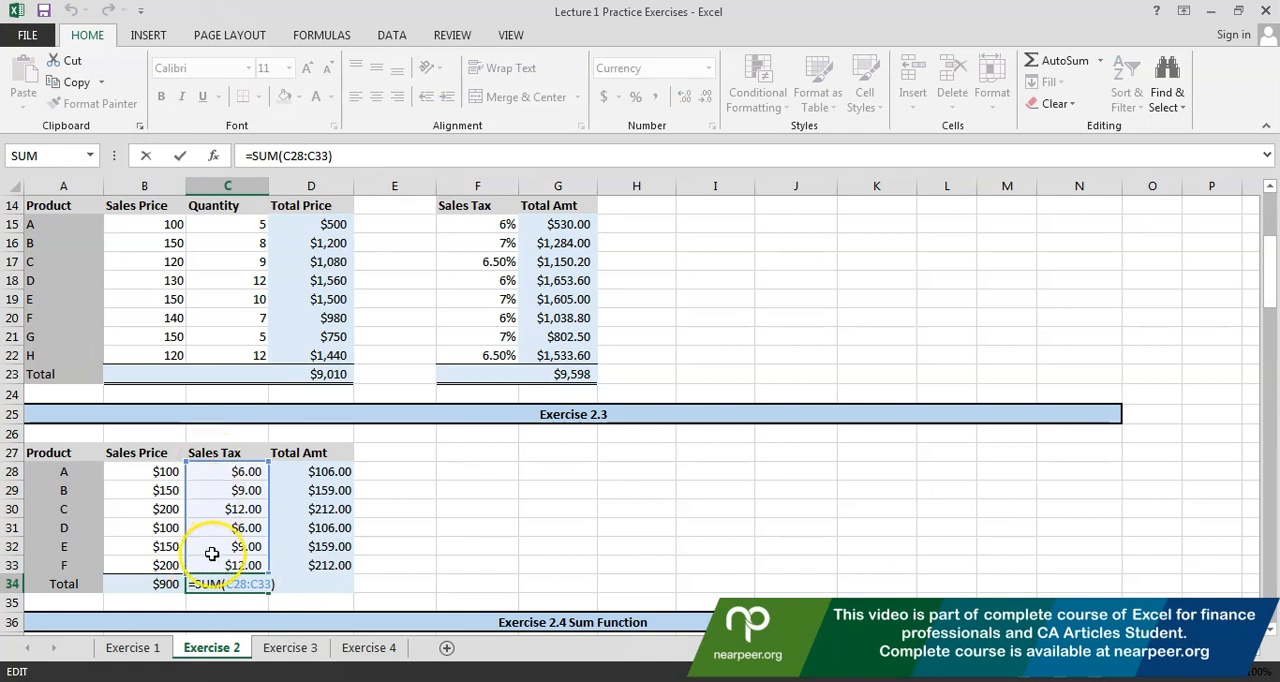
key(Escape)
key(ctrl+c)
key(Right)
key(ctrl+v)
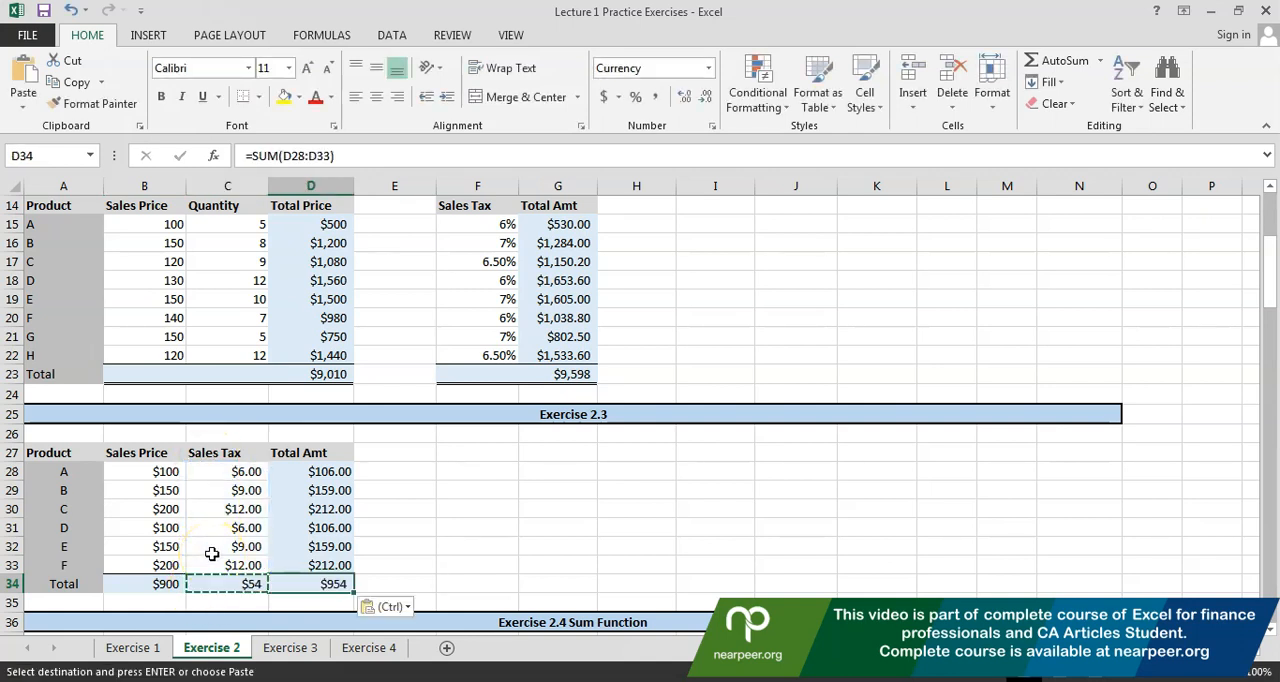
Examine the range references of the copied total in D34 and the parts of the SUM formula in B34
key(F2)
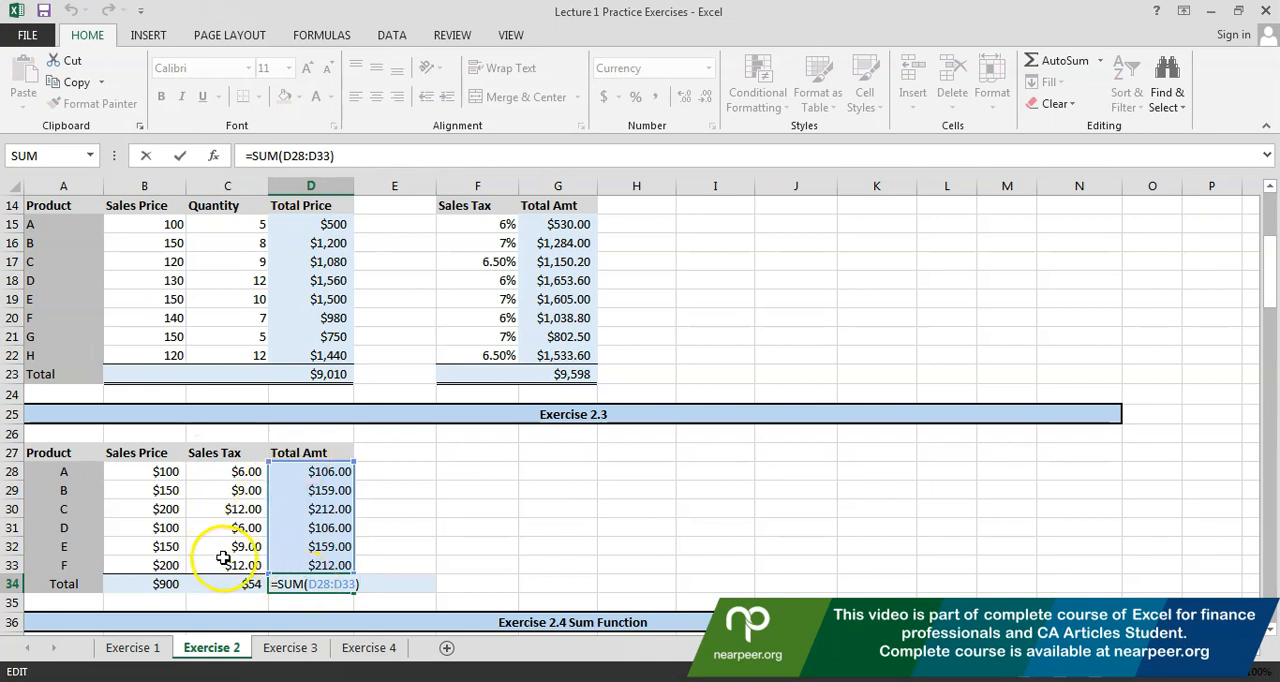
key(Escape)
key(Left)
key(Down)
key(Down)
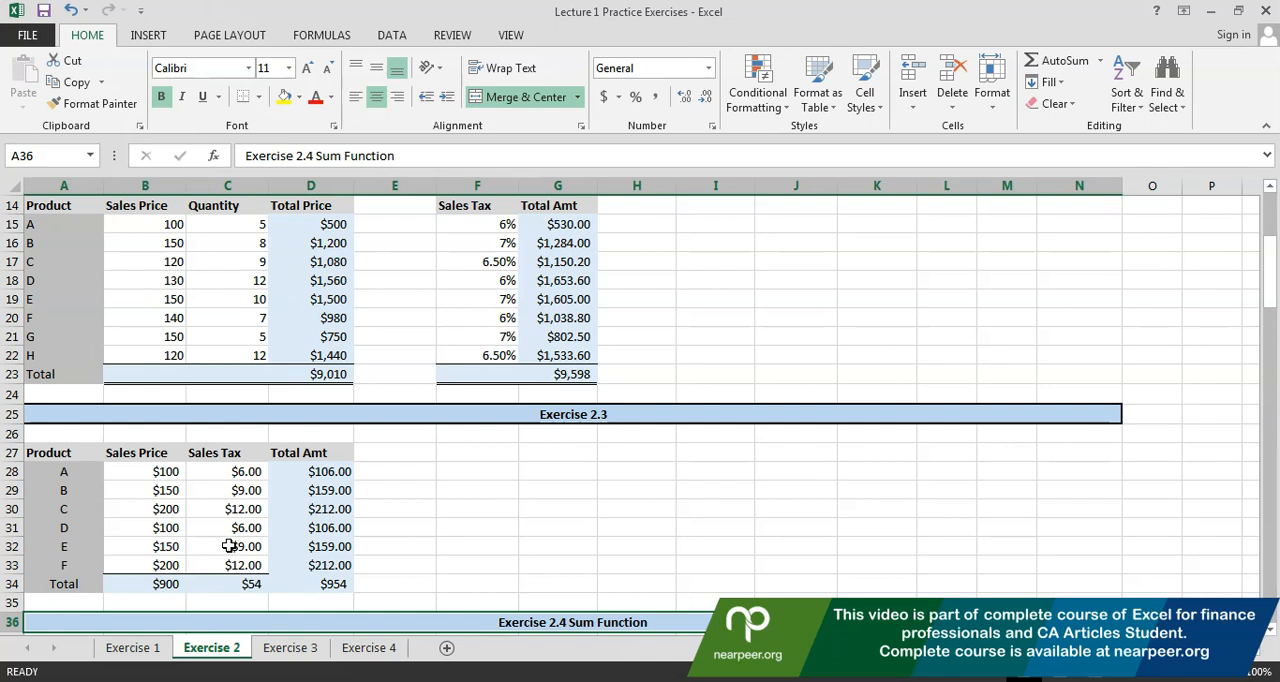
click(229, 545)
key(Down)
key(Down)
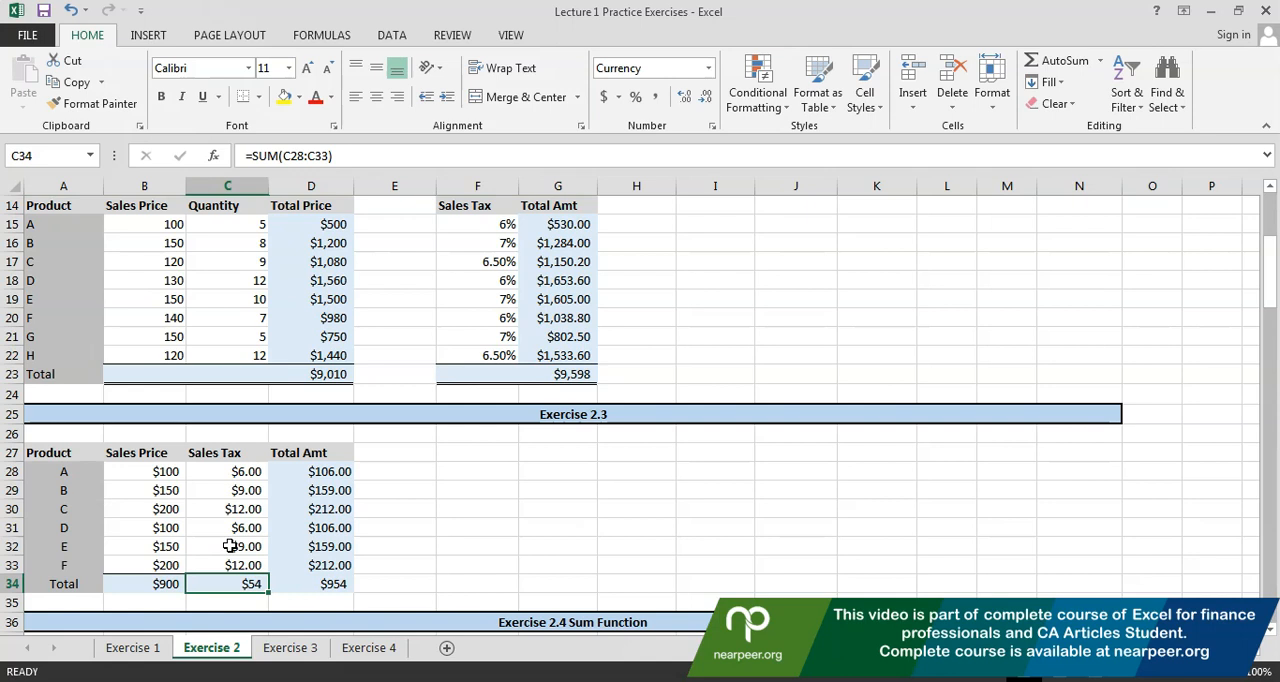
key(Left)
key(F2)
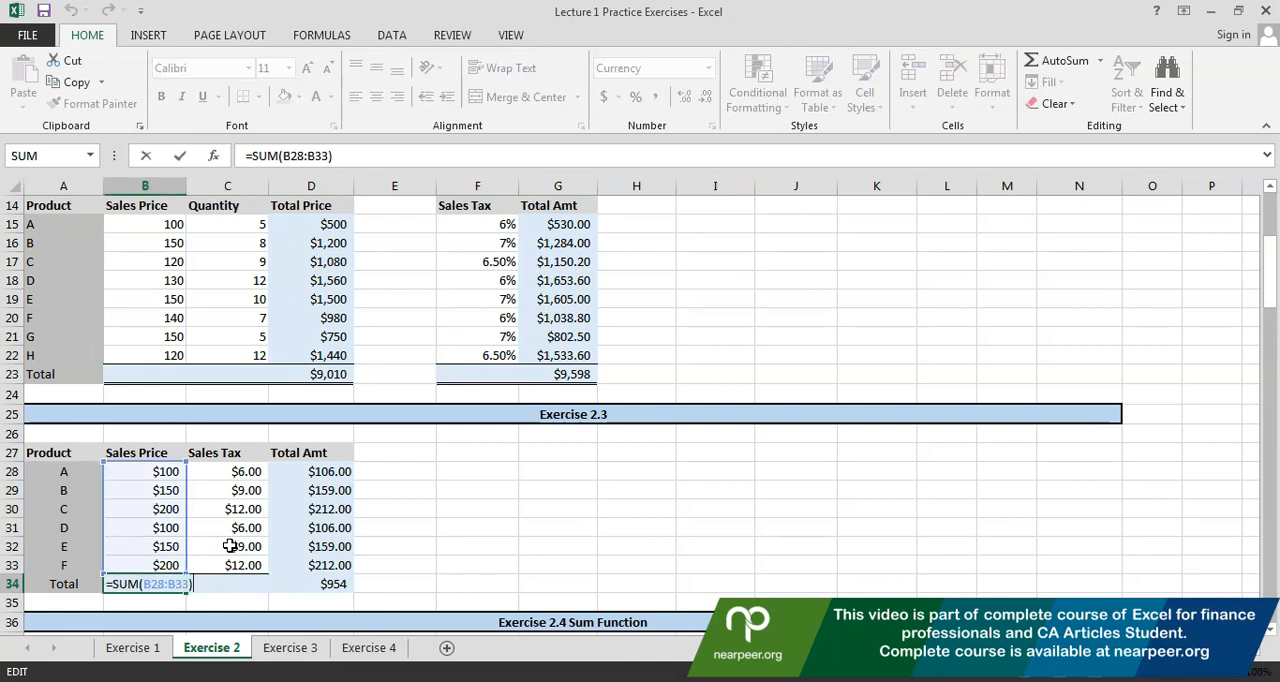
click(128, 584)
drag(128, 584, 116, 584)
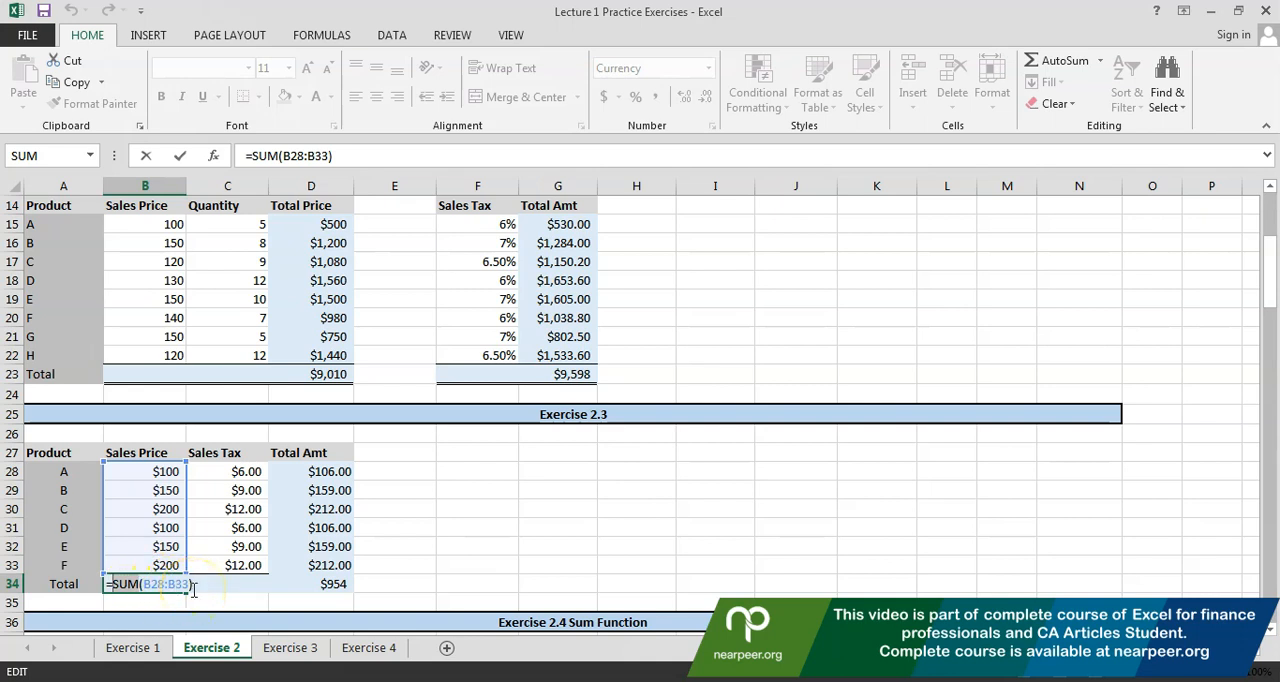
key(Return)
Total the 1st Qtr column of Exercise 2.4 in F47 by summing the range F39:F46 with the SUM function
key(Down)
key(Down)
key(Down)
key(Down)
key(Down)
key(Down)
key(Down)
key(Down)
key(Down)
key(Down)
key(Down)
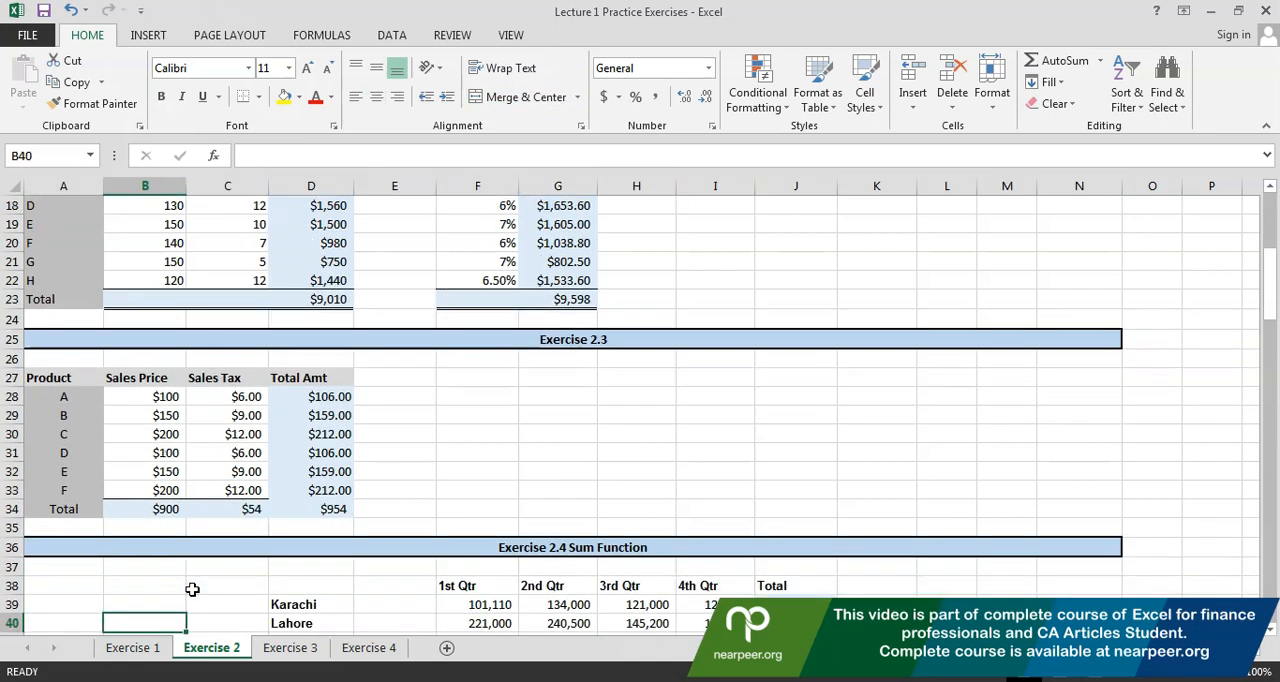
key(Down)
key(Down)
key(Down)
key(Down)
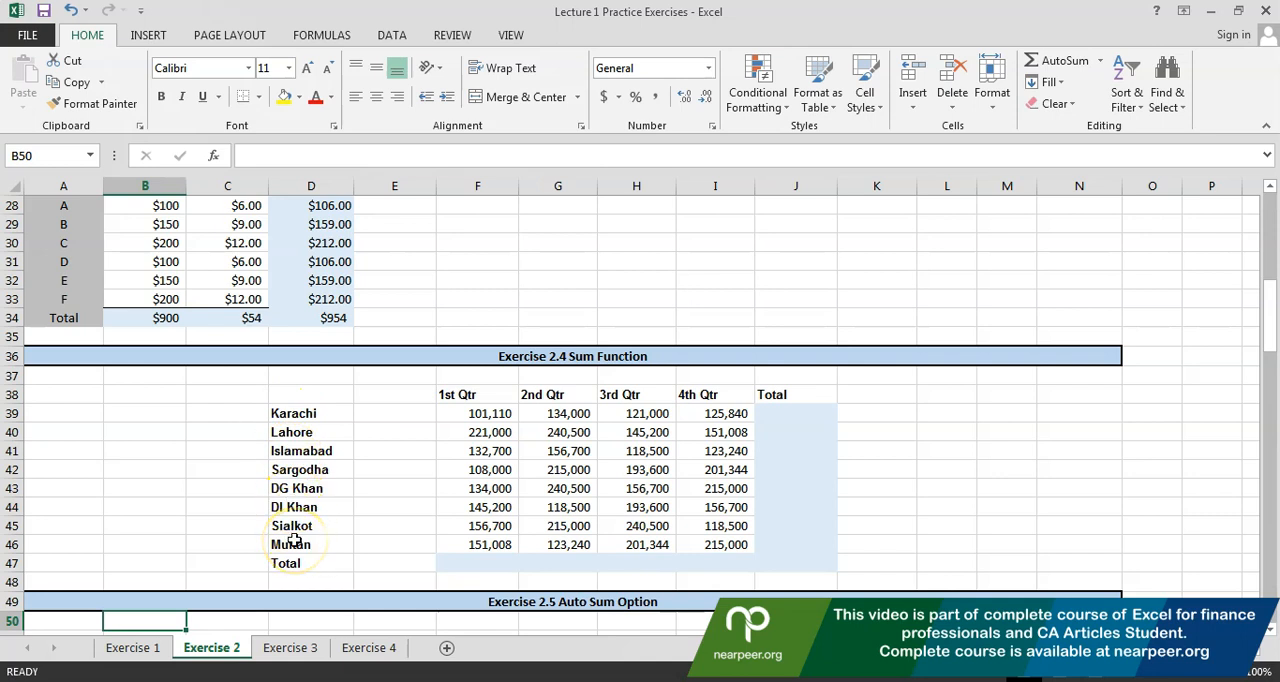
click(472, 566)
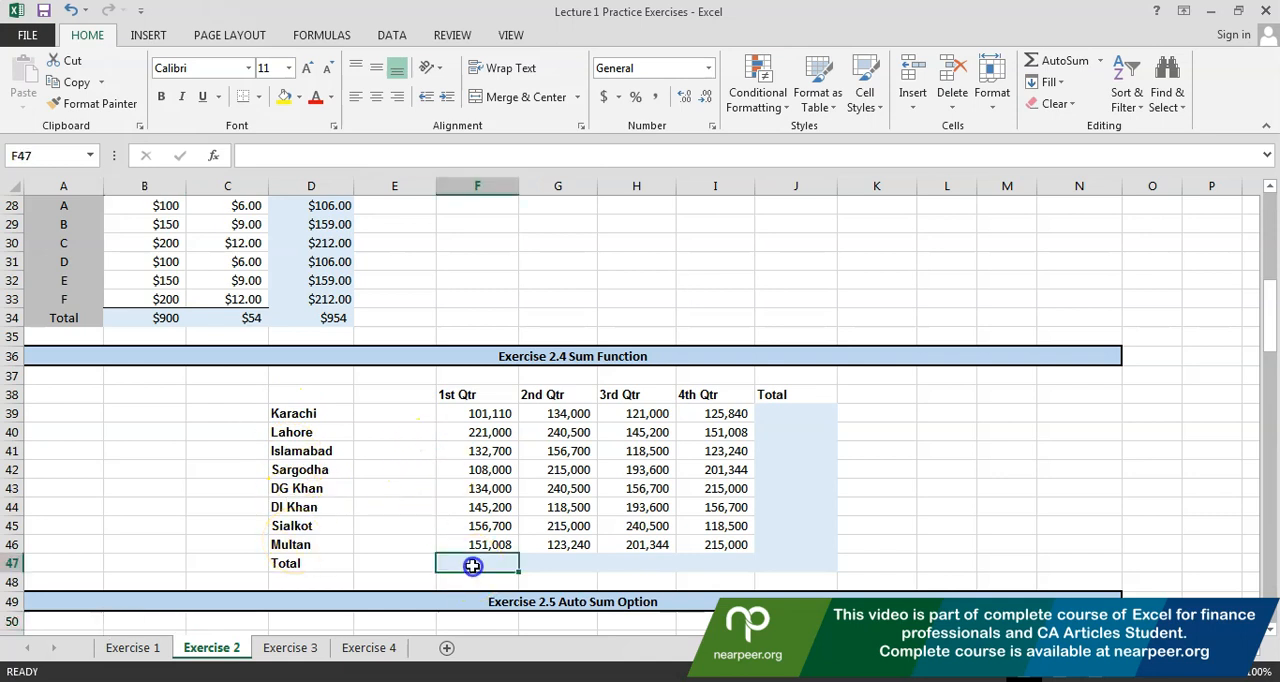
text(=)
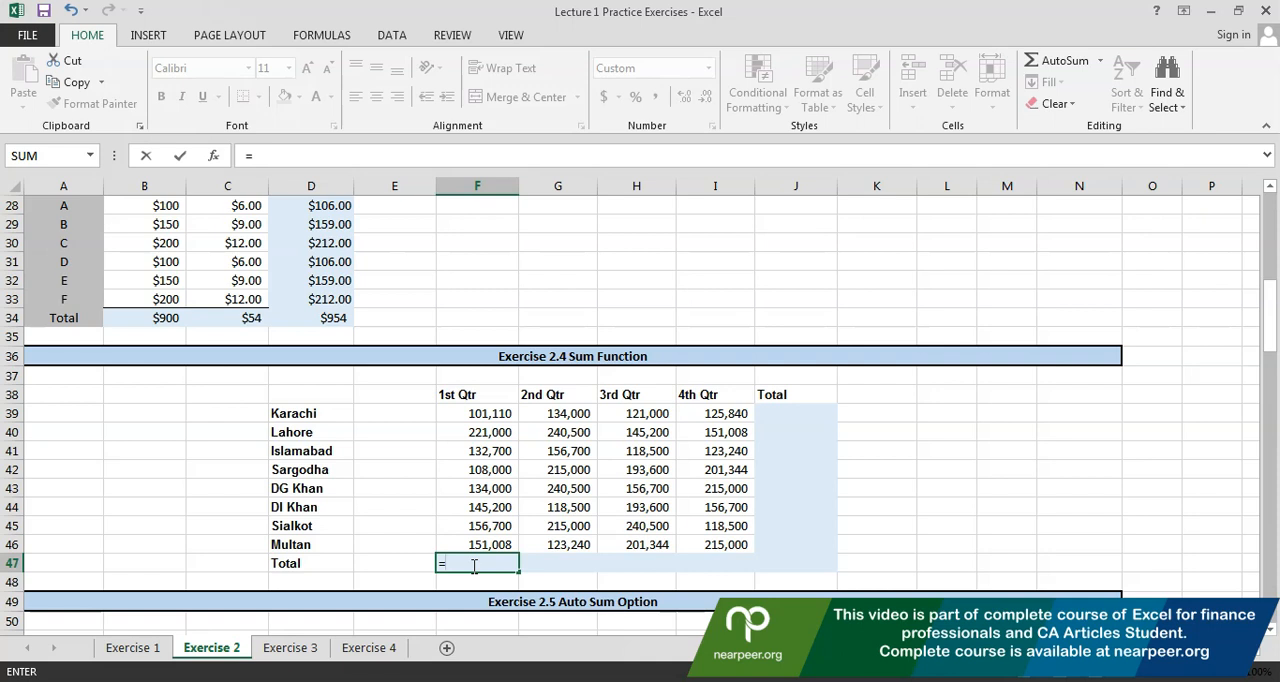
text(sum)
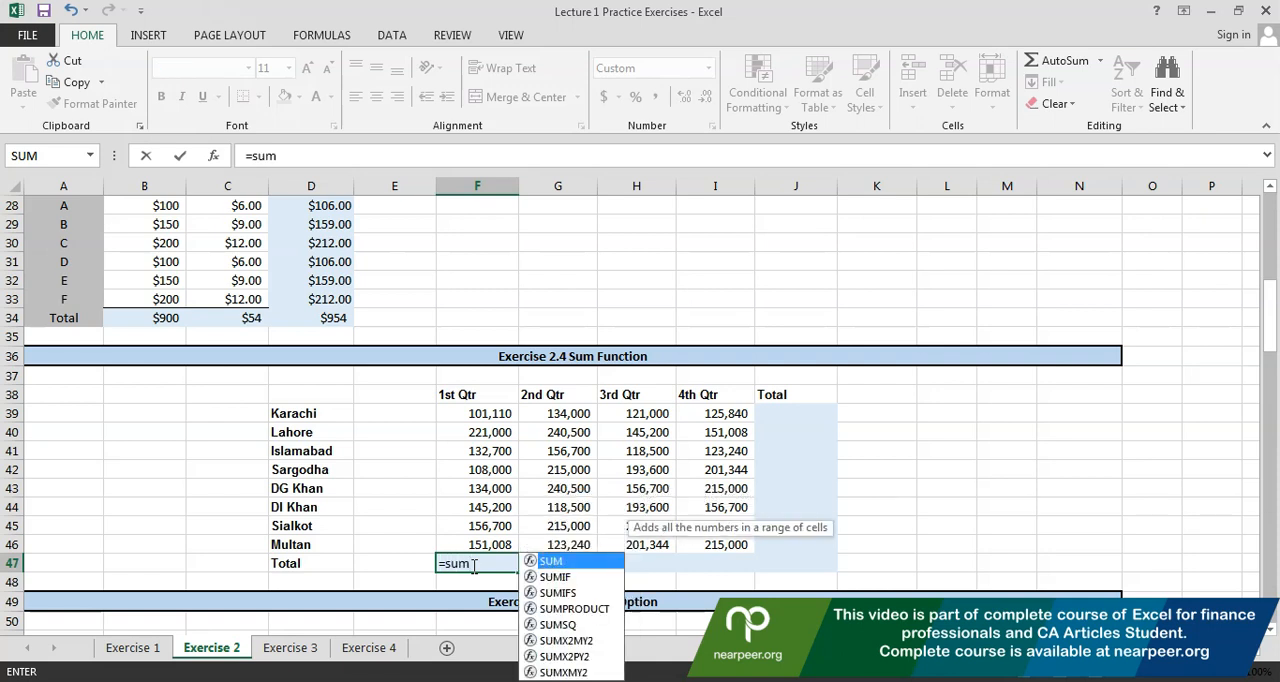
text(()
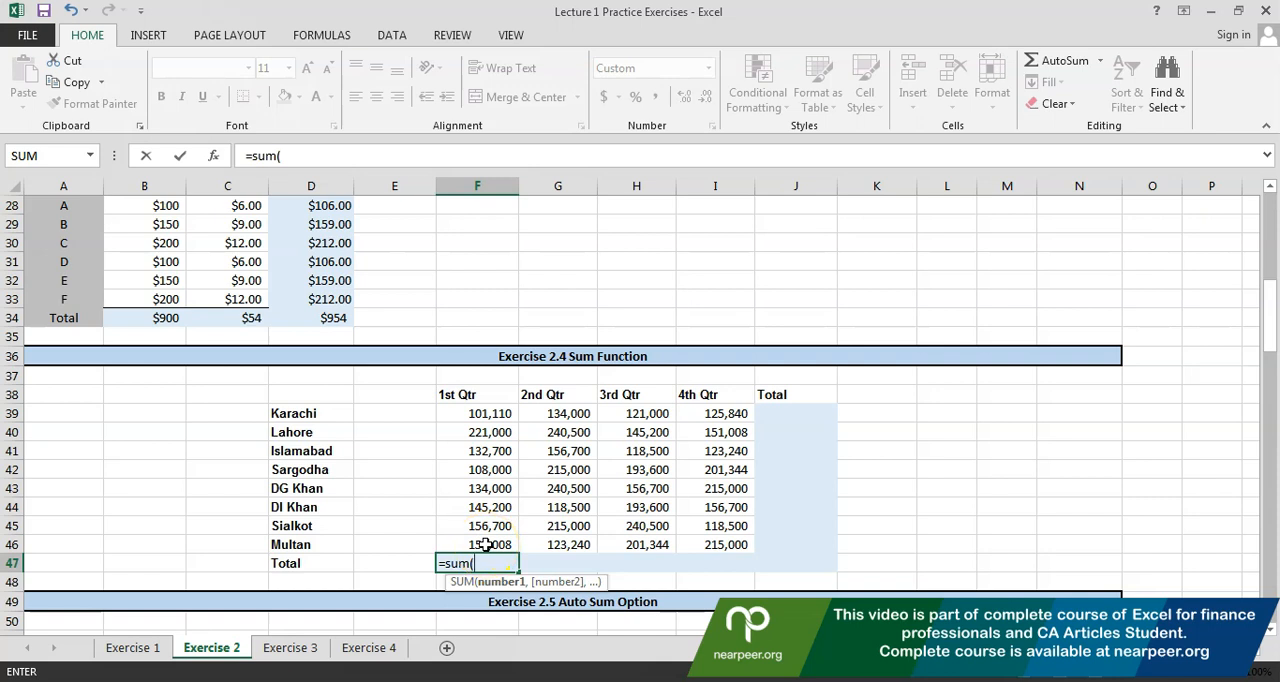
click(458, 413)
drag(458, 413, 464, 539)
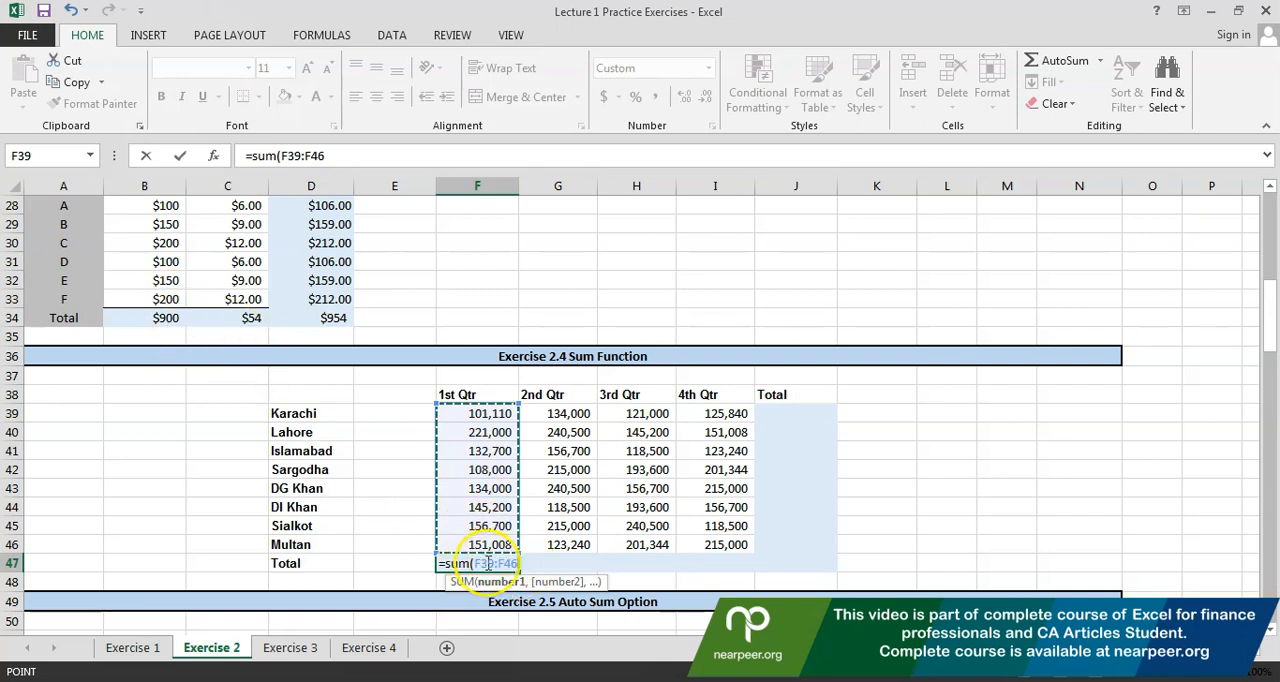
text())
key(Return)
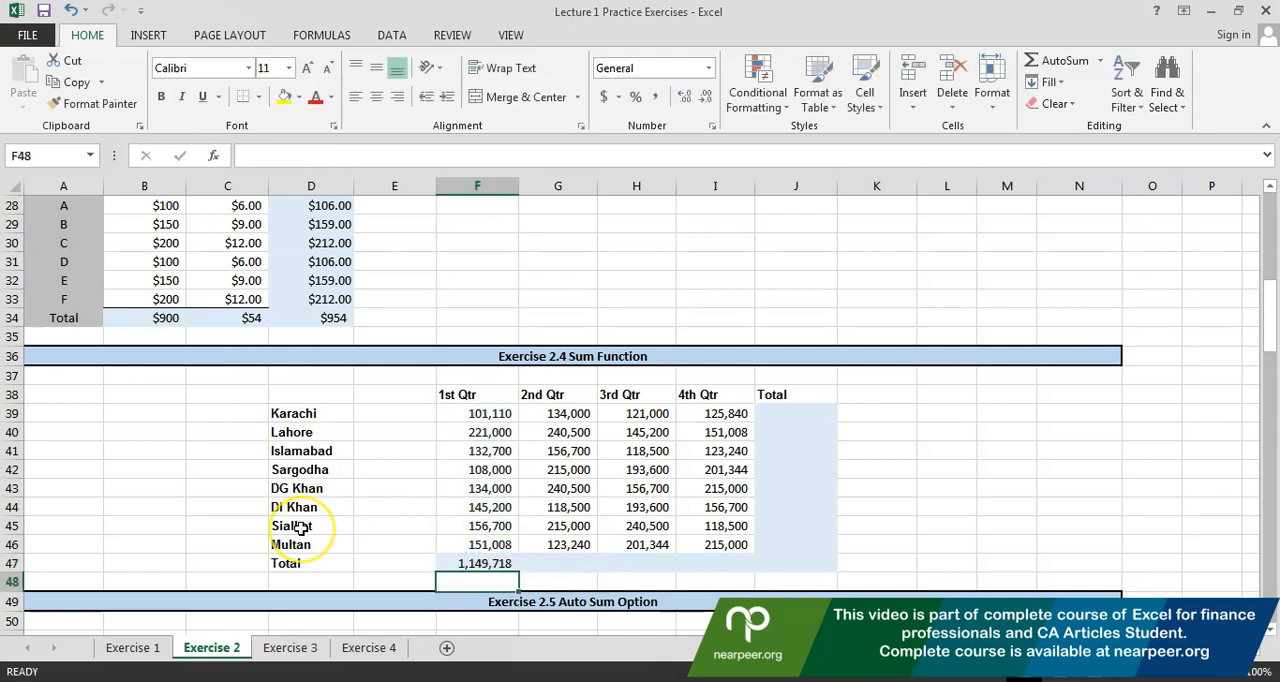
Copy the 1st Qtr total formula from F47 across G47 to I47 for the 2nd, 3rd and 4th quarters
key(Up)
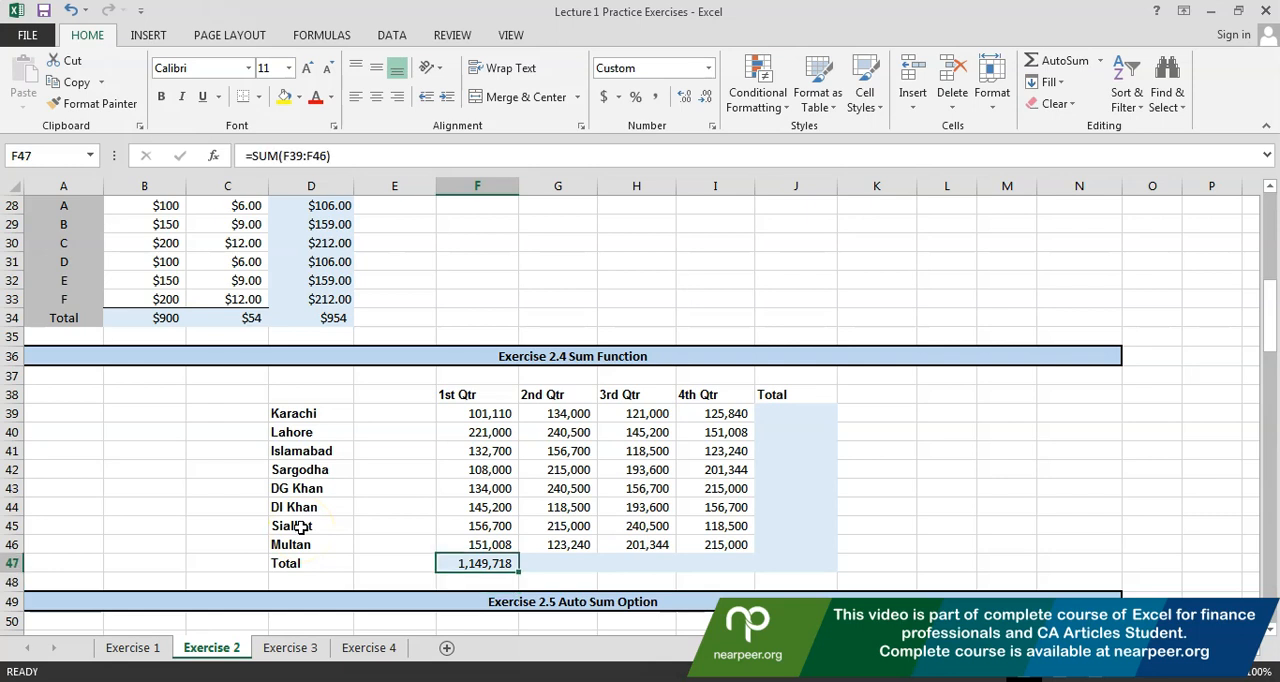
key(ctrl+c)
key(Right)
key(shift+Right)
key(shift+Right)
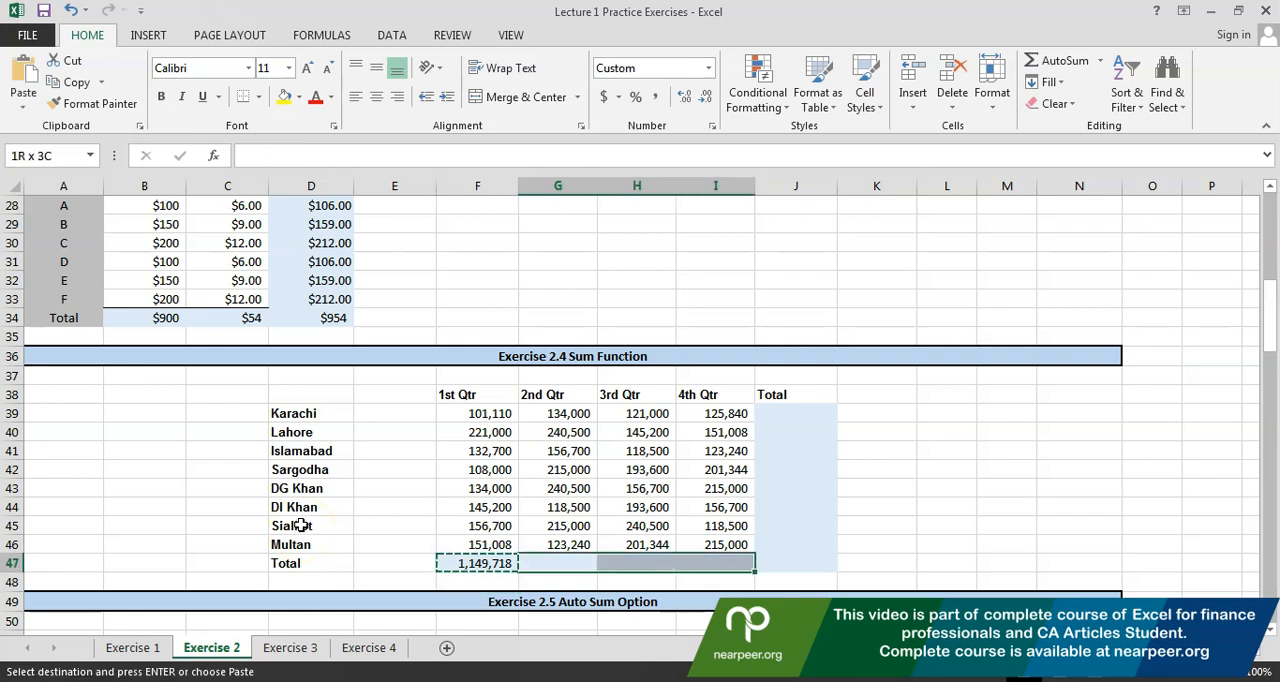
key(ctrl+v)
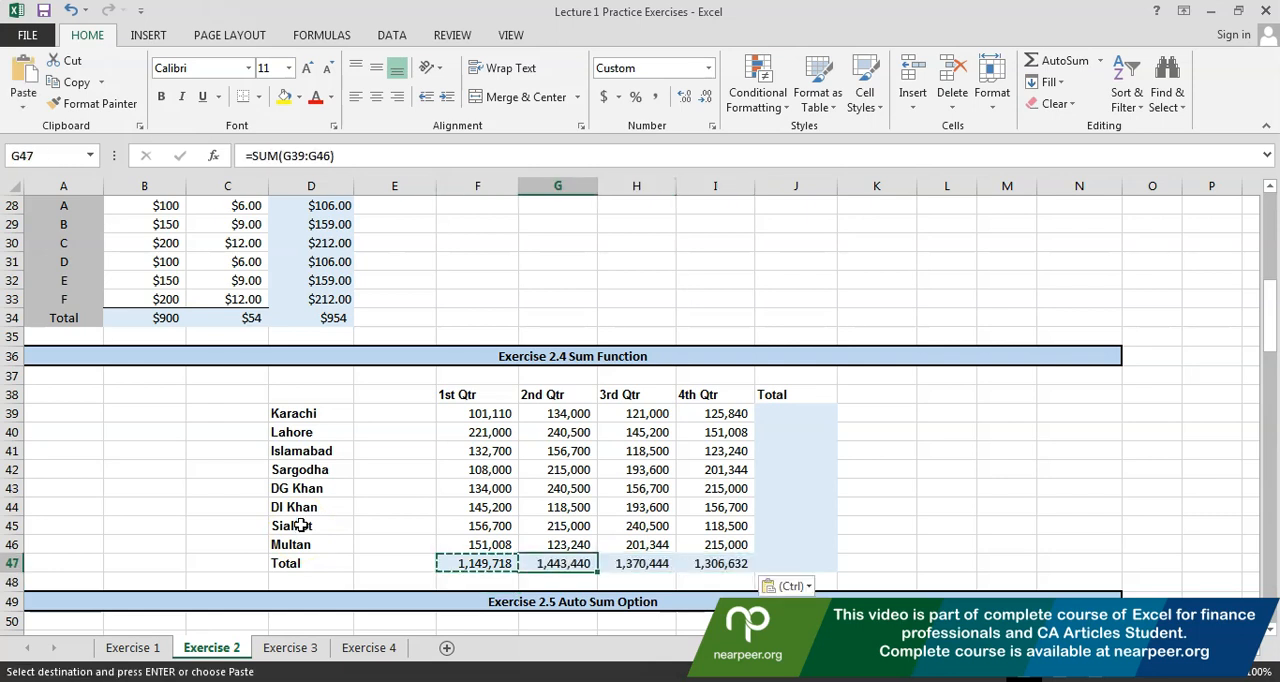
Check which ranges the copied SUM formulas in G47, H47 and I47 refer to
key(F2)
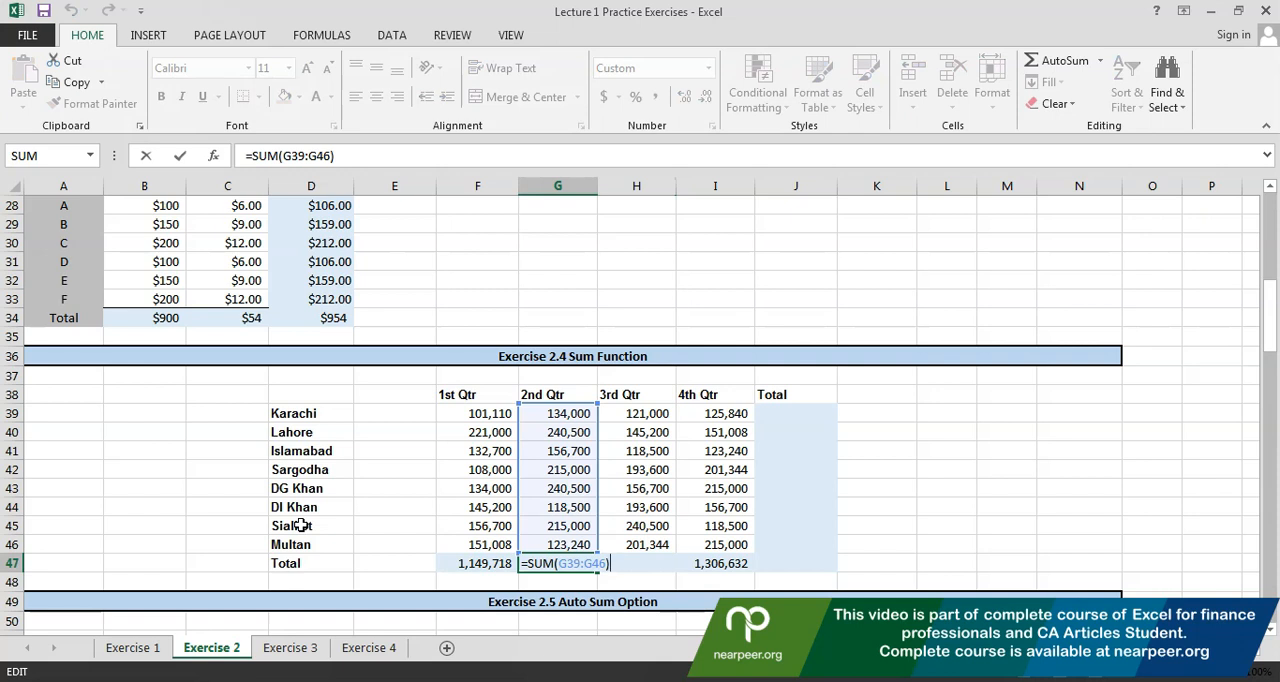
key(Escape)
key(Right)
key(F2)
key(Escape)
key(Right)
key(F2)
key(Escape)
Total the Karachi row of Exercise 2.4 in J39 by summing the range F39:I39 with the SUM function
key(Right)
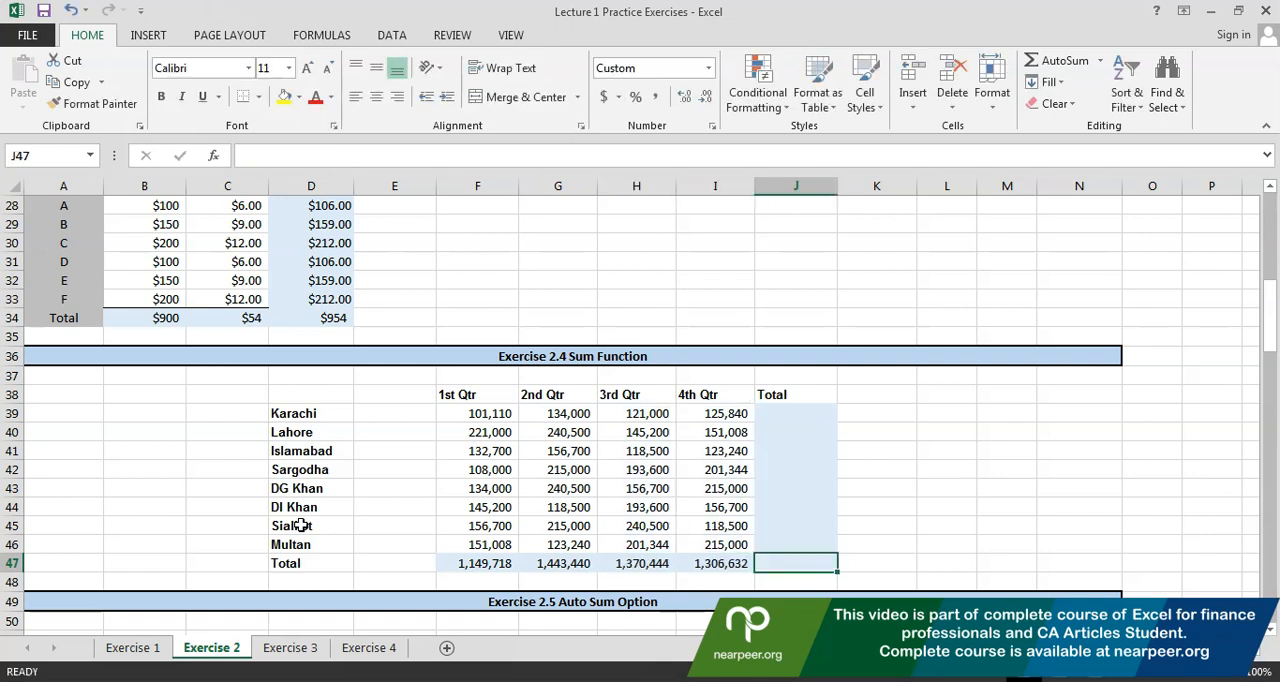
key(Up)
key(Up)
key(Up)
key(Up)
key(Up)
key(Up)
key(Up)
key(Up)
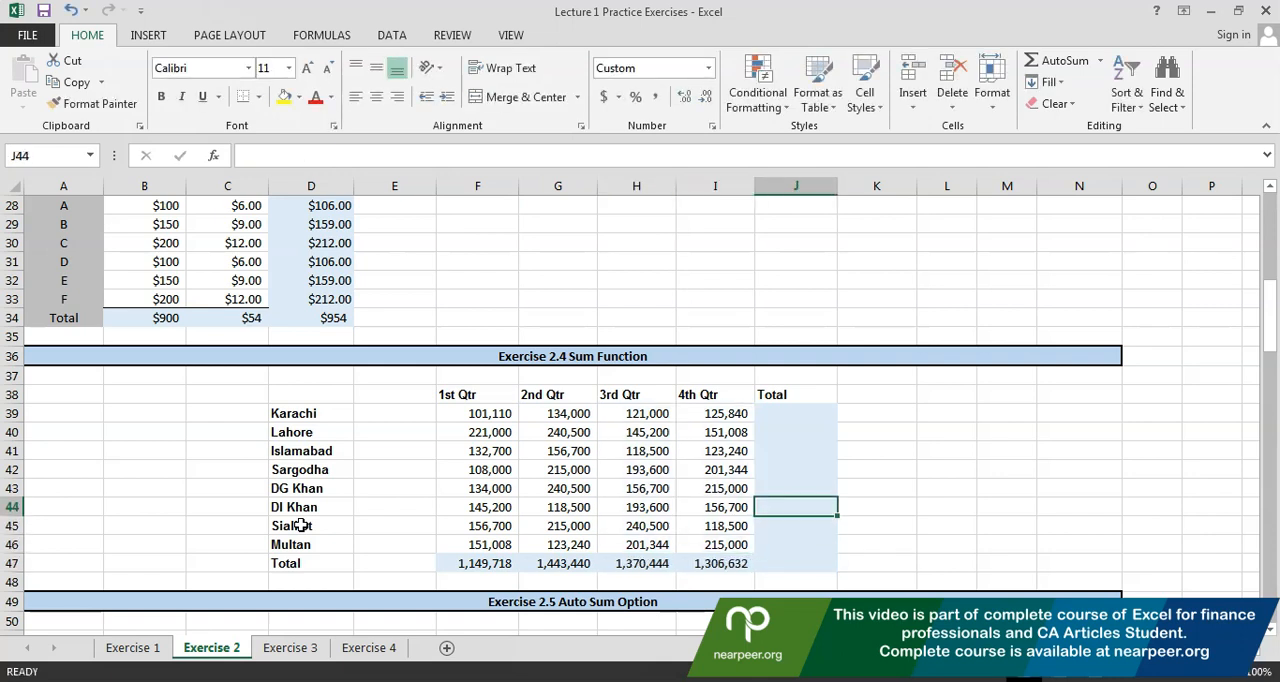
text(=)
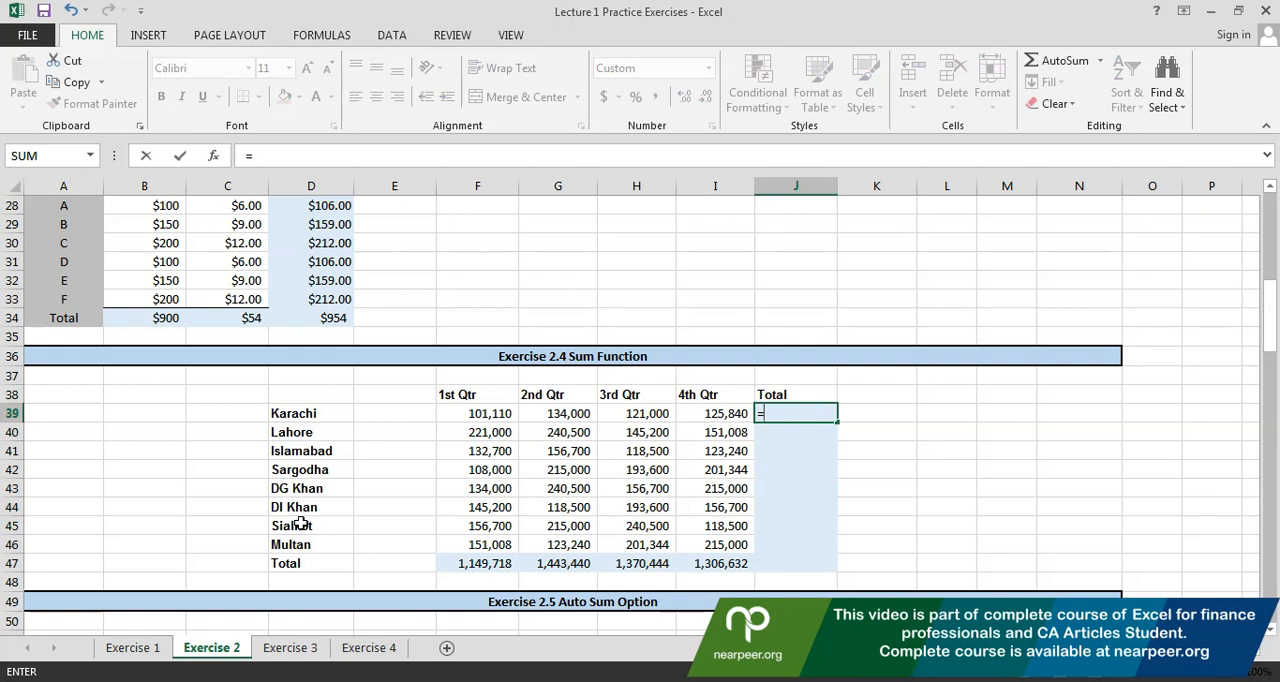
text(sum)
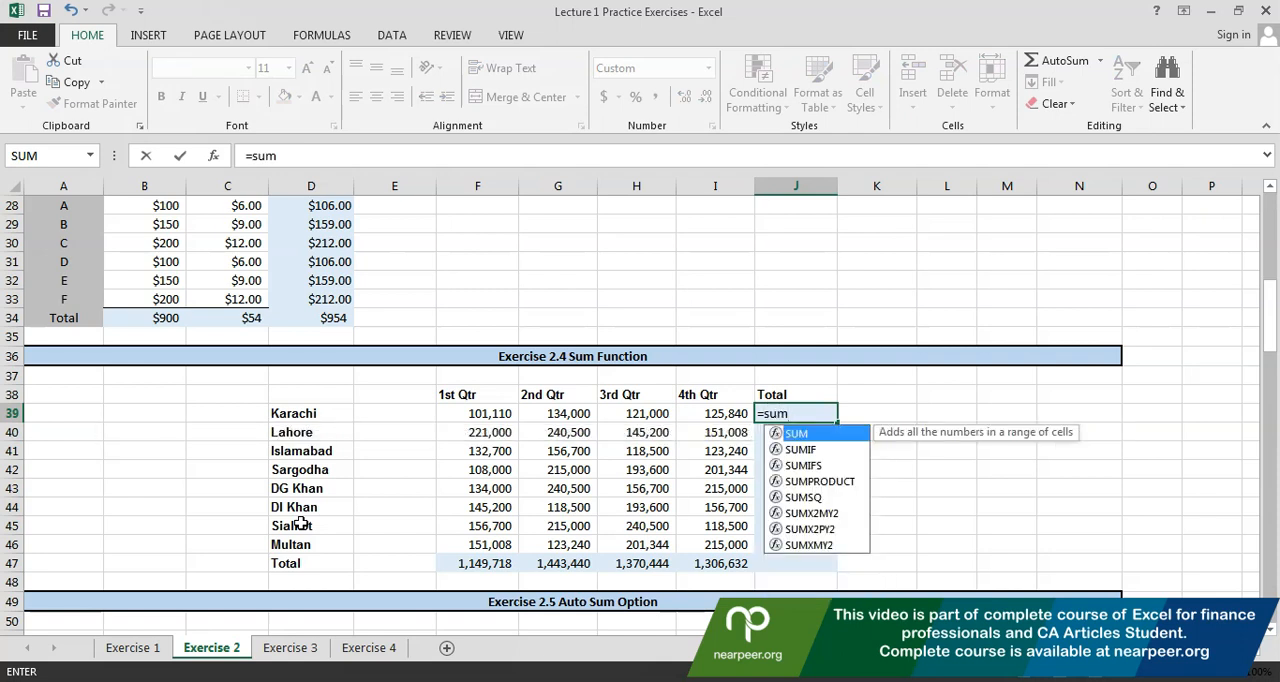
text(()
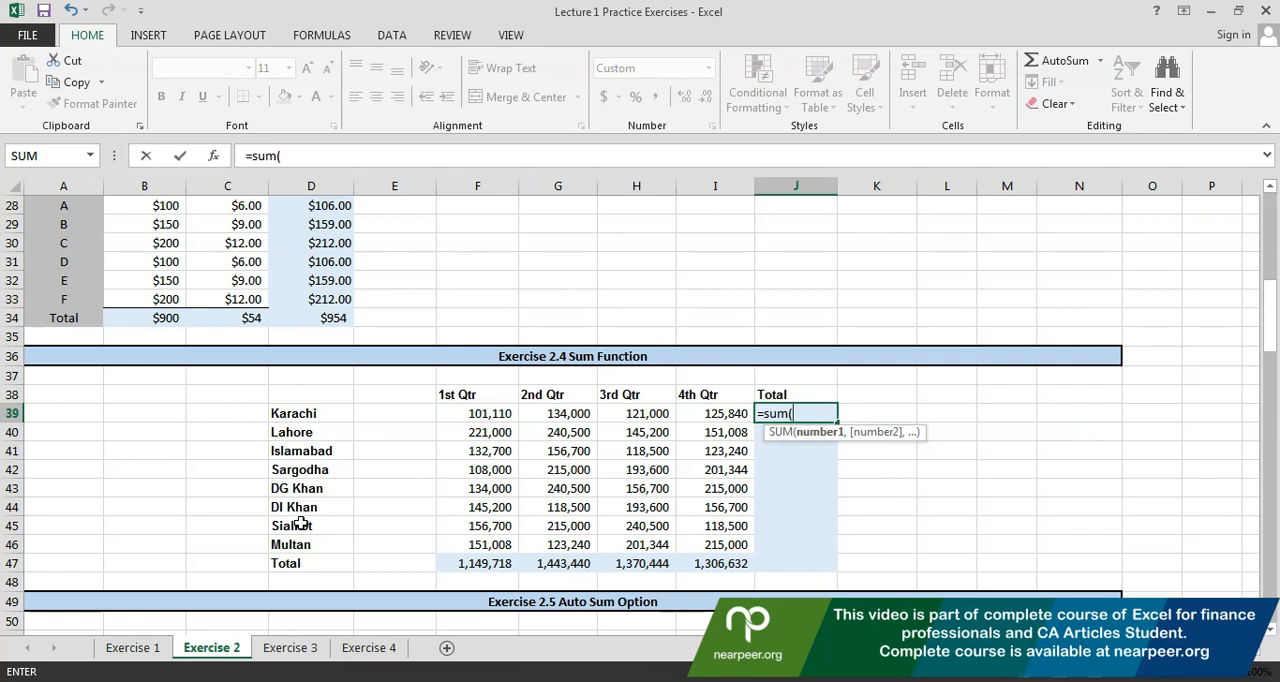
drag(706, 413, 486, 416)
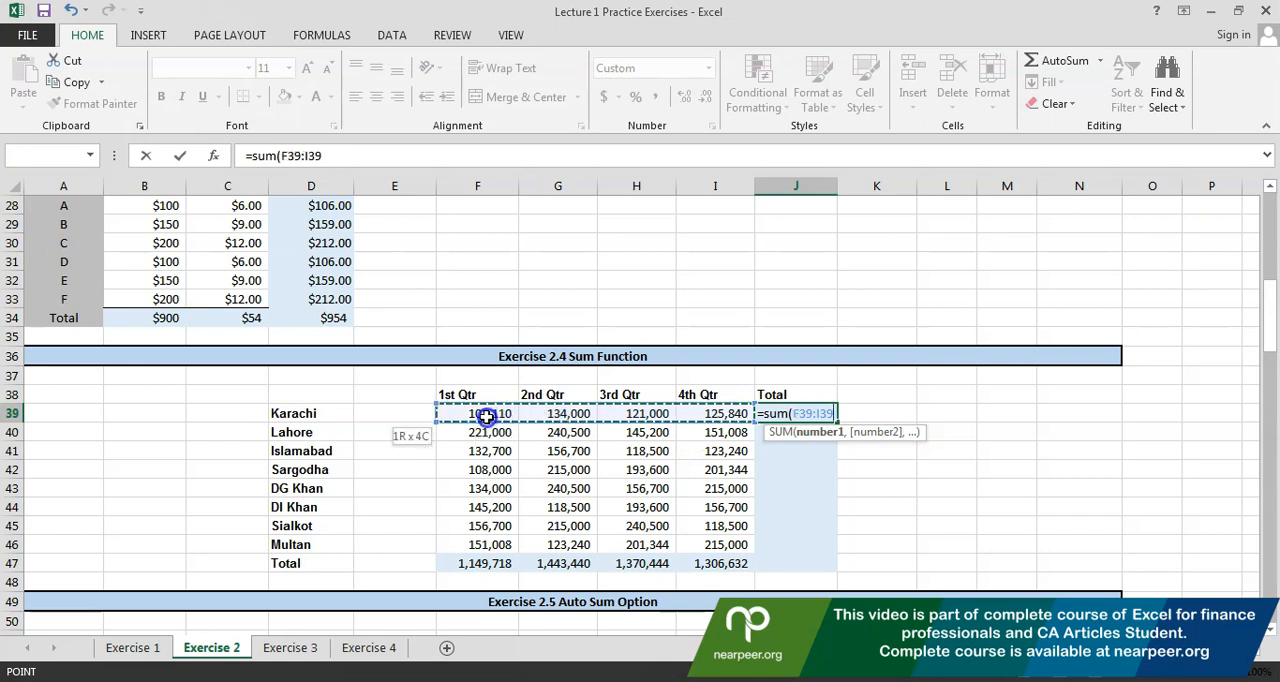
drag(486, 416, 486, 415)
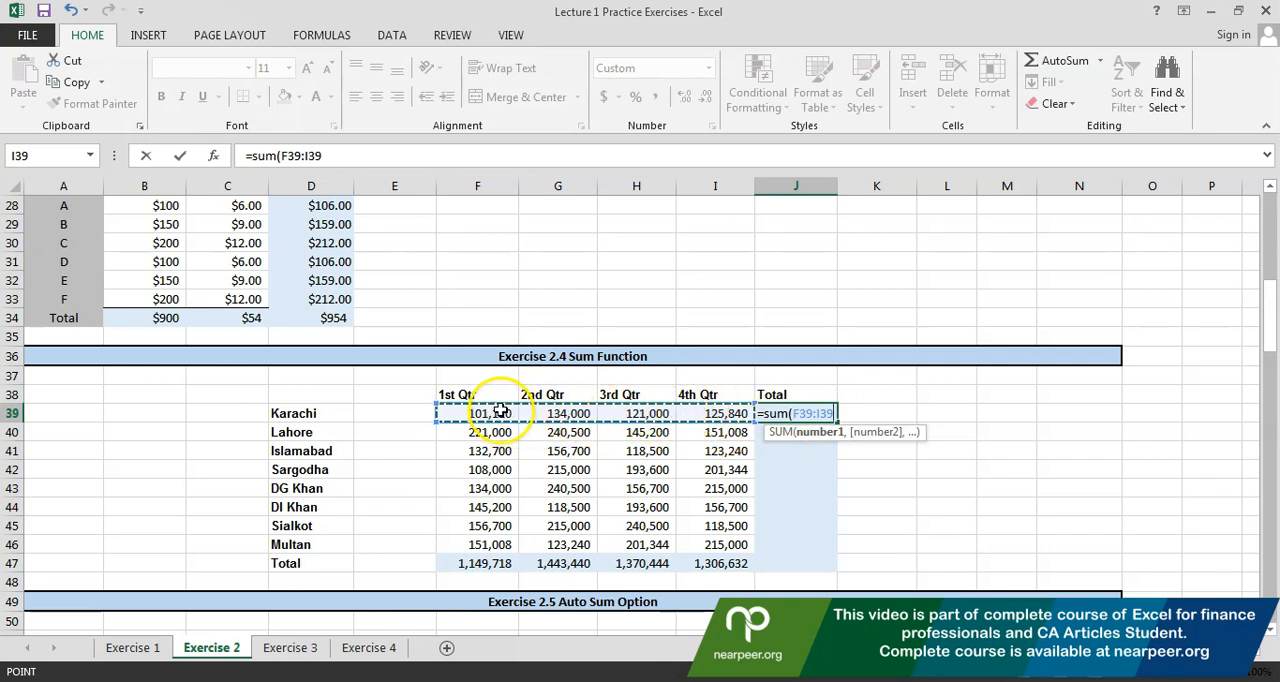
text())
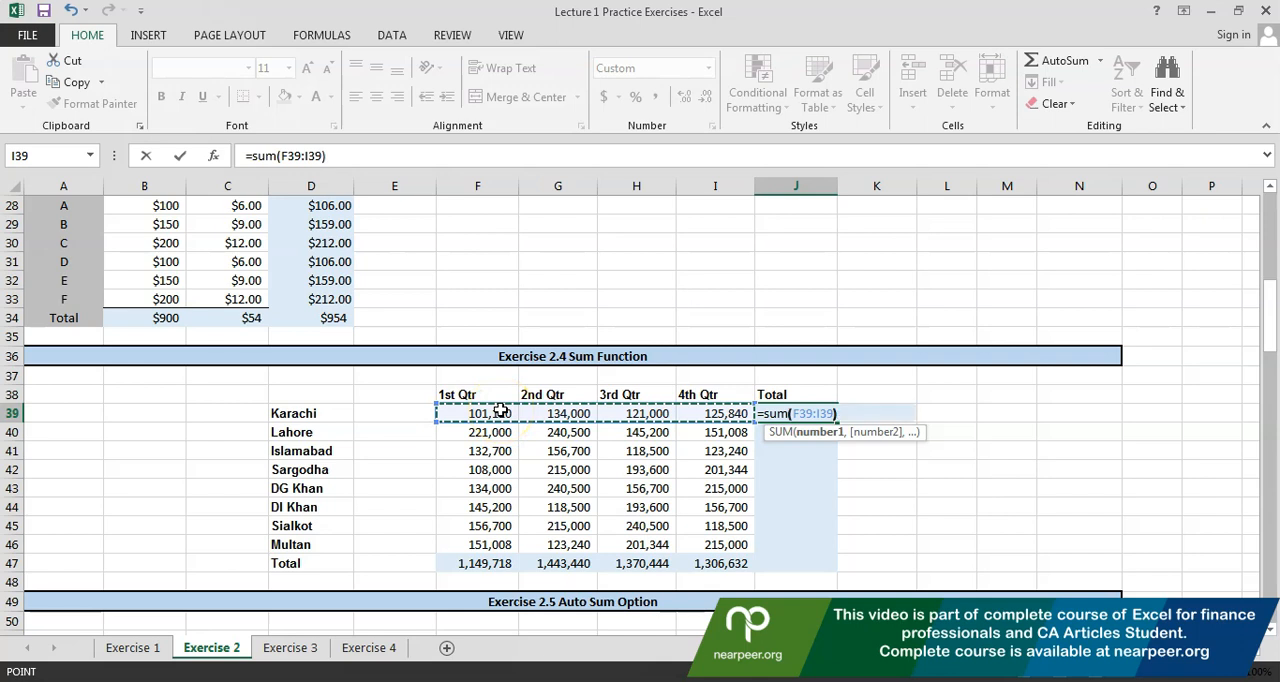
key(Return)
Copy the Karachi total formula from J39 down the Total column through J47
key(Up)
key(F2)
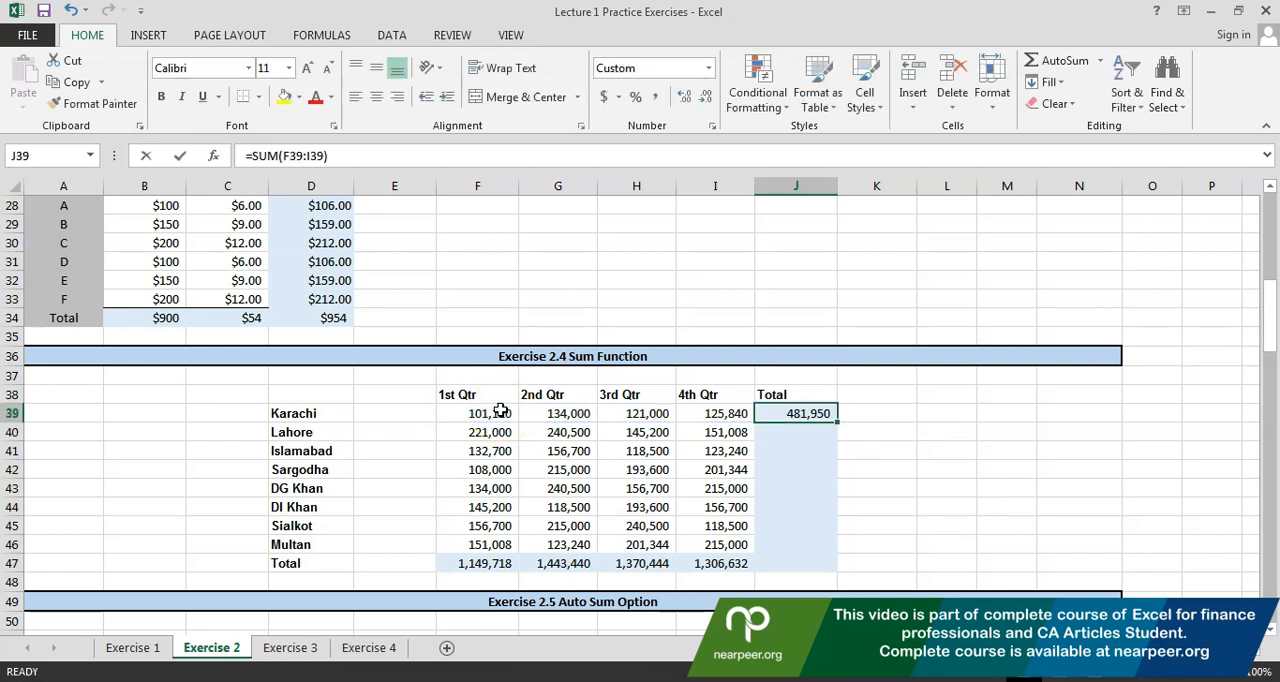
key(Escape)
key(ctrl+c)
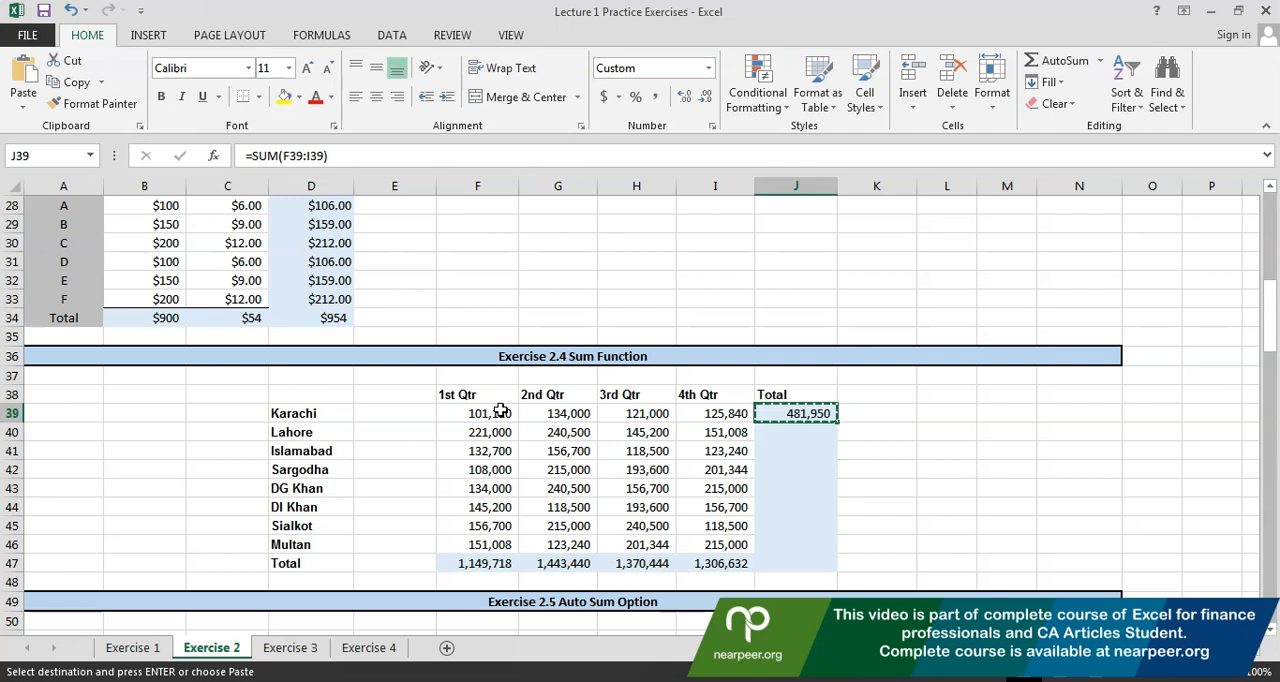
key(shift+Down)
key(shift+Down)
key(shift+Down)
key(shift+Down)
key(shift+Down)
key(shift+Down)
key(shift+Down)
key(shift+Down)
key(ctrl+v)
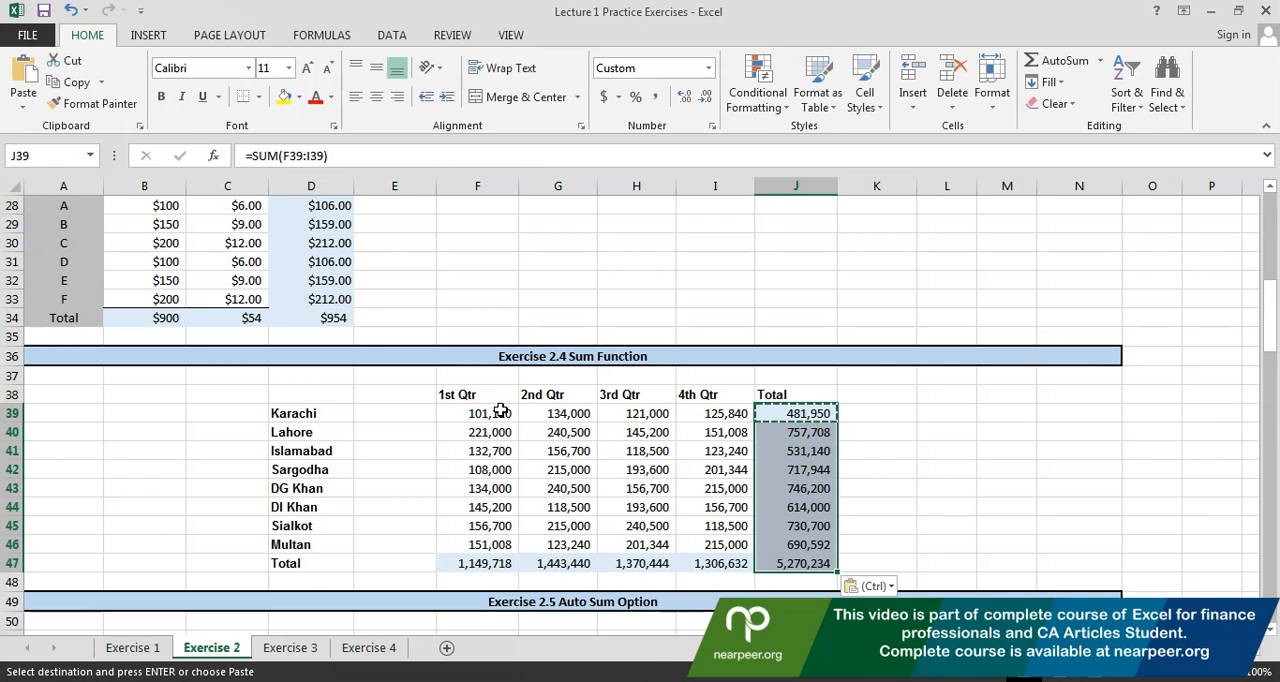
Total the 1st Qtr column of Exercise 2.5 in F60 with AutoSum, accepting the suggested range F52:F59
click(500, 411)
key(Down)
key(Down)
key(Down)
key(Down)
key(Down)
key(Down)
key(Down)
key(Down)
key(Down)
key(Down)
key(Down)
key(Down)
key(Down)
key(Down)
key(Down)
key(Down)
key(Down)
key(Down)
key(Down)
key(Down)
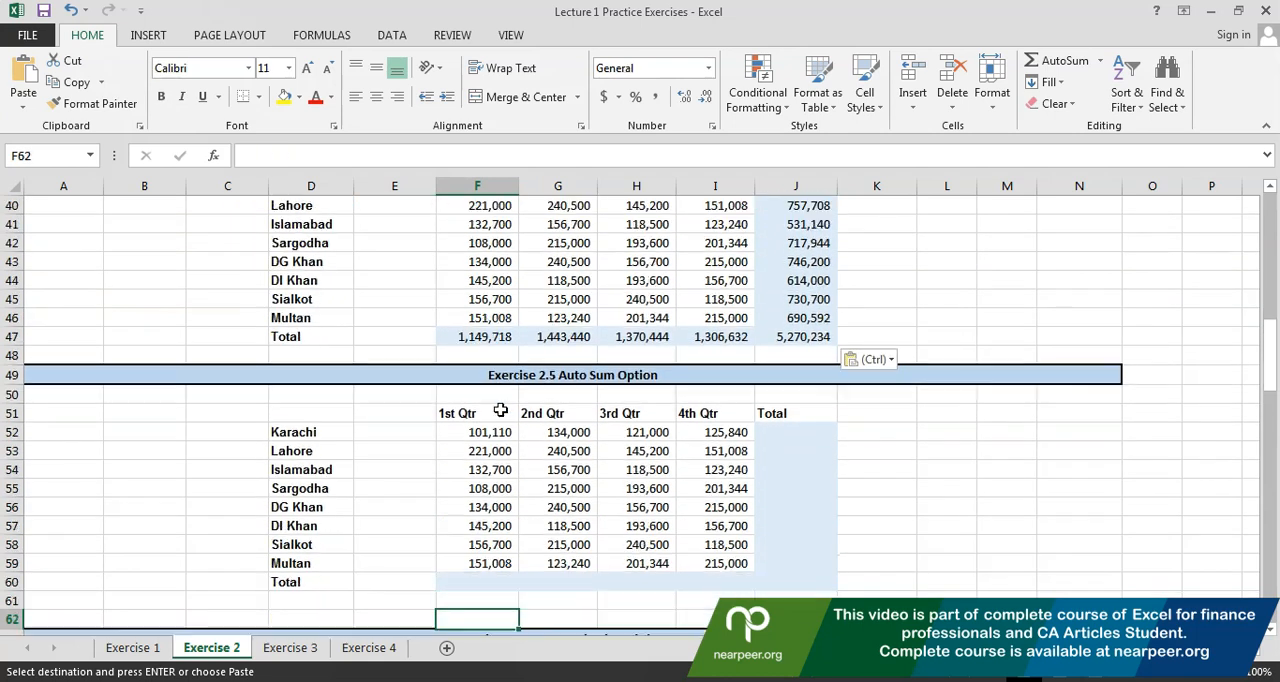
key(Down)
key(Down)
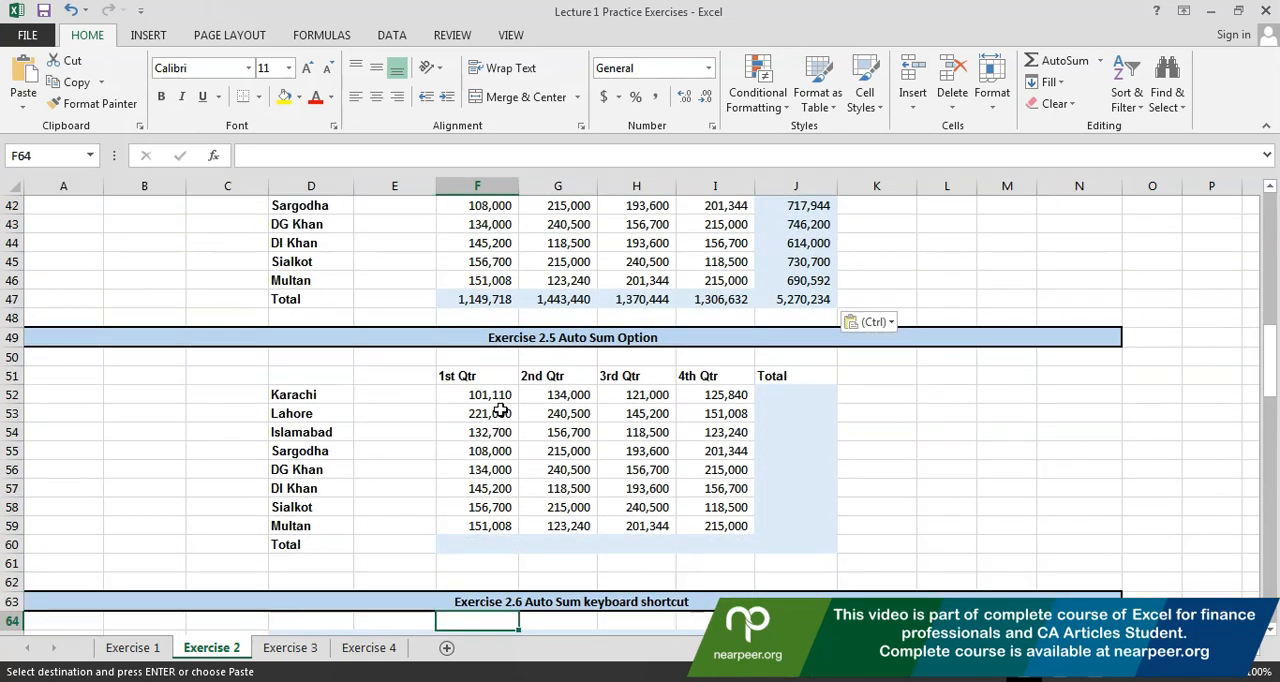
click(493, 545)
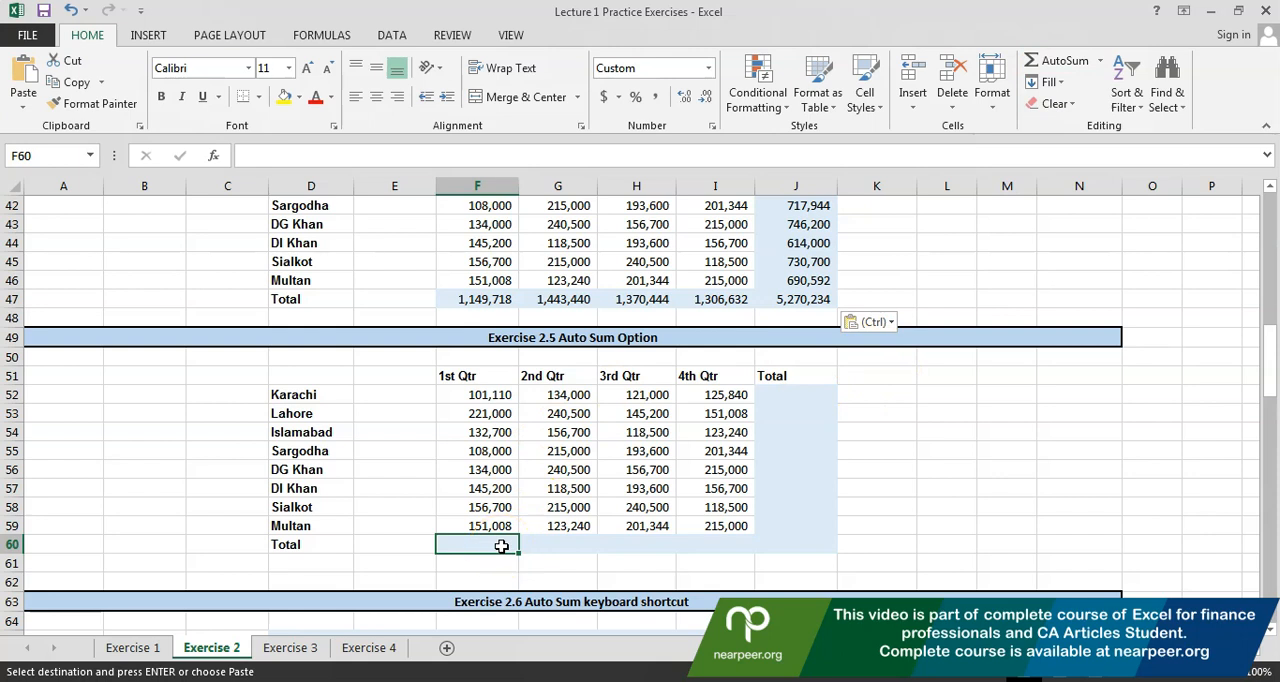
click(444, 544)
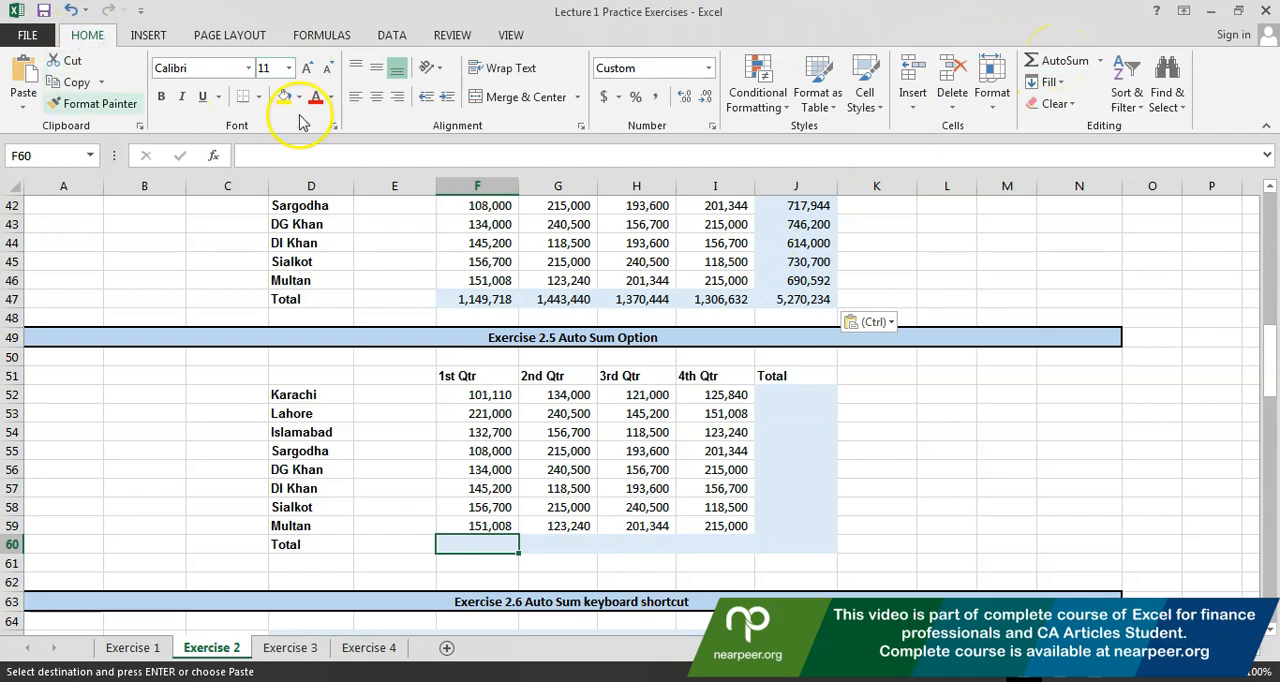
click(1082, 70)
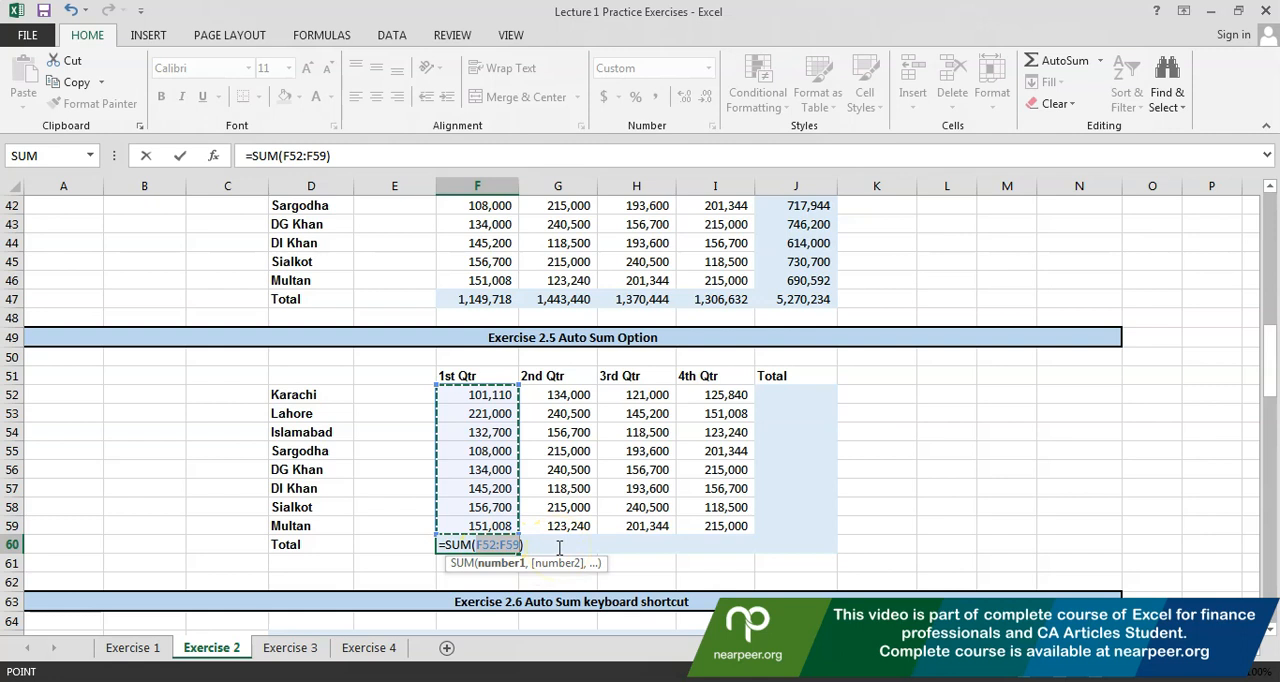
key(Return)
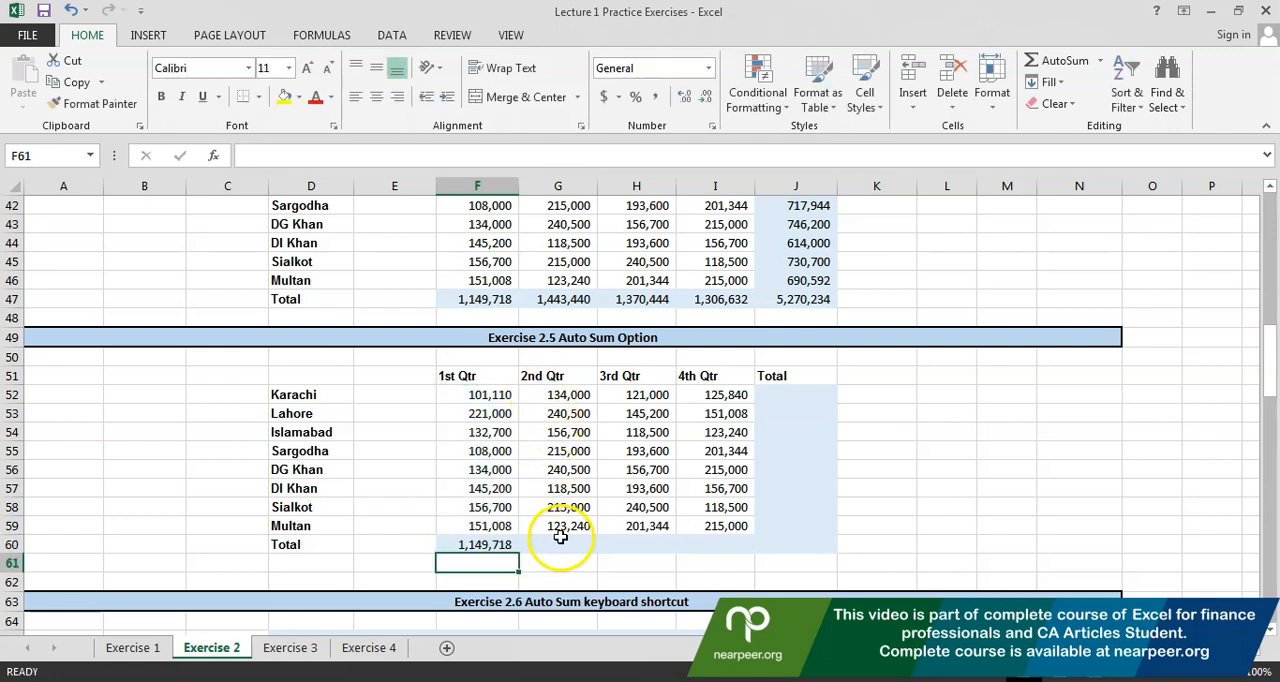
Total the 2nd, 3rd and 4th quarters of Exercise 2.5 in row 60 by applying AutoSum to G52:G59 and H52:I59
click(560, 541)
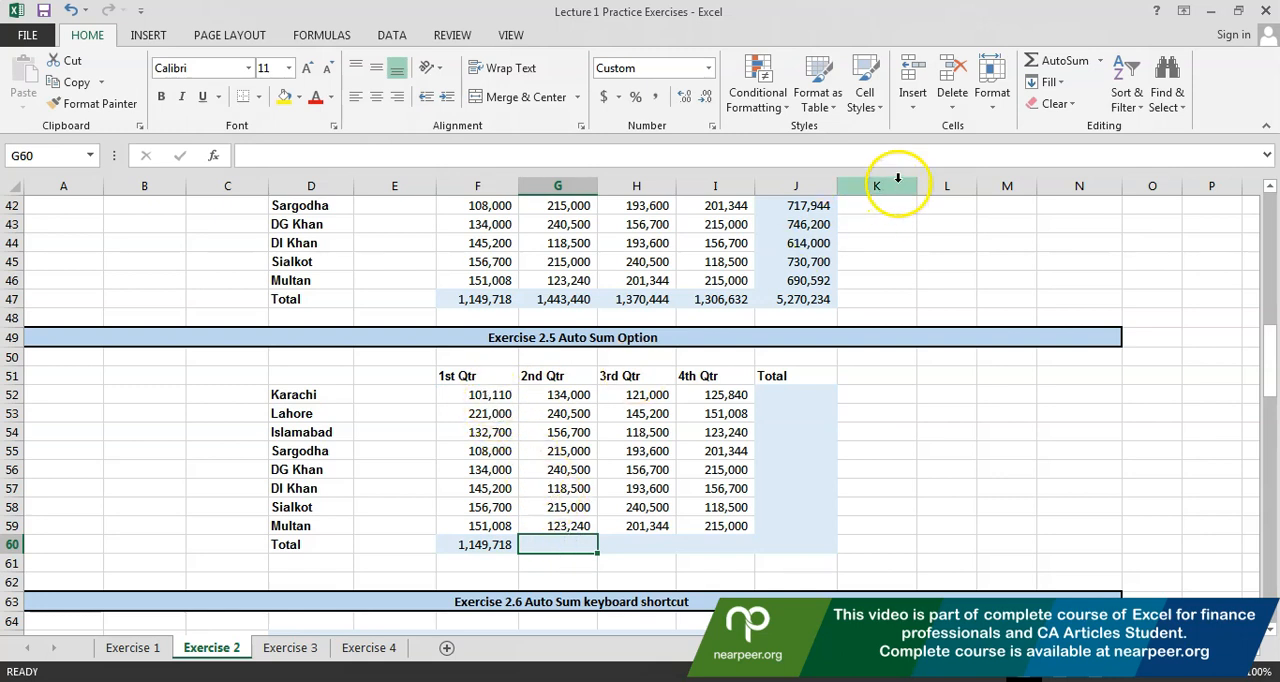
drag(544, 394, 543, 522)
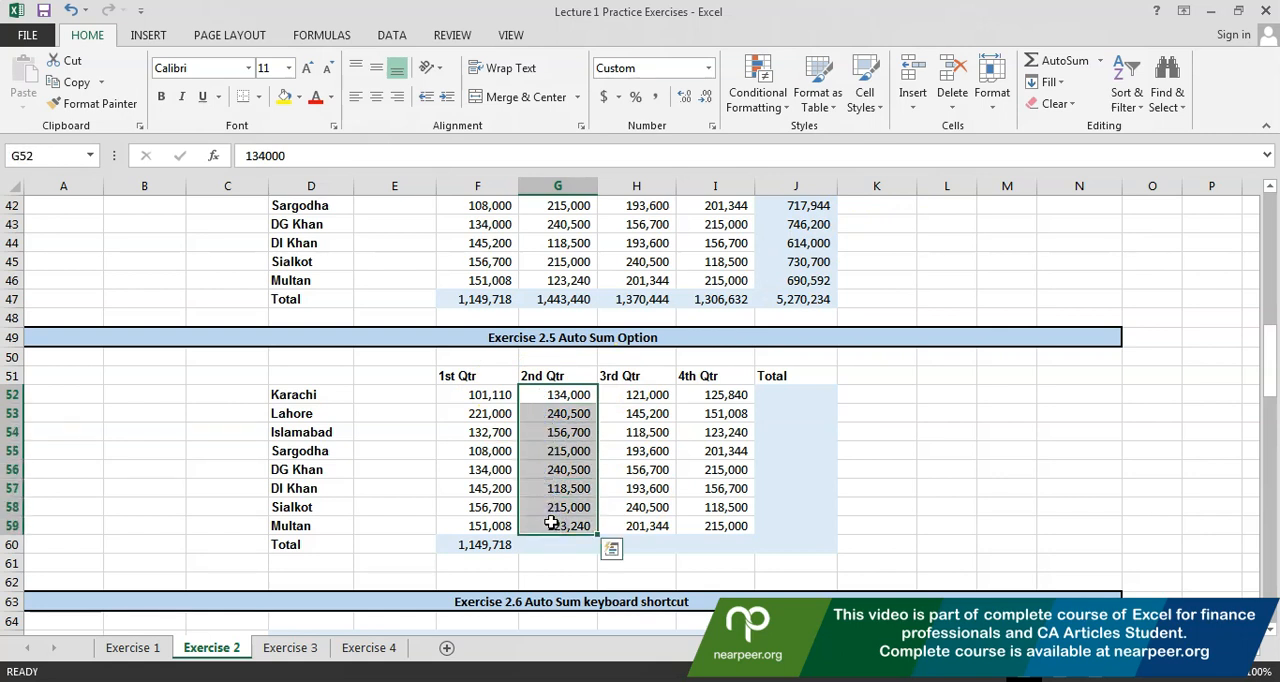
click(1036, 60)
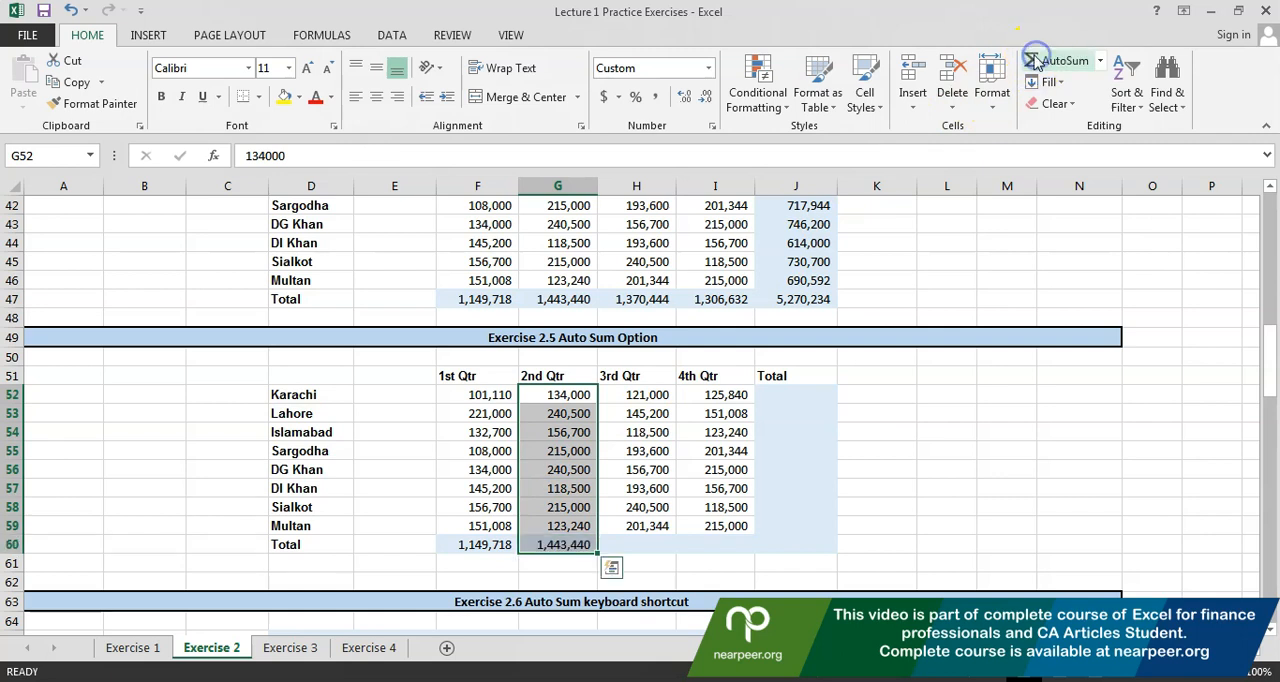
click(535, 546)
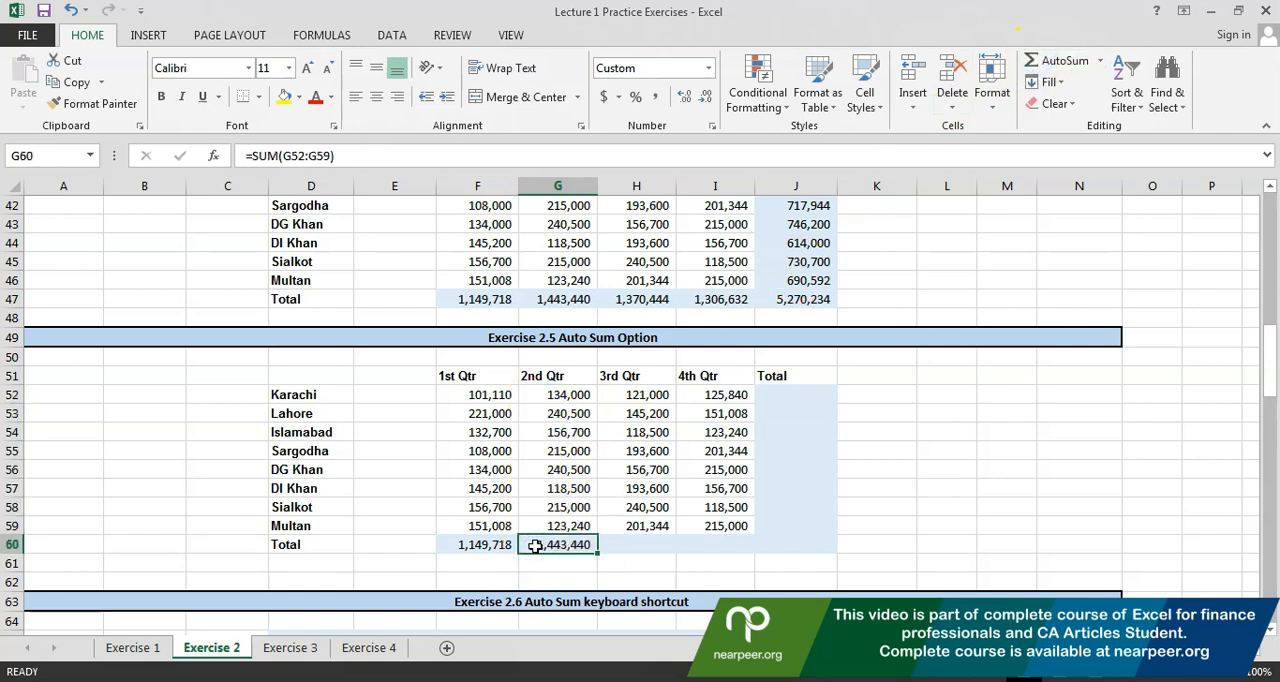
drag(620, 395, 684, 522)
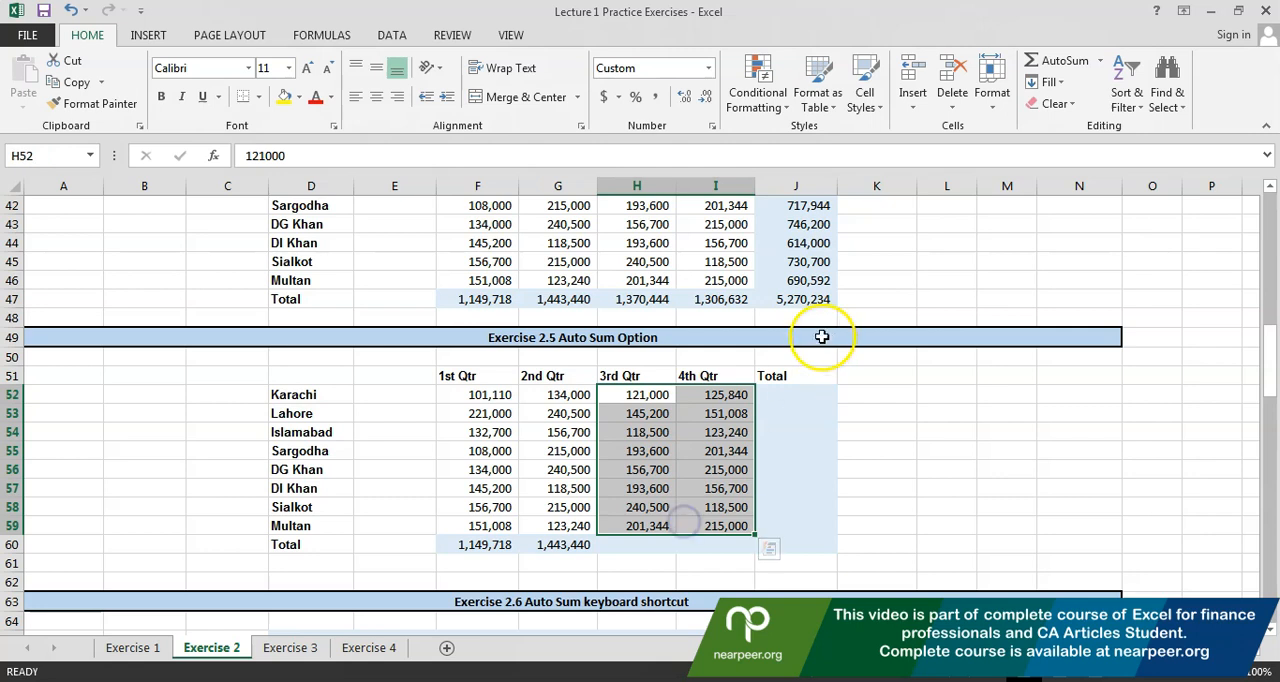
click(1060, 60)
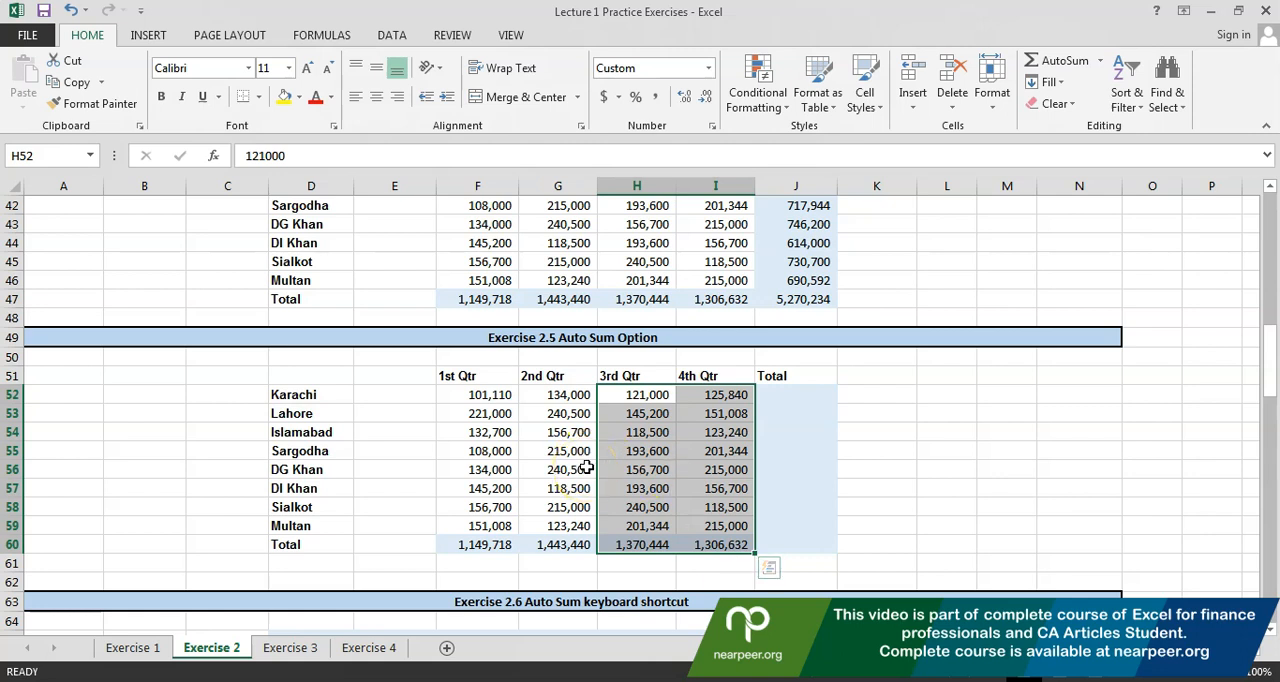
Total every city row of Exercise 2.5 in J52:J59 at once by applying AutoSum to the range F52:J59
drag(500, 400, 786, 519)
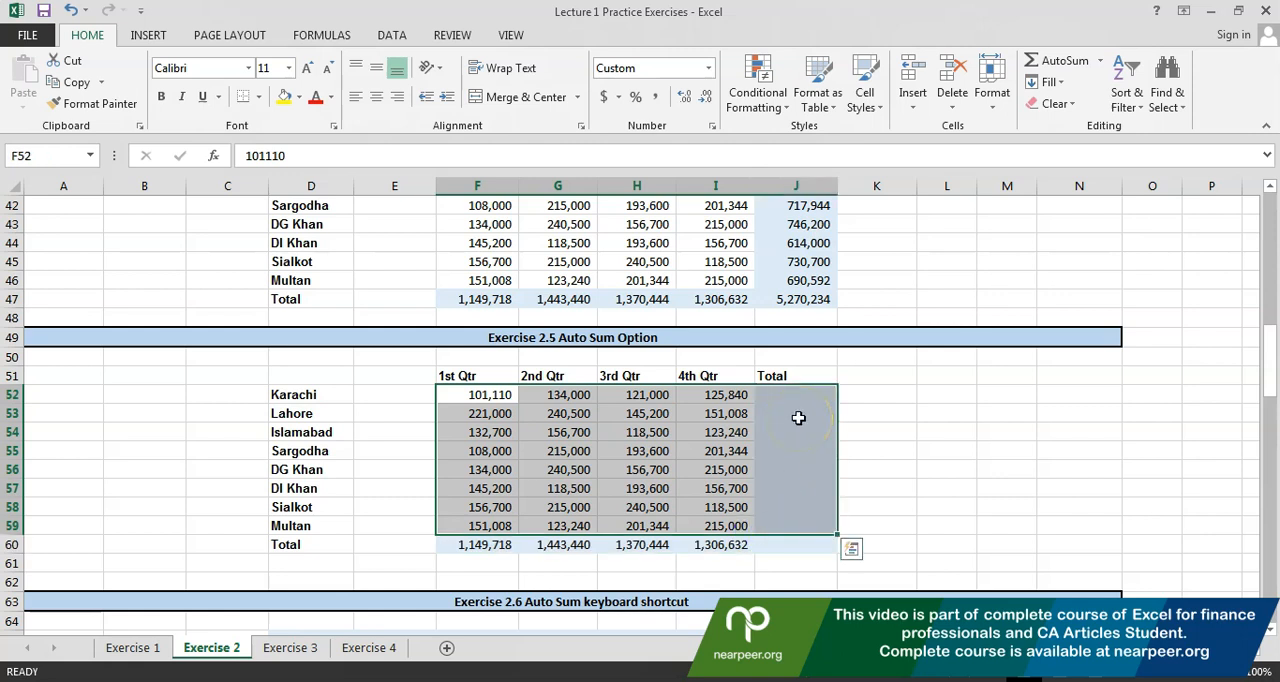
click(545, 413)
drag(490, 394, 785, 519)
click(1060, 61)
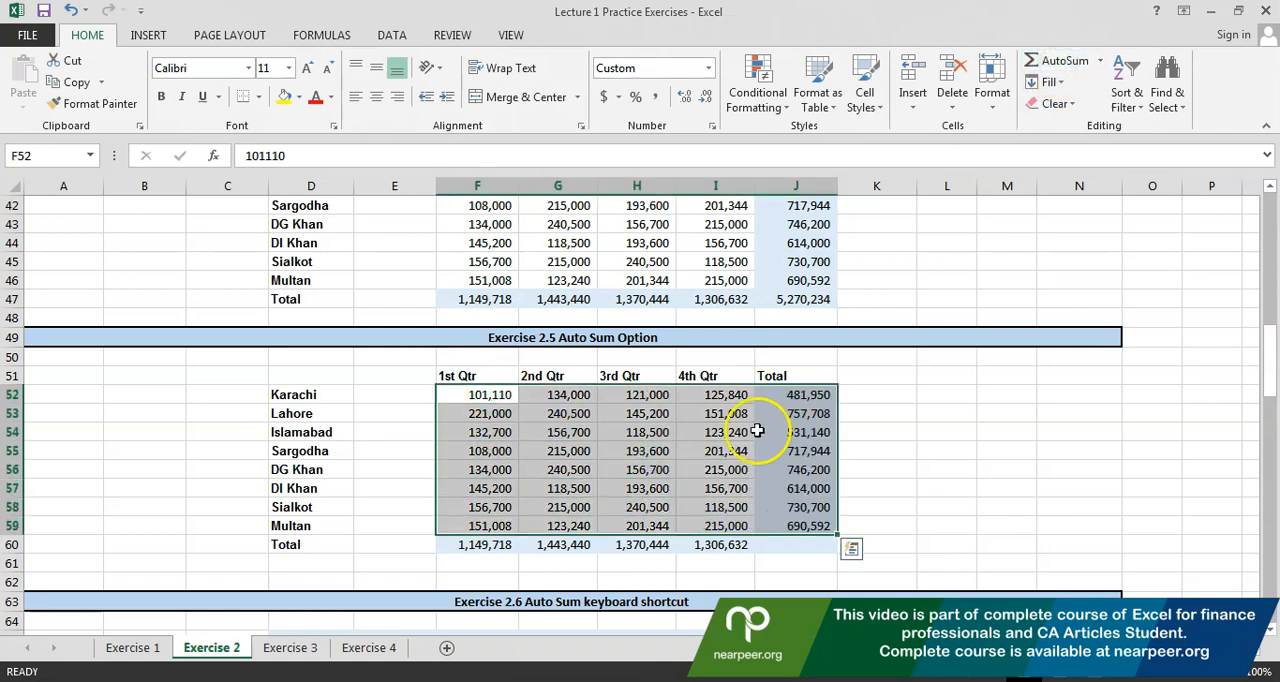
Check which cells the AutoSum formulas for Karachi in J52 and Lahore in J53 refer to
click(780, 394)
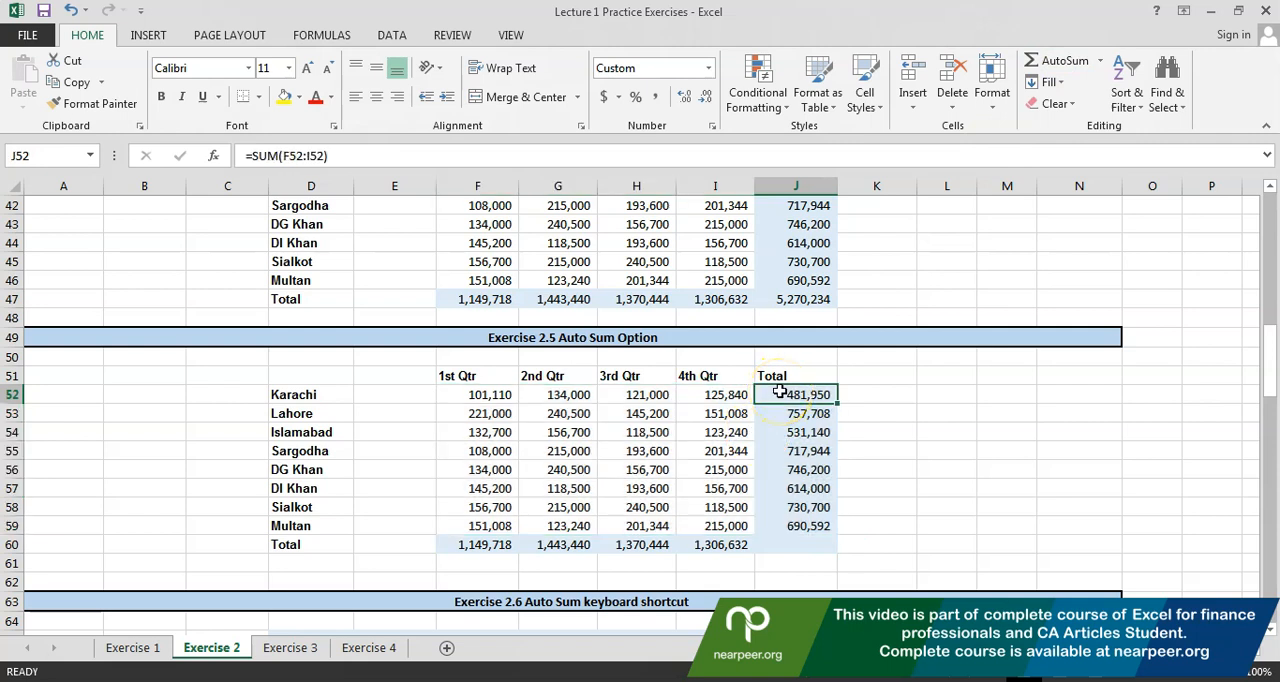
key(Left)
key(shift+Left)
key(shift+Left)
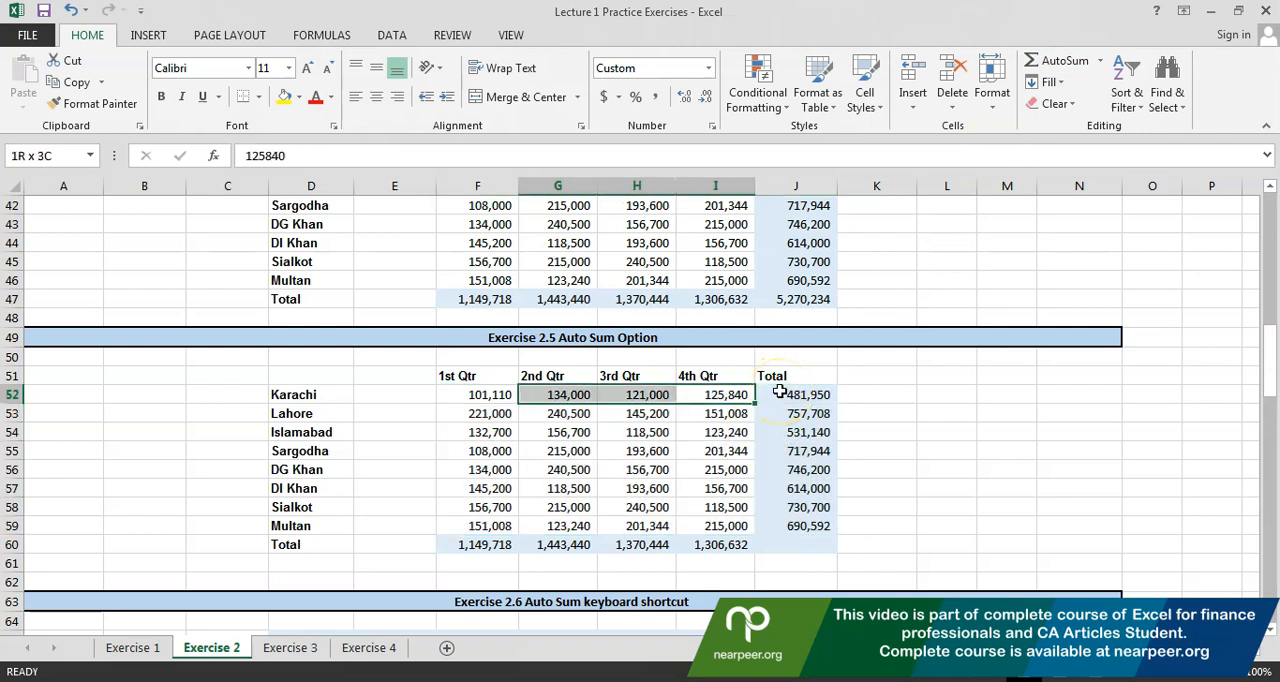
key(Right)
key(Right)
key(Left)
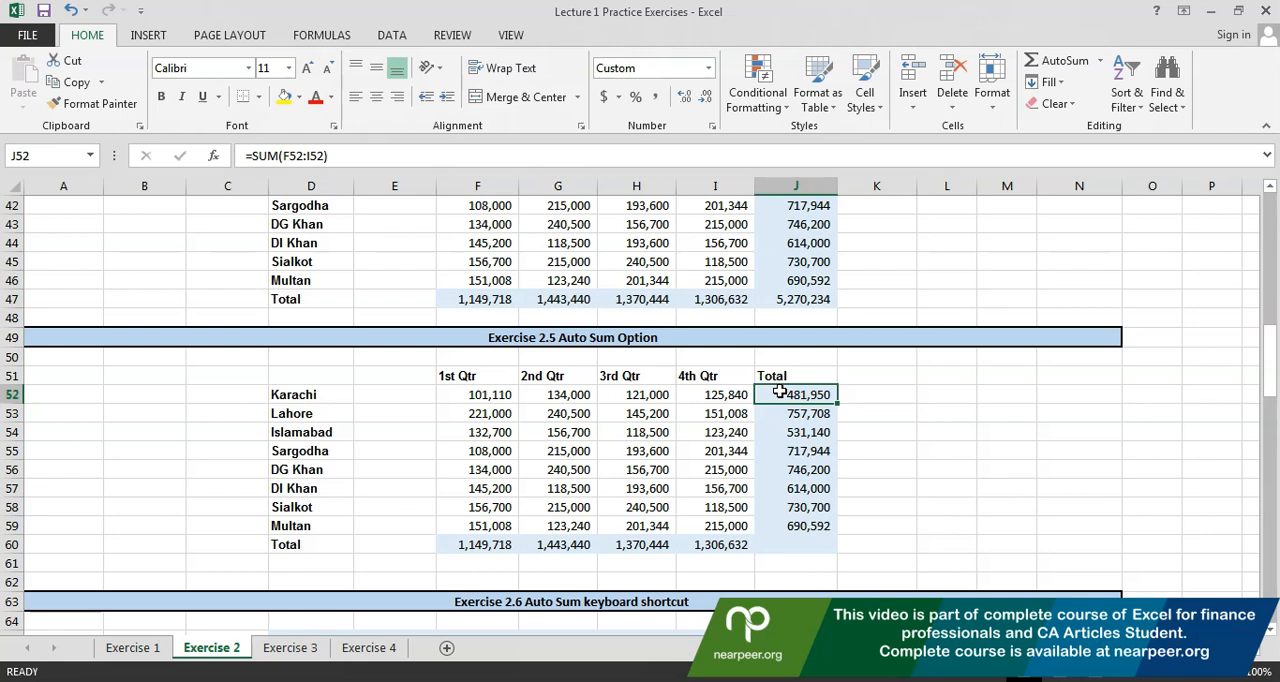
double_click(780, 394)
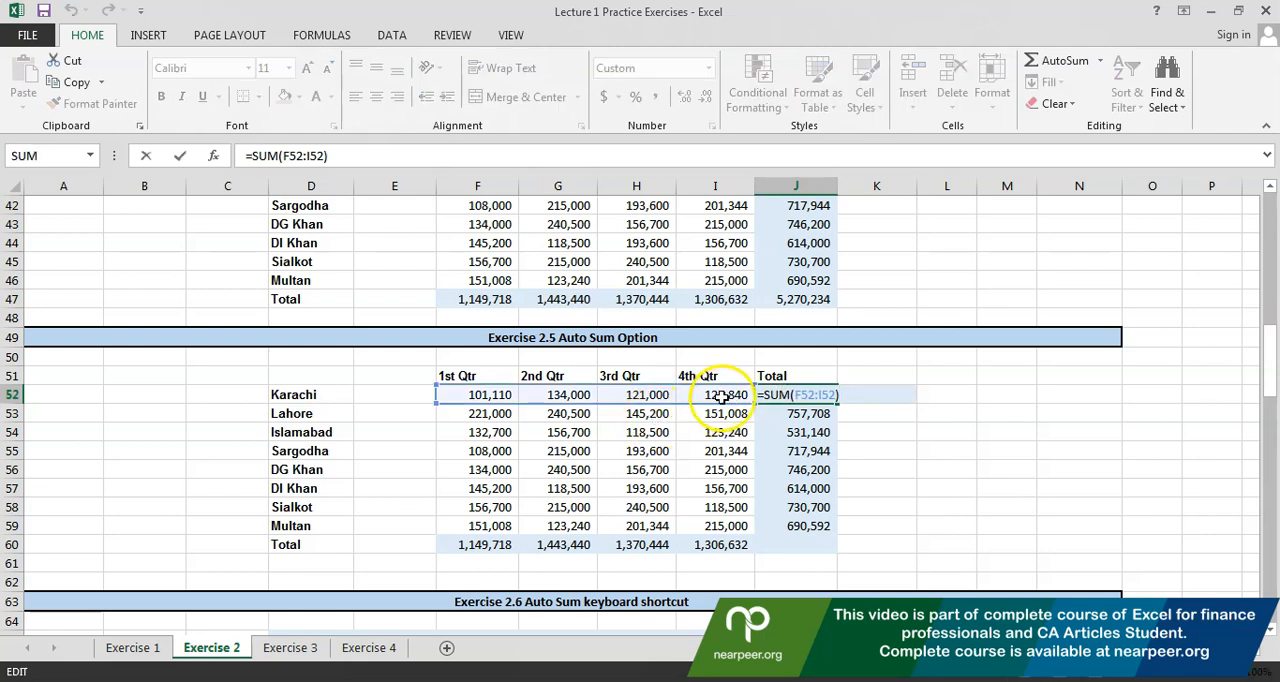
key(Return)
key(F2)
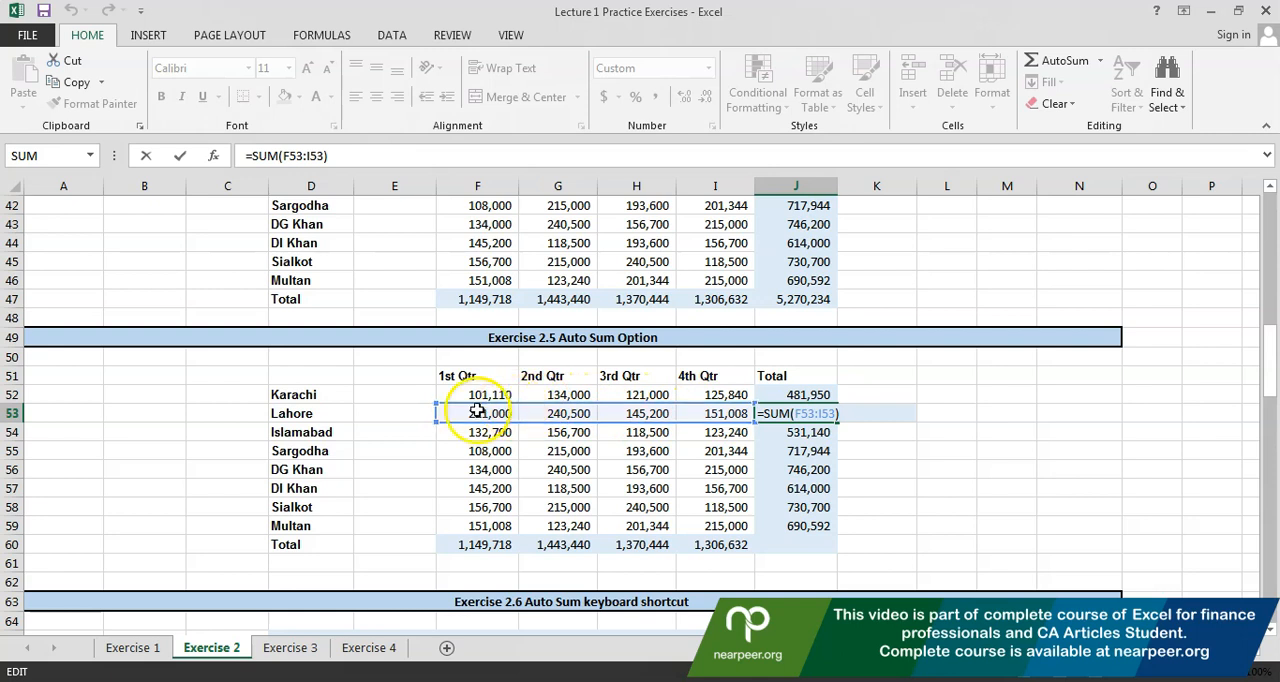
Check the ranges used by the AutoSum formulas for DI Khan, Sialkot and Multan in J57, J58 and J59
key(Return)
key(Down)
key(Down)
key(Down)
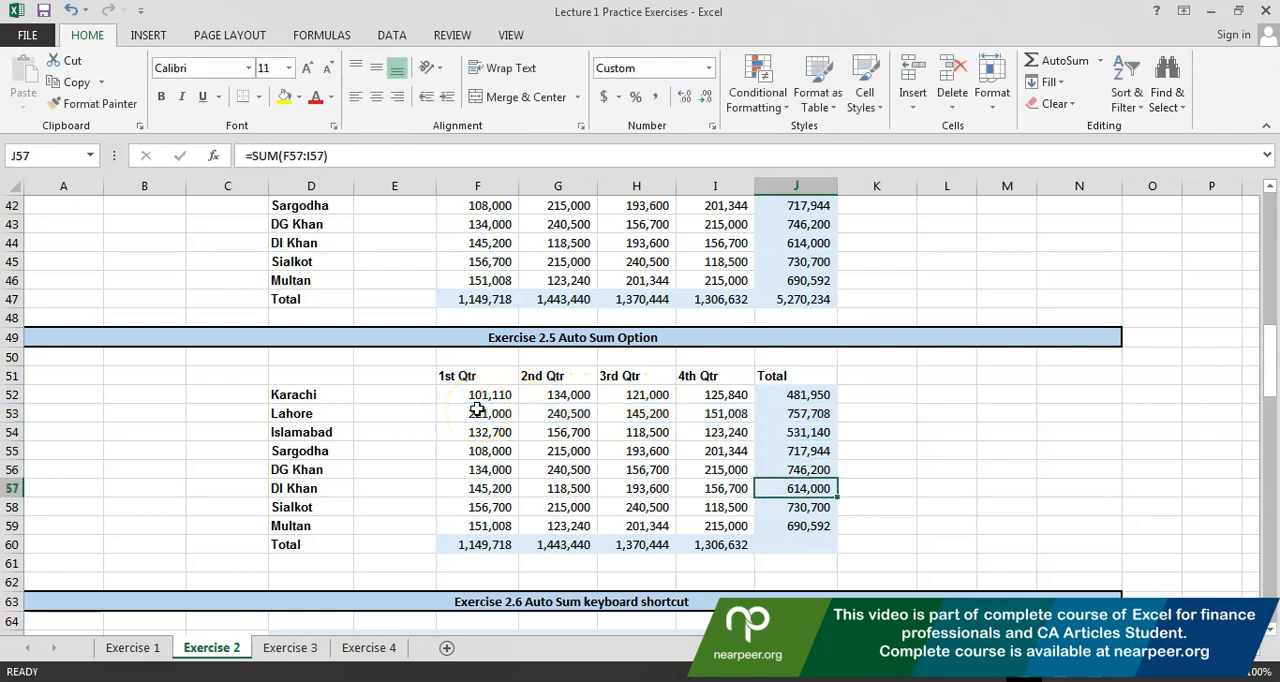
key(F2)
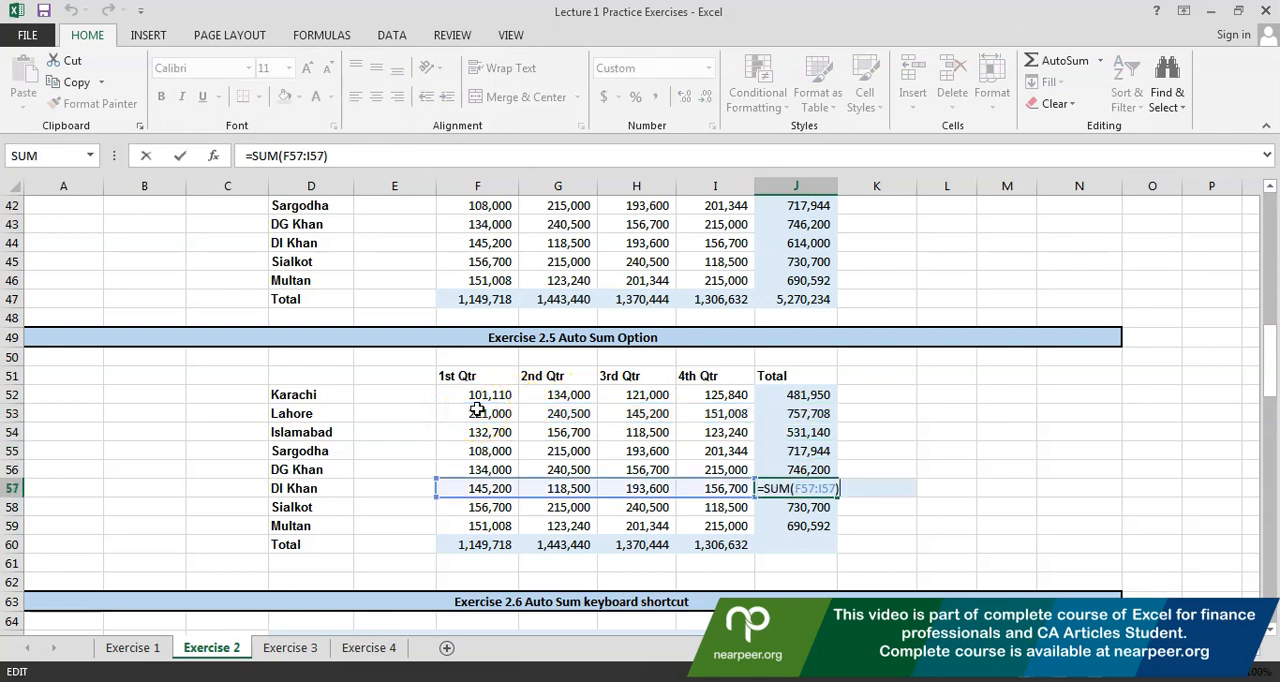
key(Escape)
key(Down)
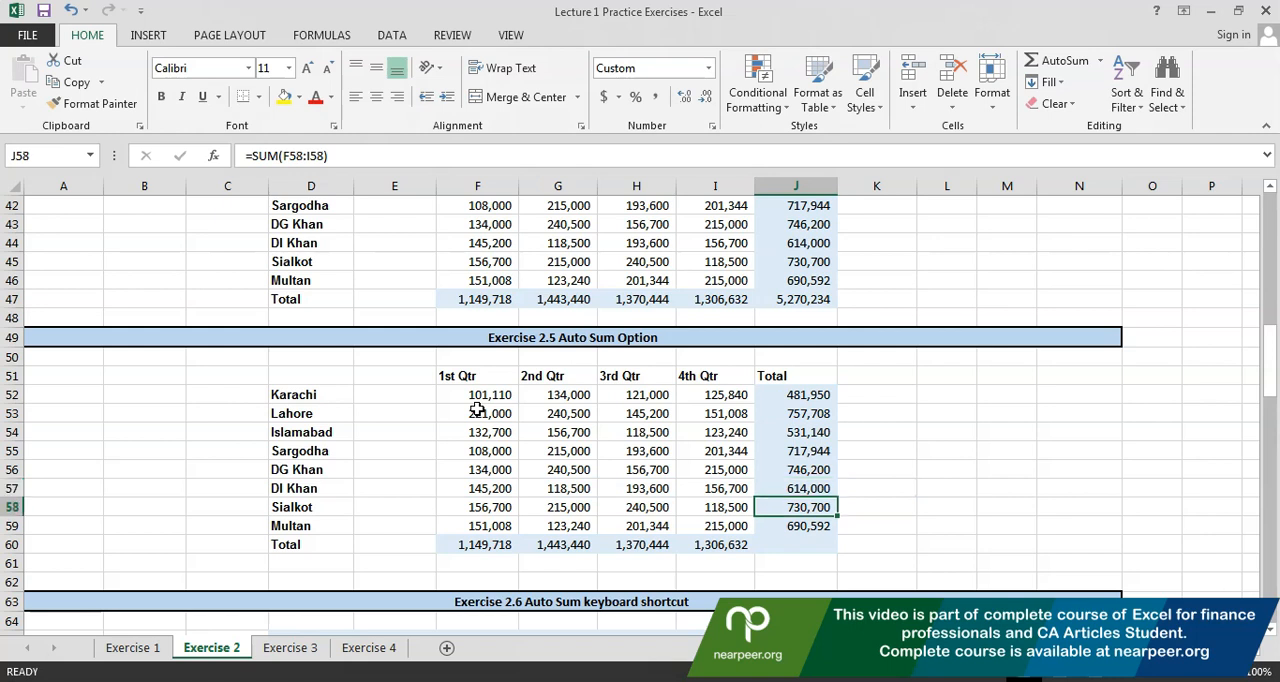
key(F2)
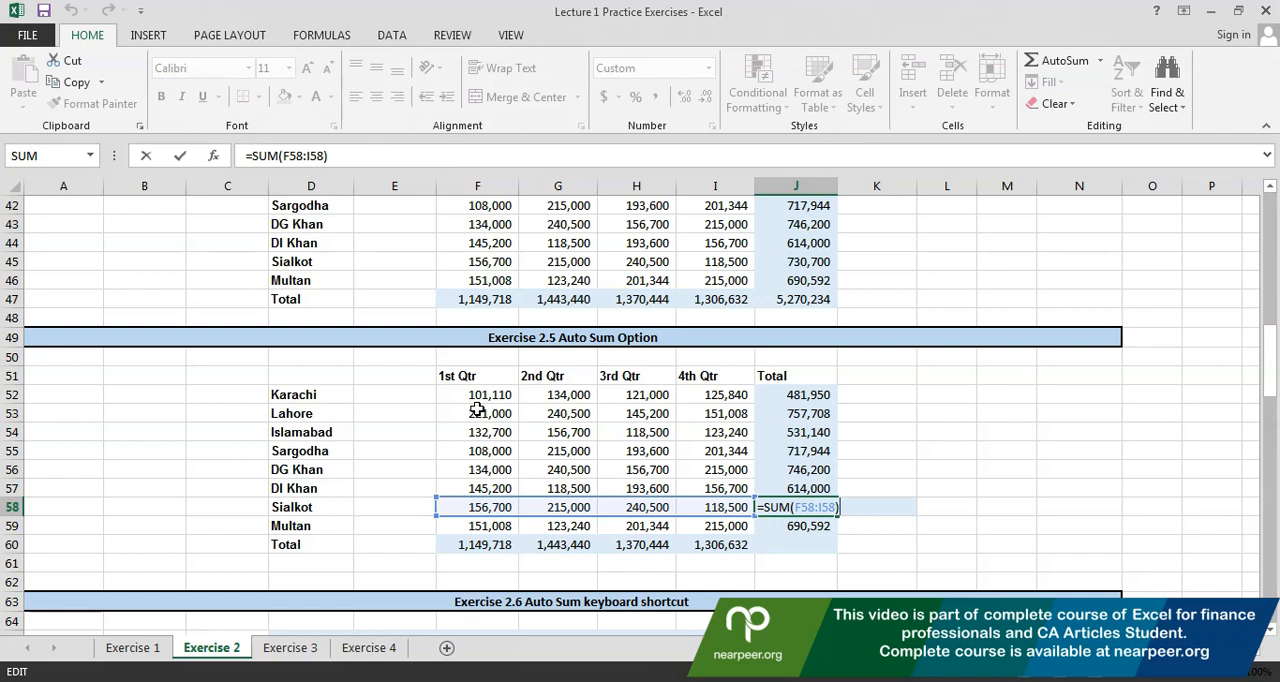
key(Escape)
key(Down)
key(F2)
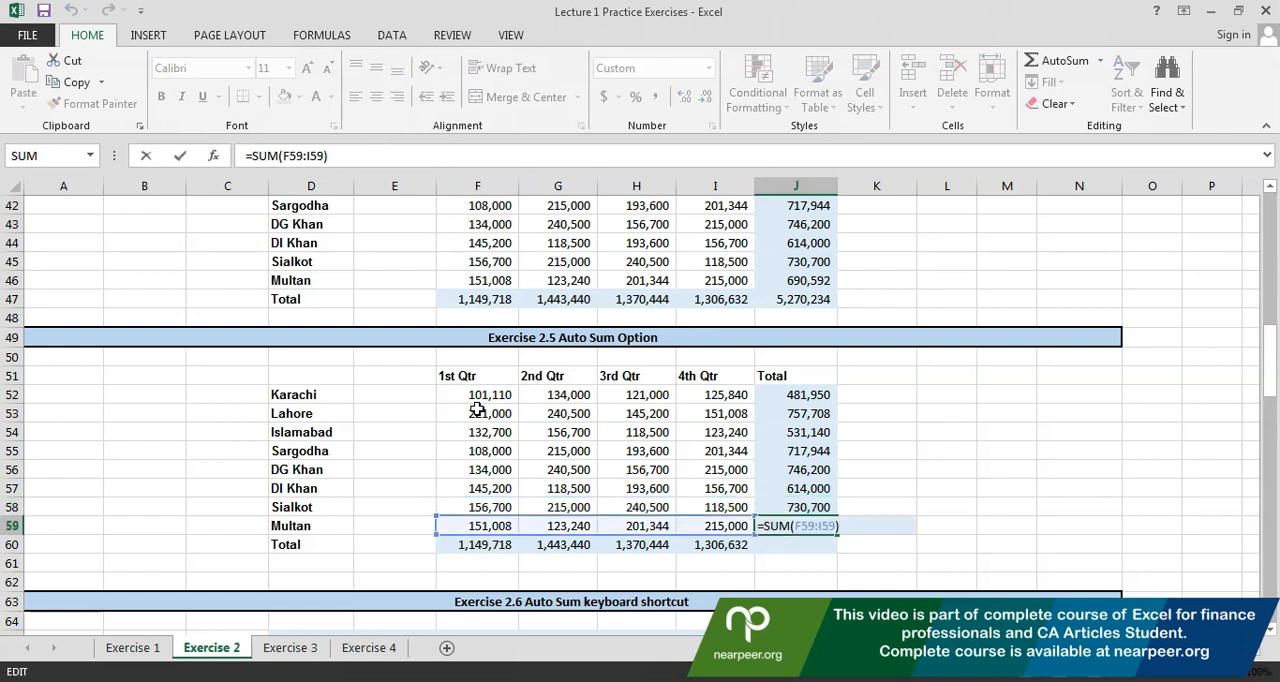
Calculate the grand total of Exercise 2.5 in J60 by applying AutoSum to the city totals in J52:J59
key(Escape)
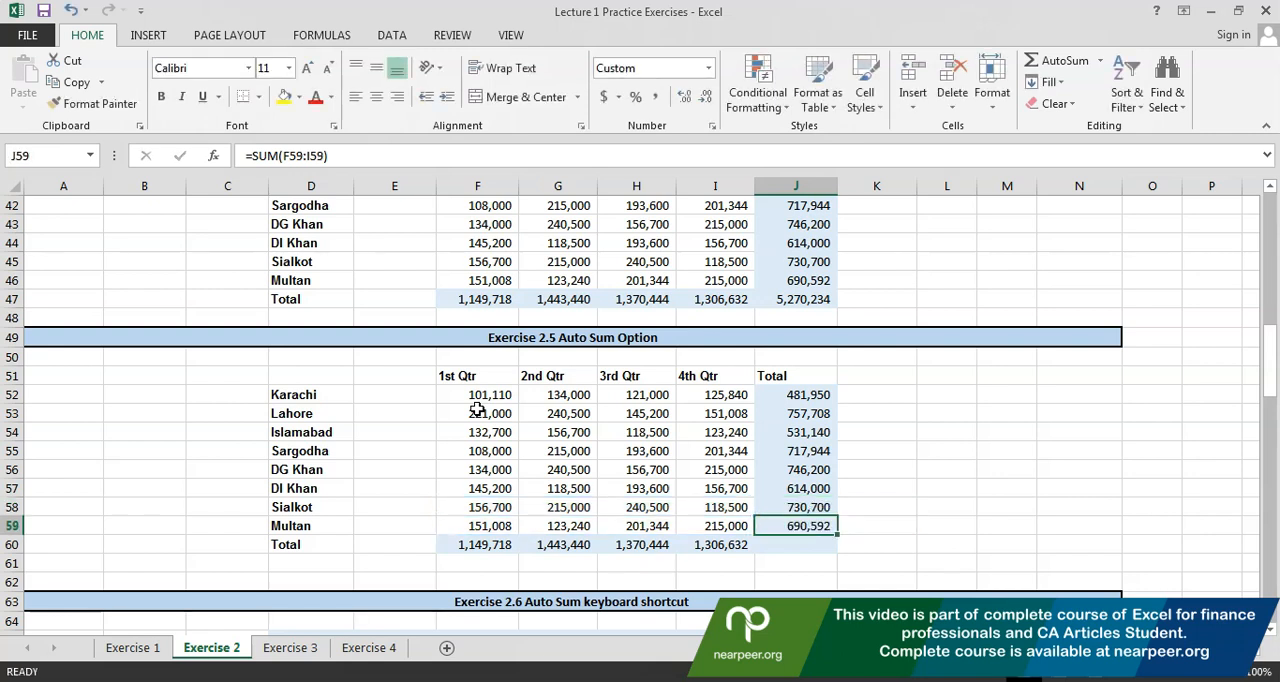
key(Down)
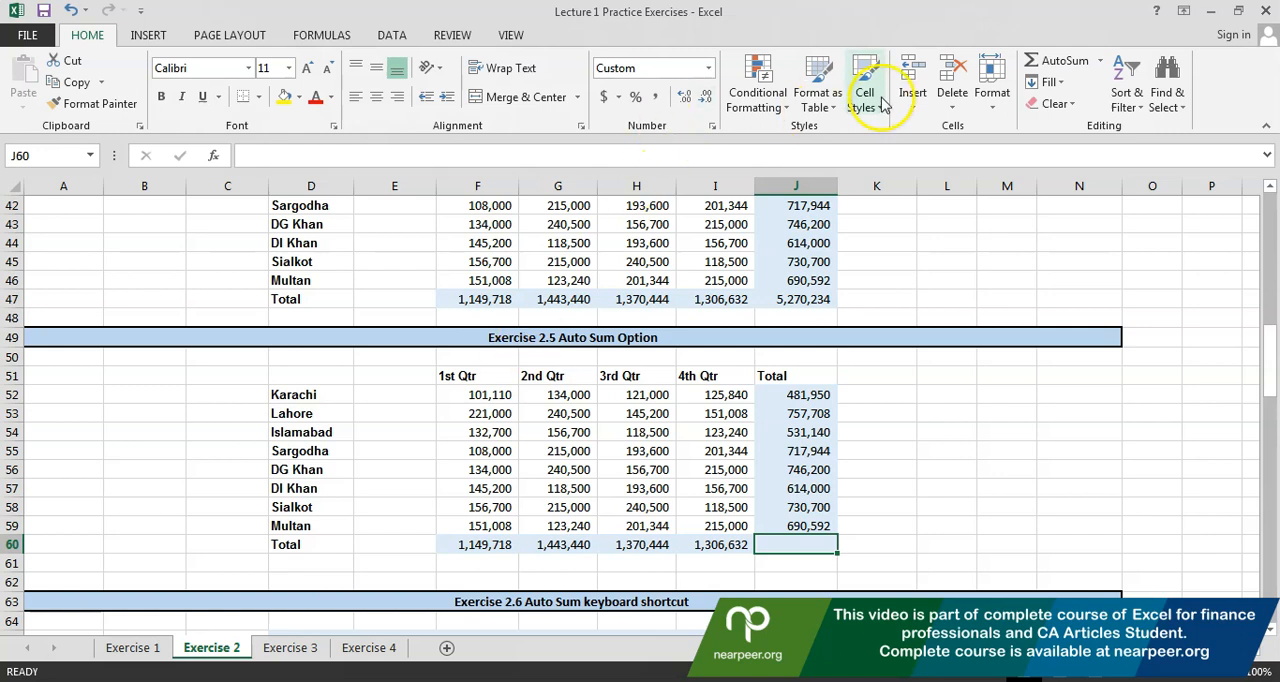
click(1040, 62)
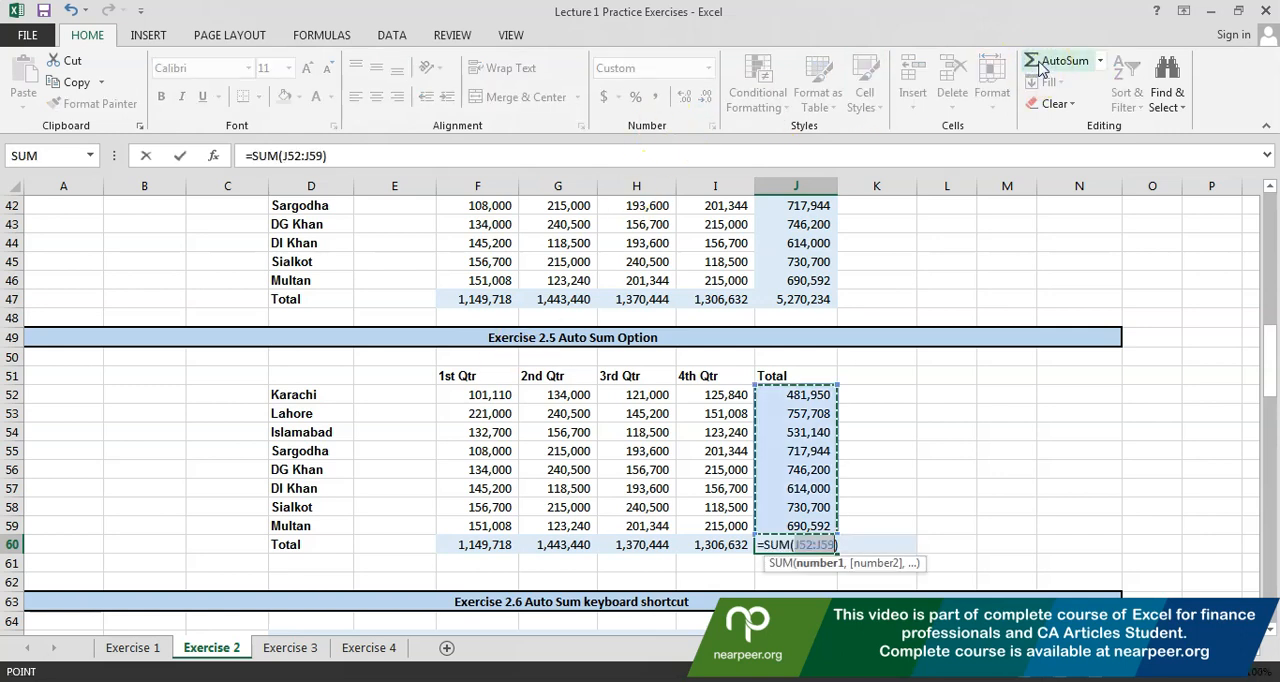
key(Return)
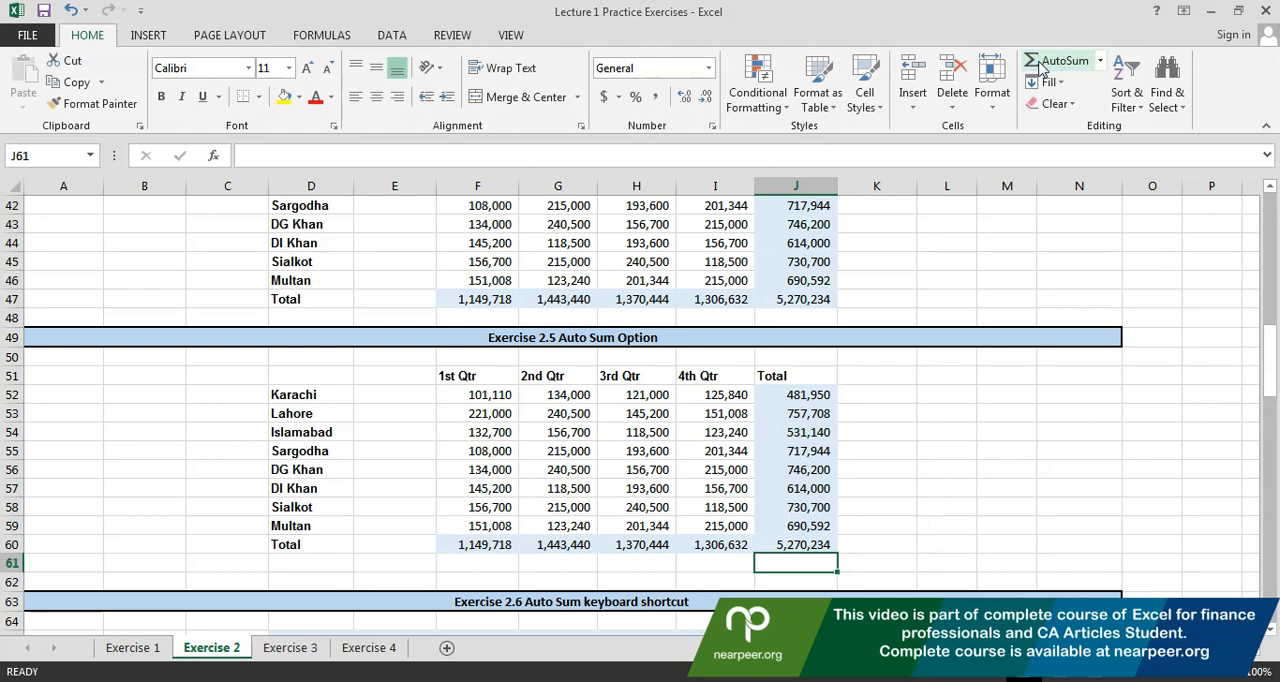
Total all quarters and cities of Exercise 2.6 at once by applying AutoSum to the range F67:J75
key(Down)
key(Down)
key(Down)
key(Down)
key(Down)
key(Down)
key(Down)
key(Down)
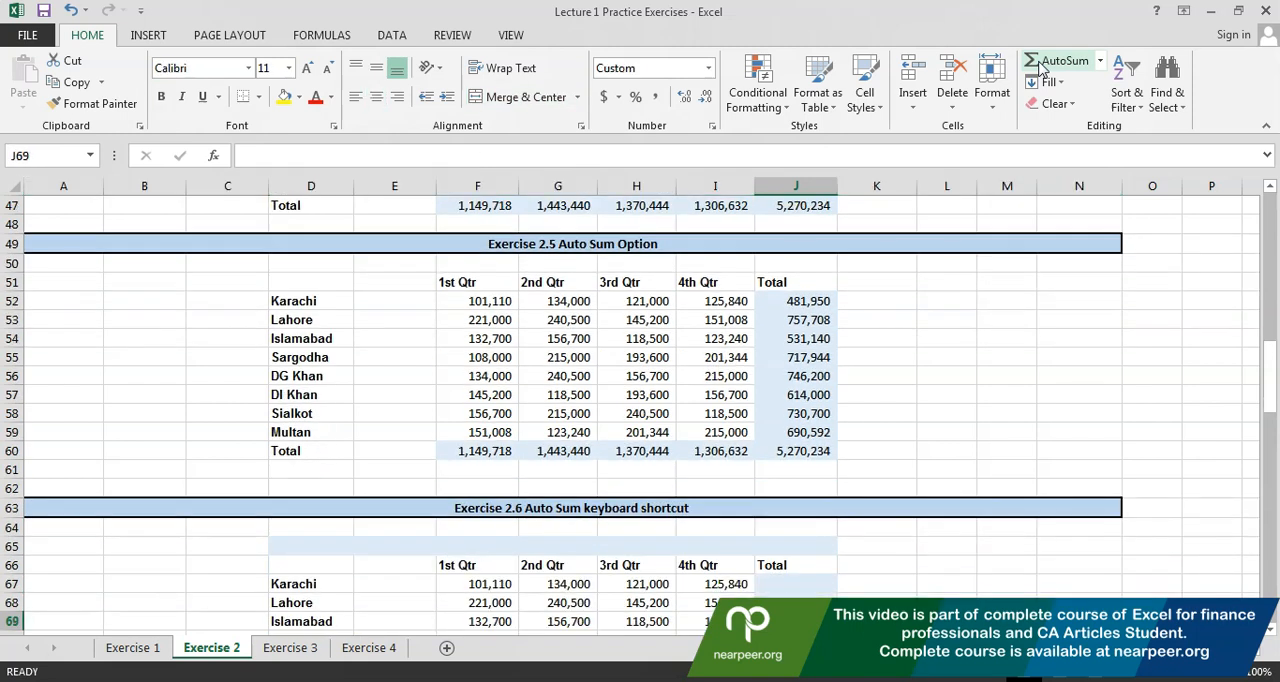
key(Down)
key(Down)
key(Down)
key(Down)
key(Down)
key(Down)
key(Down)
key(Down)
key(Down)
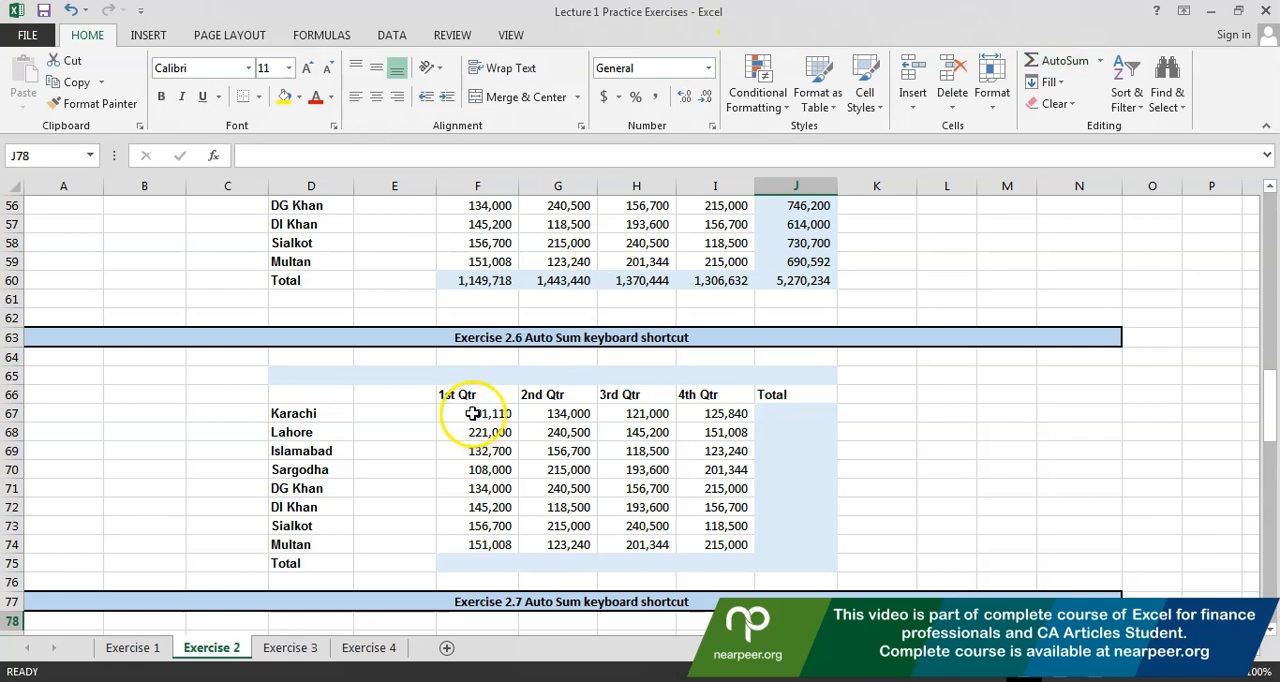
drag(473, 413, 778, 563)
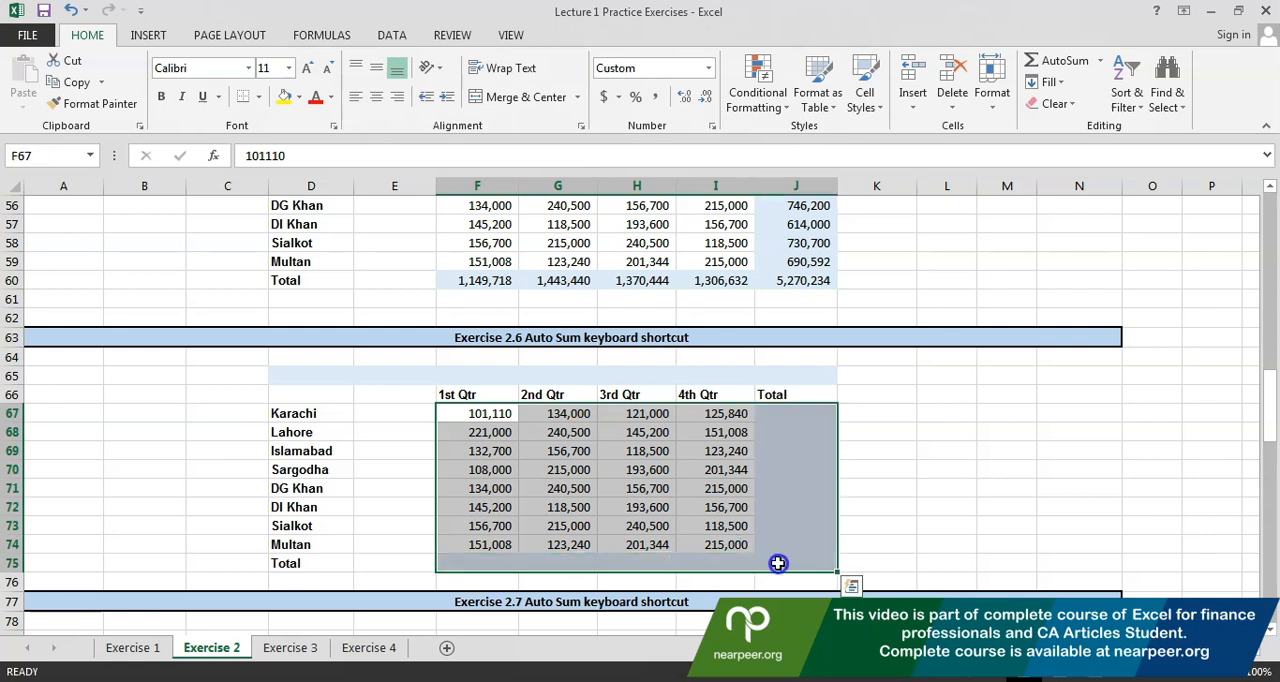
click(1040, 62)
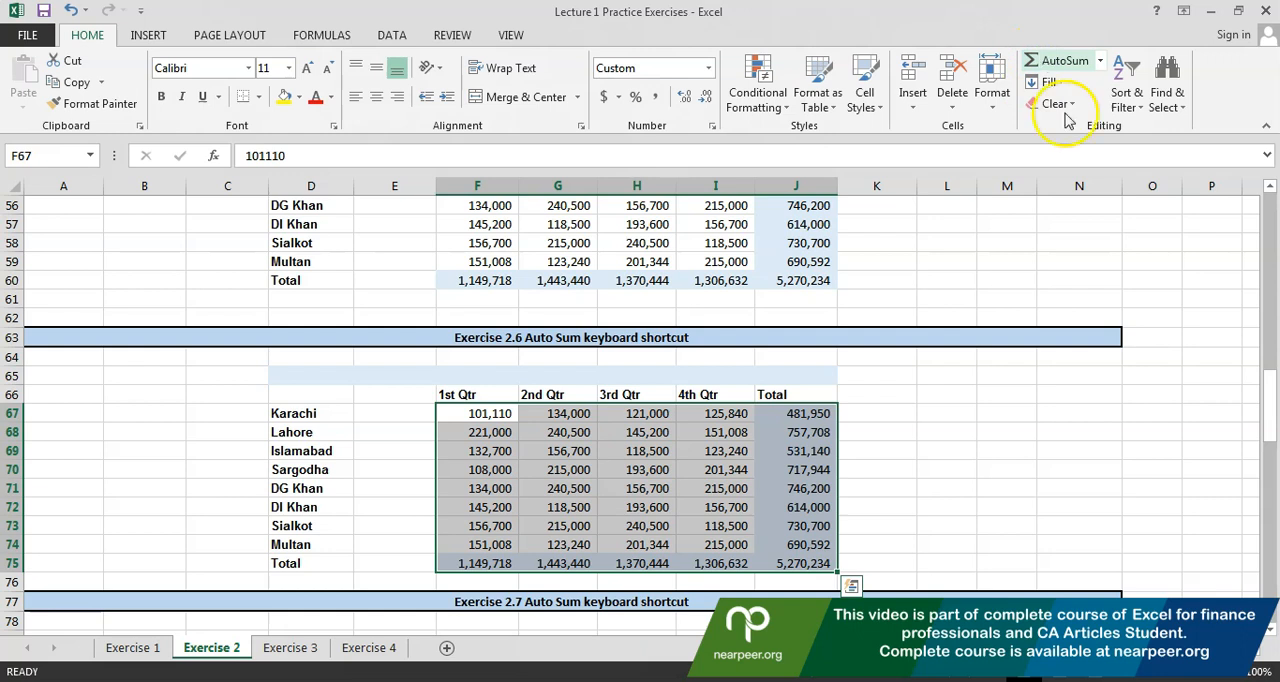
Check which cells the AutoSum formulas for the Exercise 2.6 city totals refer to, starting with Karachi in J67
click(797, 432)
key(Up)
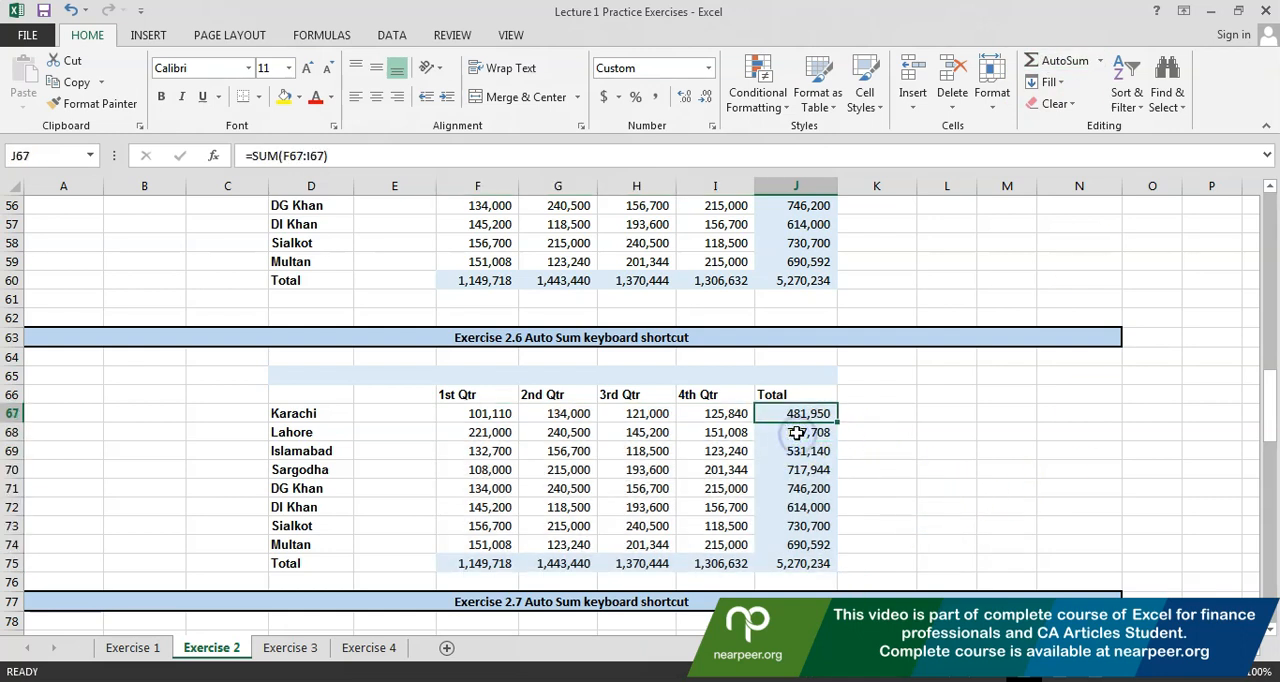
key(alt+equal)
key(Return)
key(alt+equal)
key(Return)
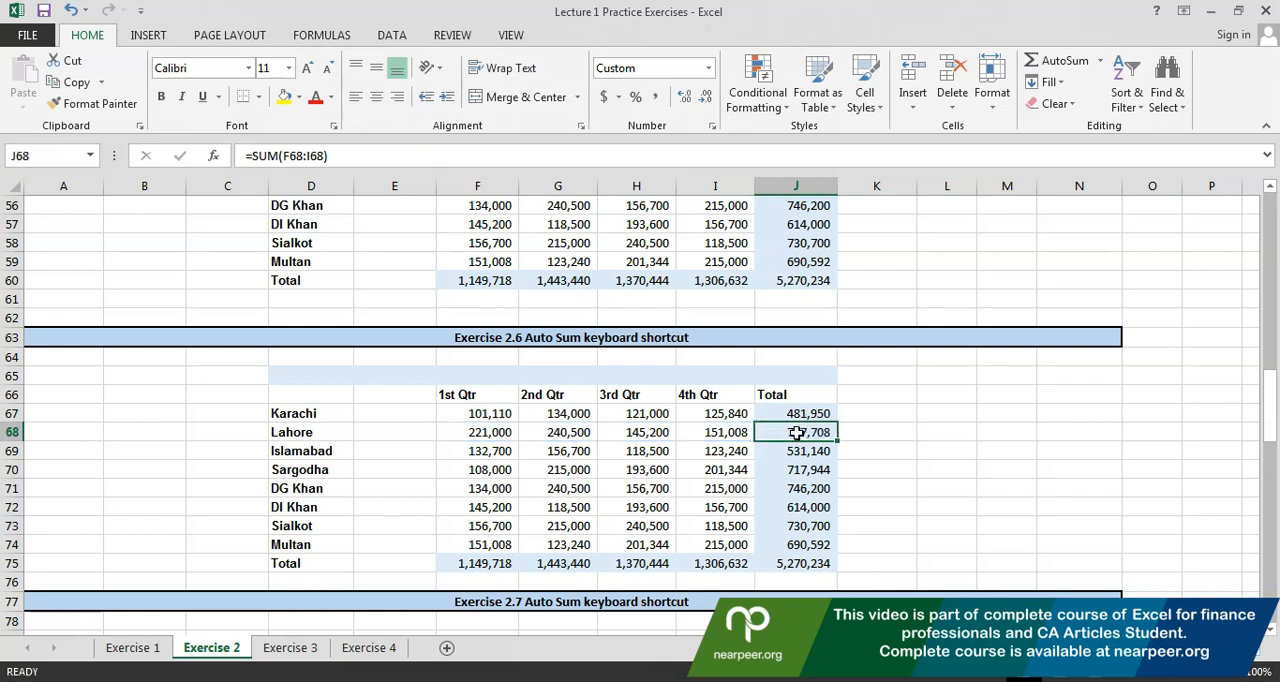
key(alt+equal)
key(Return)
key(alt+equal)
key(Return)
Check the ranges used by the Exercise 2.6 quarter totals in F75:I75 and the grand total in J75
key(alt+equal)
key(Return)
key(Left)
key(Left)
key(Left)
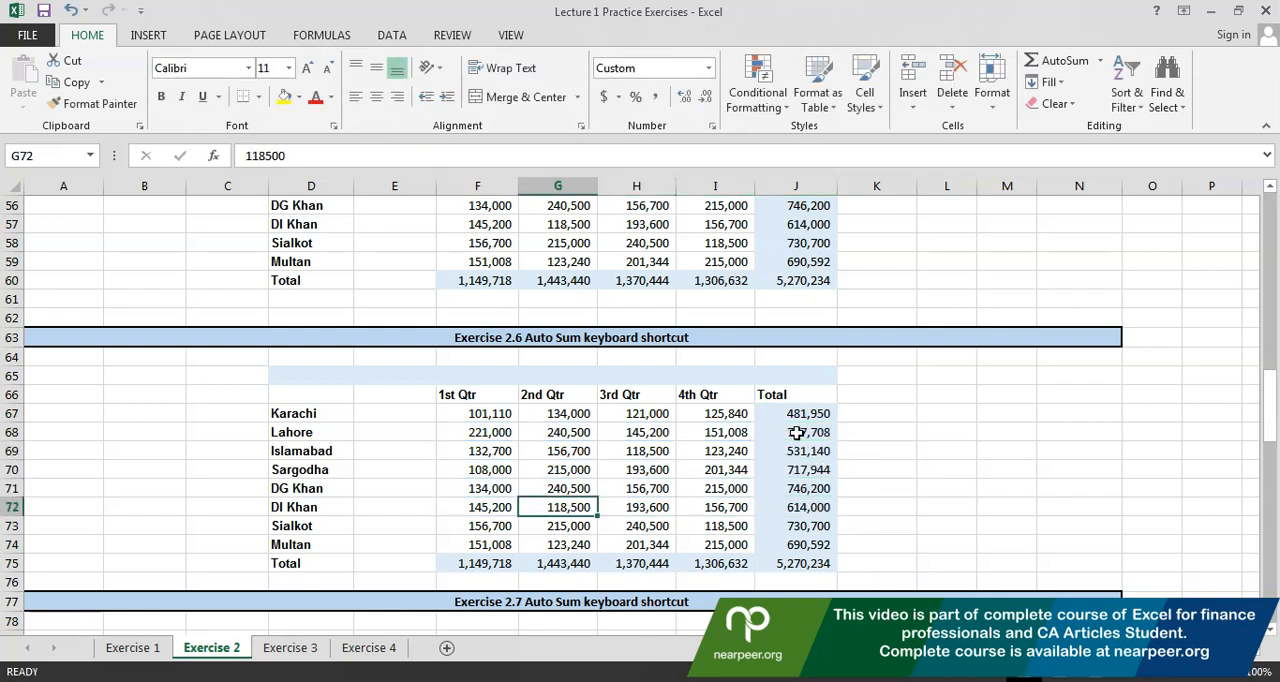
key(Down)
key(Down)
key(Left)
key(Down)
key(alt+equal)
key(Tab)
key(alt+equal)
key(Tab)
key(alt+equal)
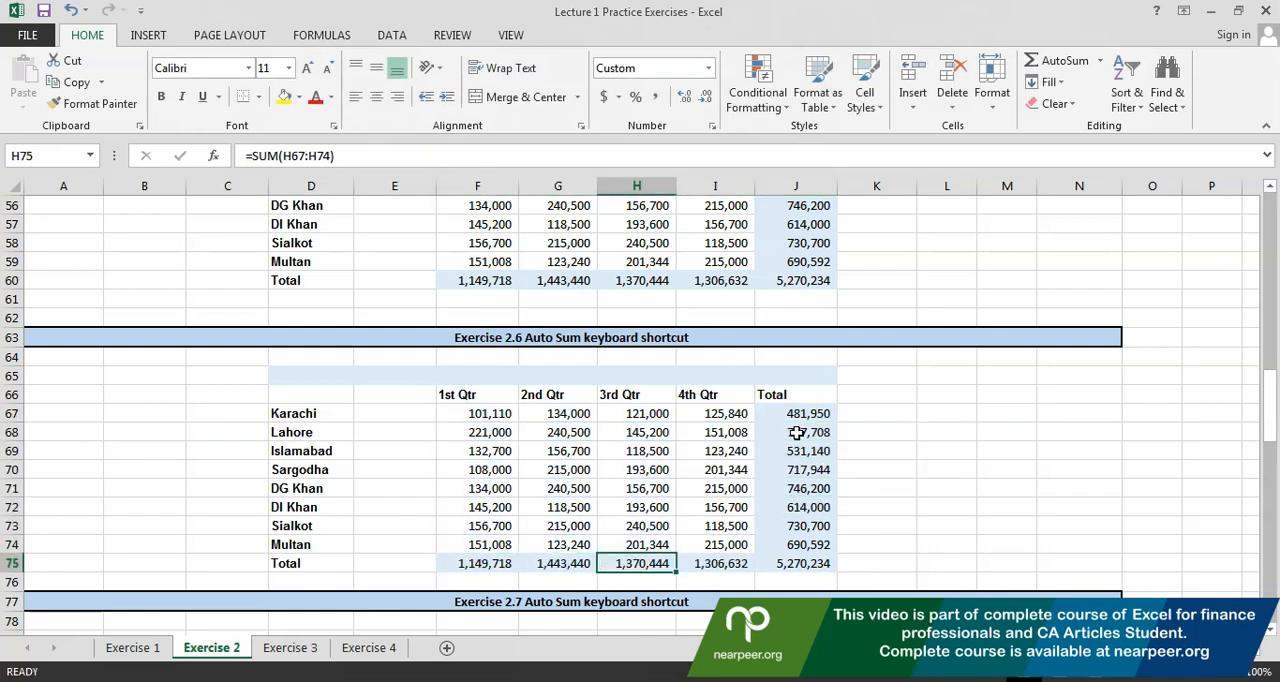
key(Tab)
key(alt+equal)
key(Tab)
key(alt+equal)
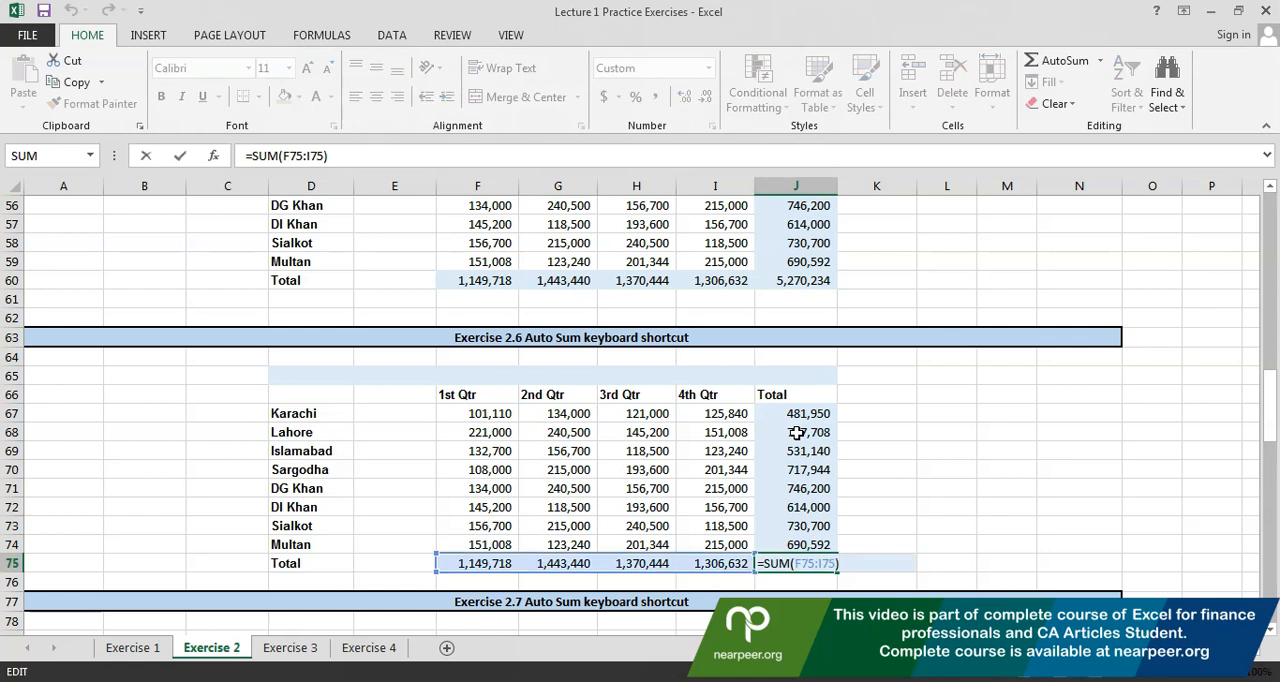
Review the Exercise 2.5 quarter totals in F60:I60, the city totals above J60 and the grand total in J60
drag(720, 283, 505, 284)
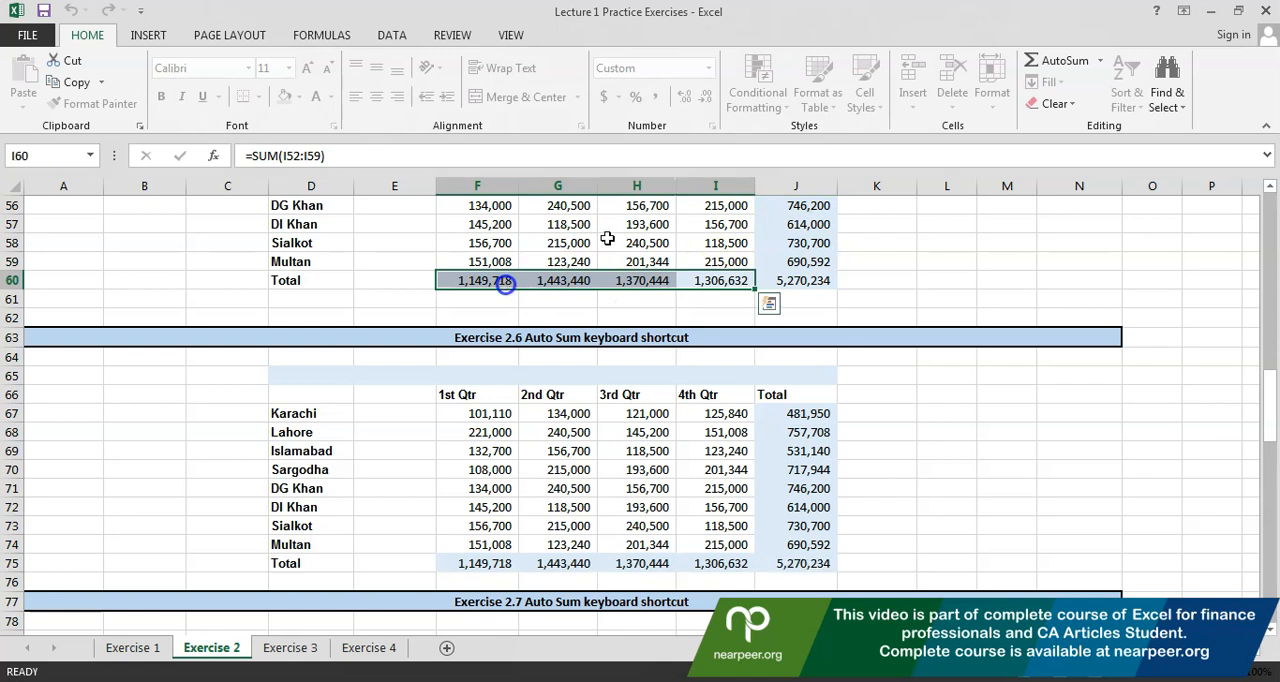
drag(780, 261, 769, 200)
click(780, 283)
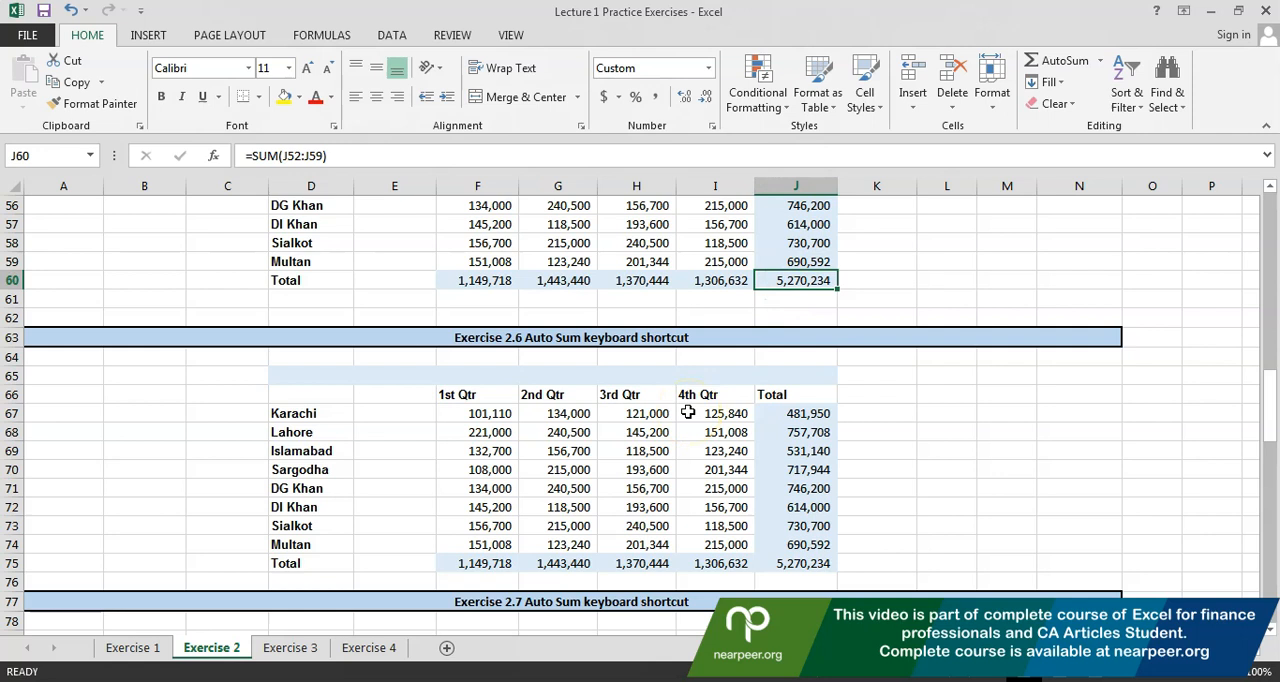
Select the Exercise 2.7 quarterly figures together with their empty total row and column, F80:J88
click(688, 413)
key(Down)
key(Down)
key(Down)
key(Down)
key(Down)
key(Down)
key(Down)
key(Down)
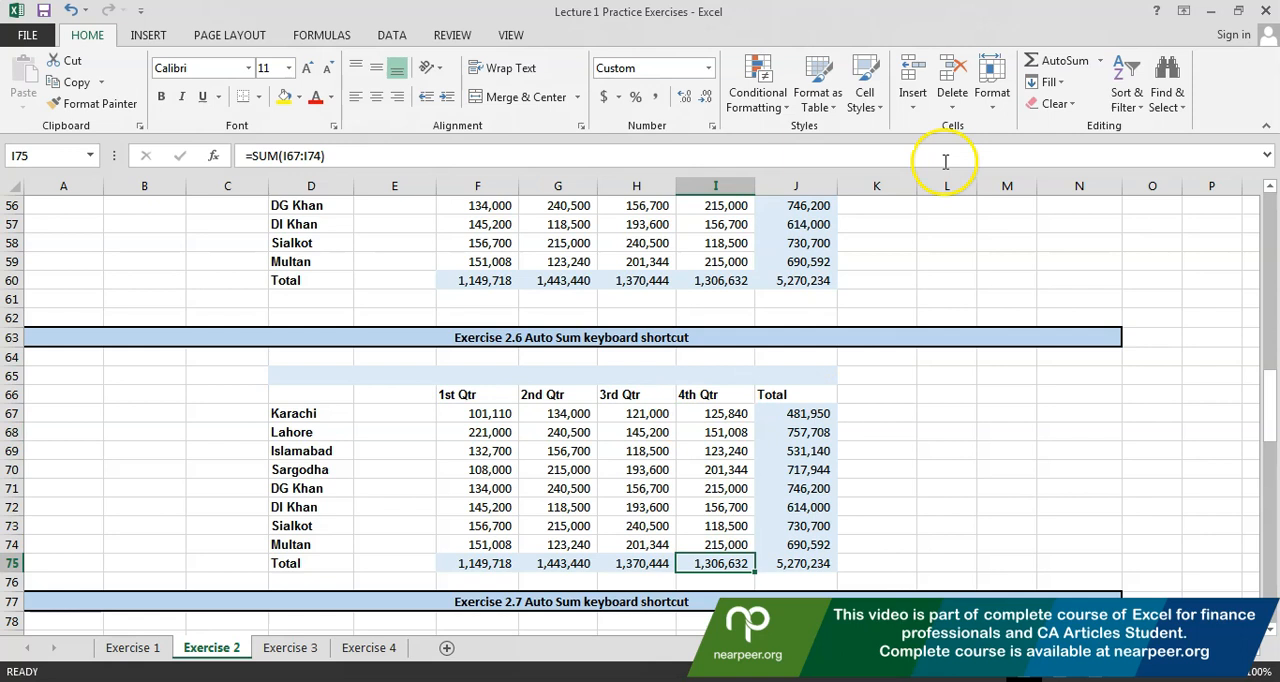
key(Down)
key(Down)
key(Down)
key(Down)
key(Down)
key(Down)
key(Down)
key(Down)
key(Down)
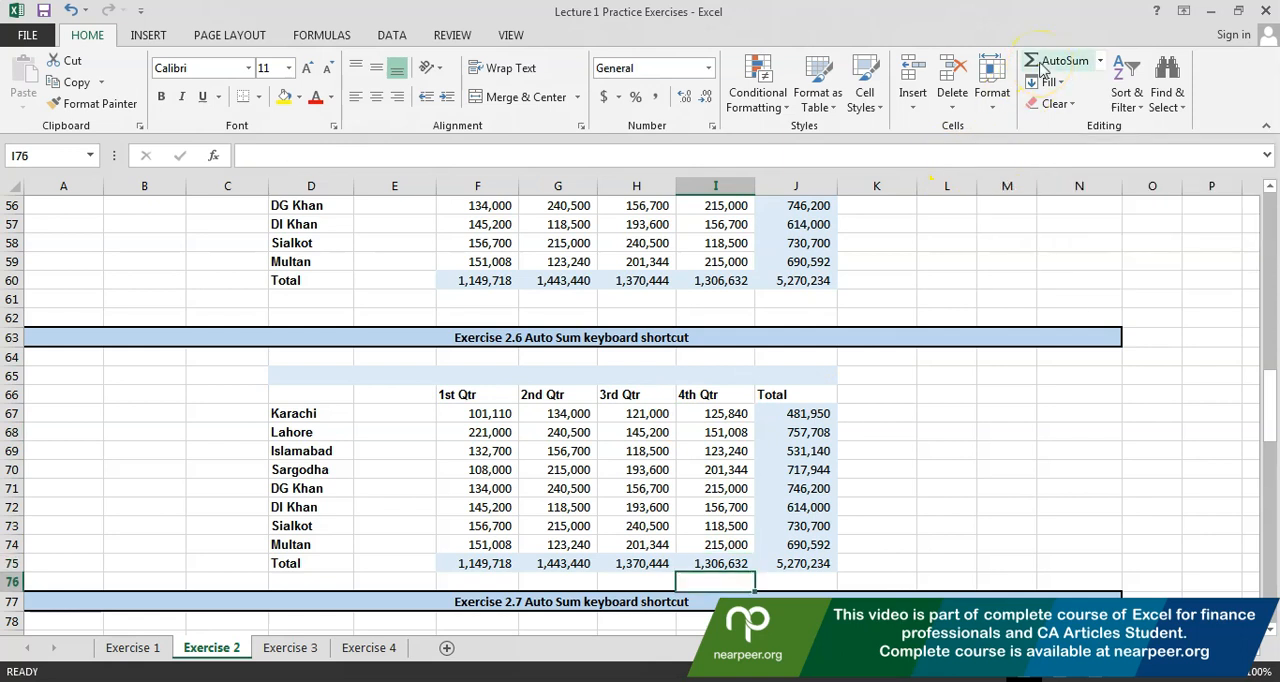
key(Down)
key(Down)
key(Down)
key(Down)
key(Down)
key(Down)
key(Down)
key(Down)
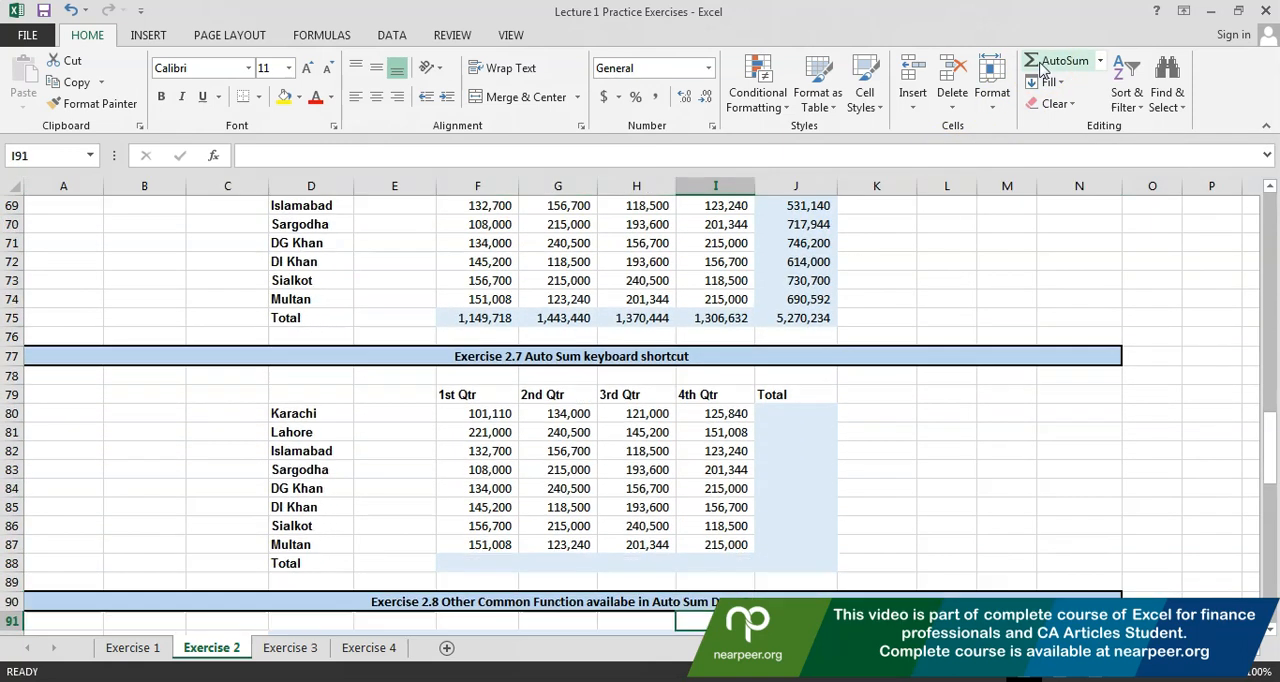
drag(480, 395, 763, 538)
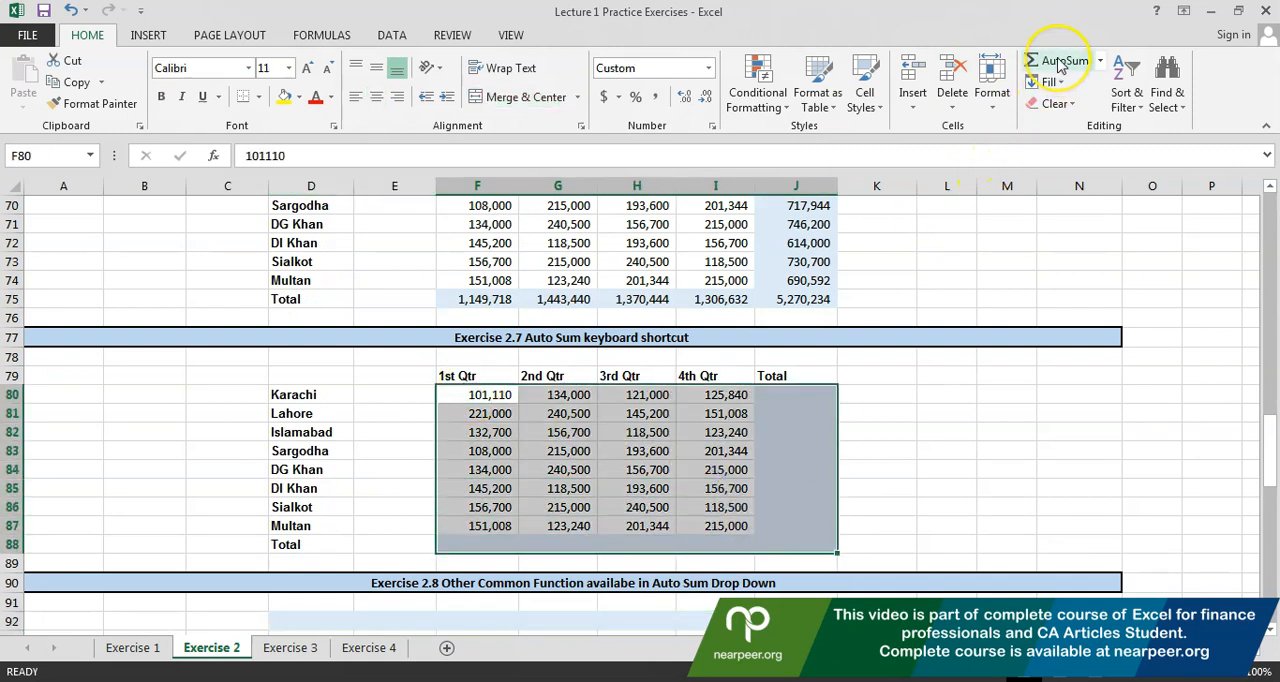
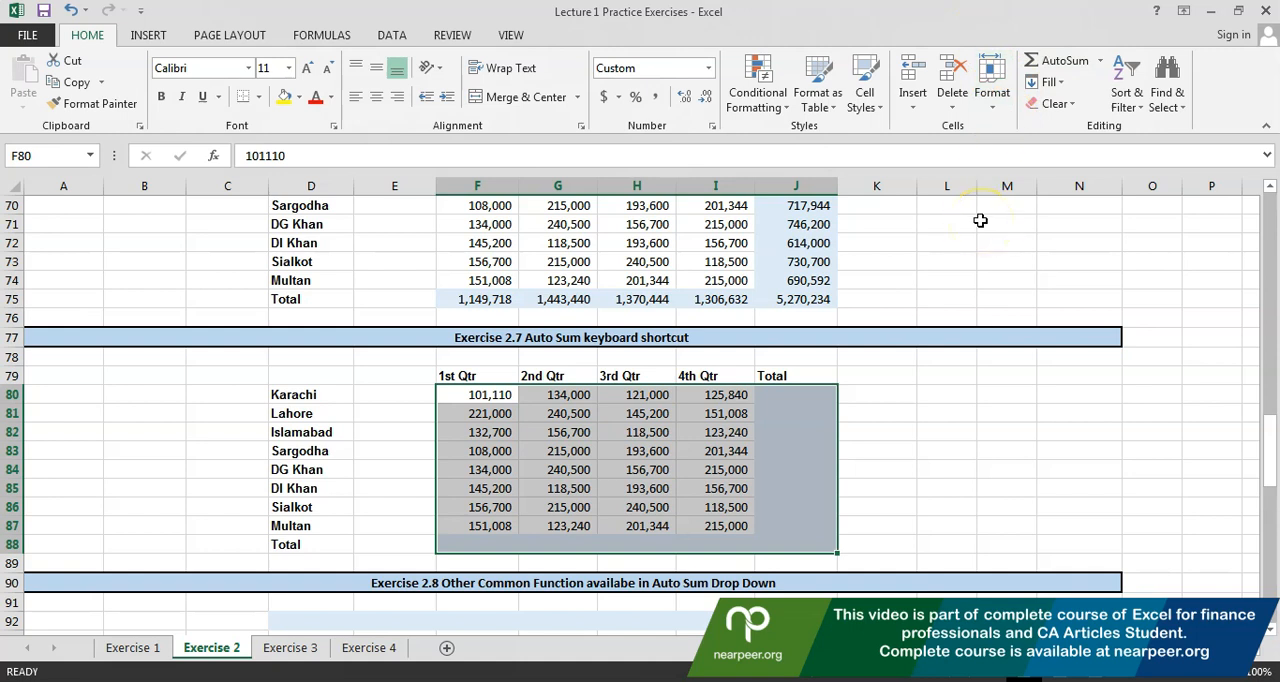
Fill the Exercise 2.7 city totals, quarter totals and grand total with AutoSum, and check the 1st Qtr total formula in F88
key(alt+equal)
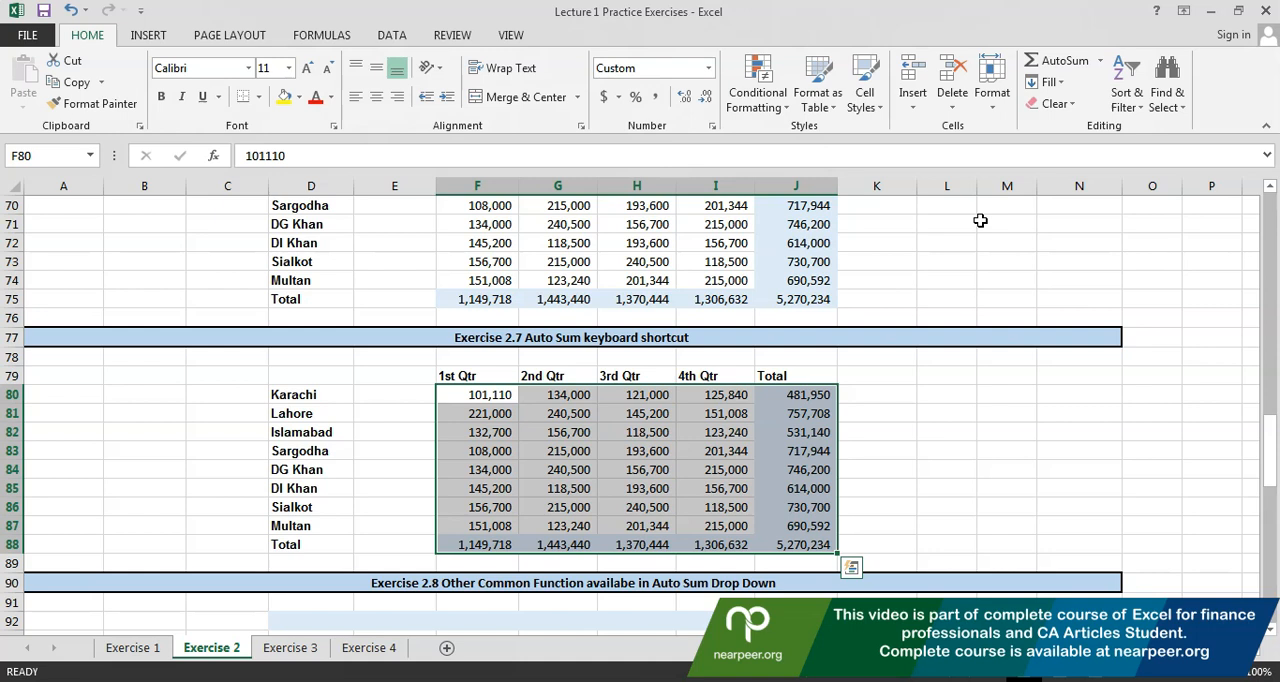
key(Down)
key(Down)
key(Down)
key(Down)
key(Down)
key(Down)
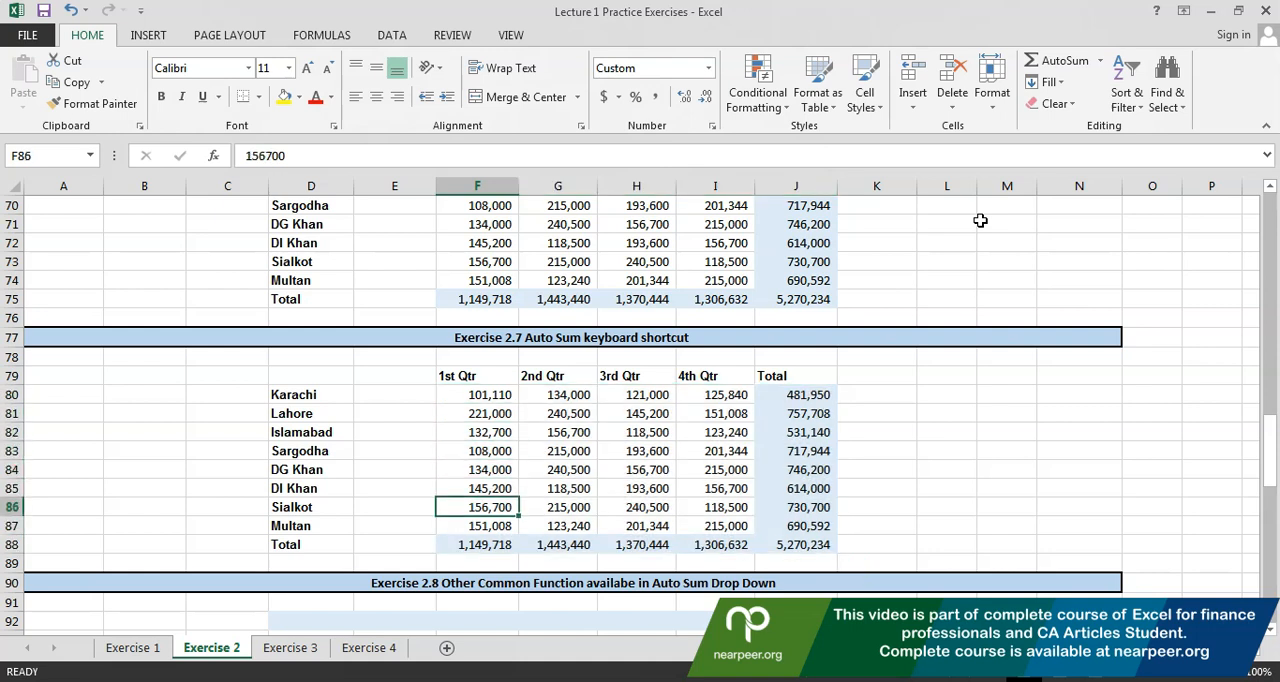
key(Down)
key(Down)
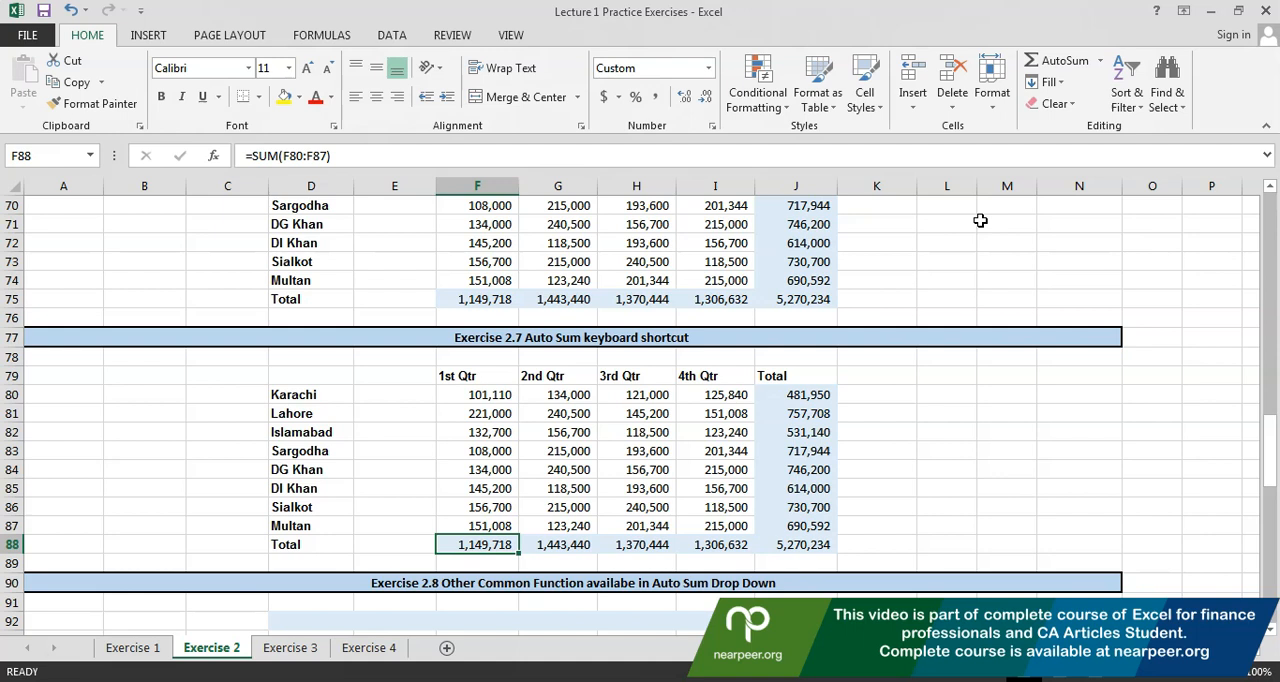
Select the 1st Qtr figures of all eight cities in Exercise 2.8, F94:F101
key(Down)
key(Down)
key(Down)
key(Down)
key(Down)
key(Down)
key(Down)
key(Down)
key(Down)
key(Down)
key(Down)
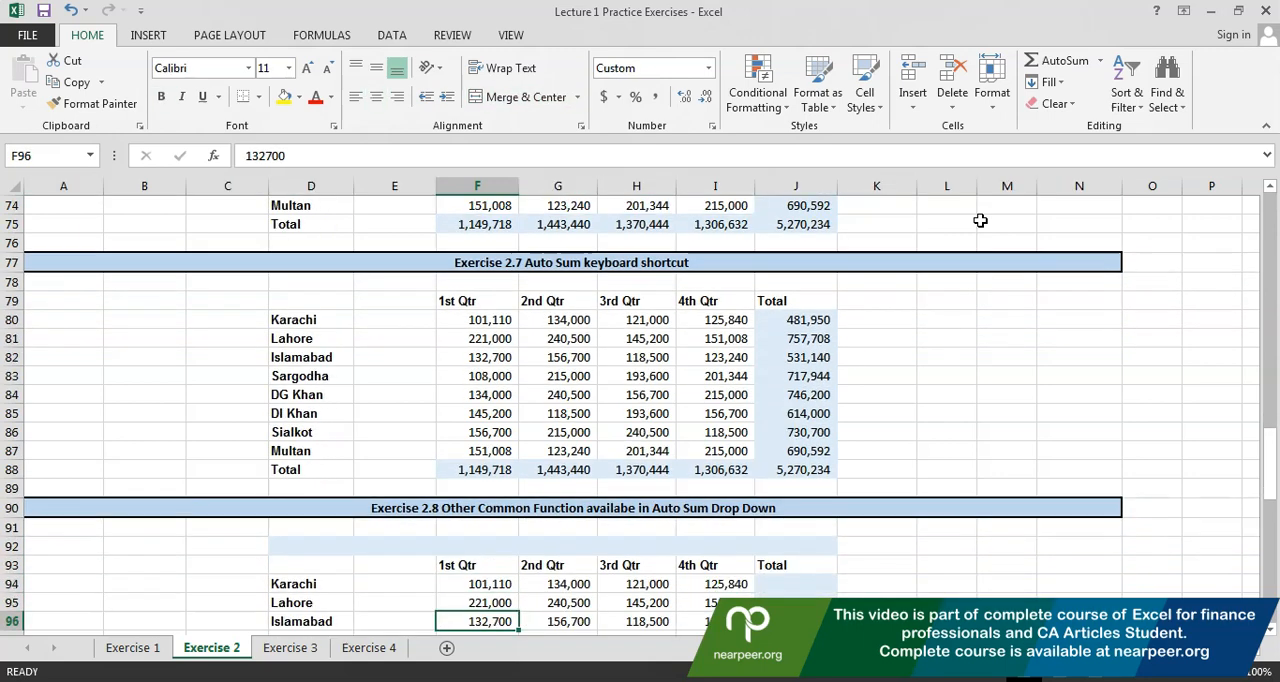
key(Down)
key(Down)
key(Down)
key(Down)
key(Down)
key(Down)
key(Down)
key(Down)
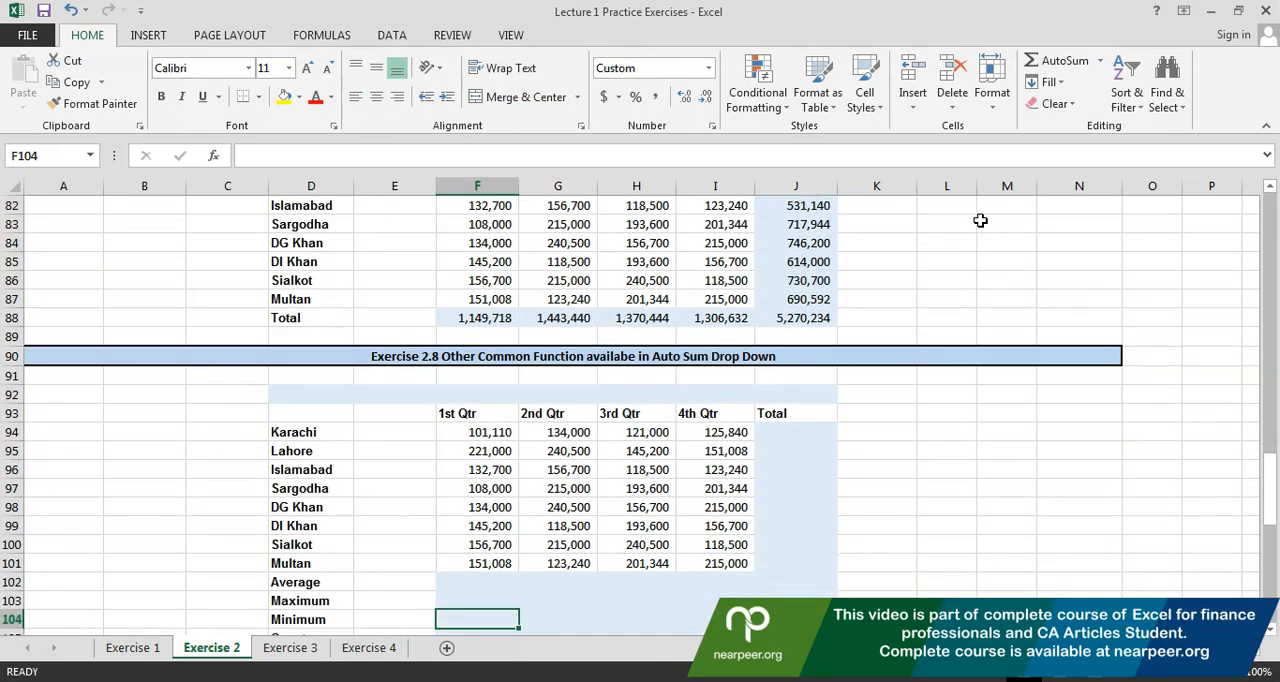
key(Up)
key(Up)
key(Up)
key(Up)
key(Up)
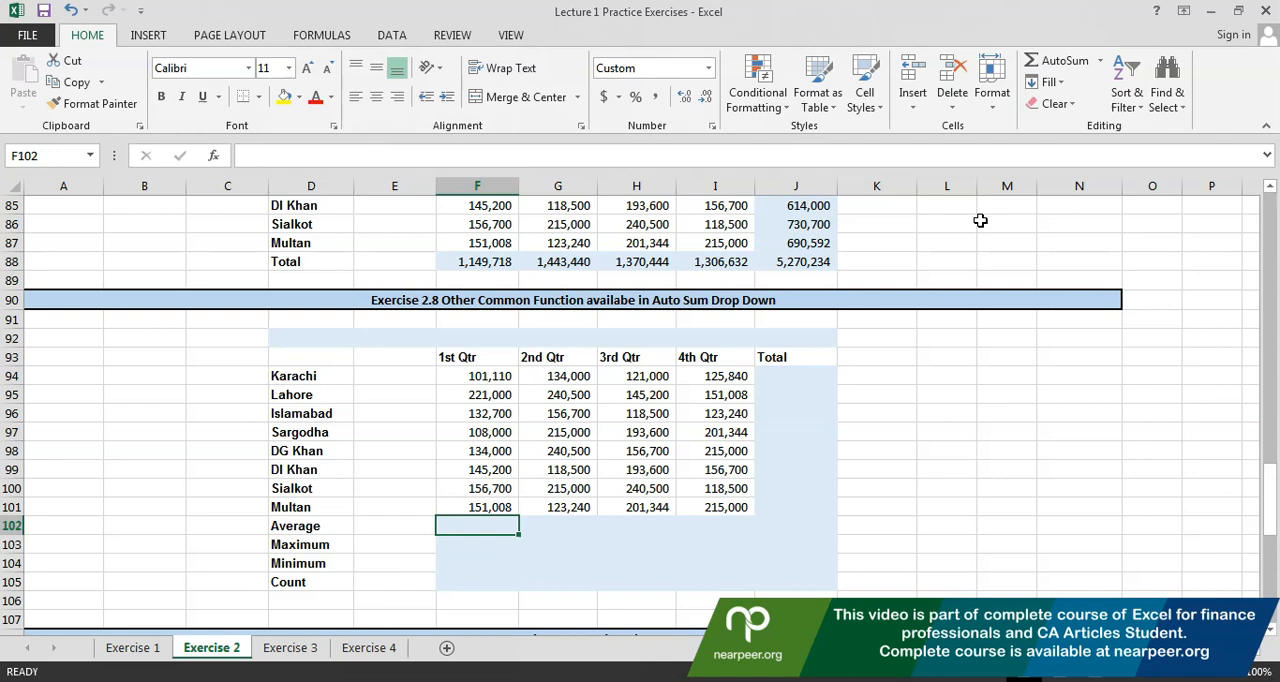
key(Up)
key(shift+Up)
key(shift+Up)
key(shift+Up)
key(shift+Up)
key(shift+Up)
key(shift+Up)
key(shift+Up)
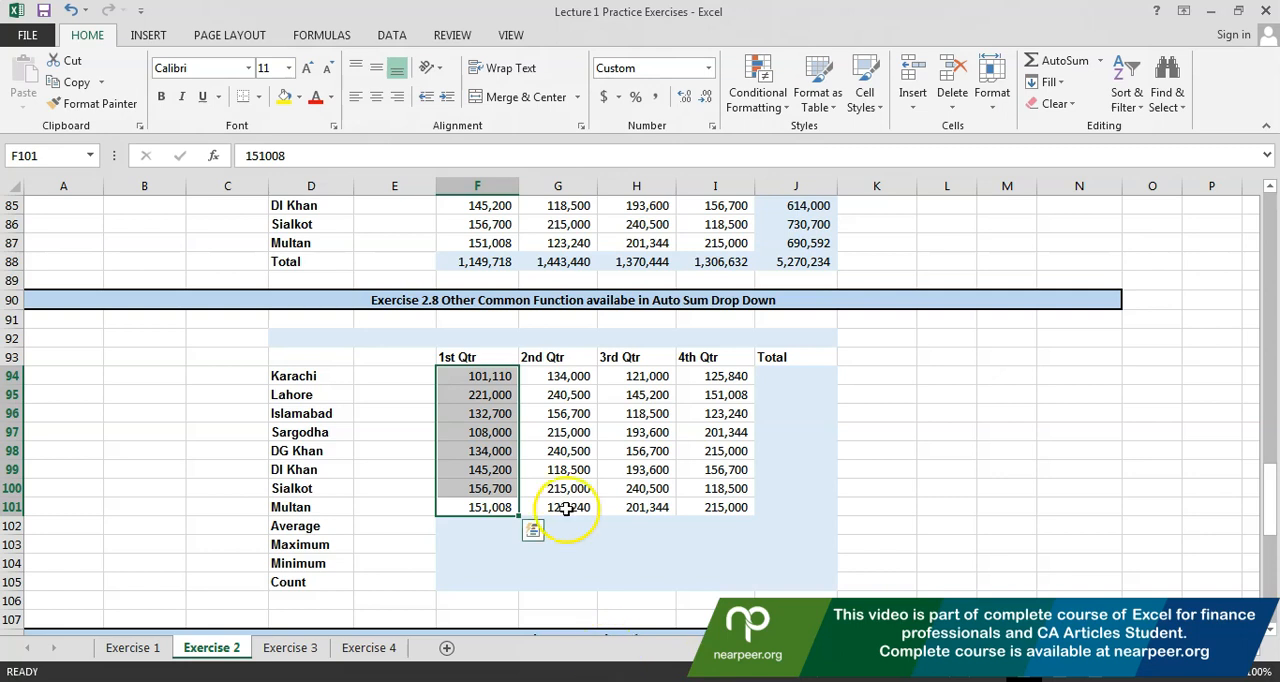
click(563, 469)
drag(480, 376, 484, 507)
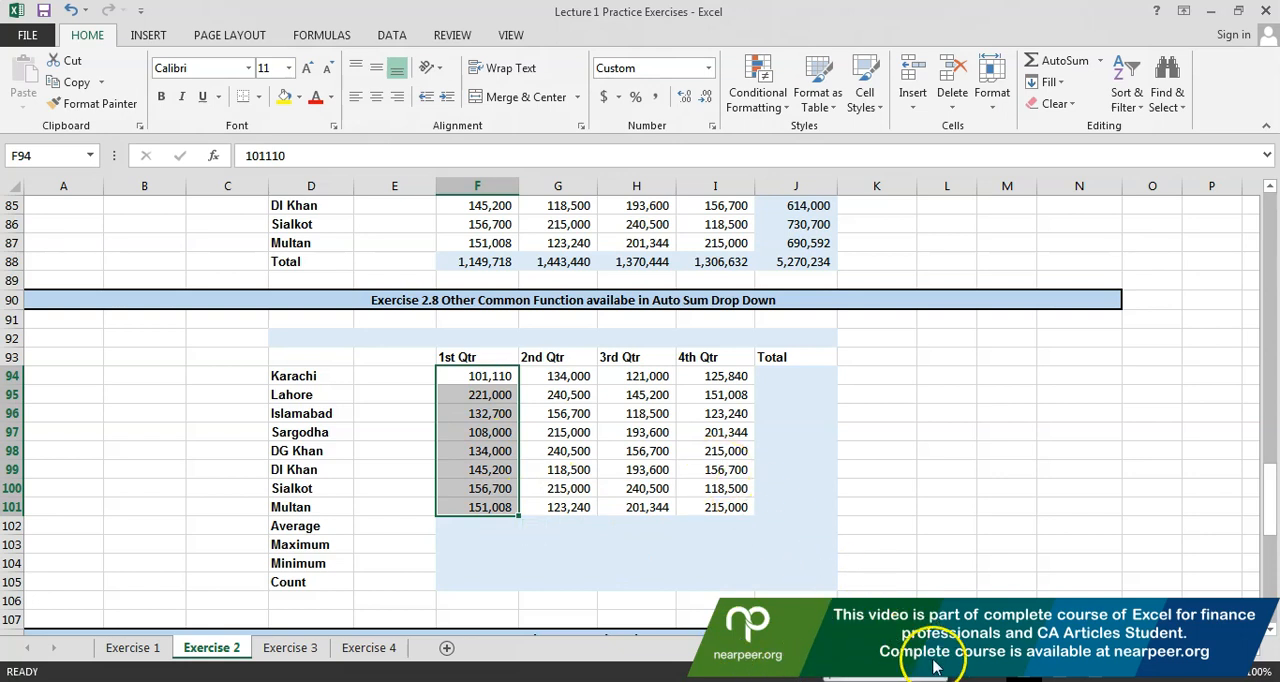
Add Minimum and Maximum to the statistics displayed in the status bar for selected cells
click(940, 619)
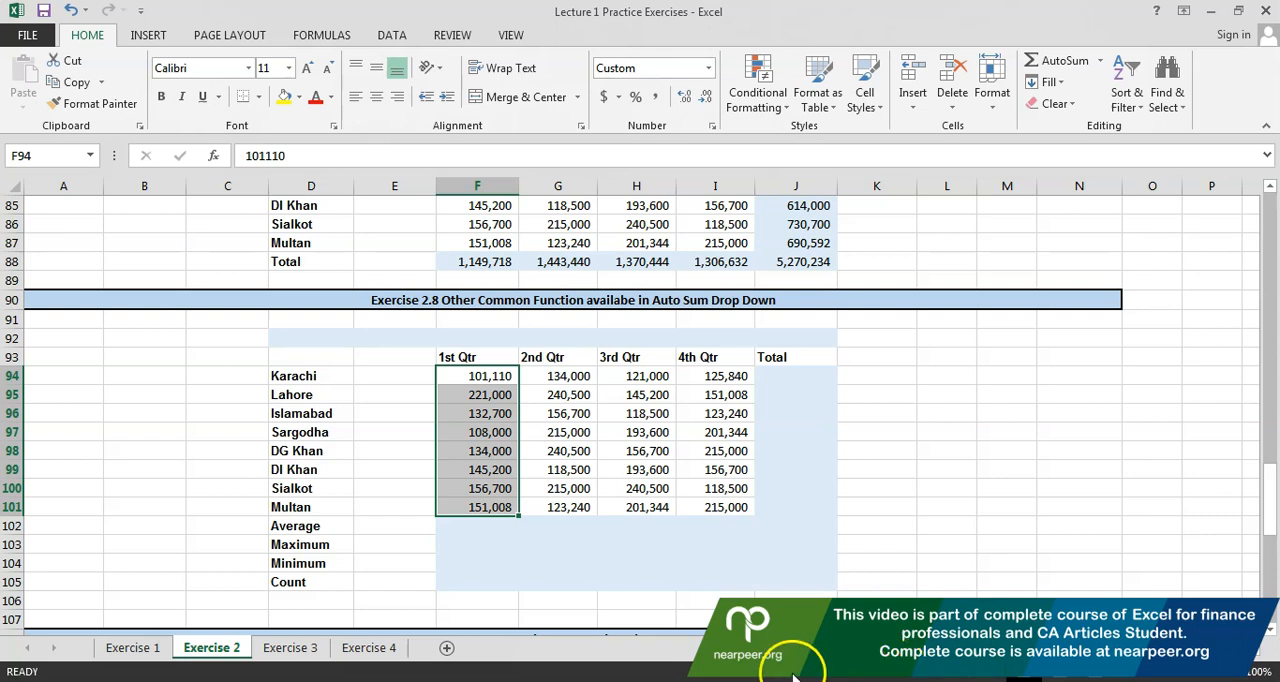
right_click(735, 675)
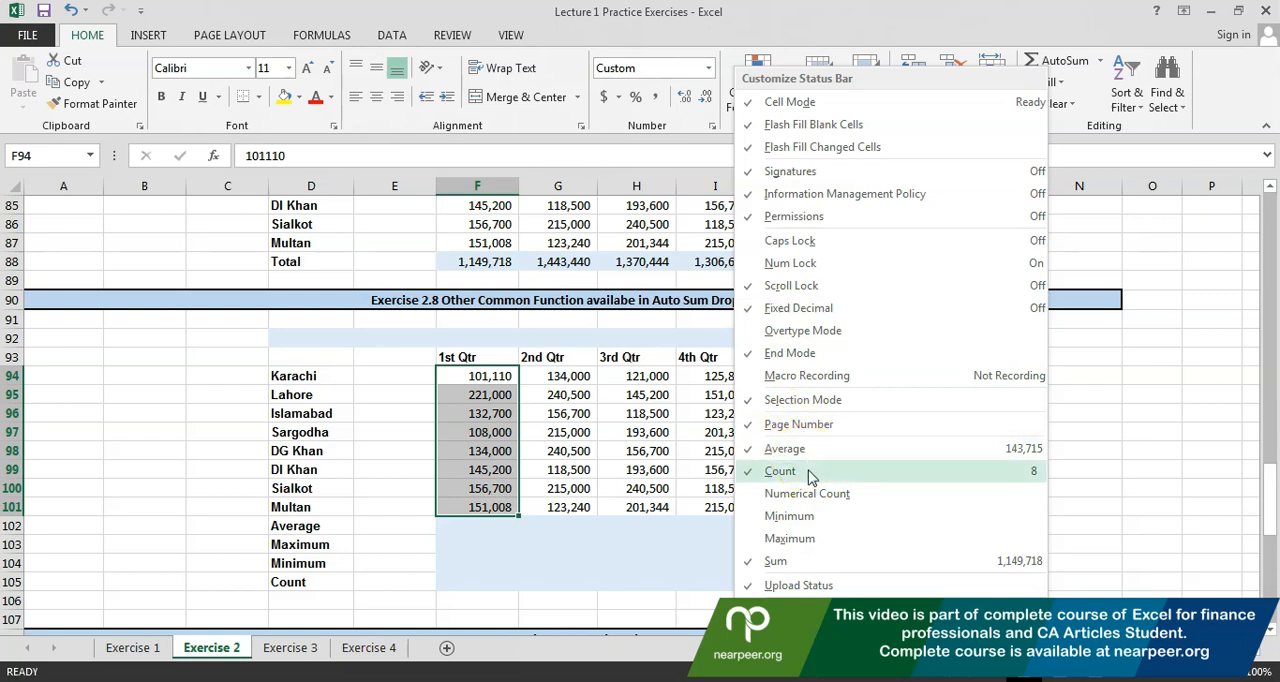
click(762, 520)
click(763, 540)
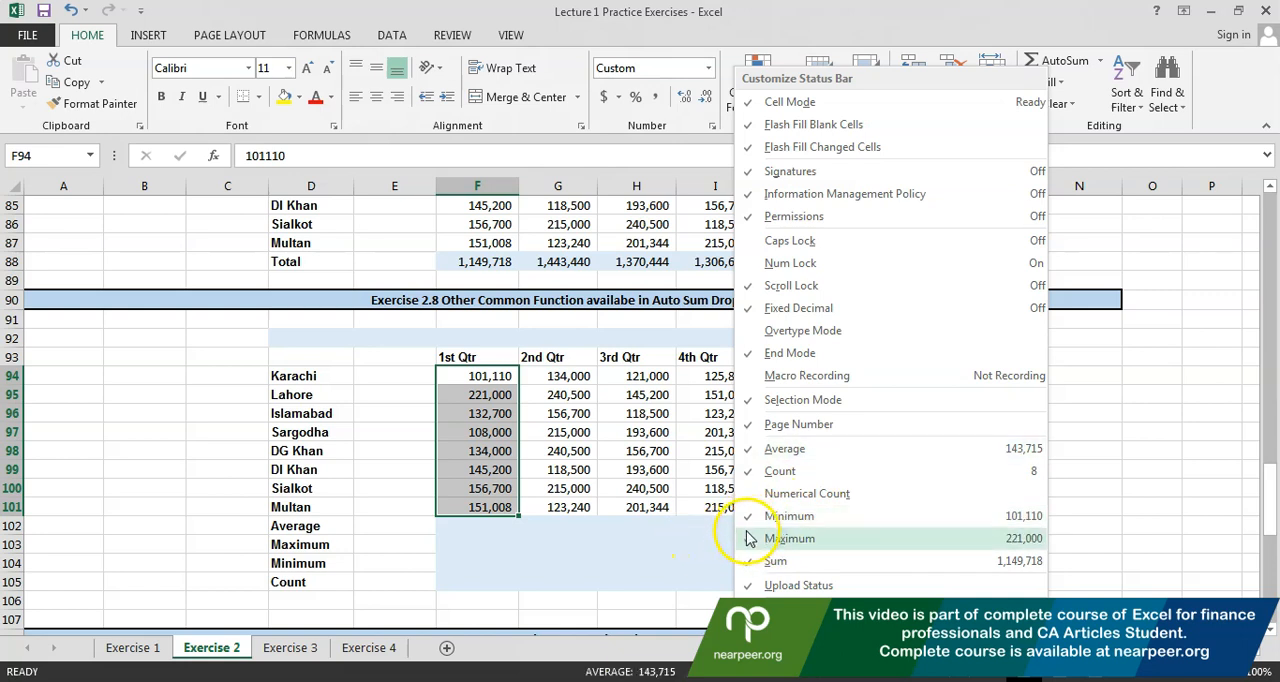
click(674, 534)
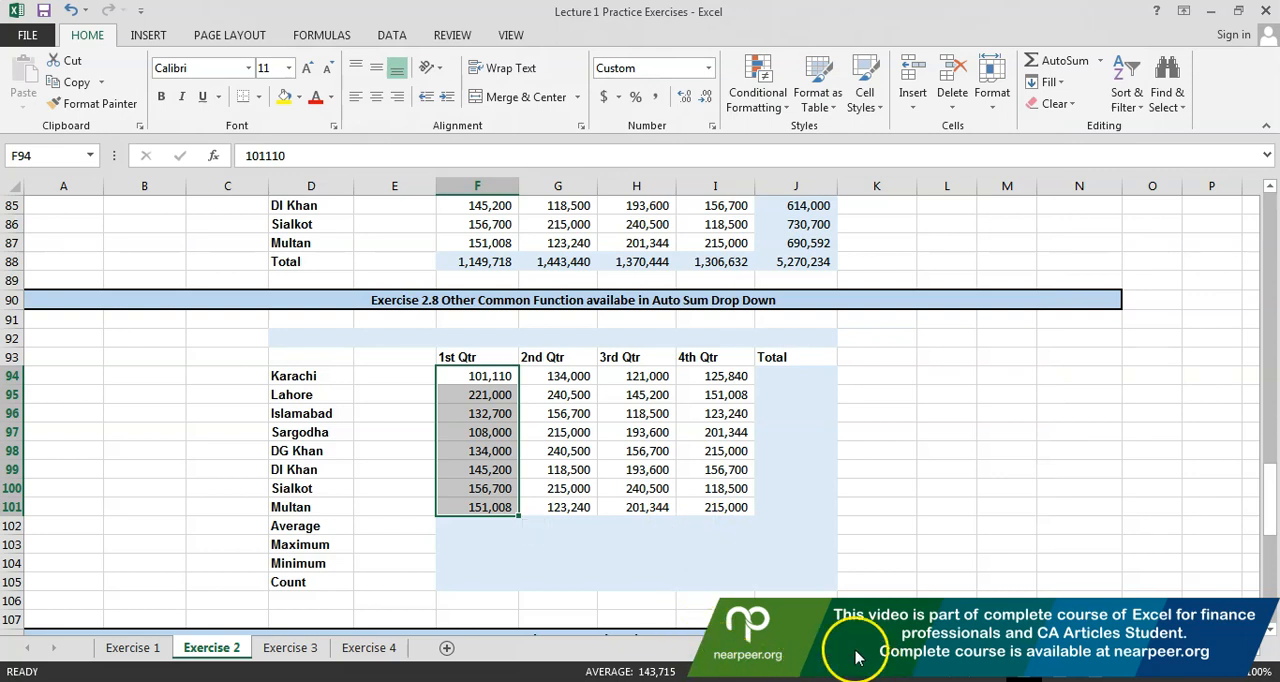
Check the status bar statistics for Sargodha's 3rd and 4th Qtr figures in H97:I97
click(568, 413)
drag(712, 432, 652, 433)
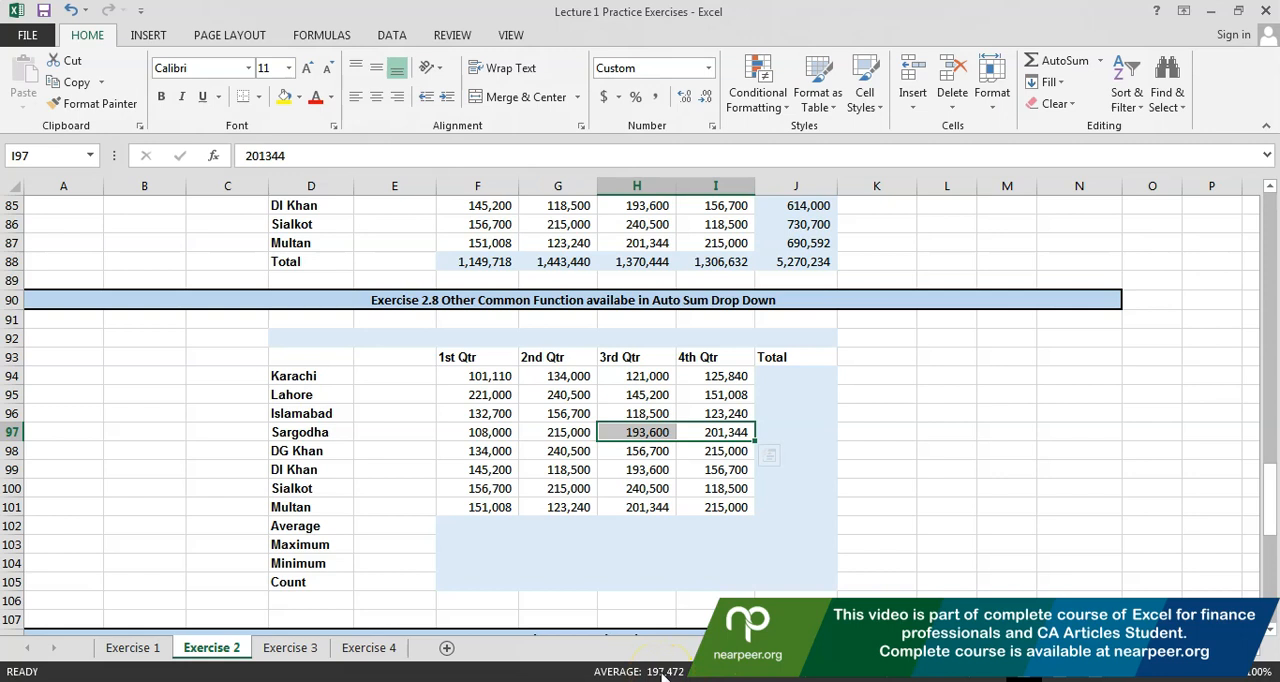
click(635, 583)
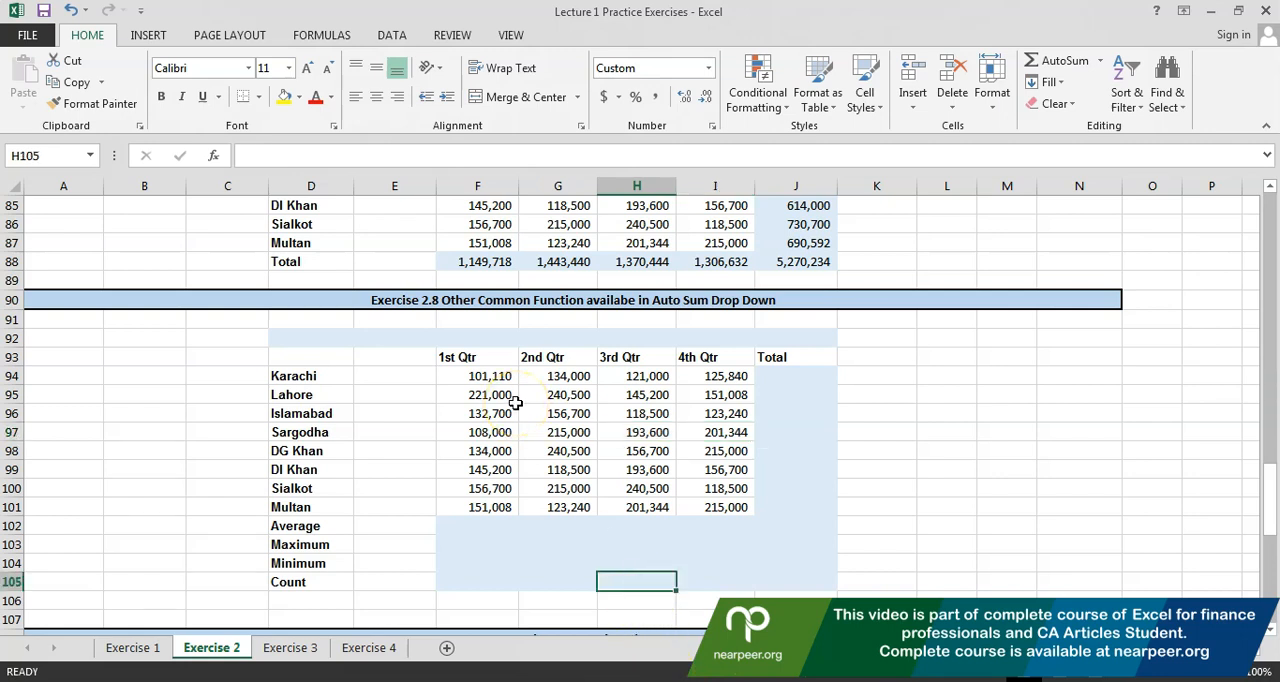
Calculate the 1st Qtr average of F94:F101 in F102 with AutoSum's Average function
click(495, 522)
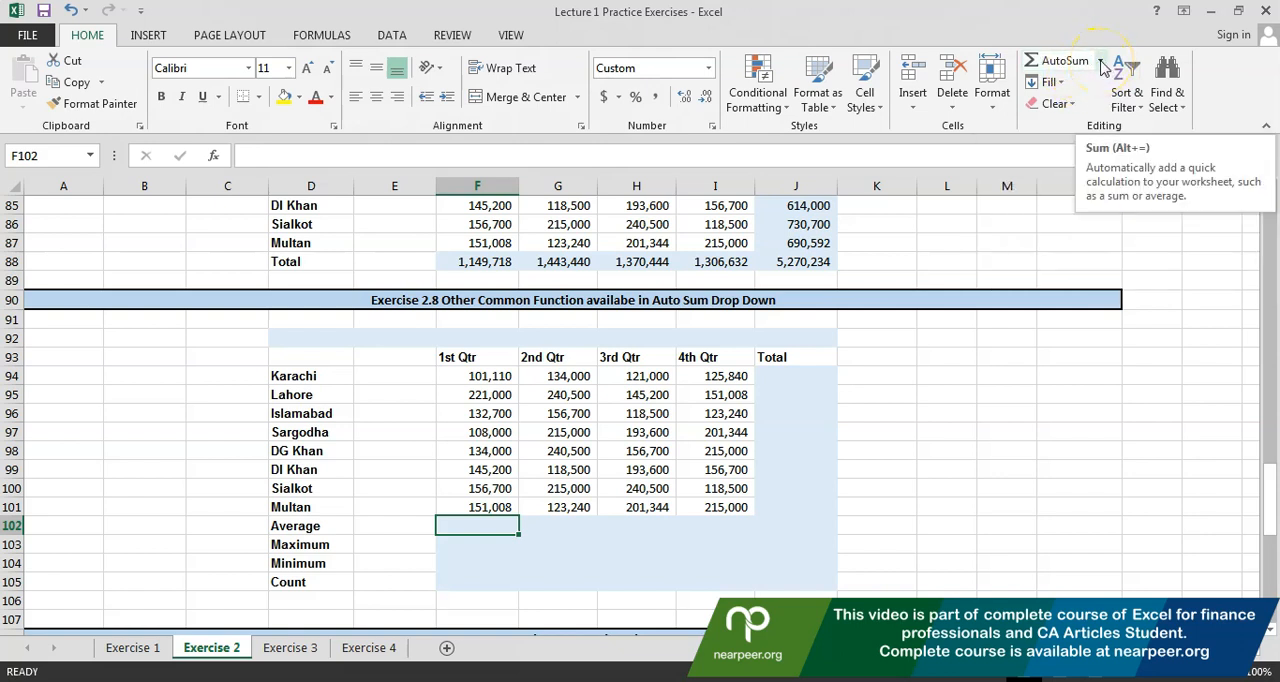
click(1100, 62)
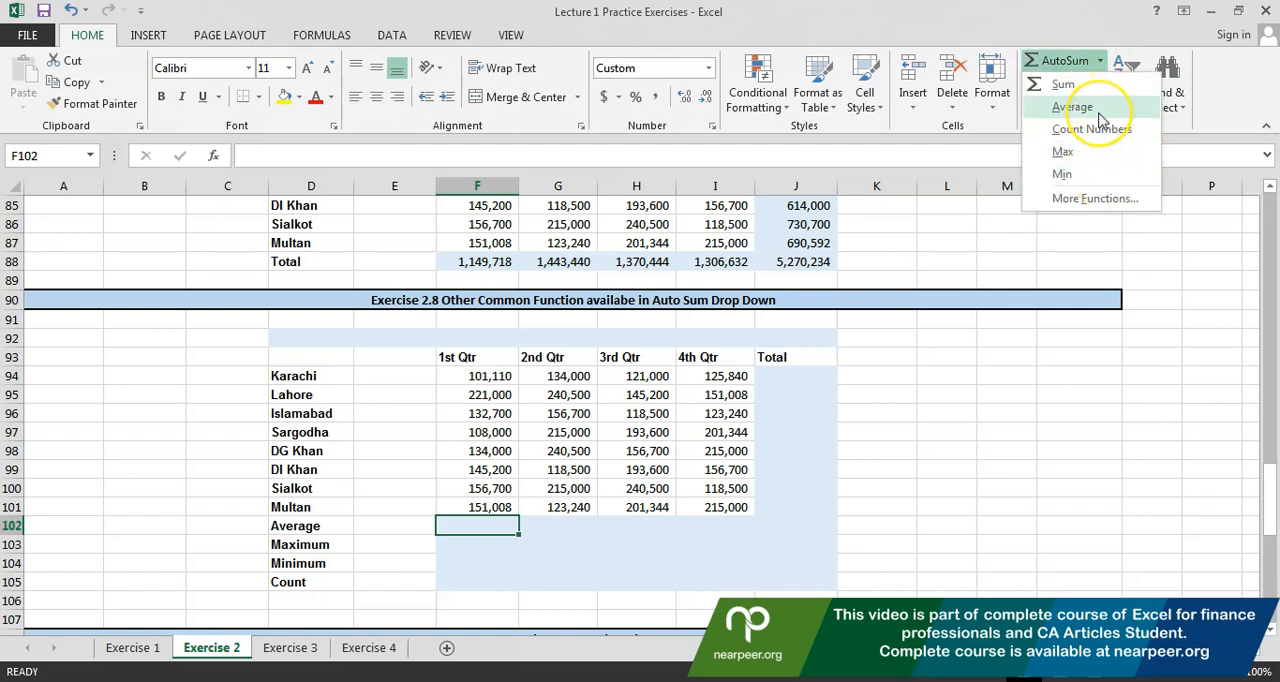
click(1098, 110)
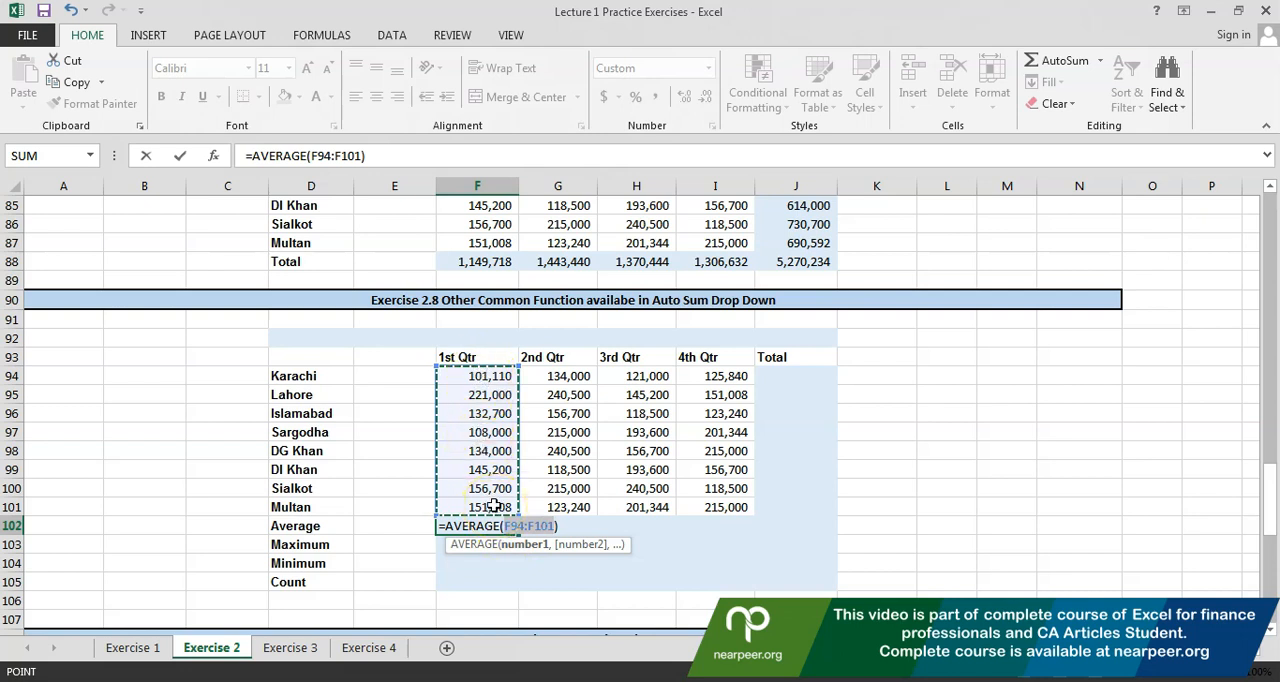
key(Return)
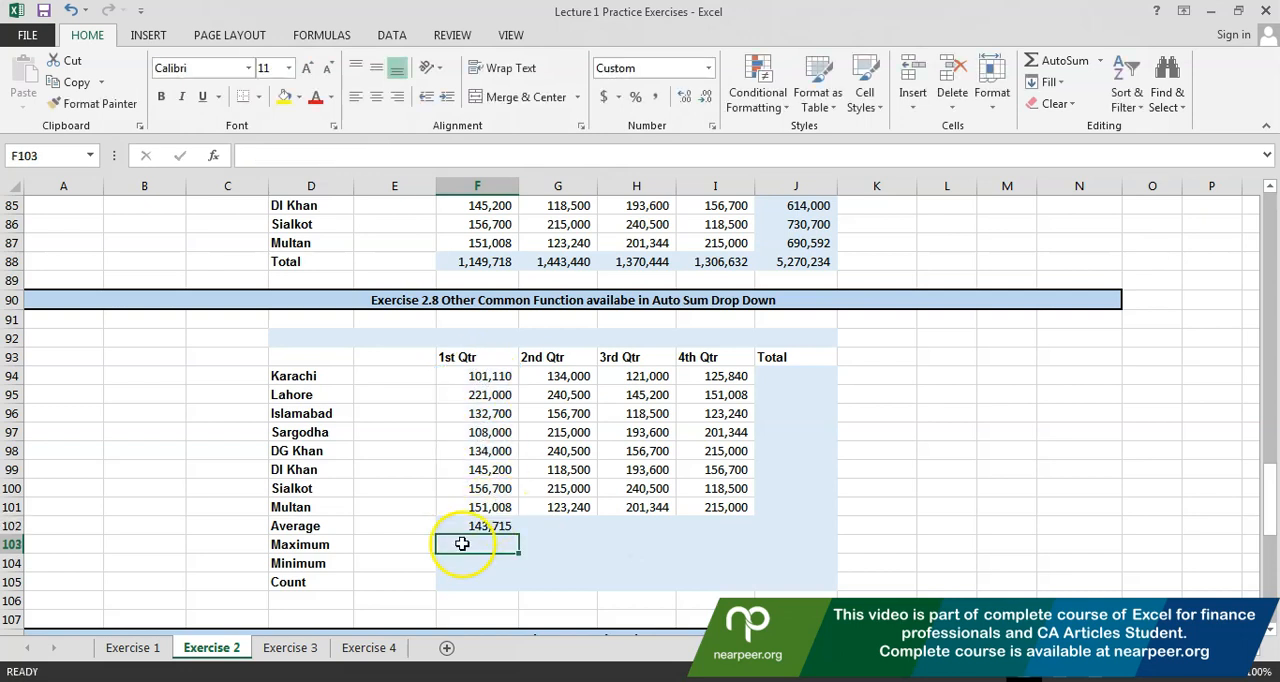
Copy the 1st Qtr average formula from F102 to the other three quarters in G102:I102
click(461, 524)
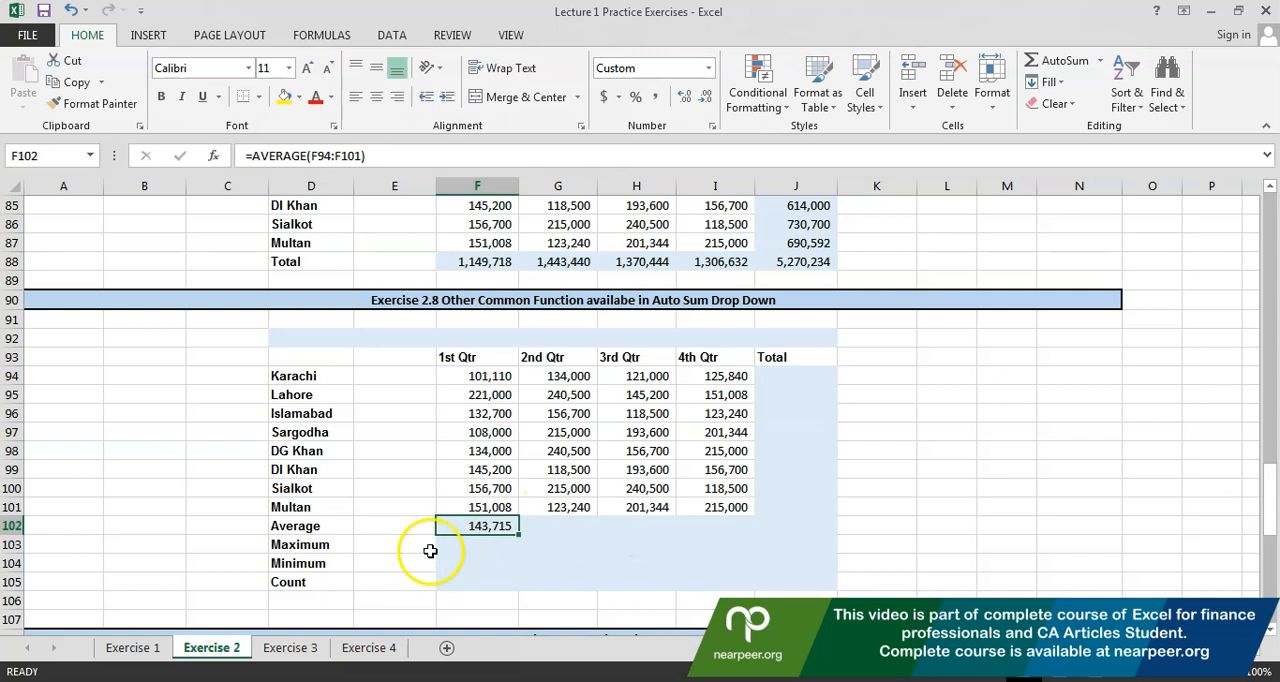
key(ctrl+c)
key(Right)
key(shift+Right)
key(shift+Right)
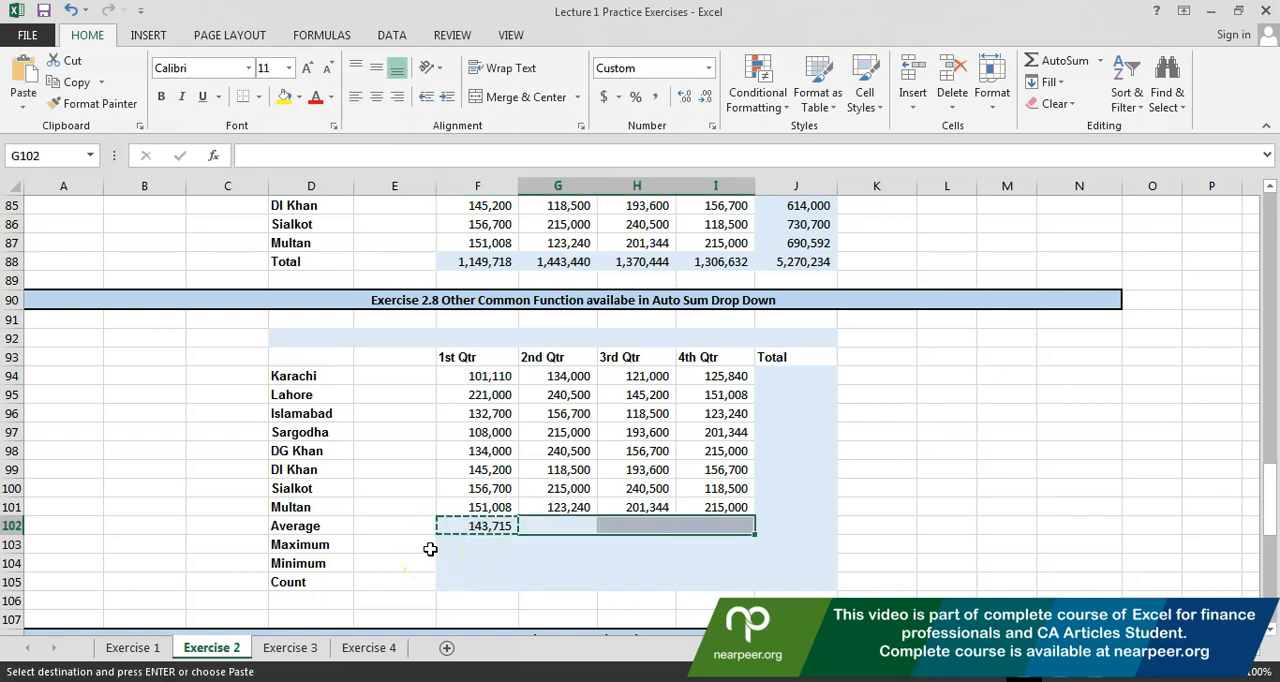
key(ctrl+v)
Check which cells the copied average formulas refer to, from the 2nd Qtr in G102 to the 4th Qtr in I102
key(shift+Left)
key(shift+Left)
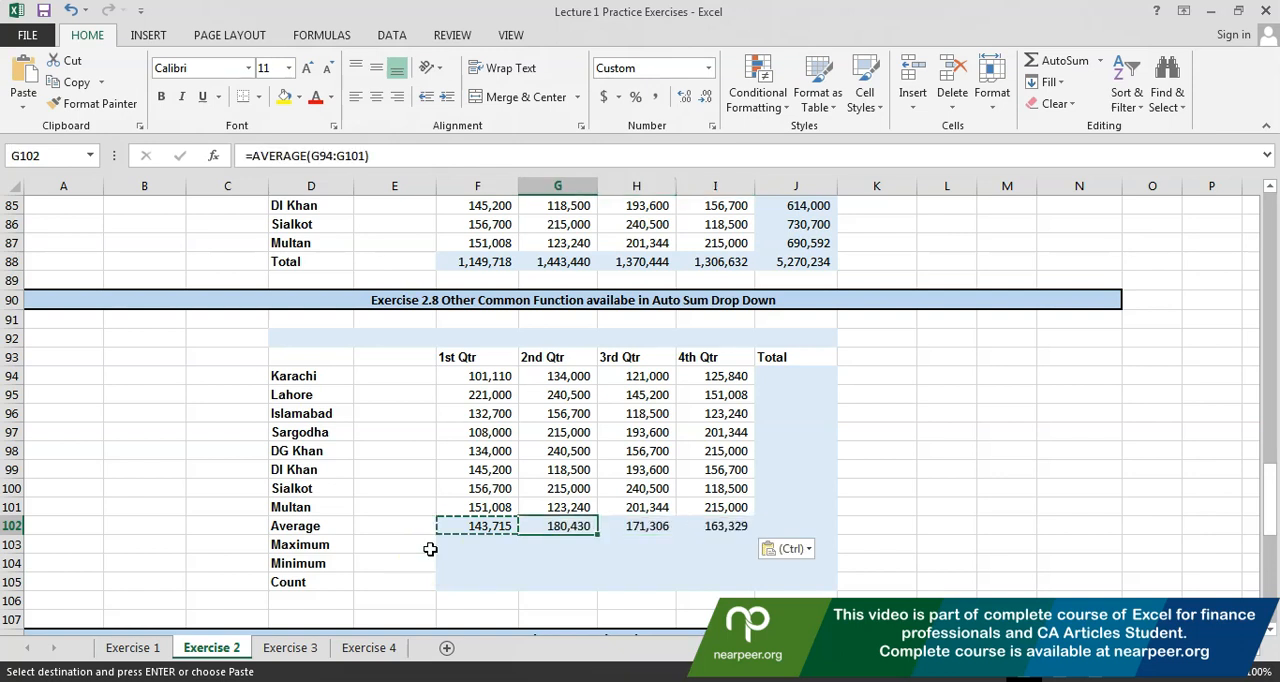
key(F2)
key(Escape)
key(Right)
key(F2)
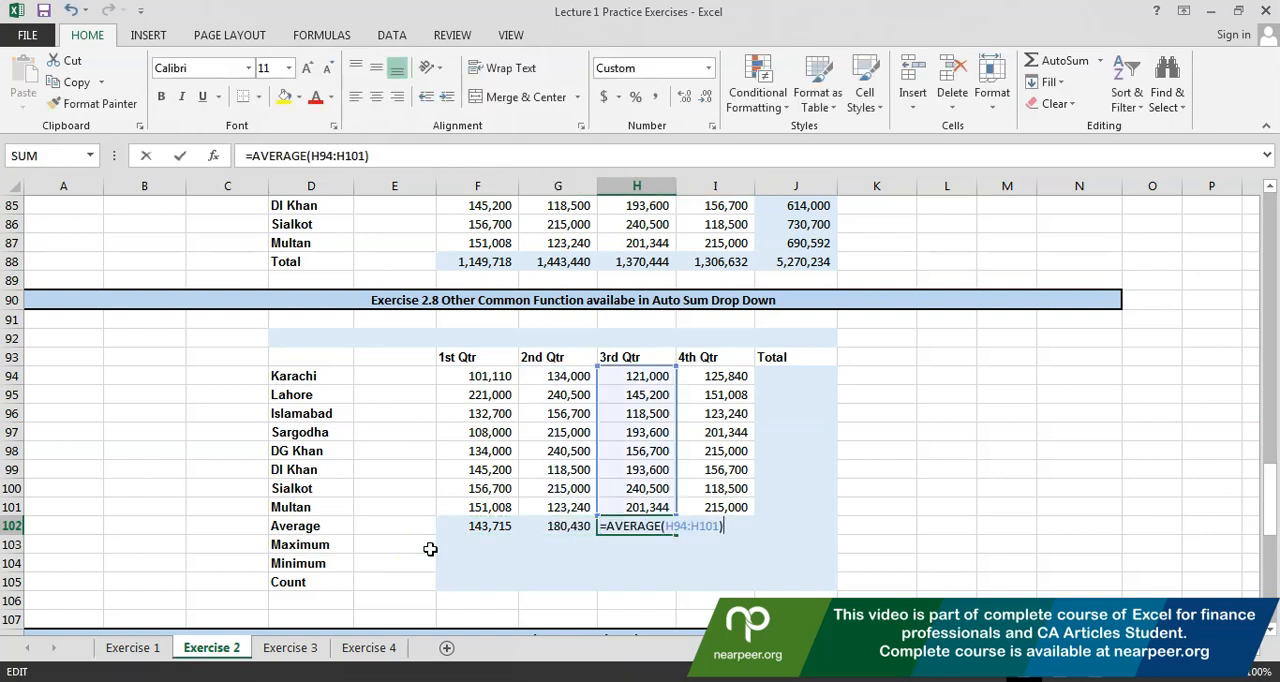
key(Escape)
key(Right)
key(F2)
key(Escape)
key(F2)
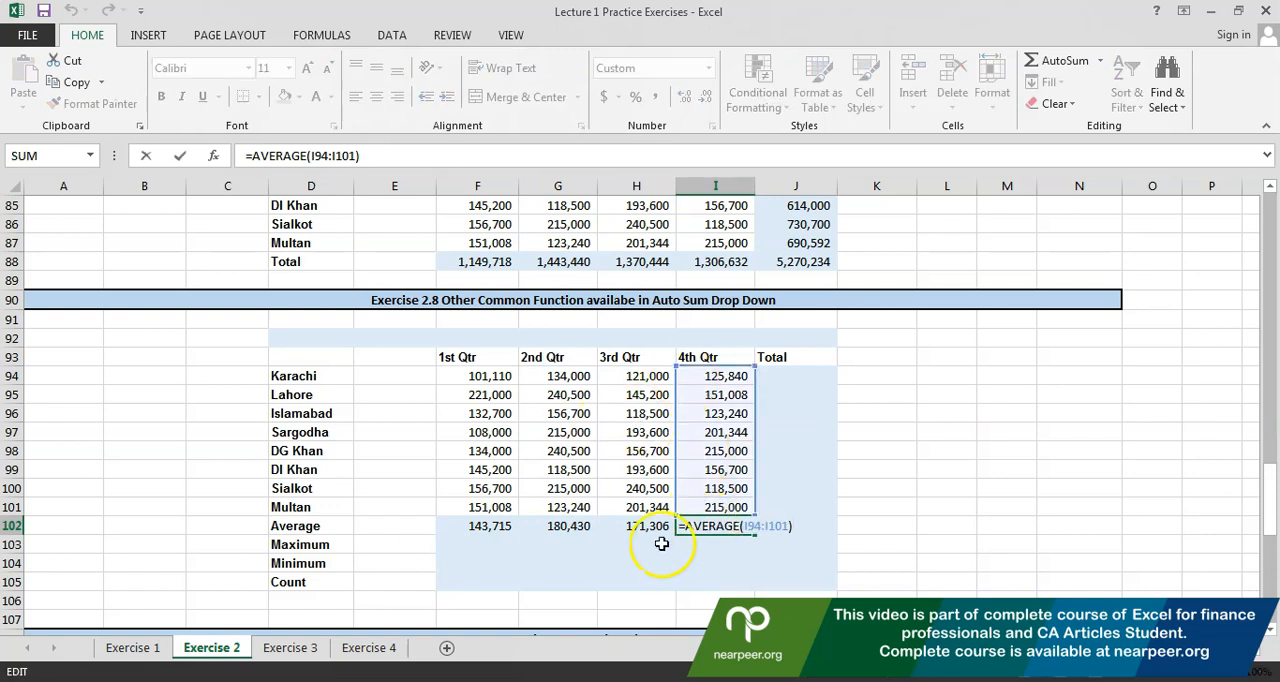
Review the average formulas' ranges again, going from the 3rd Qtr in H102 back to the 1st Qtr in F102
key(Escape)
key(Left)
key(F2)
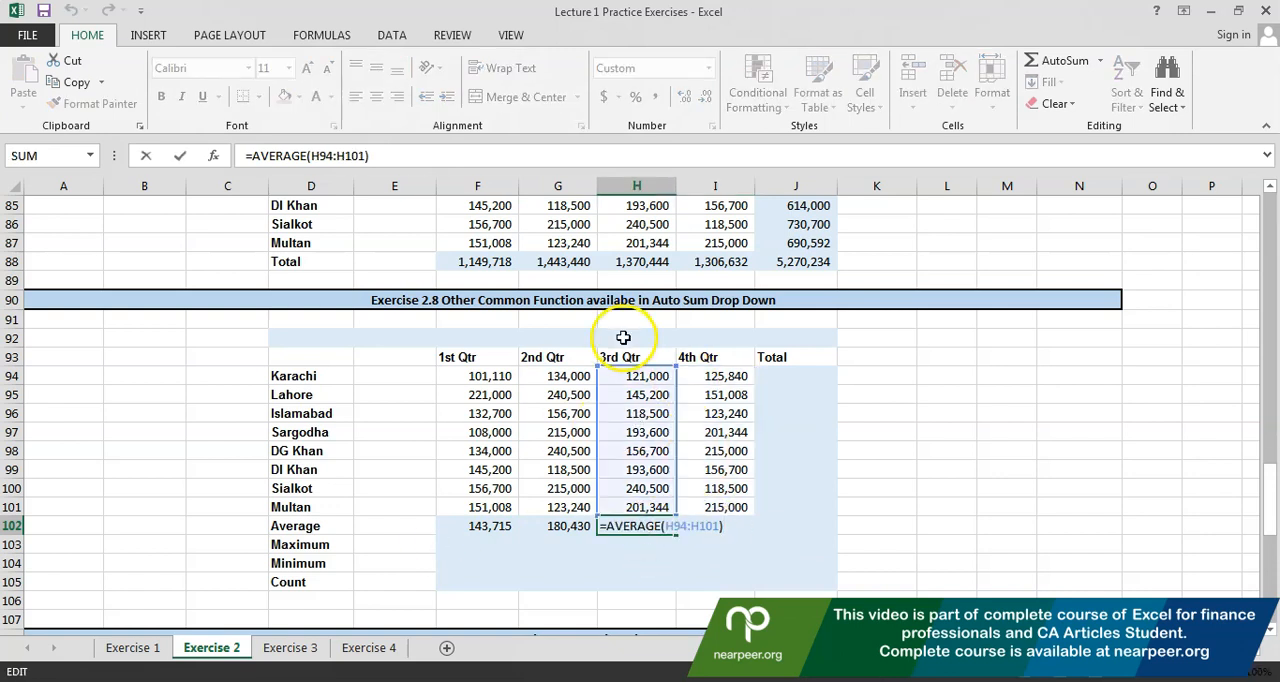
key(Escape)
key(Left)
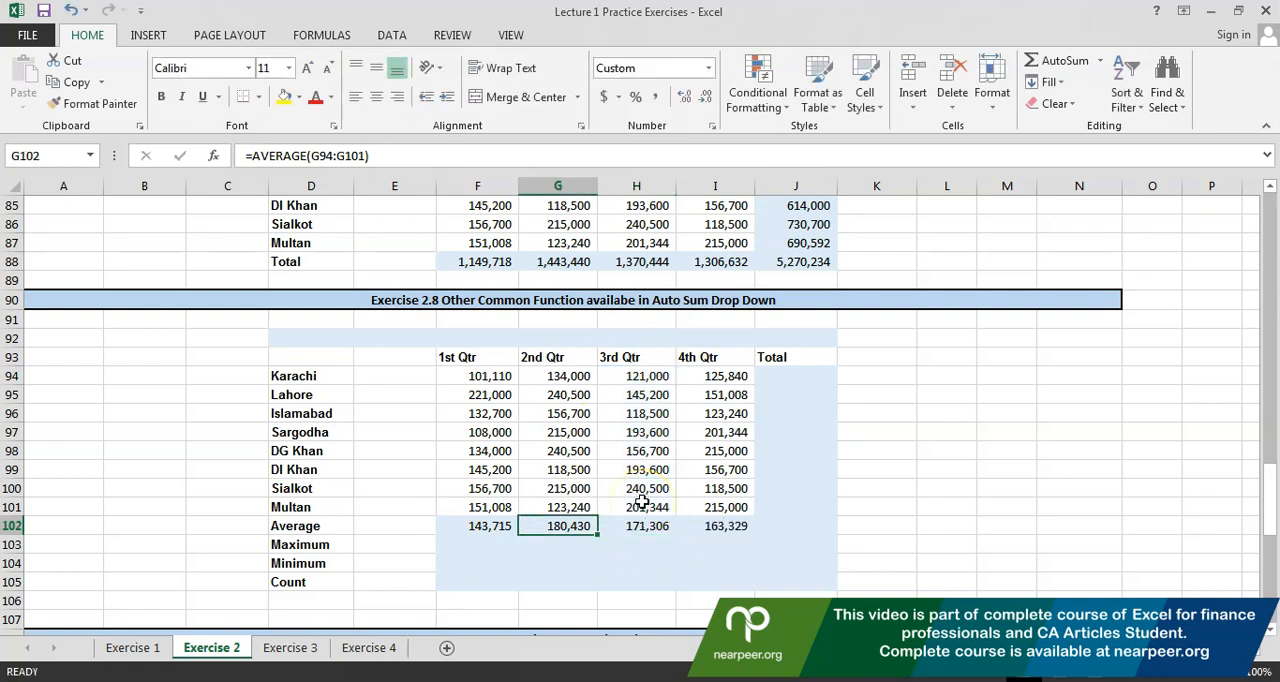
key(F2)
key(Escape)
key(Left)
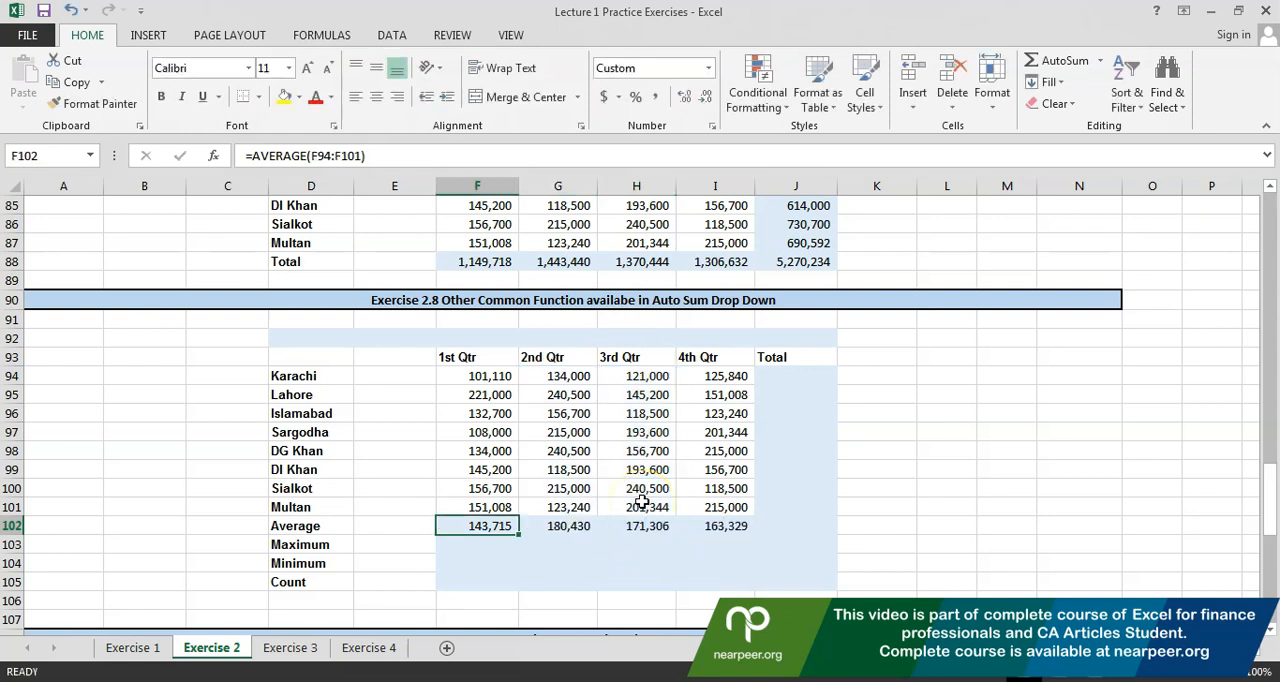
key(F2)
key(Escape)
Calculate the overall average of all quarterly figures in K99 with =AVERAGE(F94:I101)
drag(487, 377, 689, 502)
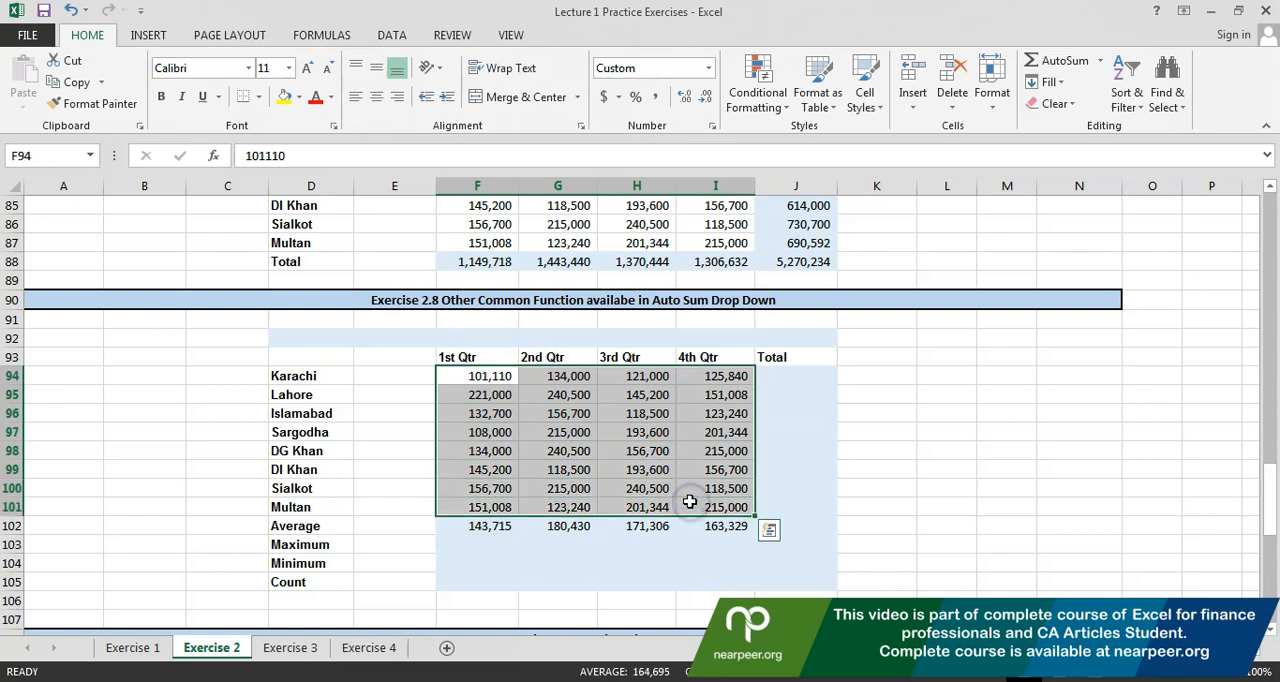
click(863, 468)
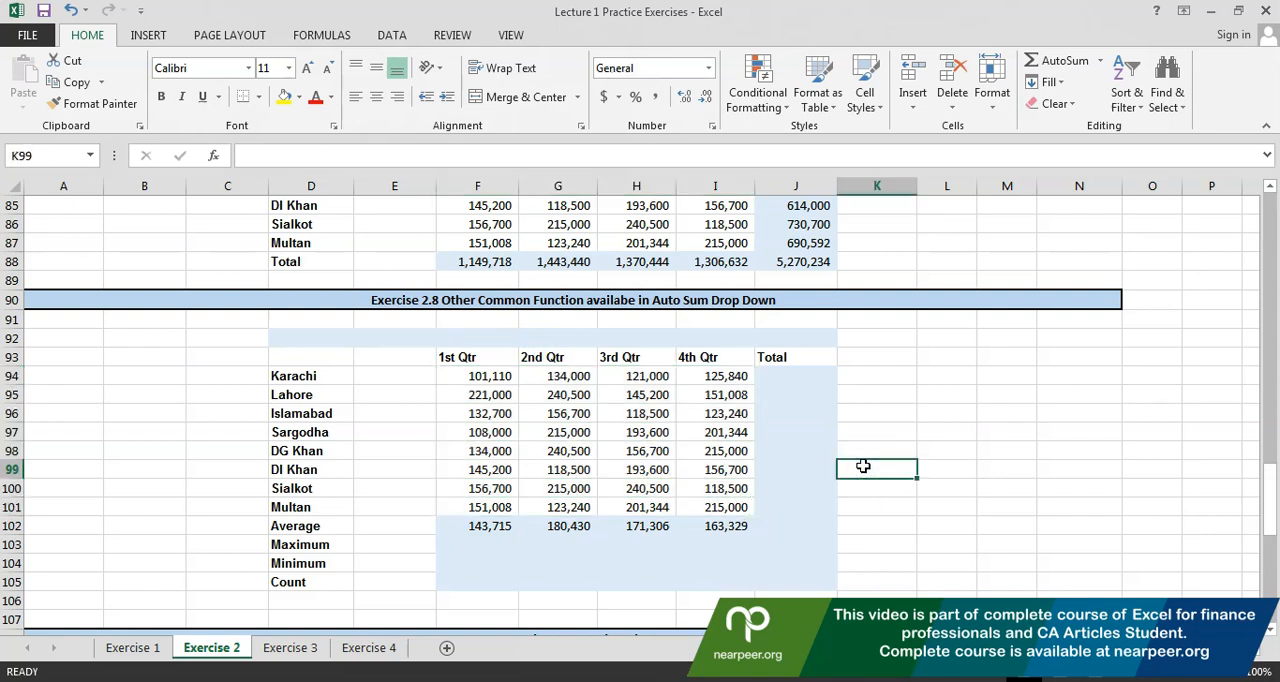
text(=)
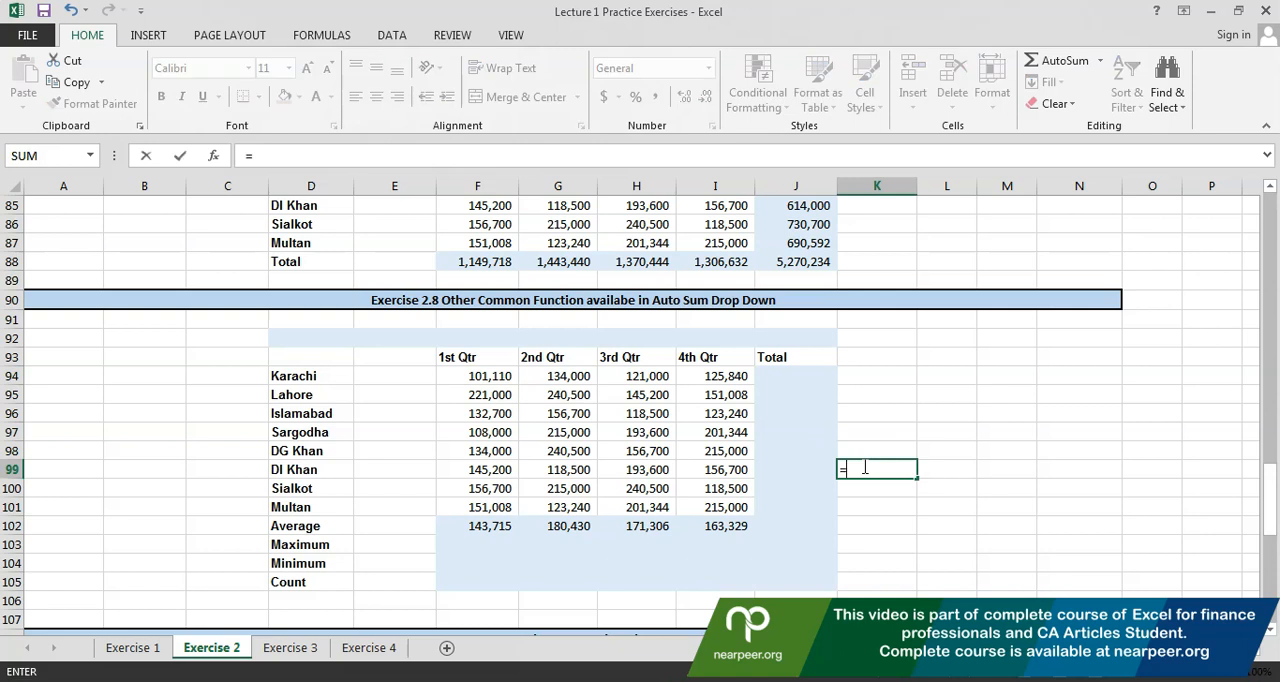
text(aver)
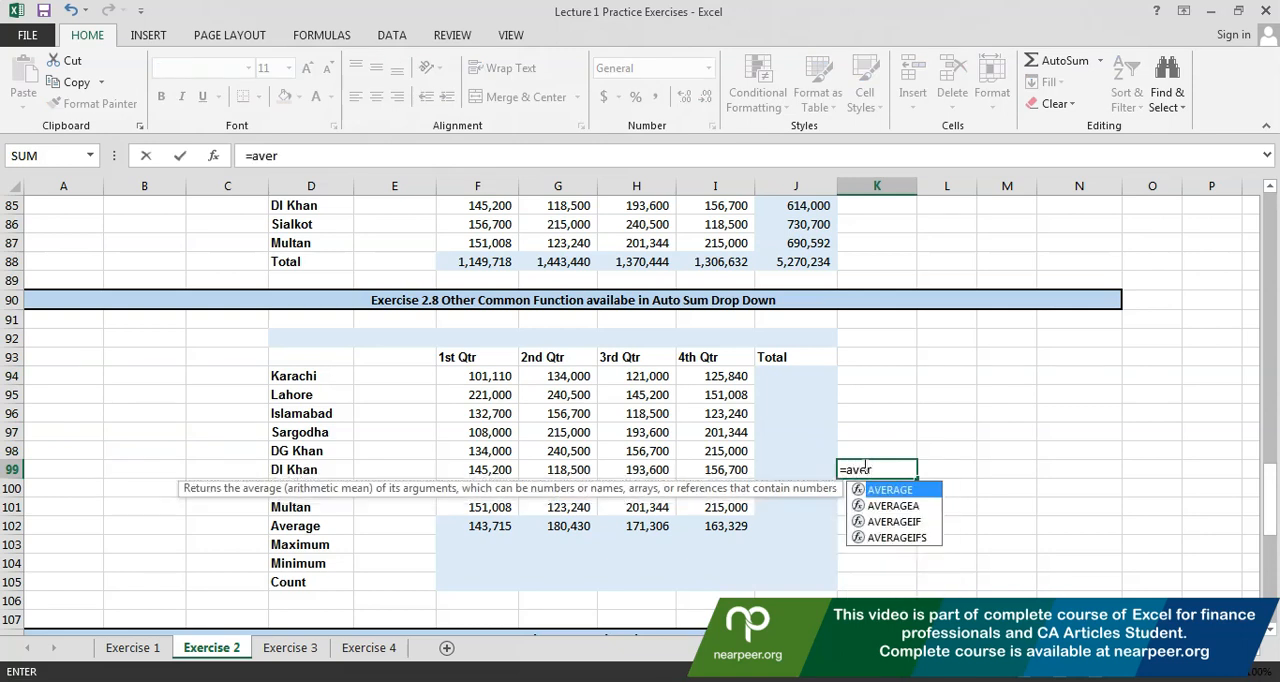
text(age()
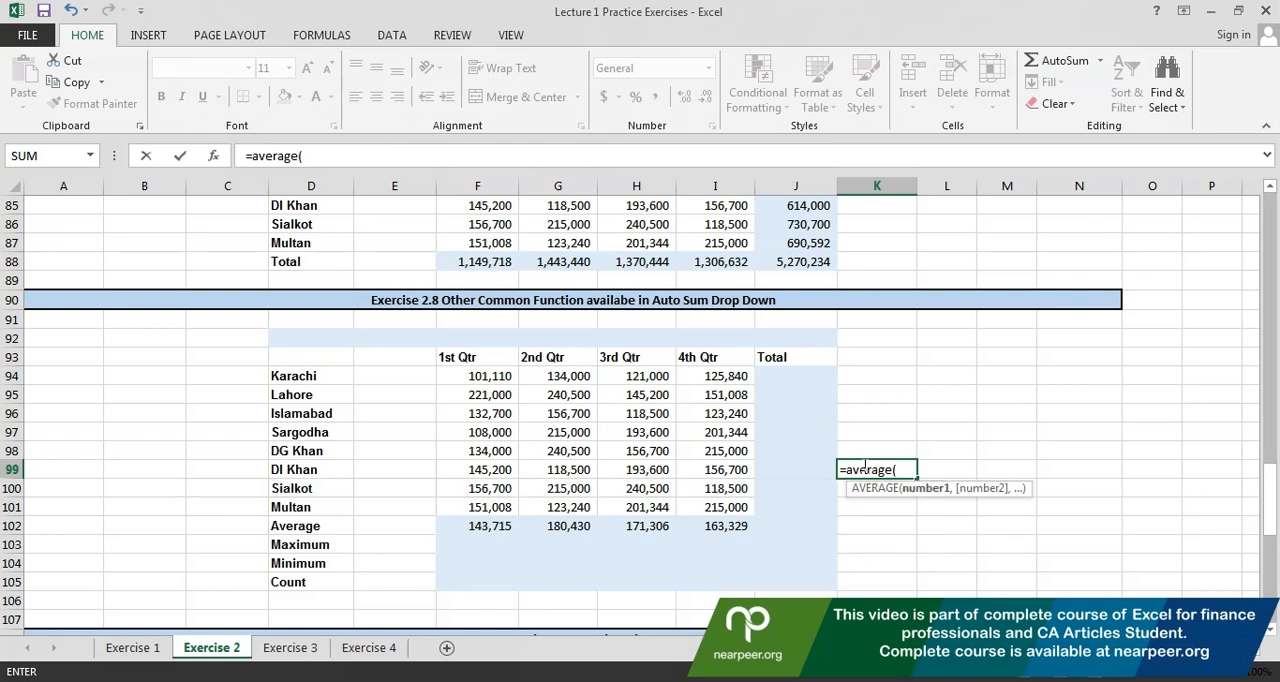
drag(458, 376, 717, 510)
text())
key(Return)
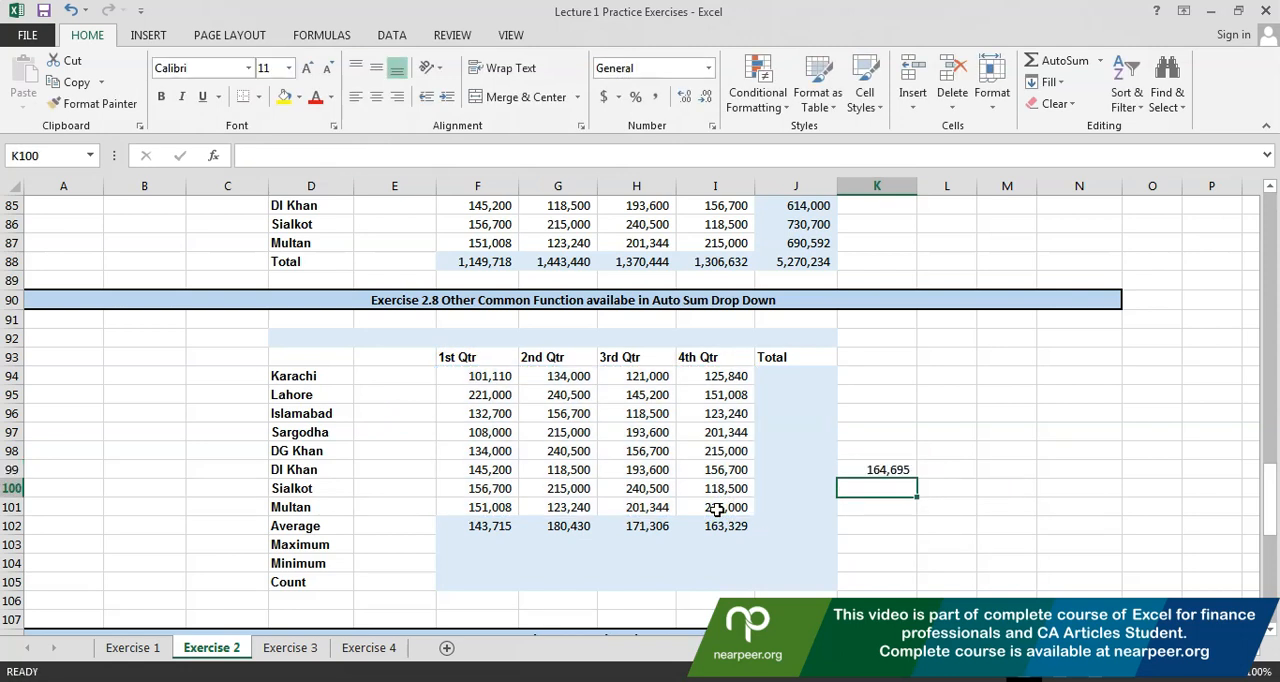
Compare the overall average formula in K99 with the quarter average formulas in I102 and H102
click(860, 472)
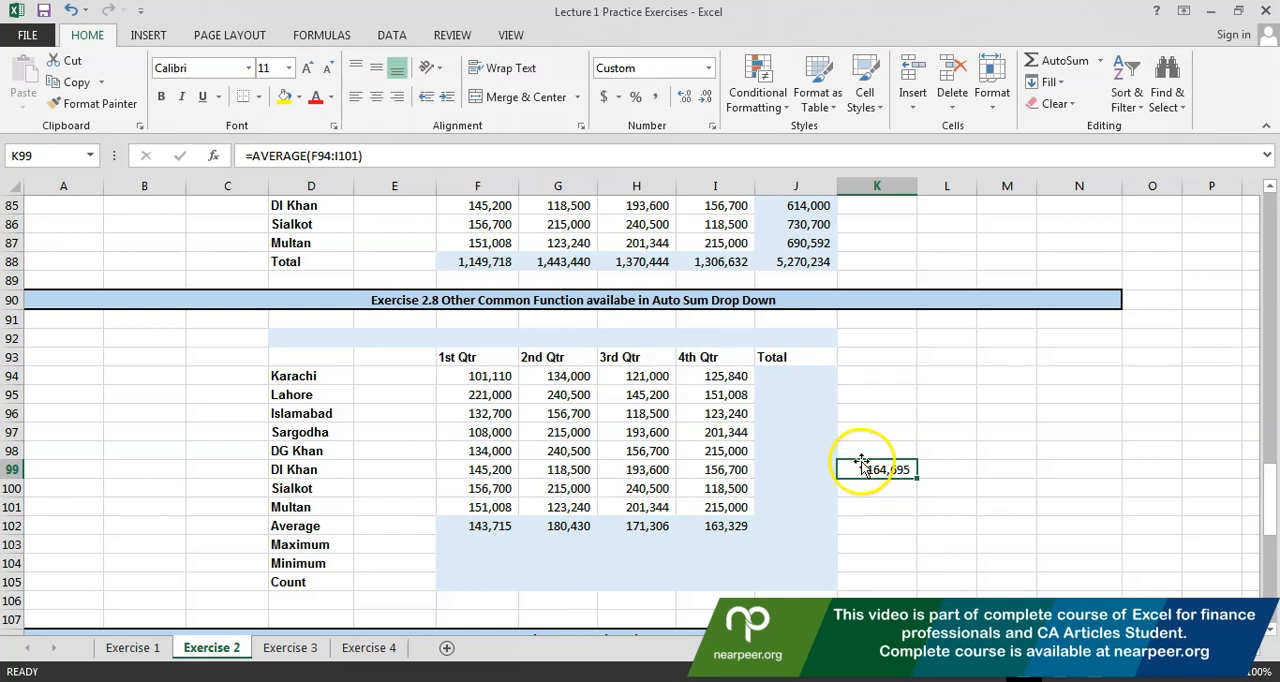
click(730, 525)
double_click(728, 527)
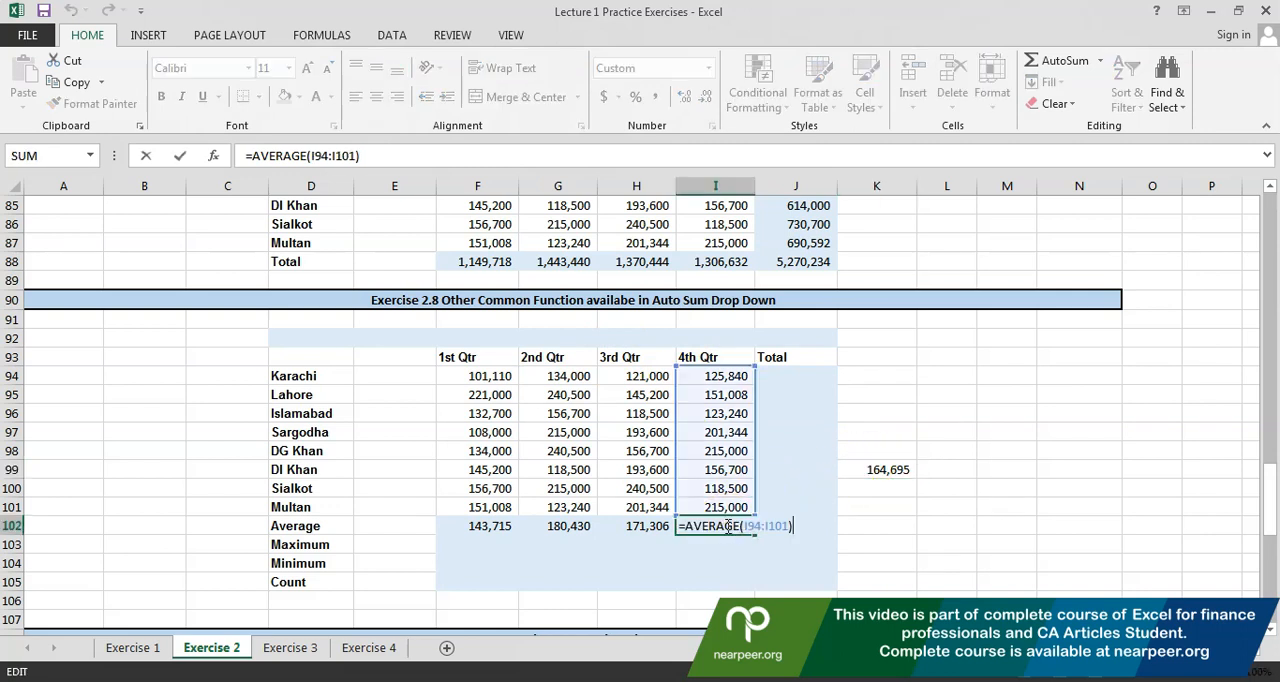
click(614, 528)
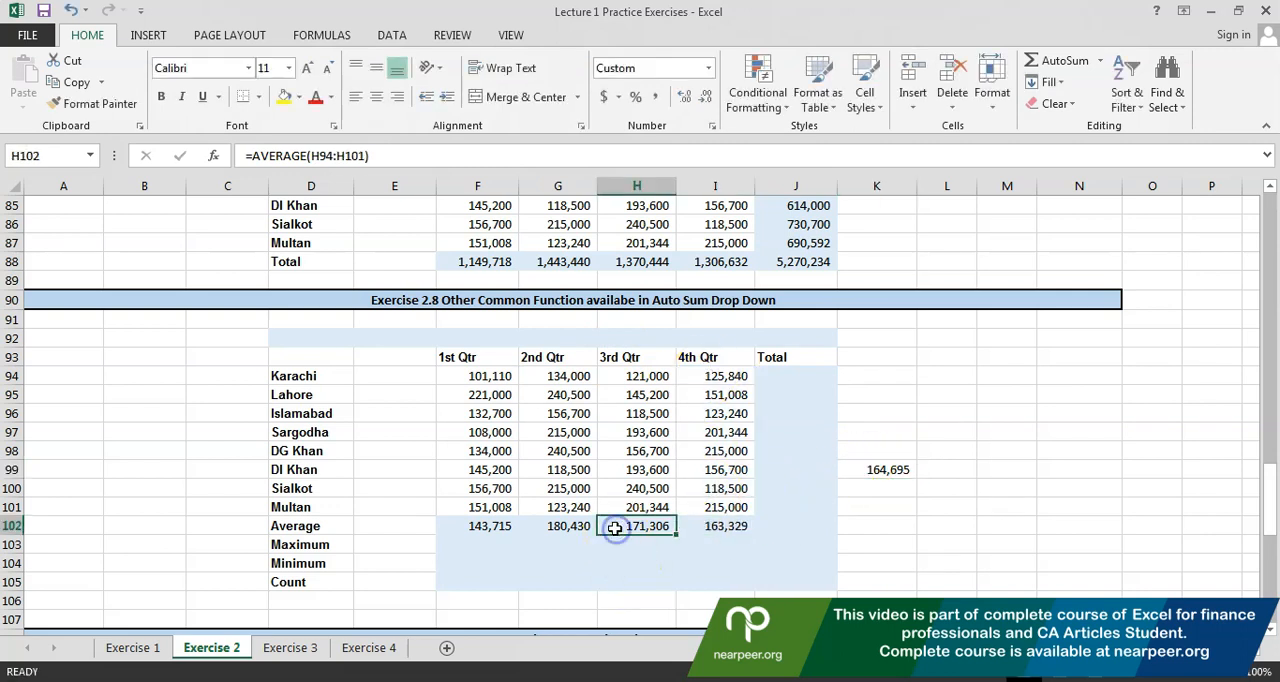
Examine the ranges of the quarter average formulas in H102 and G102 and of the overall average formula in K99
double_click(614, 528)
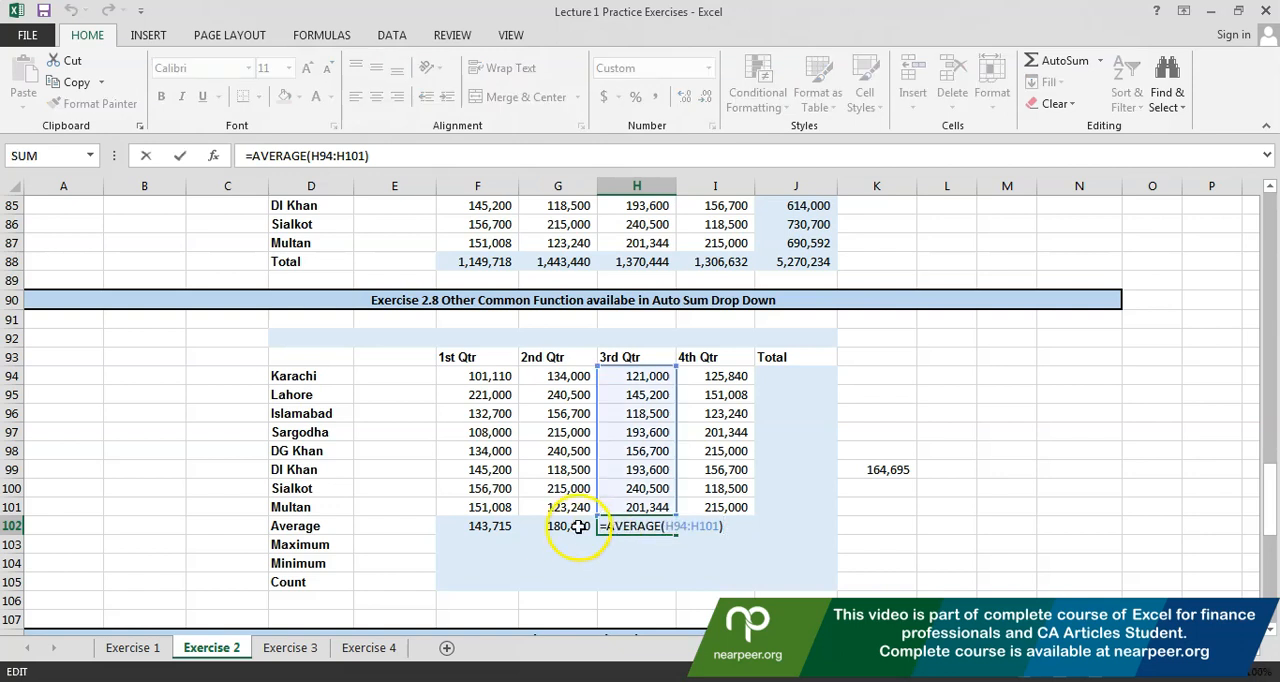
click(578, 527)
double_click(578, 527)
key(Escape)
key(Left)
key(F2)
key(Escape)
key(Right)
key(Right)
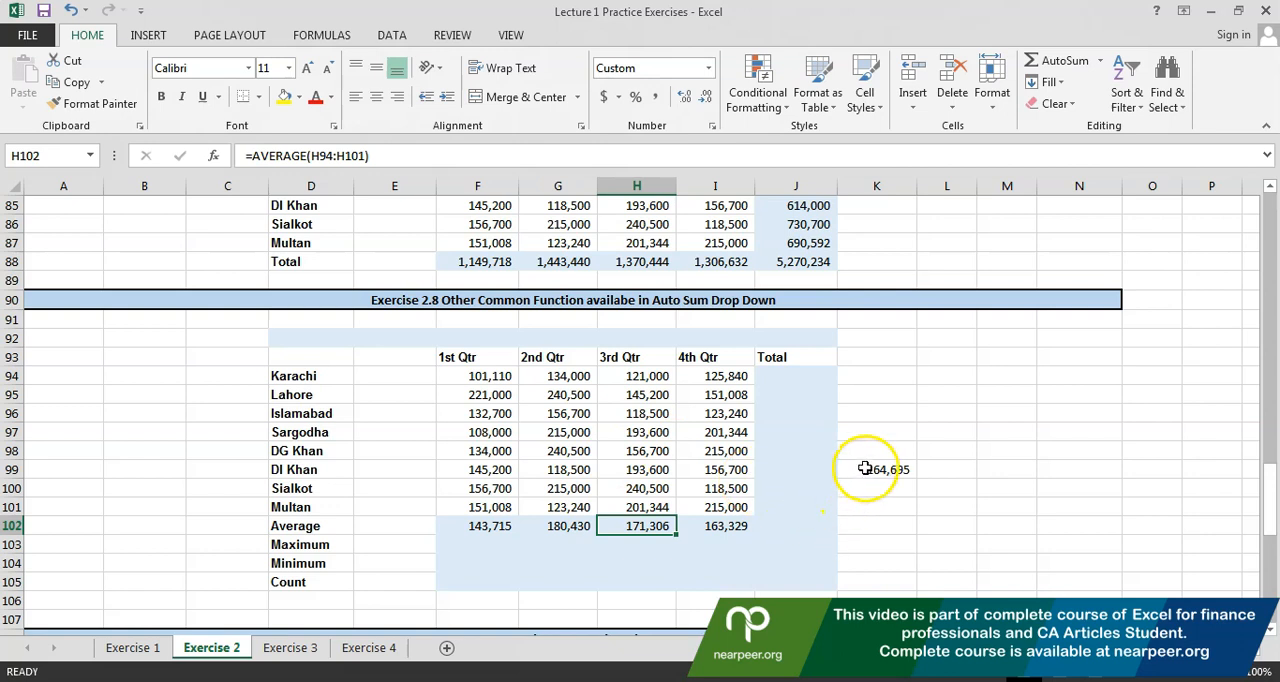
click(865, 469)
double_click(866, 469)
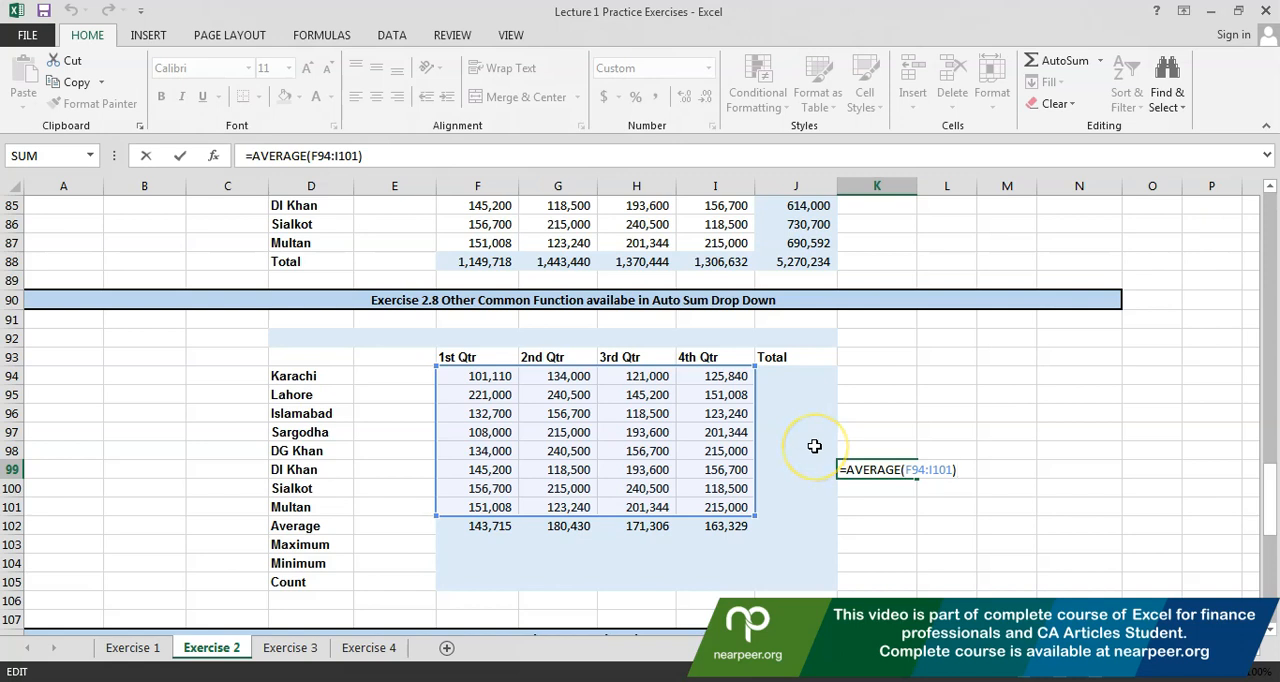
Calculate the 1st Qtr maximum in F103 with AutoSum's Max function, correcting the range to F94:F101
click(496, 543)
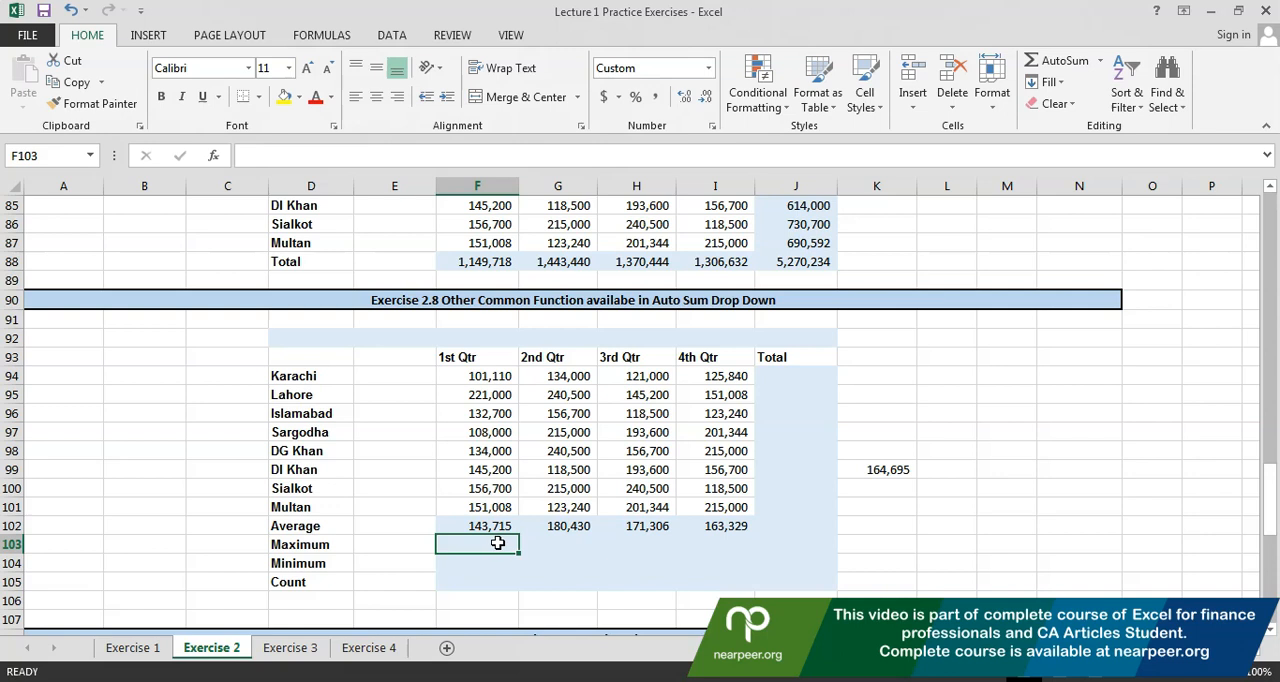
click(1101, 62)
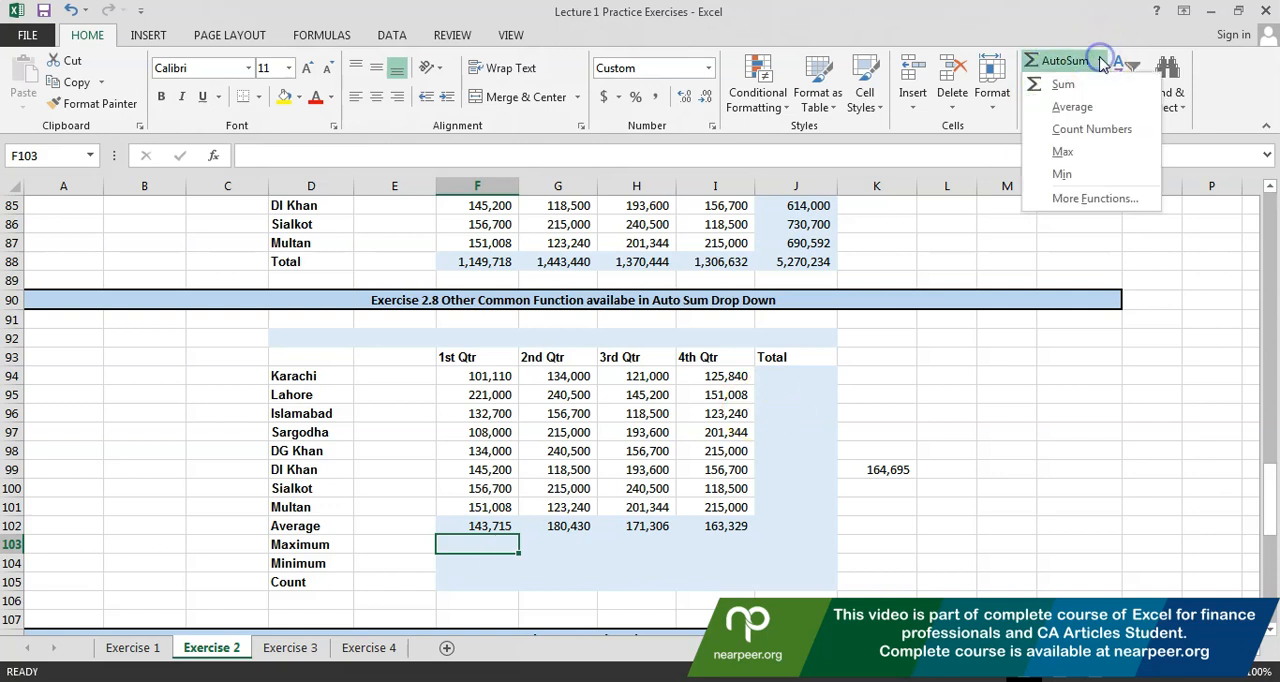
click(1097, 152)
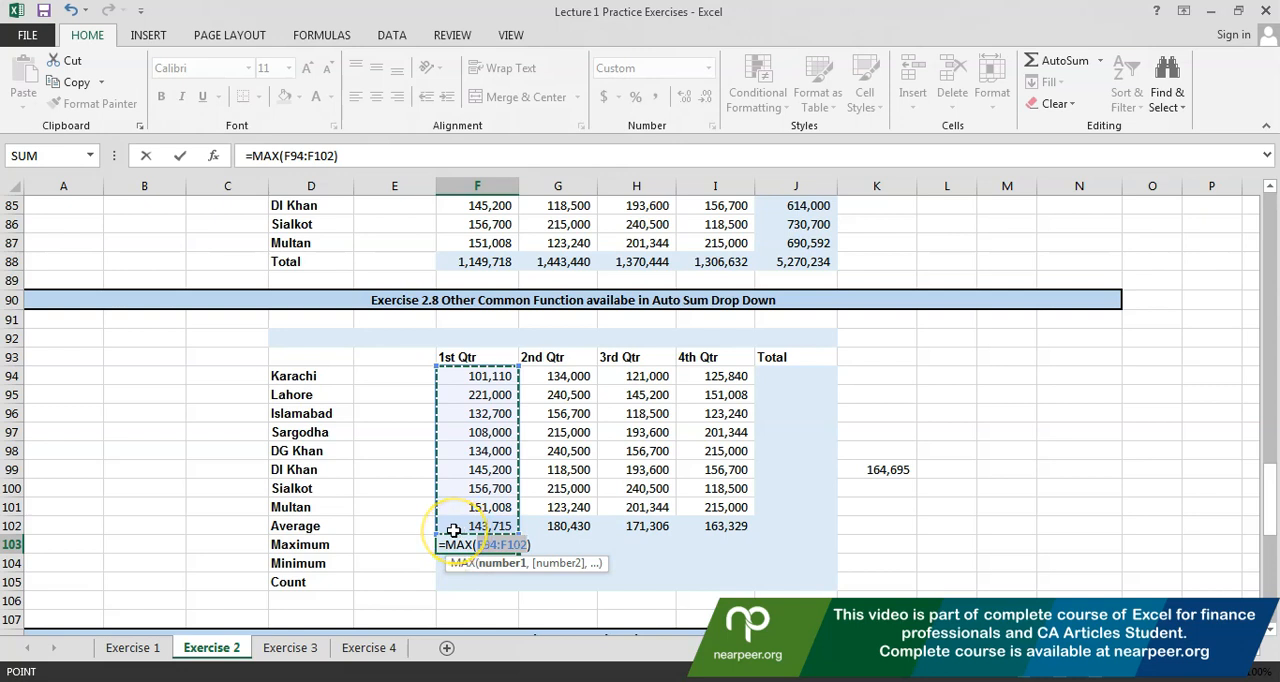
click(442, 376)
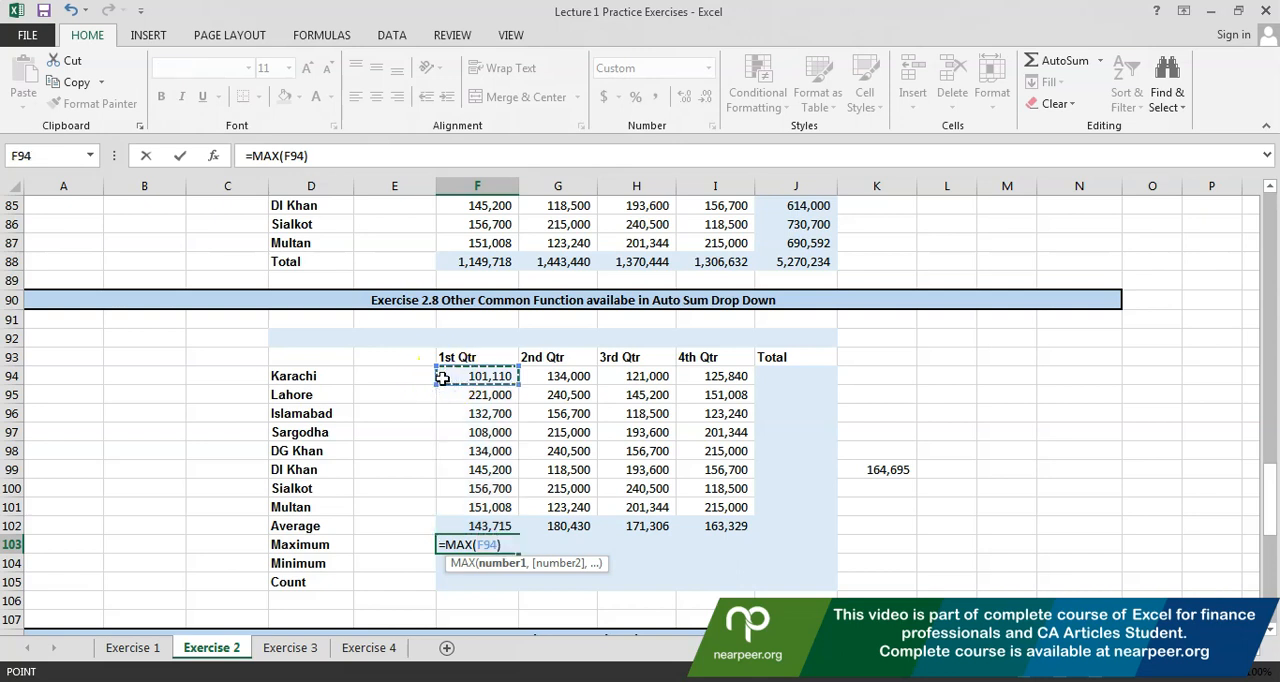
drag(439, 376, 454, 507)
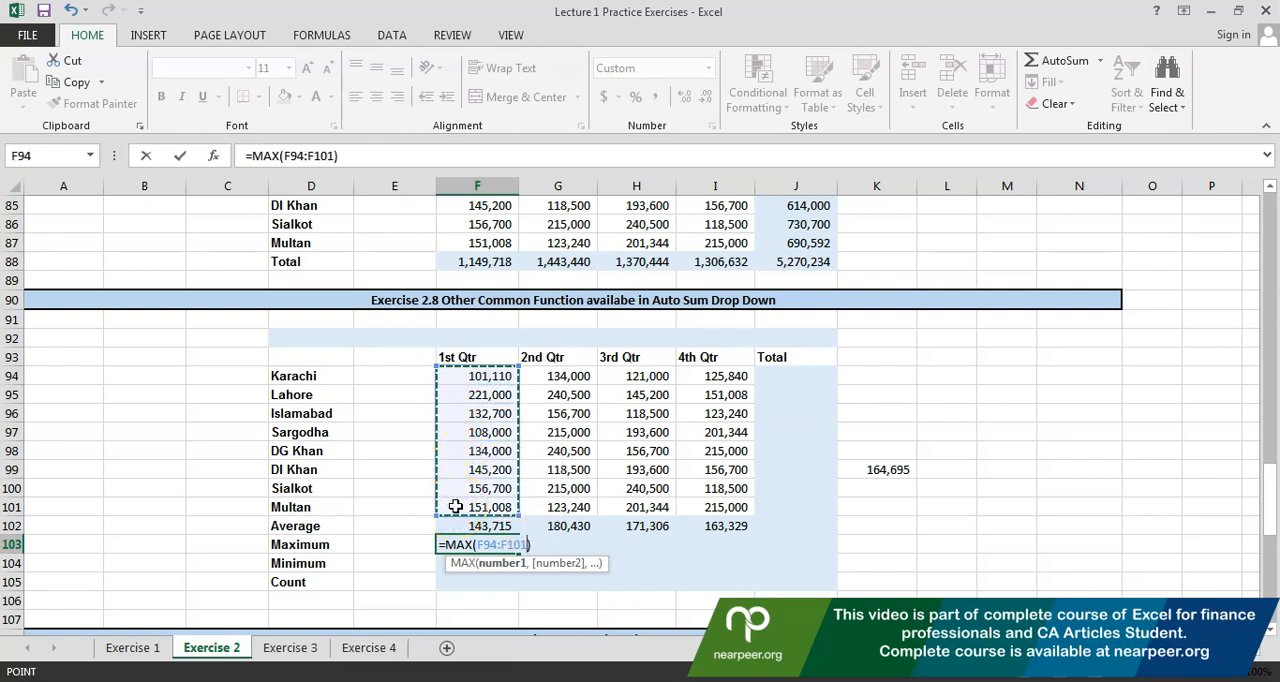
key(Return)
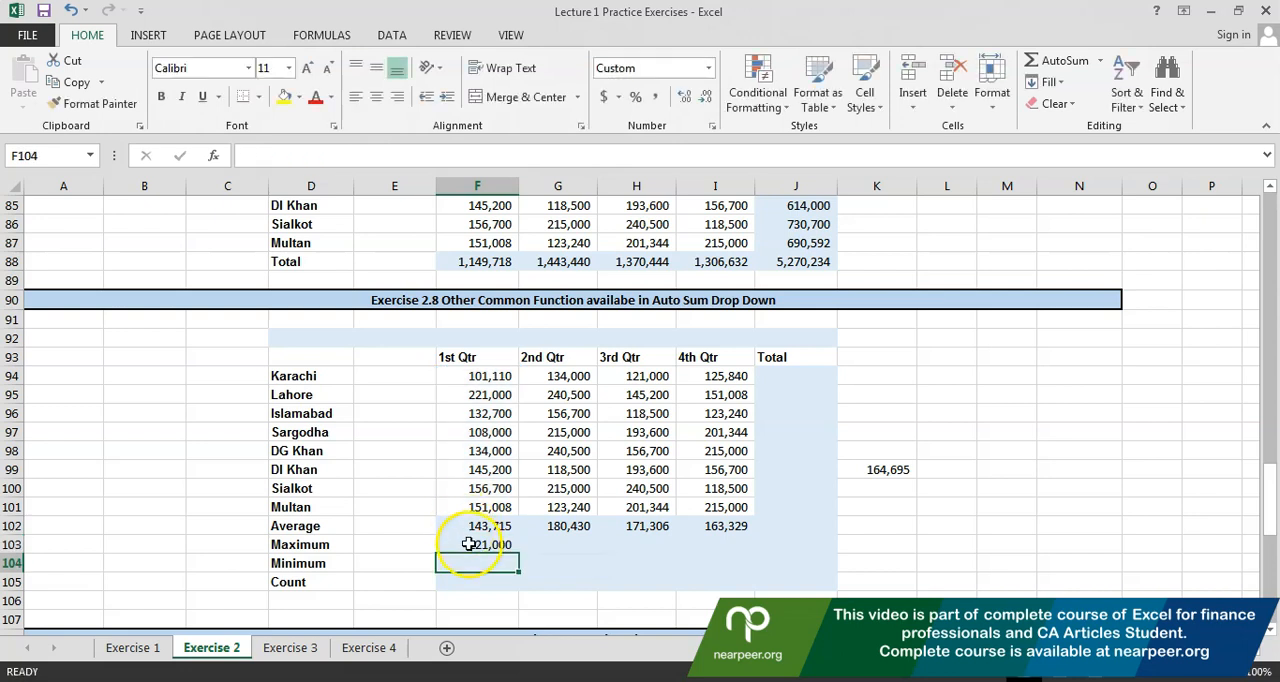
Copy the maximum formula from F103 to the other quarters in G103:I103
click(469, 544)
key(ctrl+c)
key(Right)
key(shift+Right)
key(shift+Right)
key(ctrl+v)
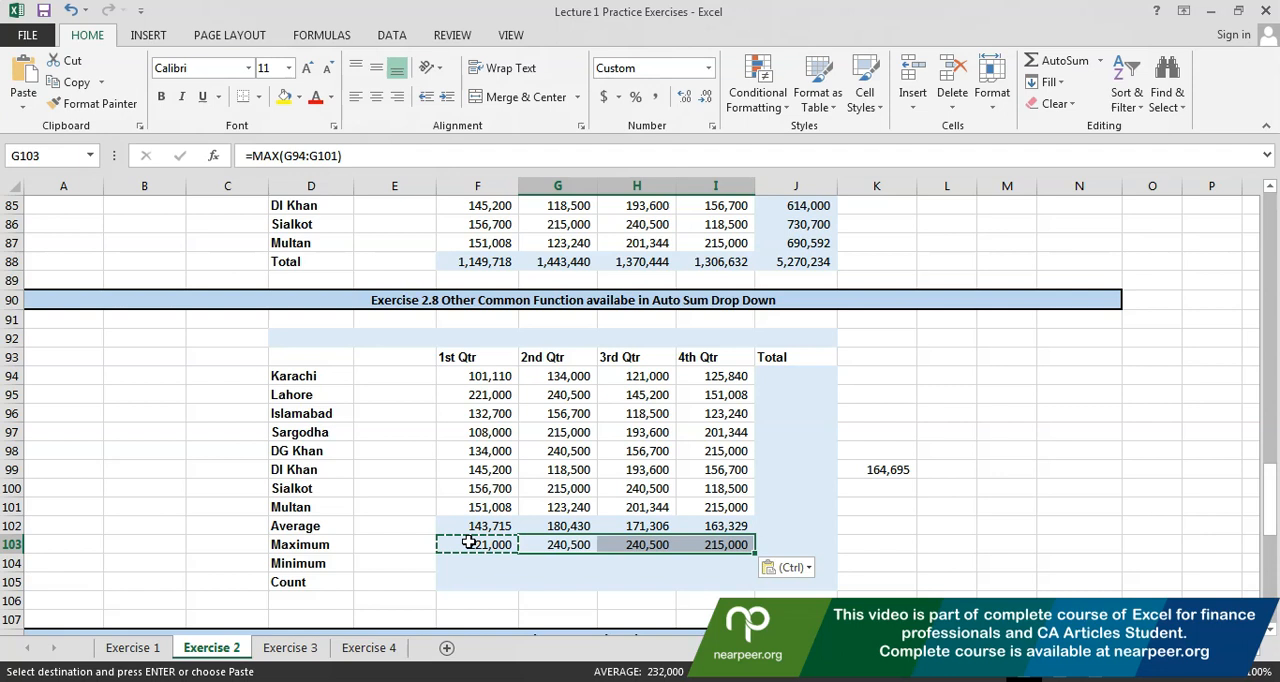
double_click(500, 564)
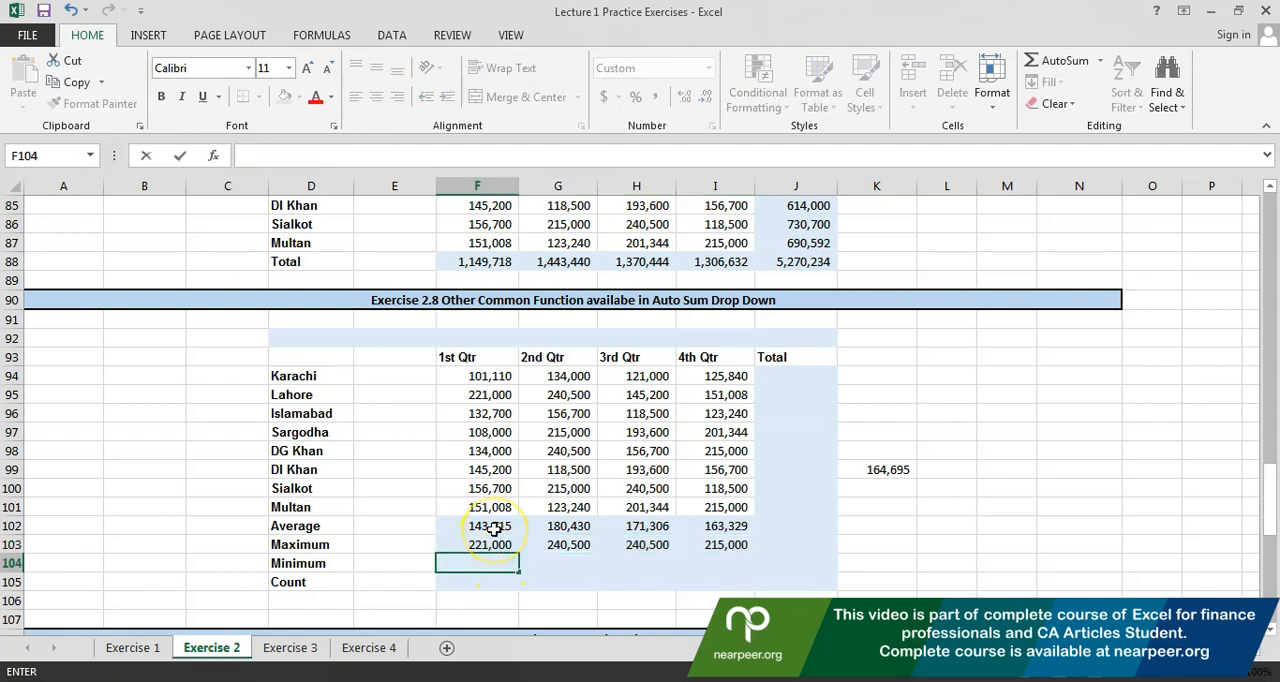
text(=)
key(BackSpace)
key(Right)
key(Left)
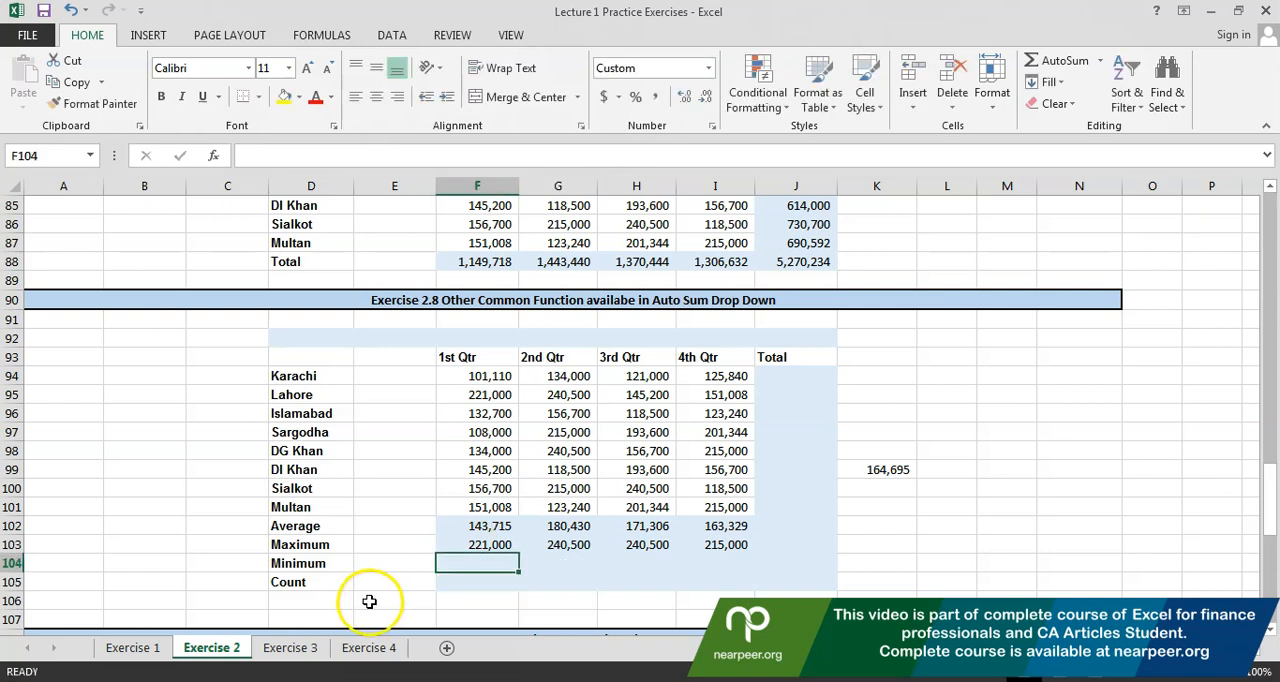
Calculate the 1st Qtr minimum in F104 with AutoSum's Min function, limiting the range to F94:F101
click(1100, 61)
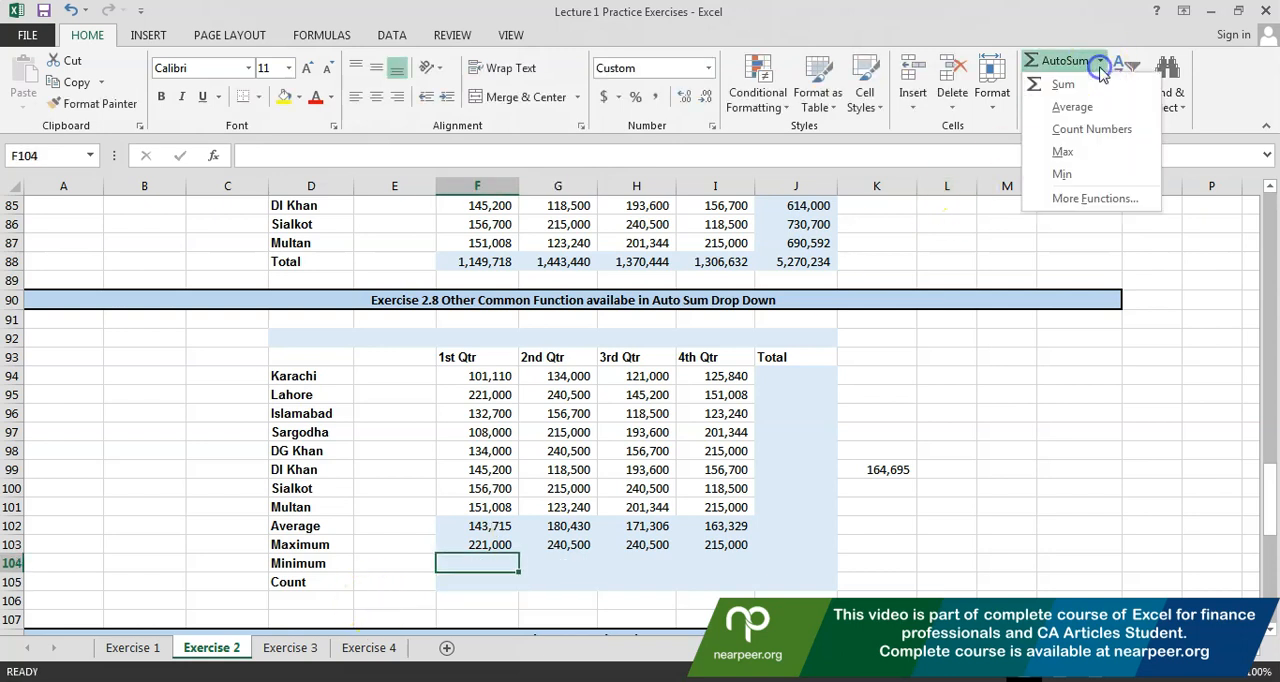
click(1104, 172)
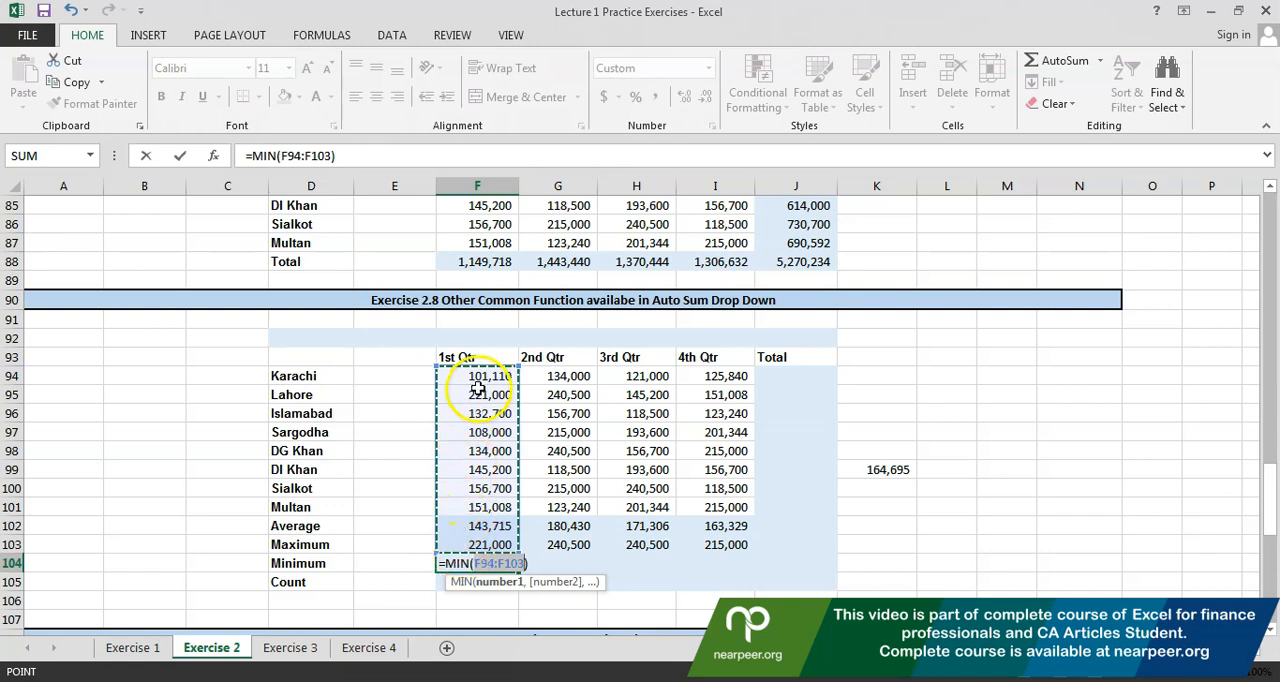
drag(483, 376, 478, 507)
key(Return)
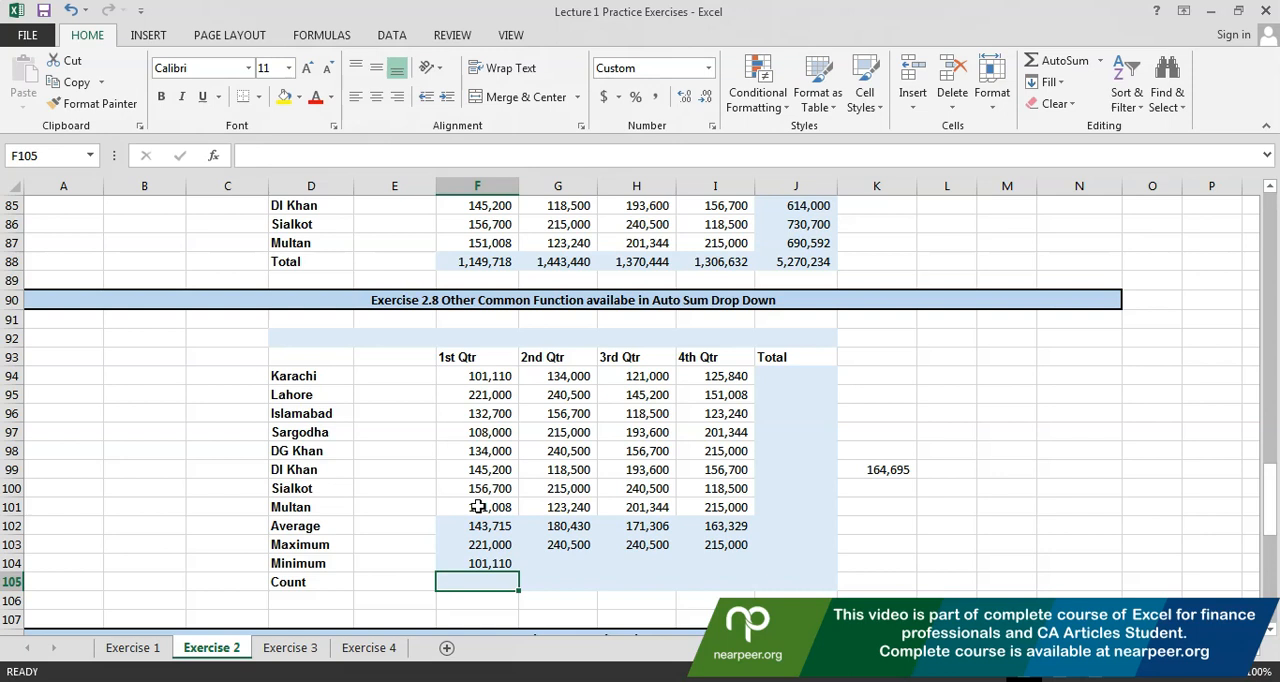
Copy the minimum formula from F104 across the remaining quarters up to I104
key(Up)
key(ctrl+c)
key(shift+Right)
key(shift+Right)
key(shift+Right)
key(ctrl+v)
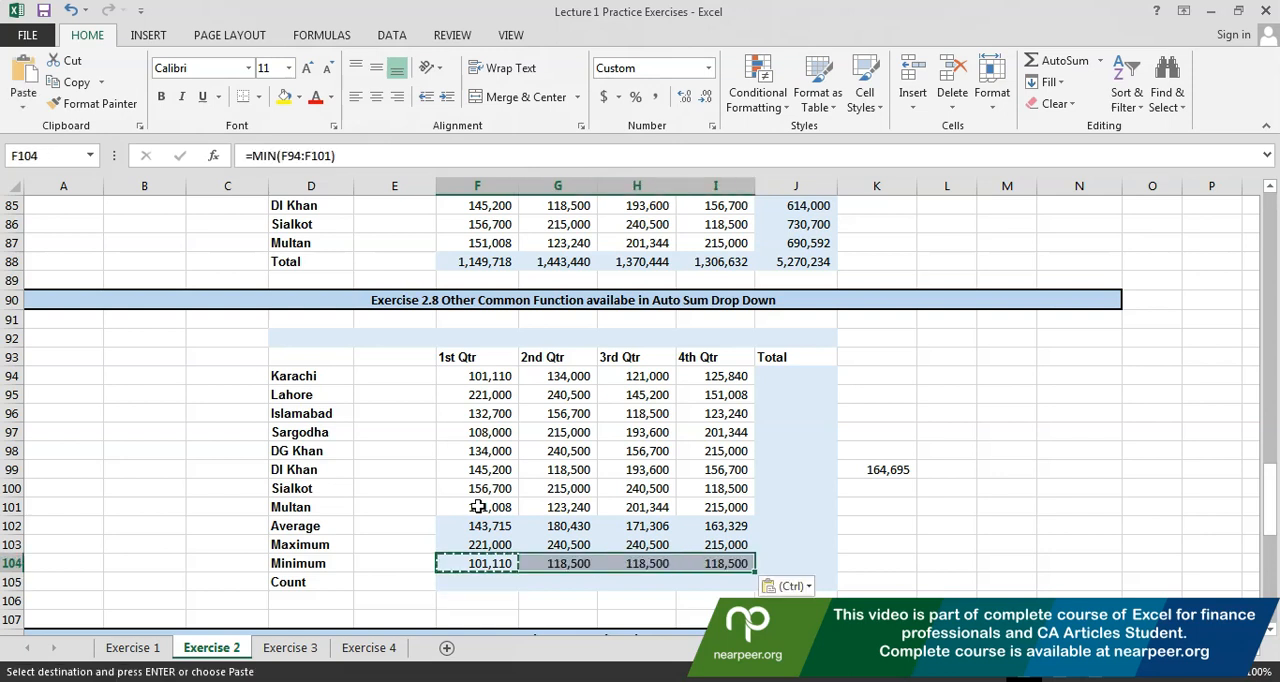
Check which cells the copied minimum formulas refer to, from the 2nd Qtr in G104 to the 4th Qtr in I104
key(Right)
key(F2)
key(Escape)
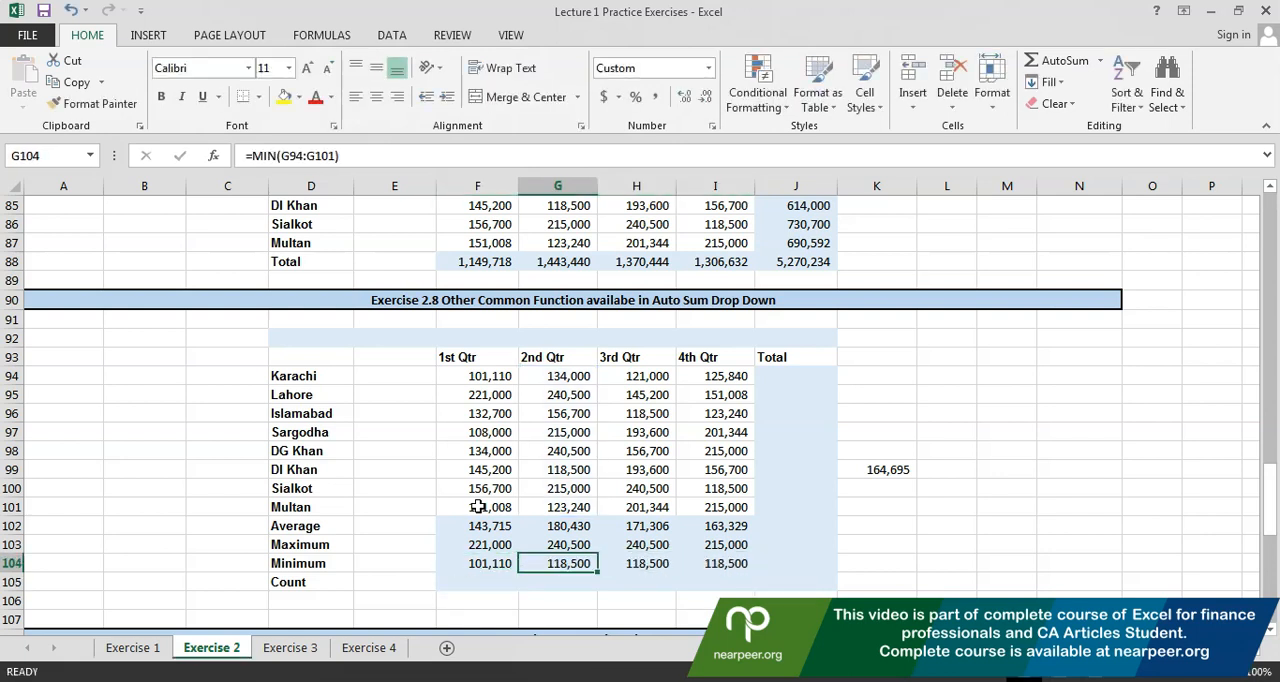
key(Right)
key(F2)
key(Escape)
key(Right)
key(F2)
key(Escape)
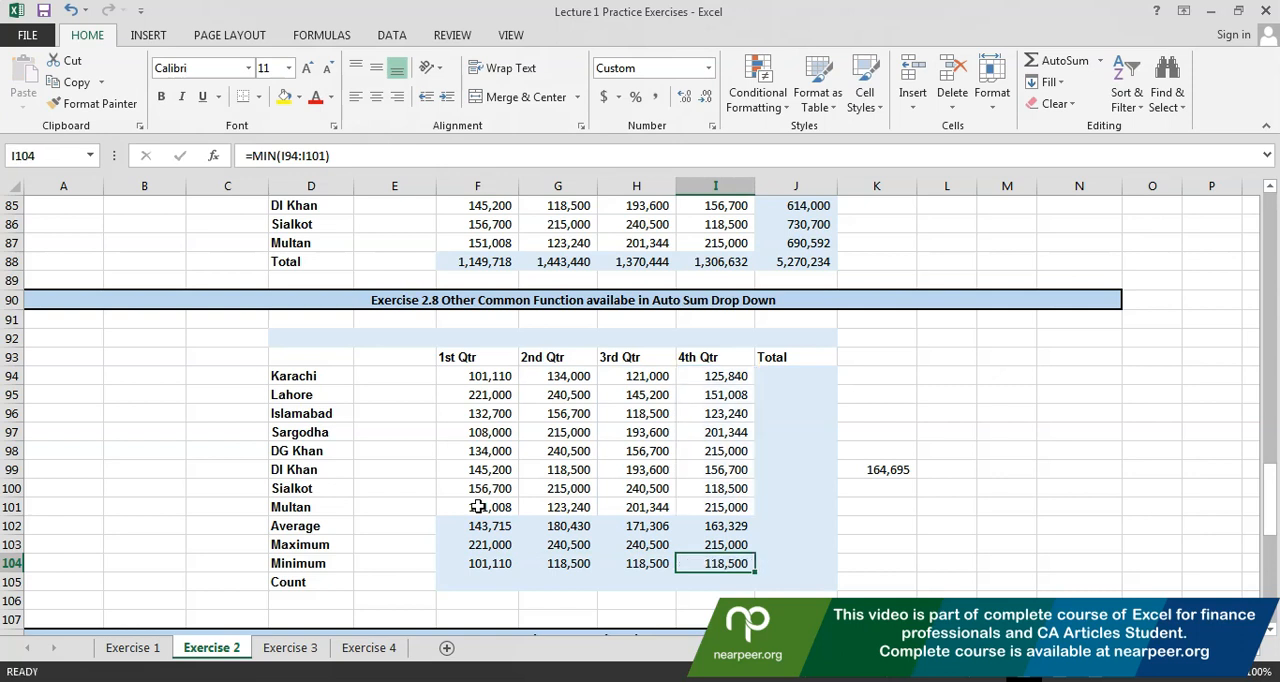
Count the 1st Qtr entries in F105 with AutoSum's Count Numbers function, limiting the range to F94:F101
key(Left)
key(Down)
key(Left)
key(Left)
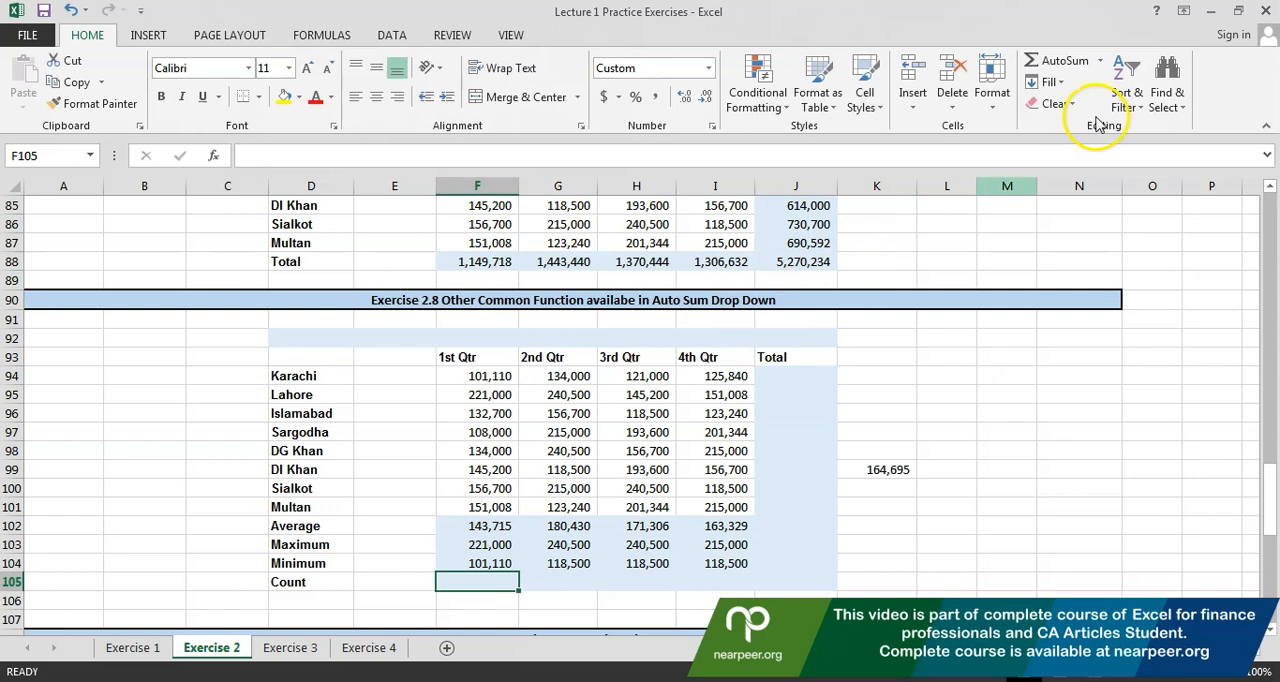
click(1101, 62)
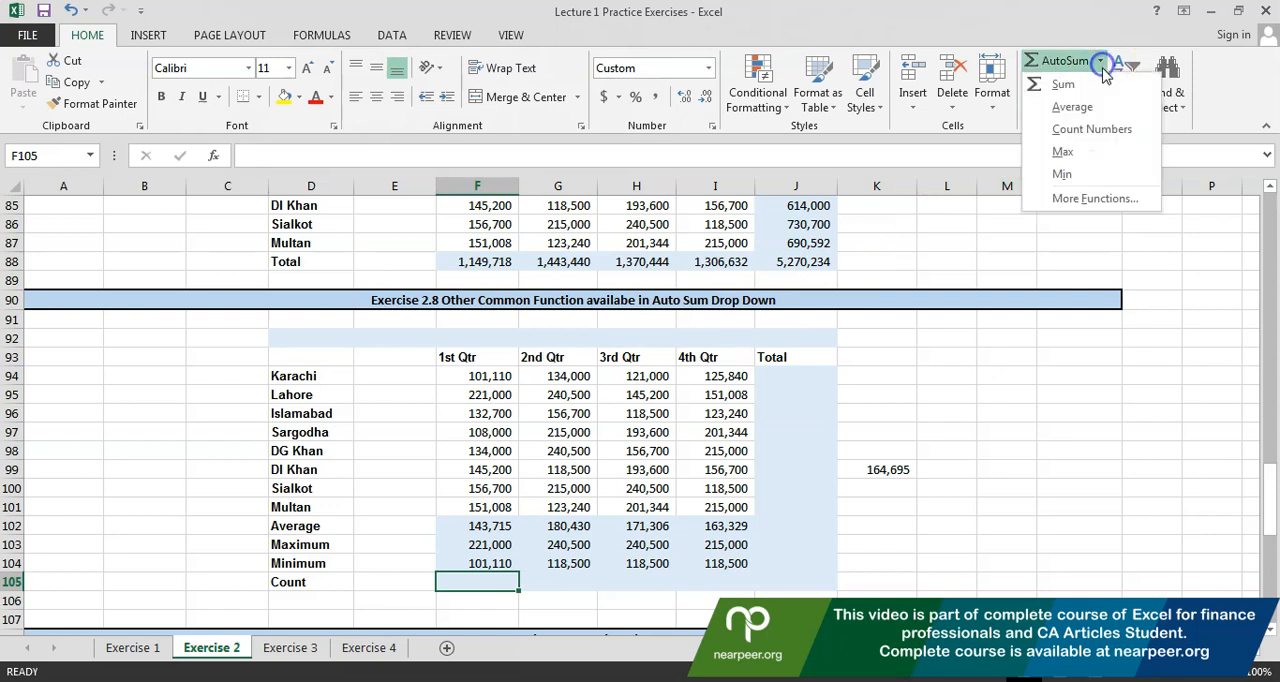
click(1092, 129)
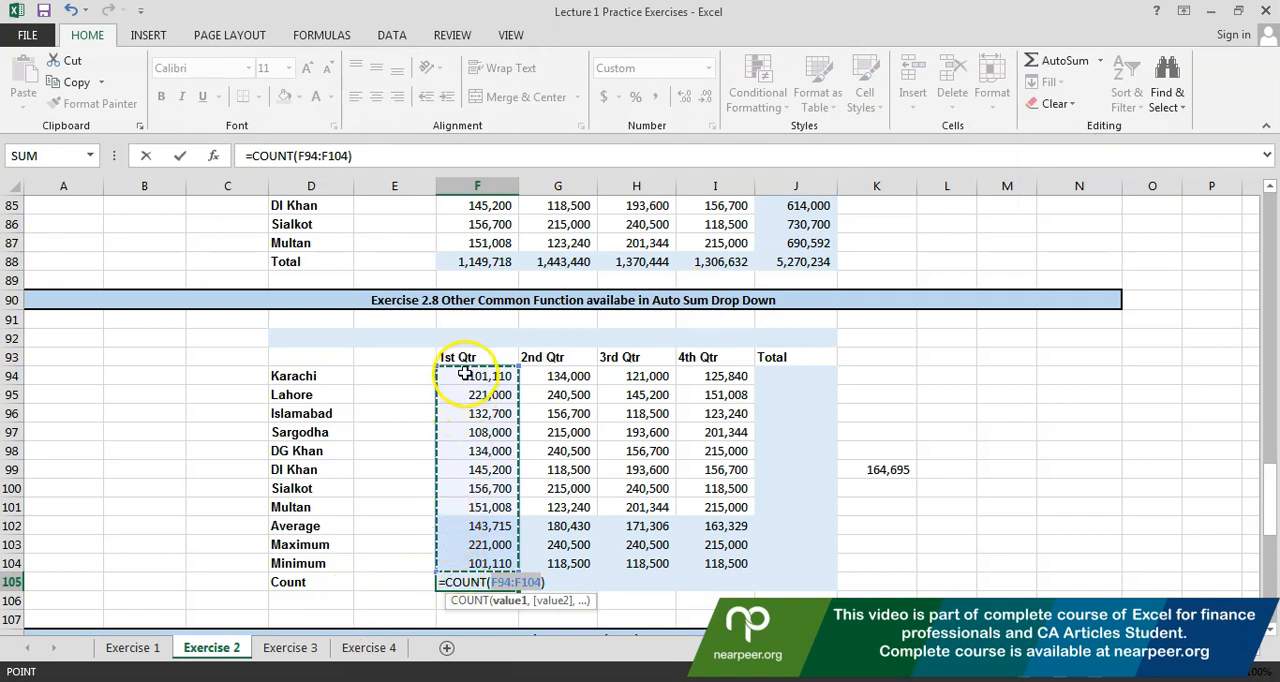
drag(465, 374, 472, 504)
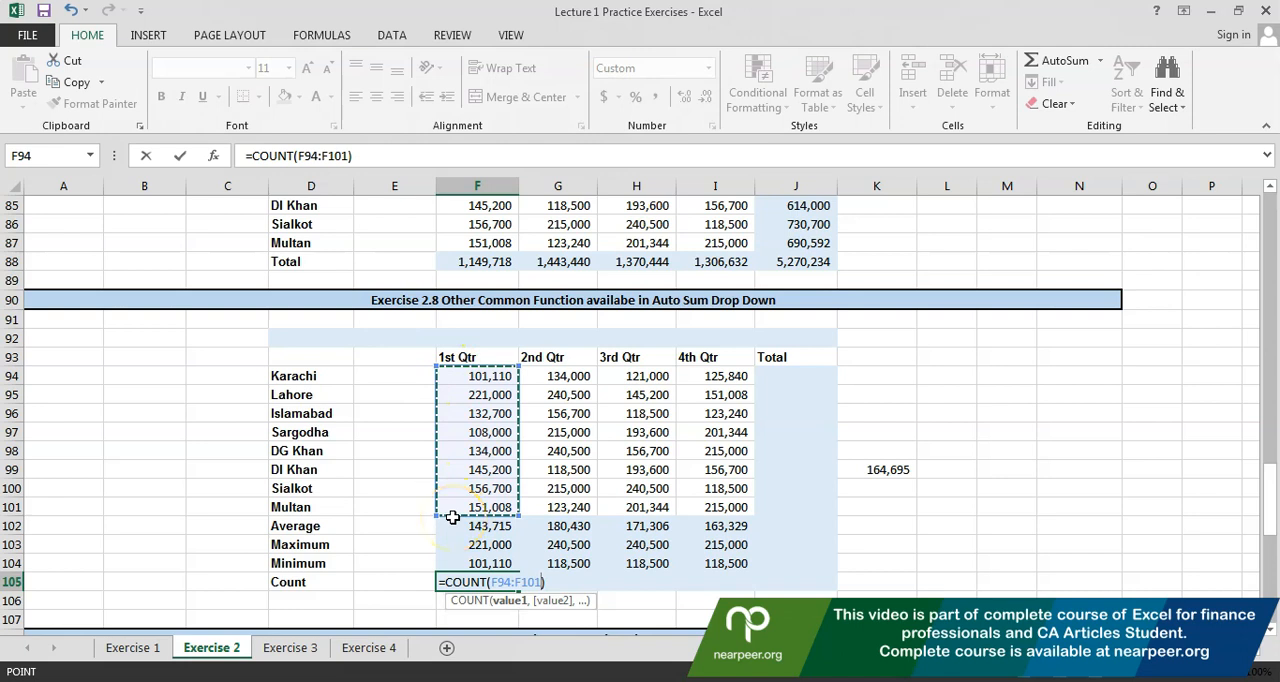
key(Return)
Copy the count formula from F105 across the remaining quarters up to I105
key(Up)
key(ctrl+c)
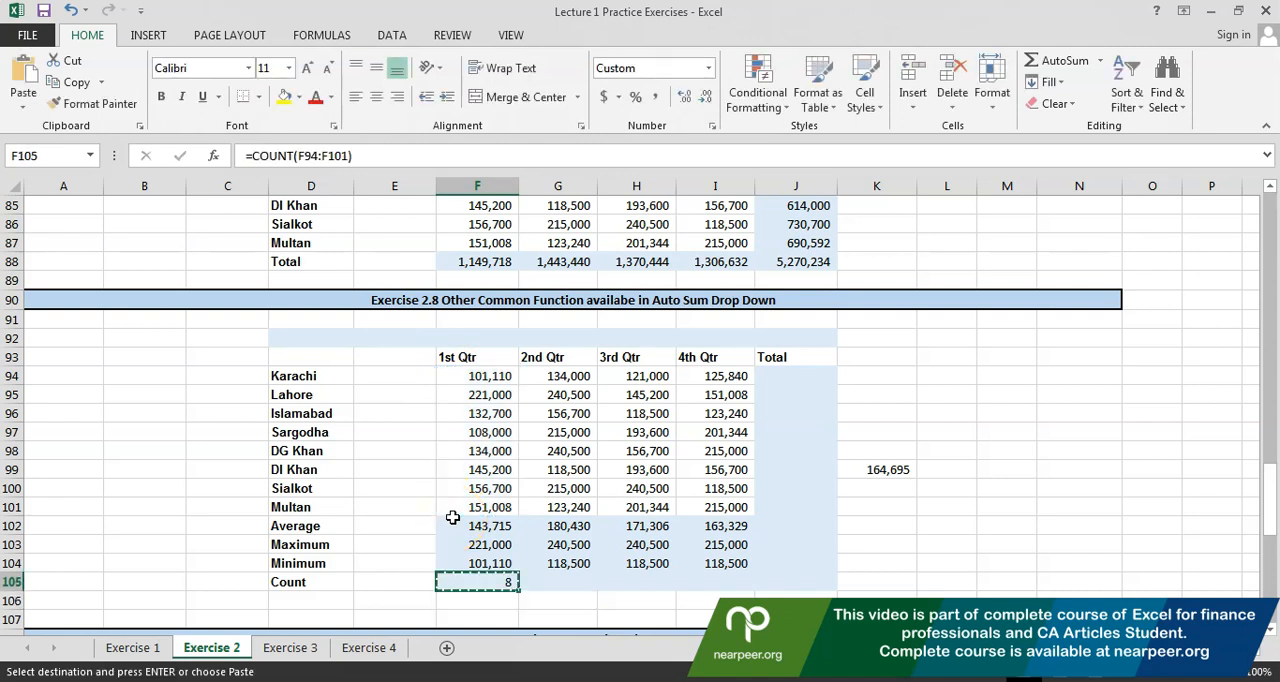
key(shift+Right)
key(shift+Right)
key(shift+Right)
key(ctrl+v)
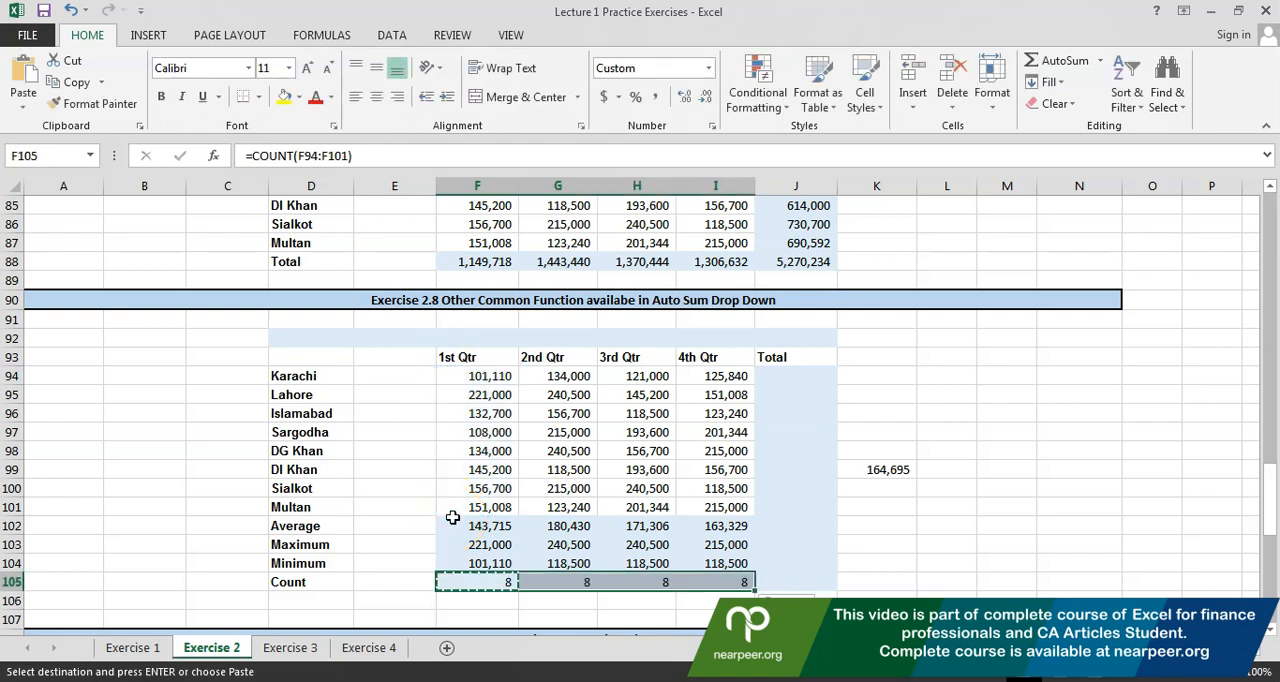
click(778, 376)
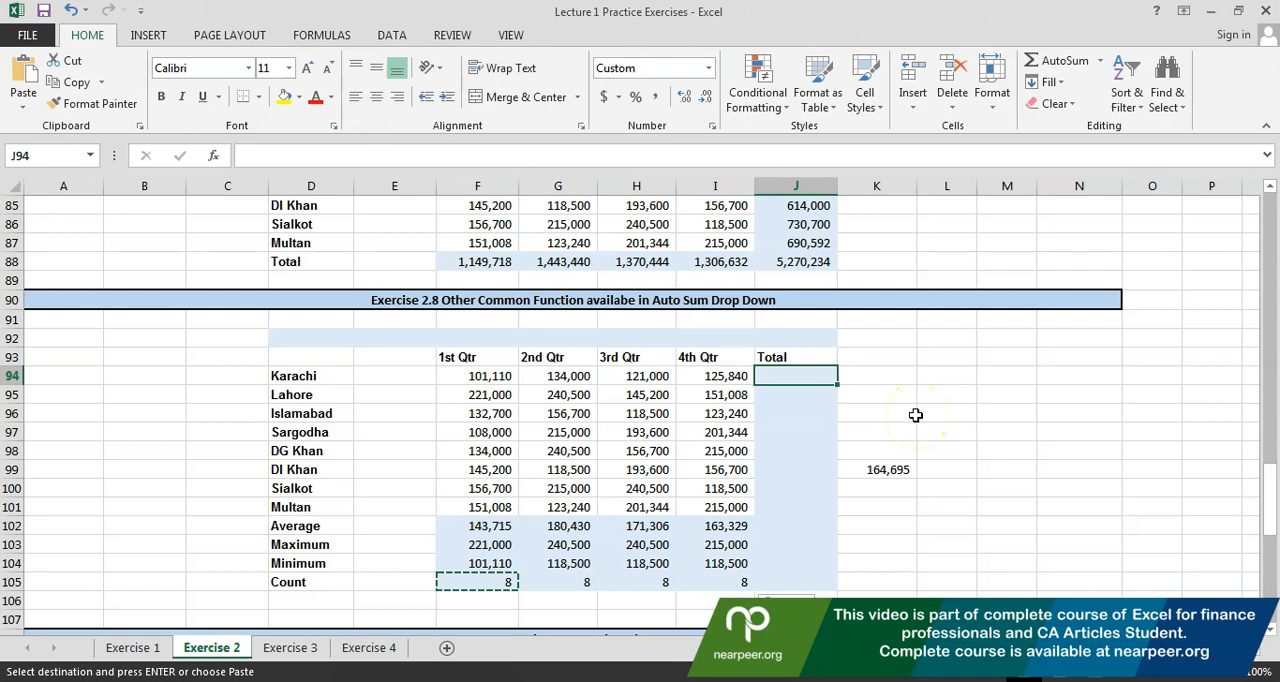
click(948, 487)
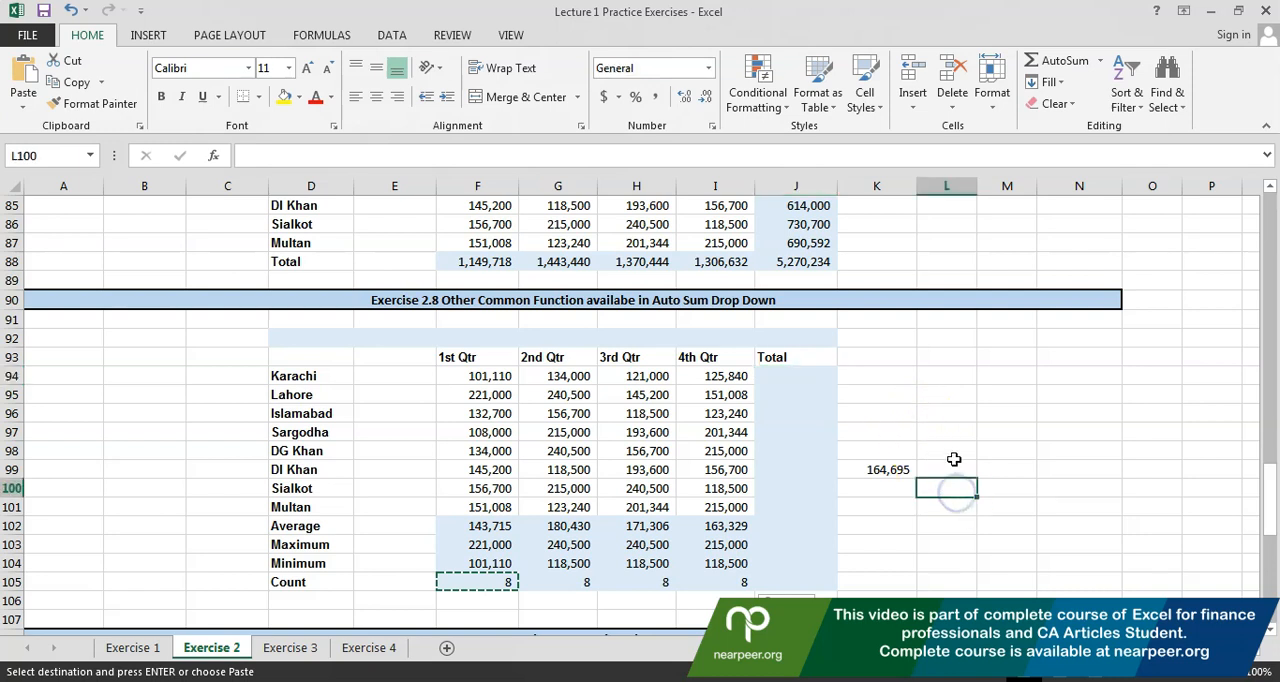
drag(950, 470, 946, 354)
drag(937, 469, 624, 469)
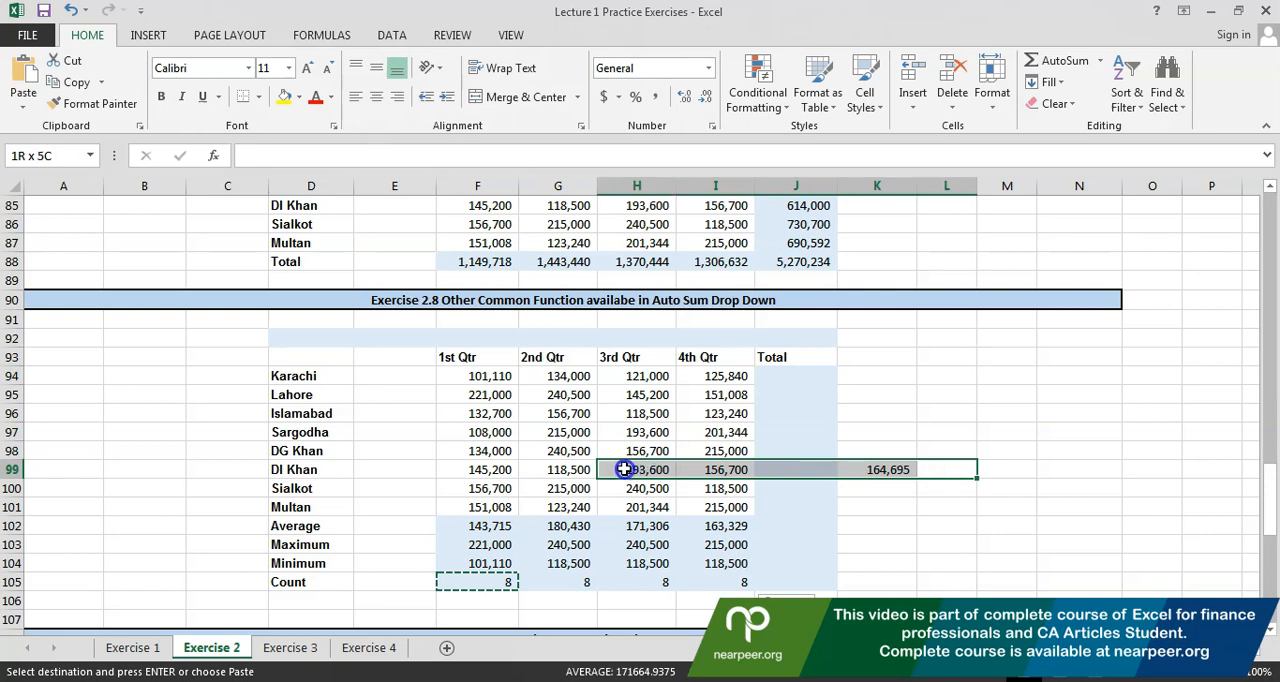
drag(624, 469, 624, 469)
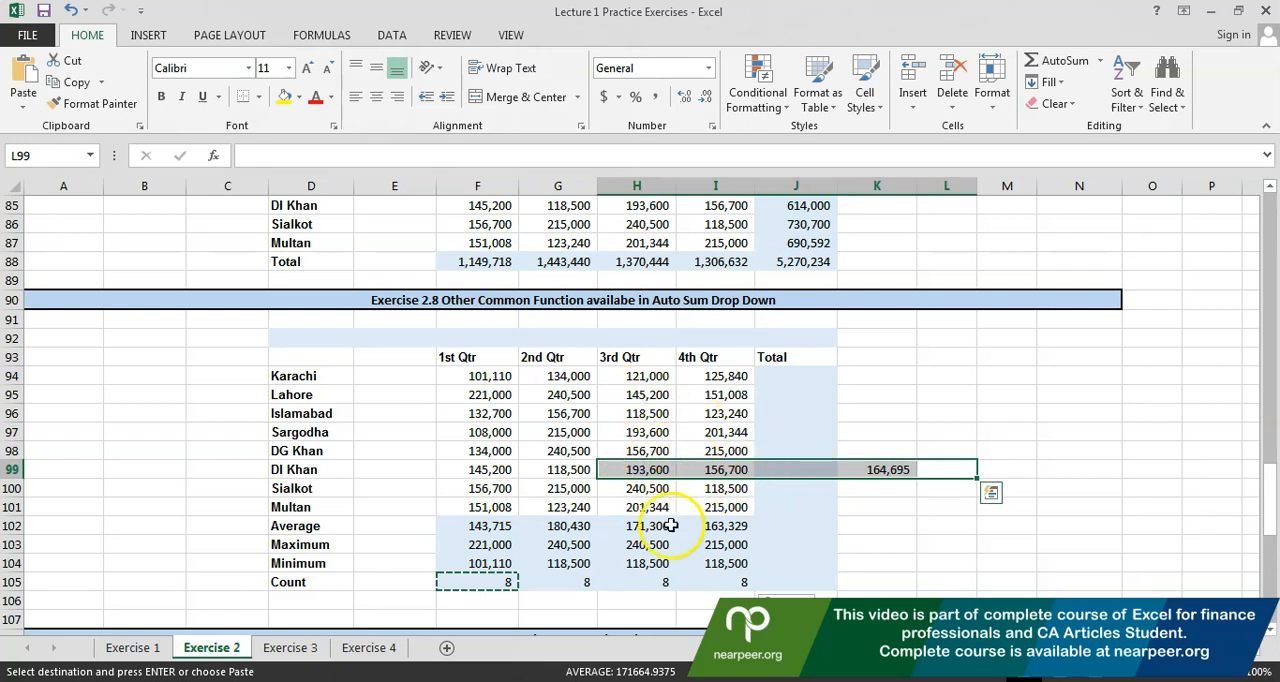
Clear the calculated results in F102:I105 and K99, and change the row label in D102 to Total
key(Down)
key(Down)
scroll(12, 544, down, 4)
text(Total)
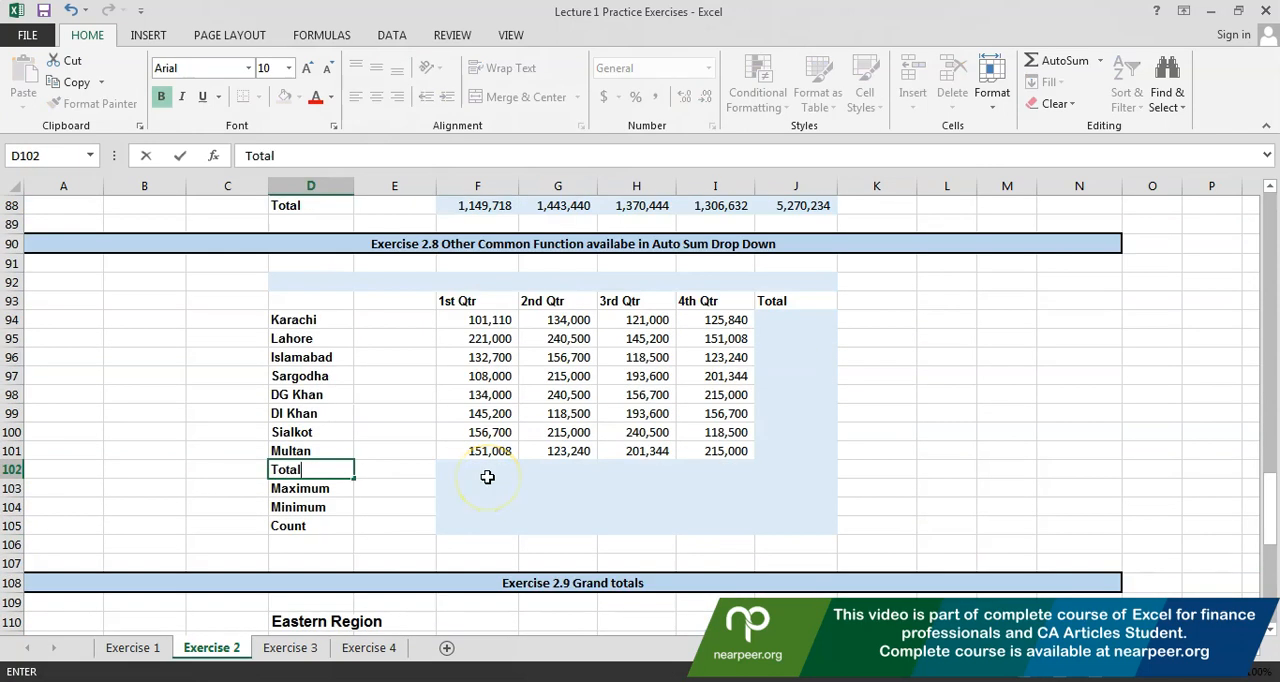
key(Return)
key(Up)
key(Right)
key(Right)
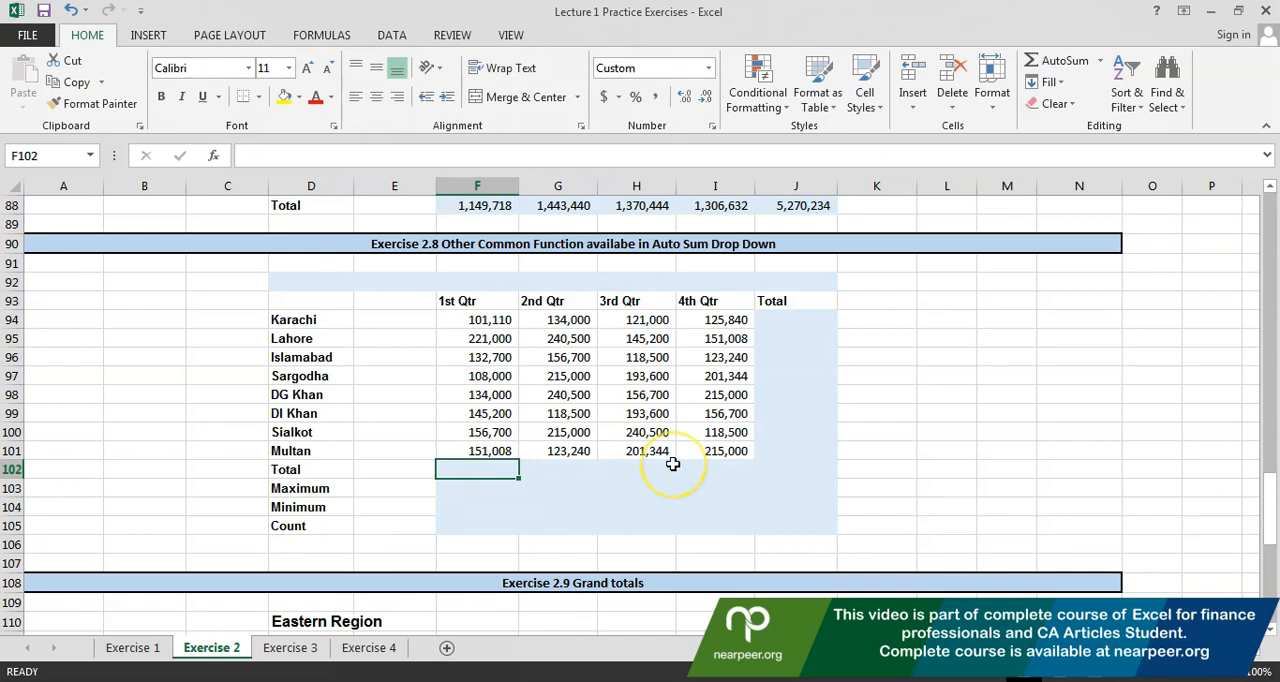
Preview the AutoSum range for F102 without entering the formula, and delete Sargodha's 1st Qtr figure in F97
key(alt+equal)
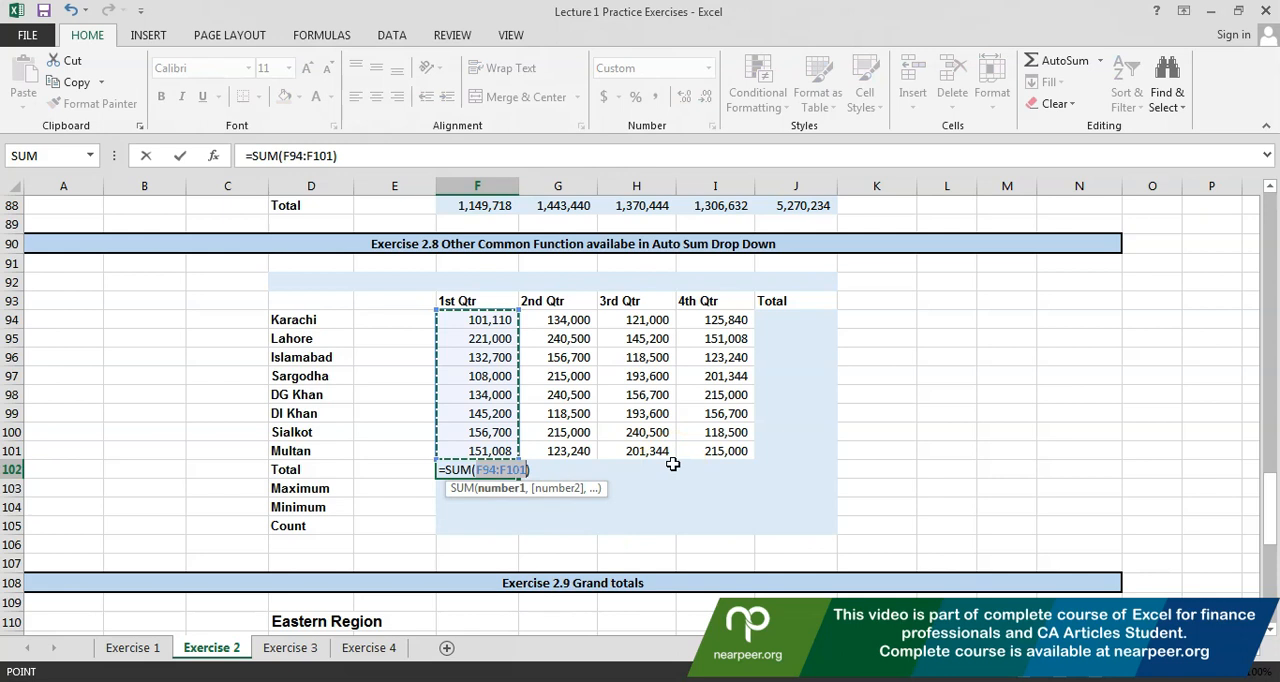
key(Escape)
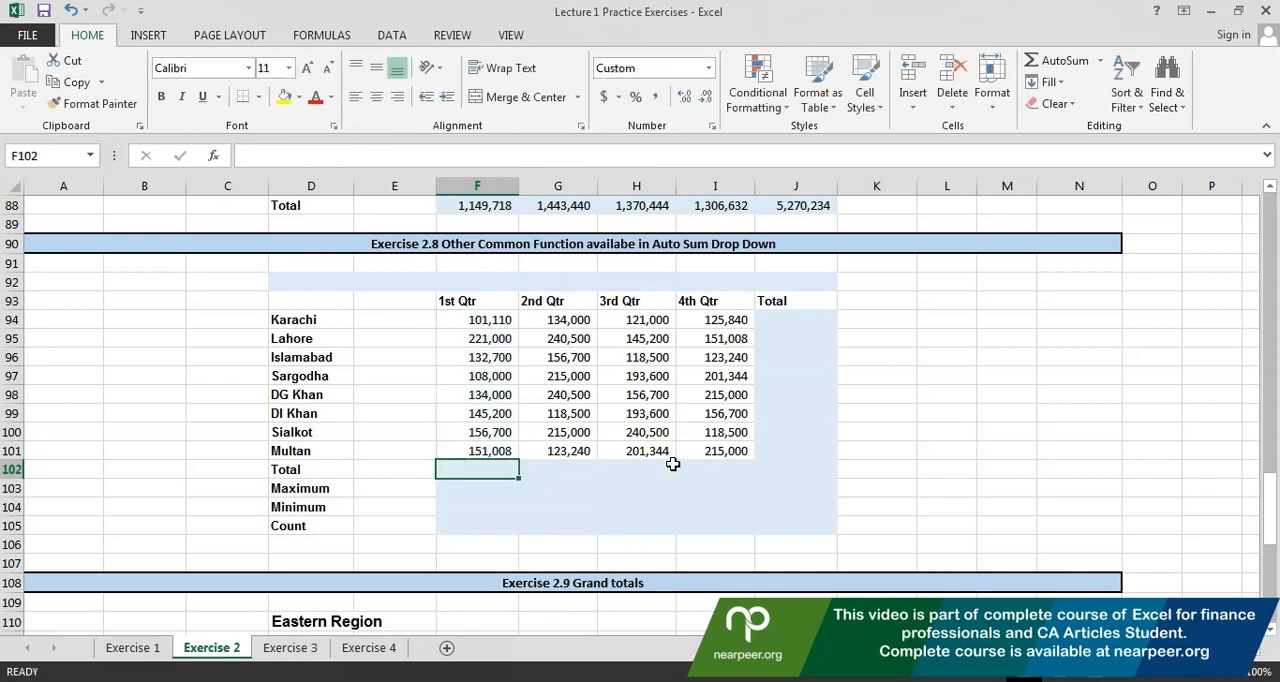
key(Up)
key(Up)
key(Up)
key(Up)
key(Up)
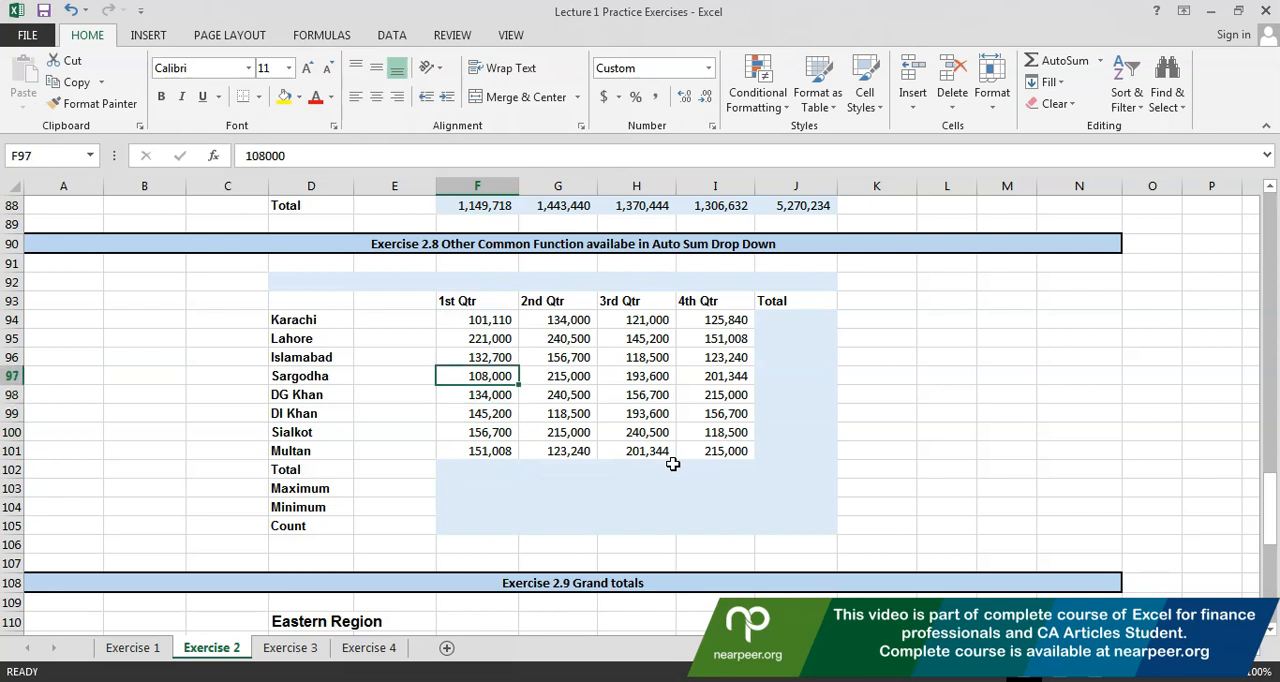
key(BackSpace)
Preview the range AutoSum proposes in F102 with F97 blank, and cancel the formula
key(Down)
key(Down)
key(Down)
key(Down)
key(Down)
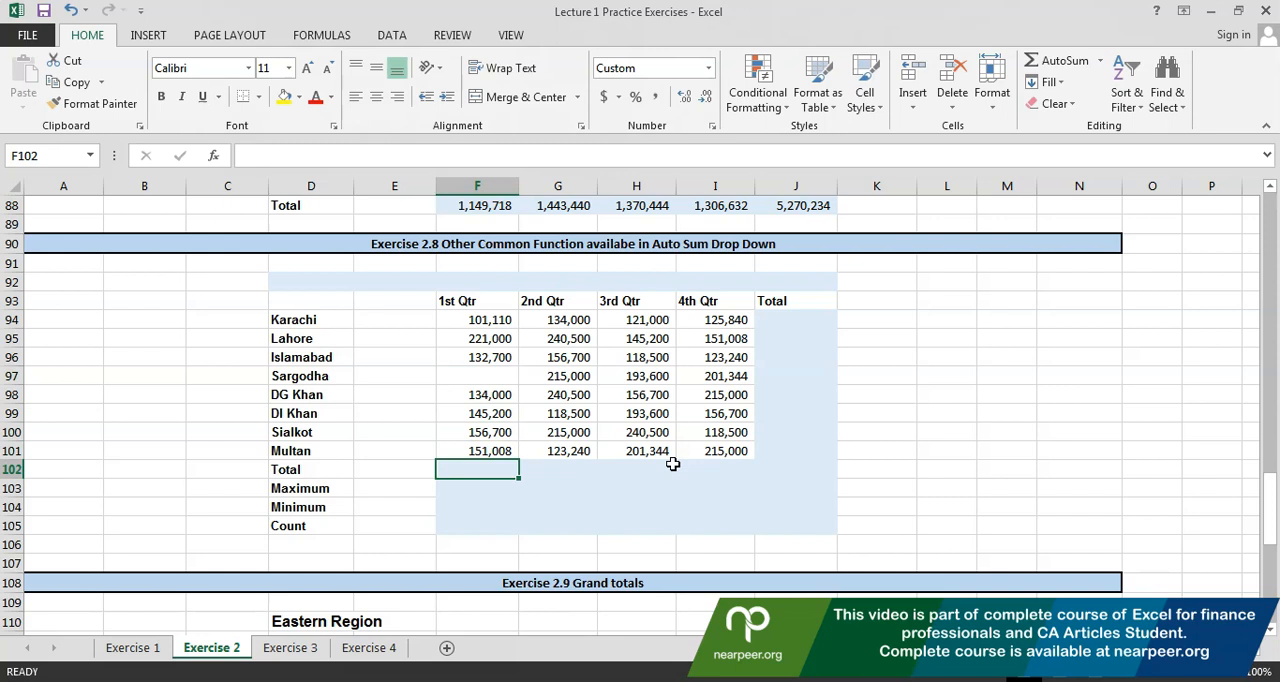
key(alt+equal)
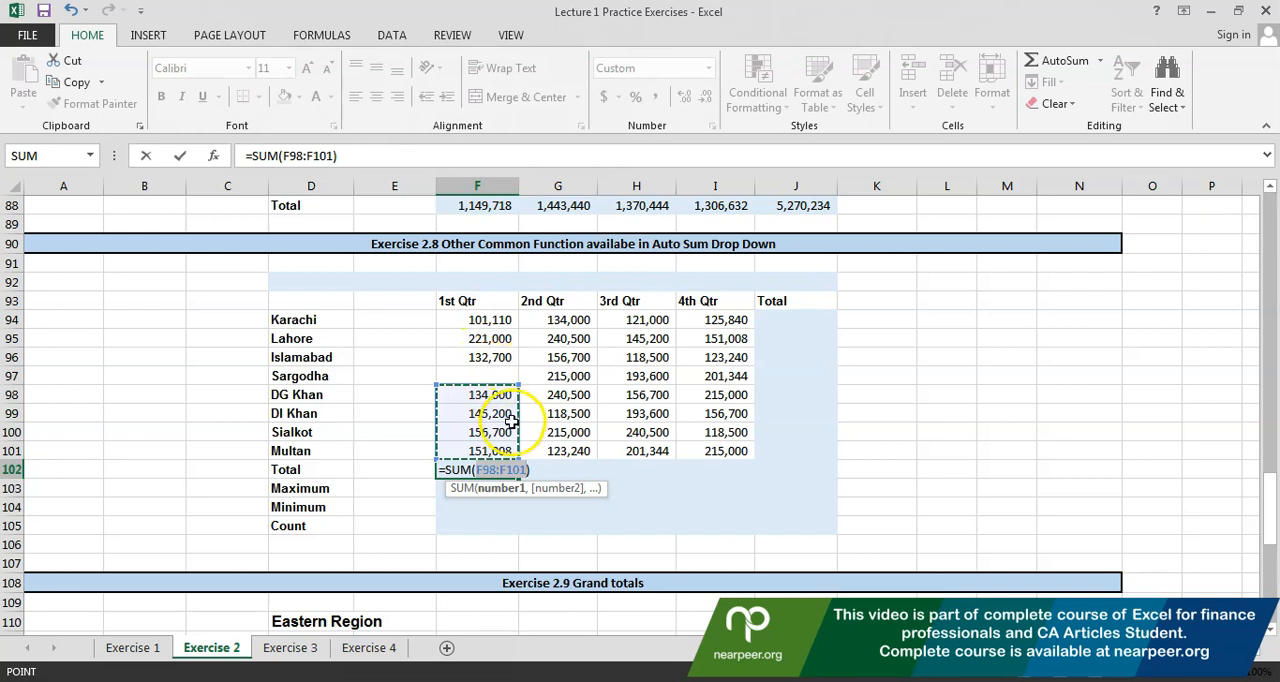
key(Escape)
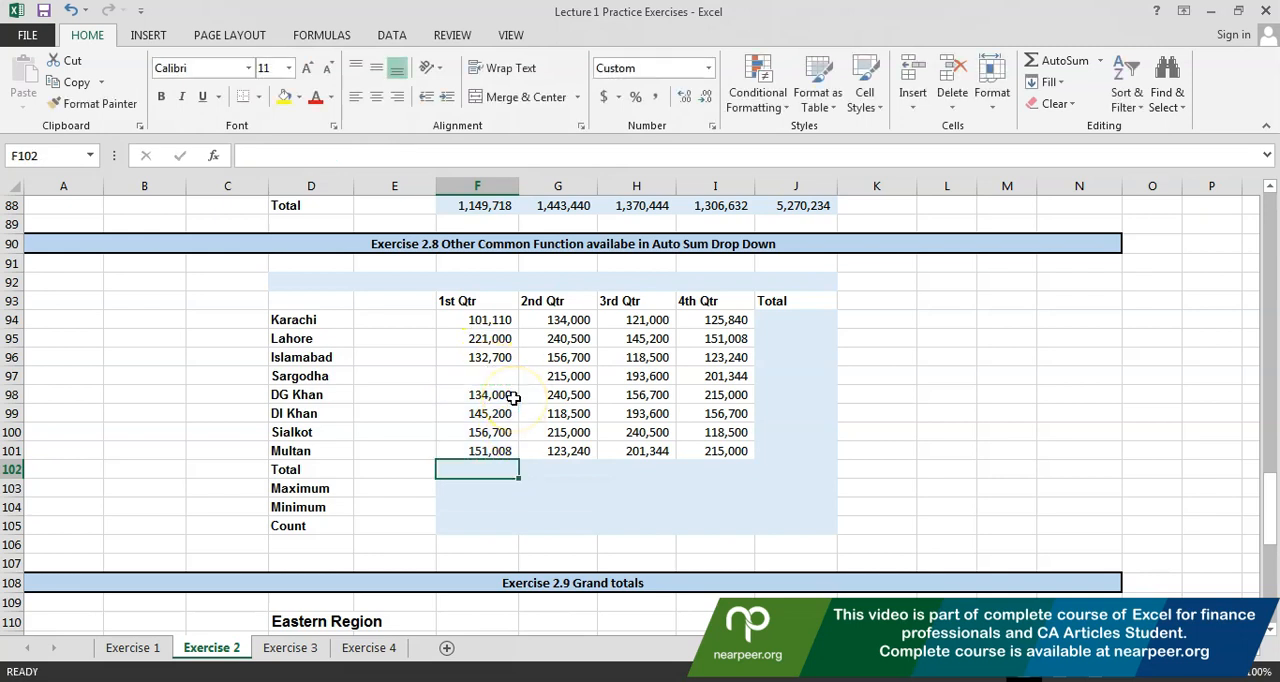
Enter 0 as Sargodha's 1st Qtr figure in F97
key(Up)
key(Up)
key(Up)
key(Up)
key(Up)
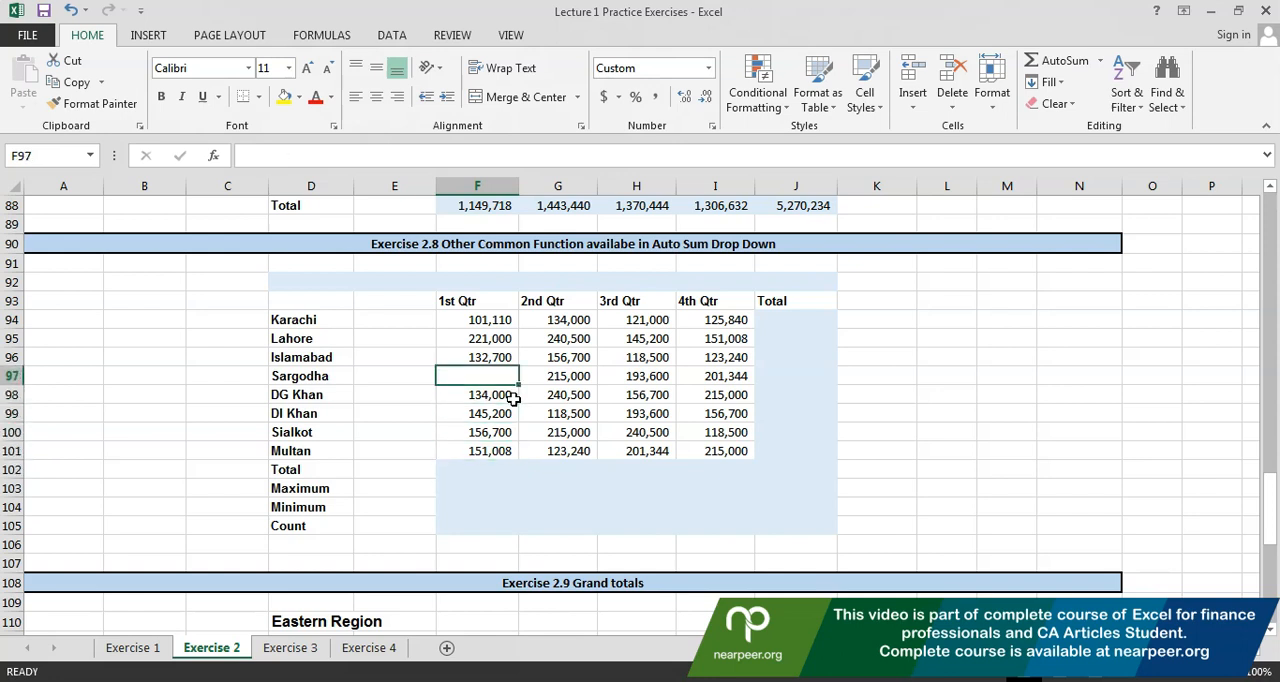
text(0)
key(Return)
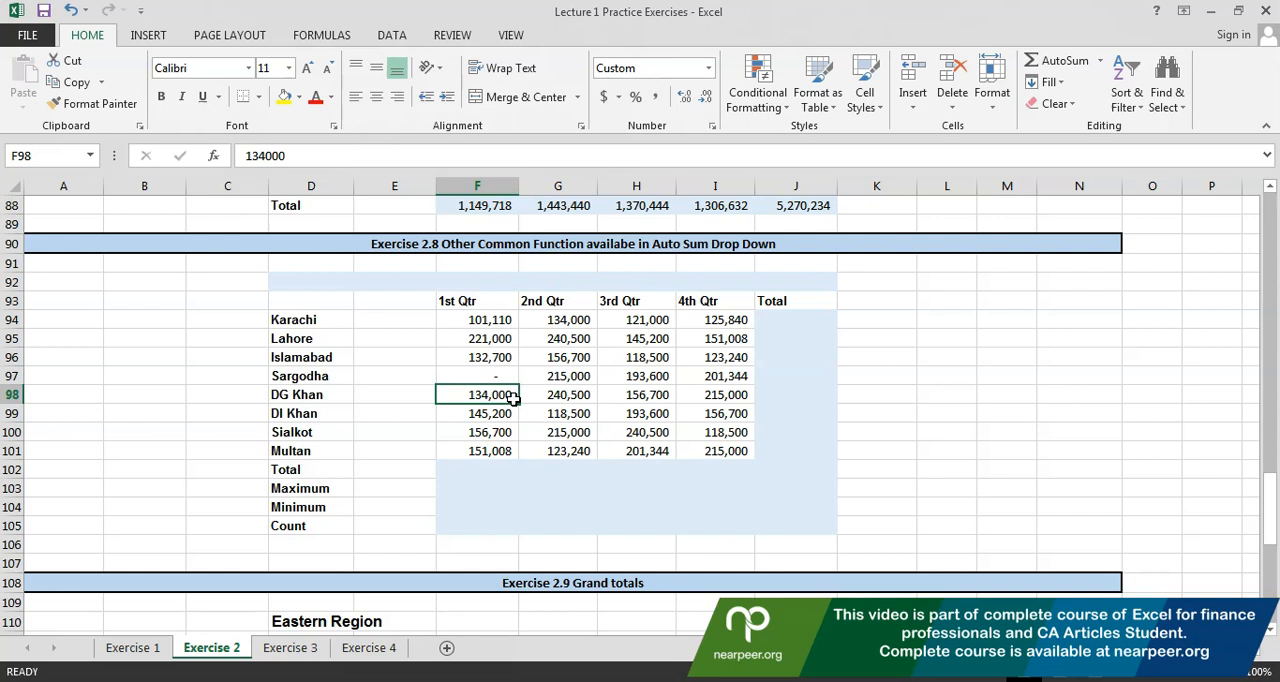
Preview the range AutoSum proposes in F102 with a zero in F97, and cancel the formula
key(Down)
key(Down)
key(Down)
key(Down)
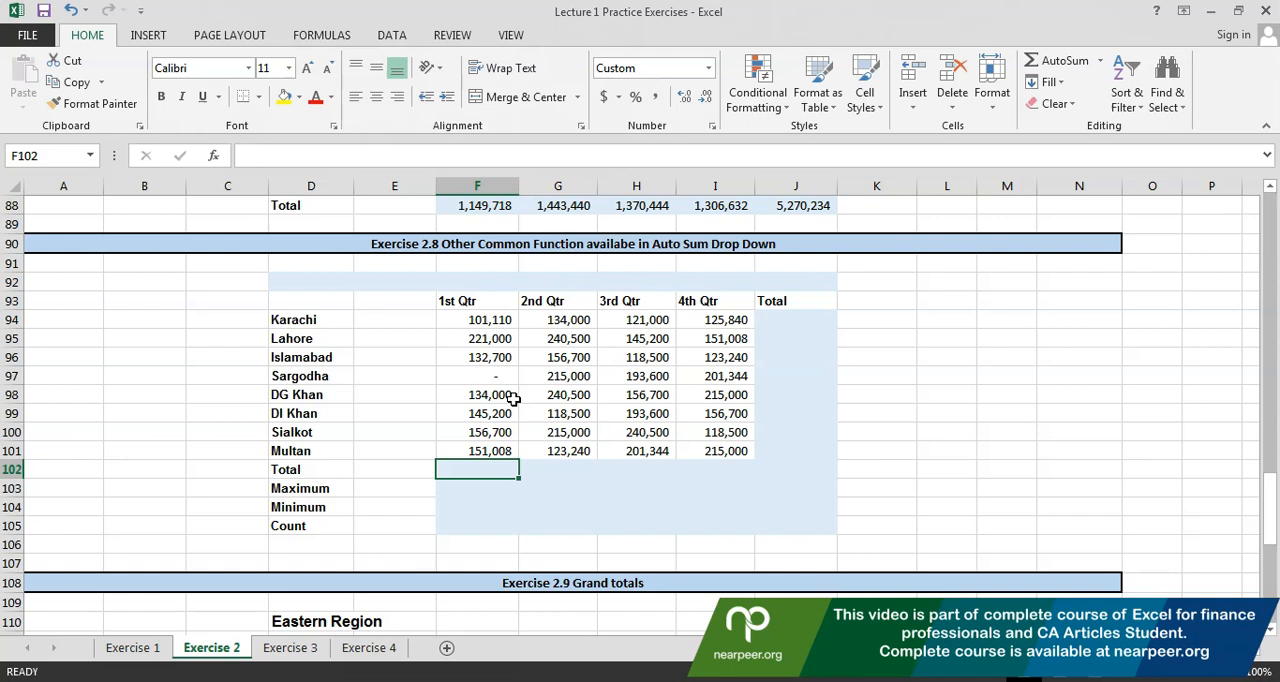
key(alt+equal)
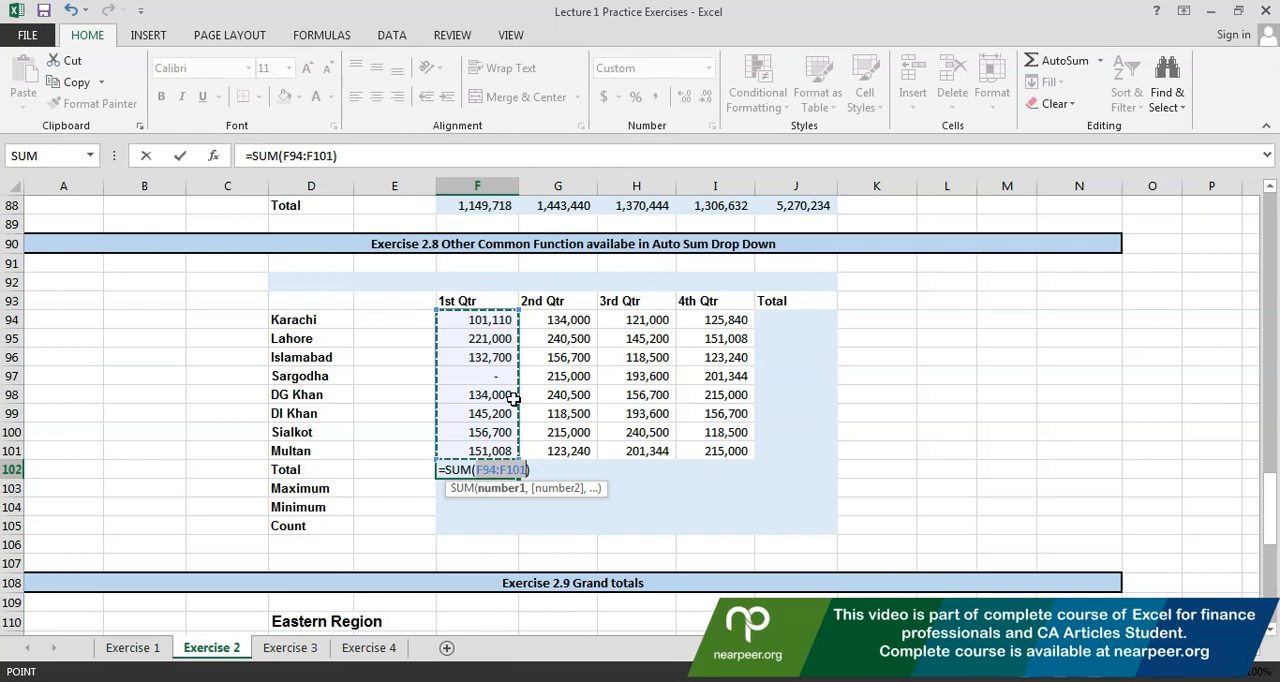
key(Down)
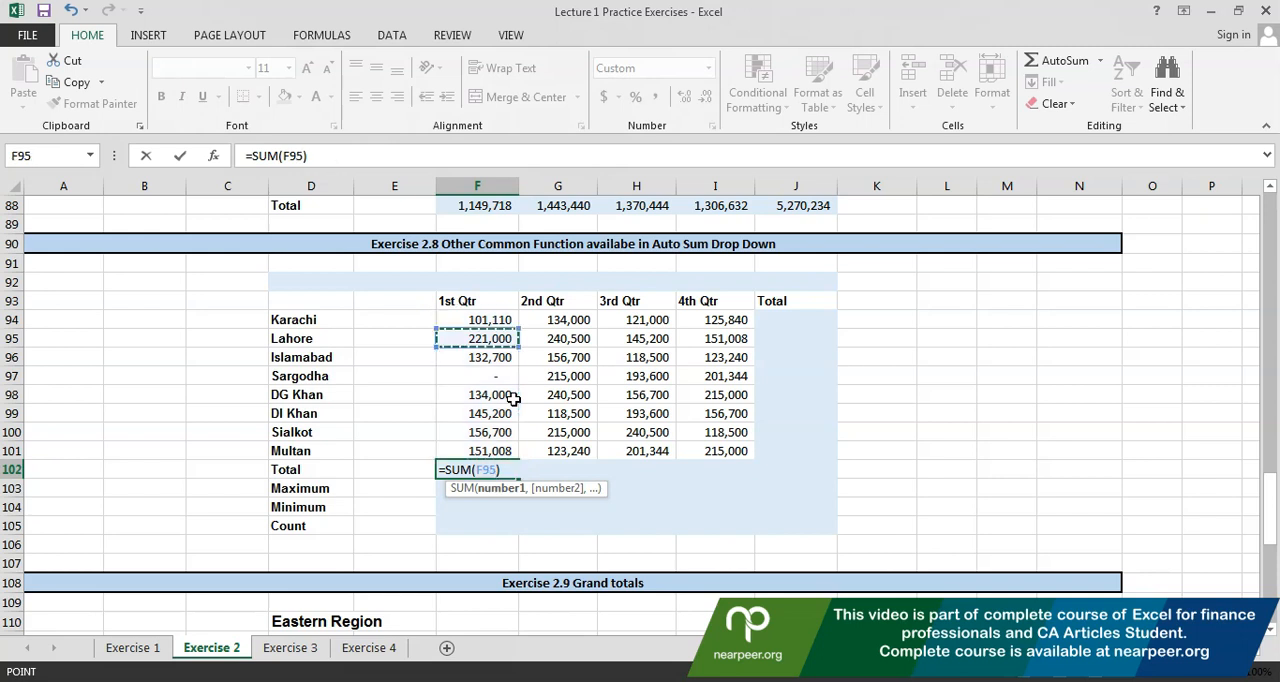
key(Escape)
In Exercise 2.9, use AutoSum to total all four quarters of the Eastern Region in row 116 and the Western Region in row 124
key(Down)
key(Down)
key(Down)
key(Down)
key(Down)
key(Down)
key(Down)
key(Down)
key(Down)
key(Down)
key(Down)
key(Down)
key(Down)
key(Down)
key(Down)
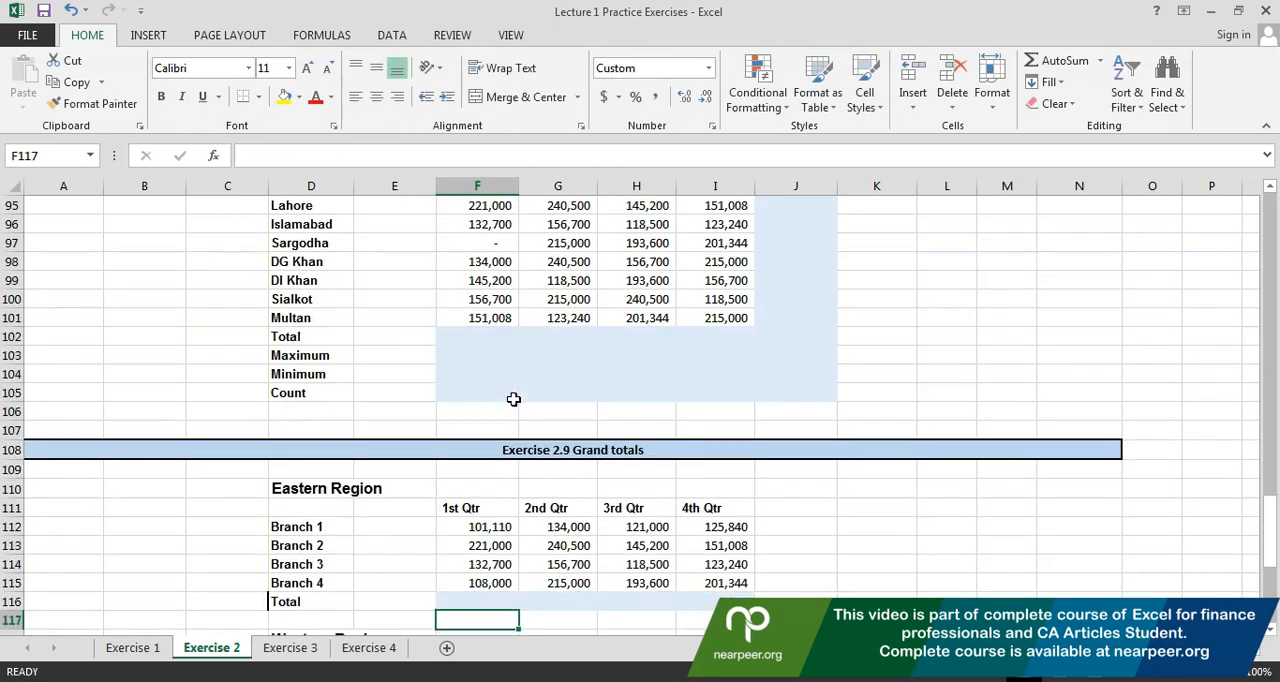
key(Down)
key(Down)
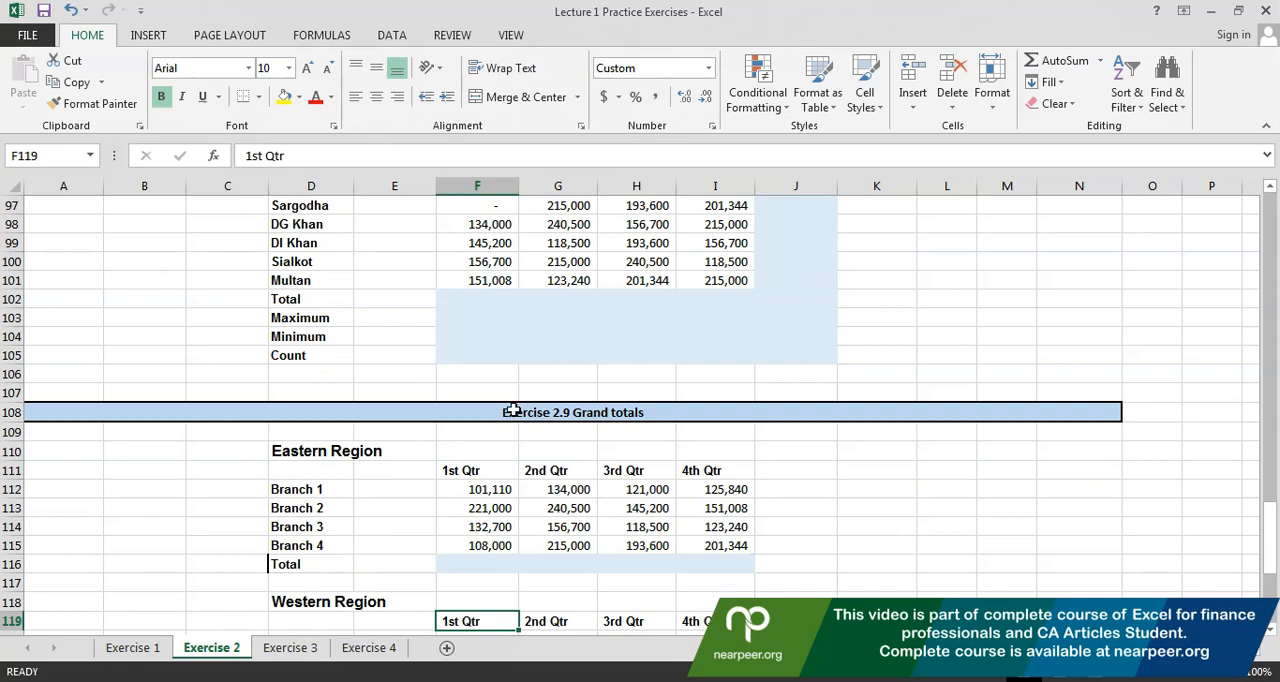
key(Down)
key(Down)
key(Down)
key(Down)
key(Down)
key(Down)
key(Down)
key(Down)
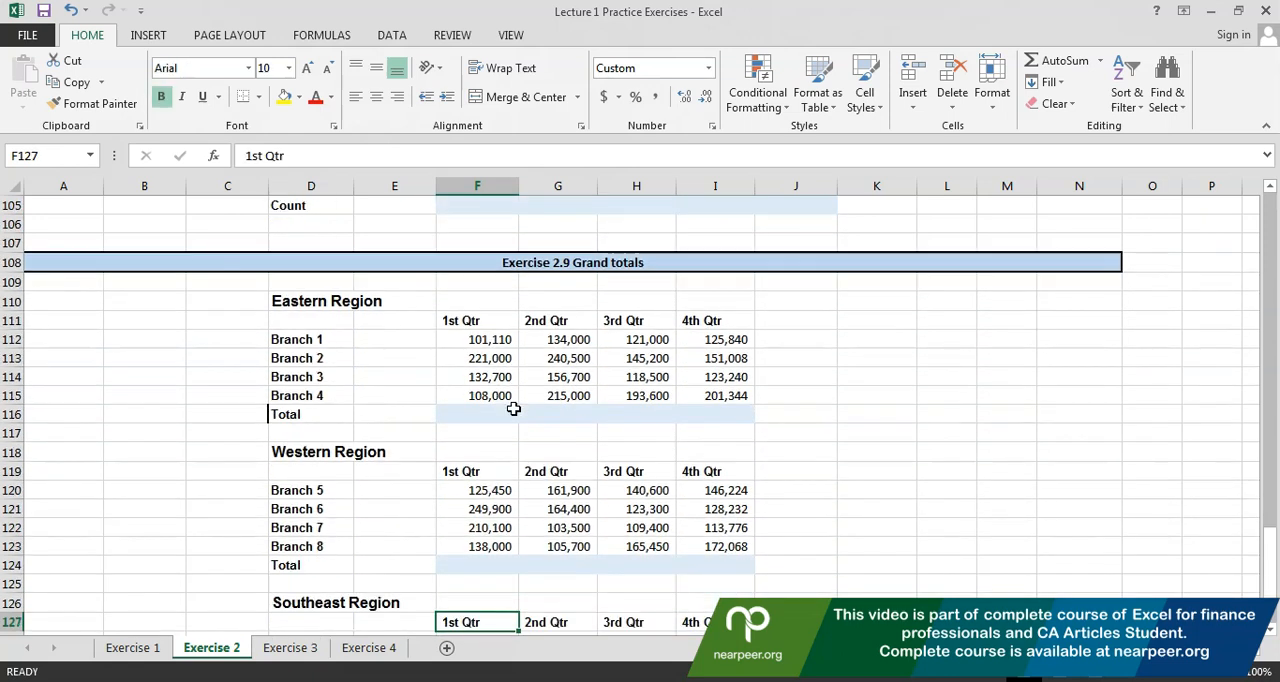
drag(468, 339, 680, 413)
click(1045, 64)
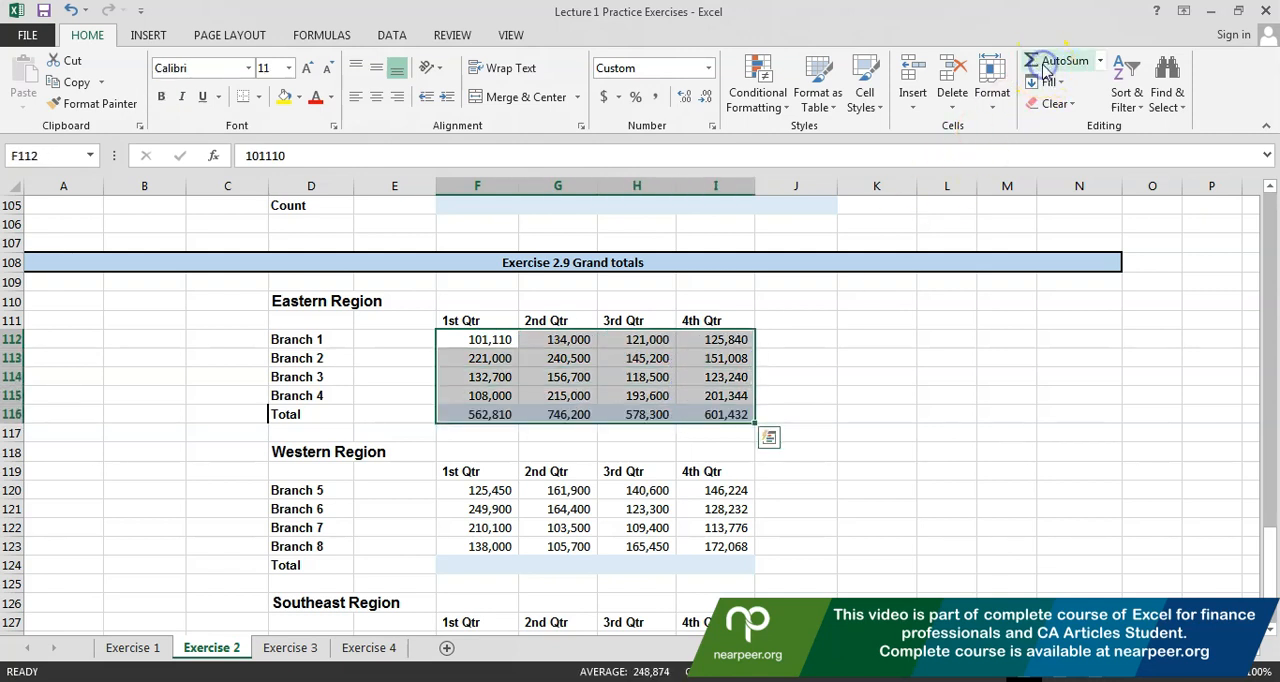
drag(452, 487, 697, 562)
click(1060, 61)
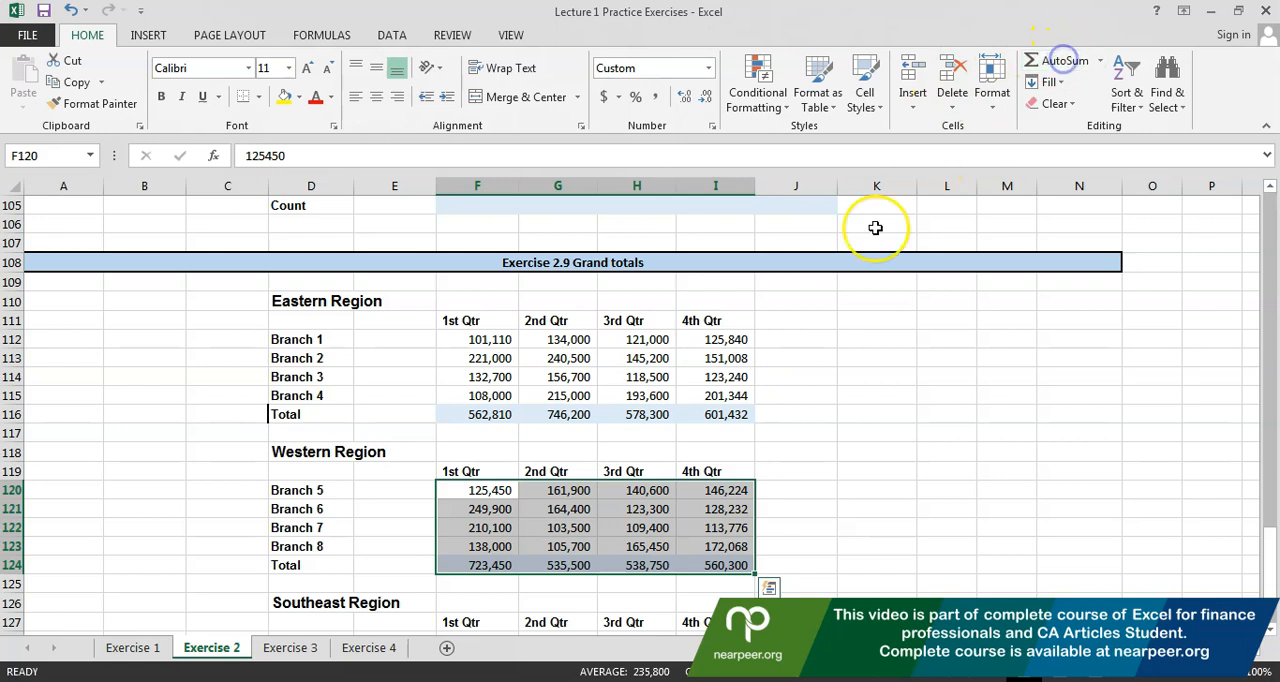
Inspect the Western Region's quarterly total formulas without changing them
key(Down)
key(Down)
key(Down)
key(Down)
key(F2)
key(Escape)
key(Right)
key(Right)
key(F2)
key(Escape)
key(Right)
key(F2)
key(Escape)
key(Down)
key(Down)
key(Down)
key(Down)
key(Down)
key(Down)
key(Down)
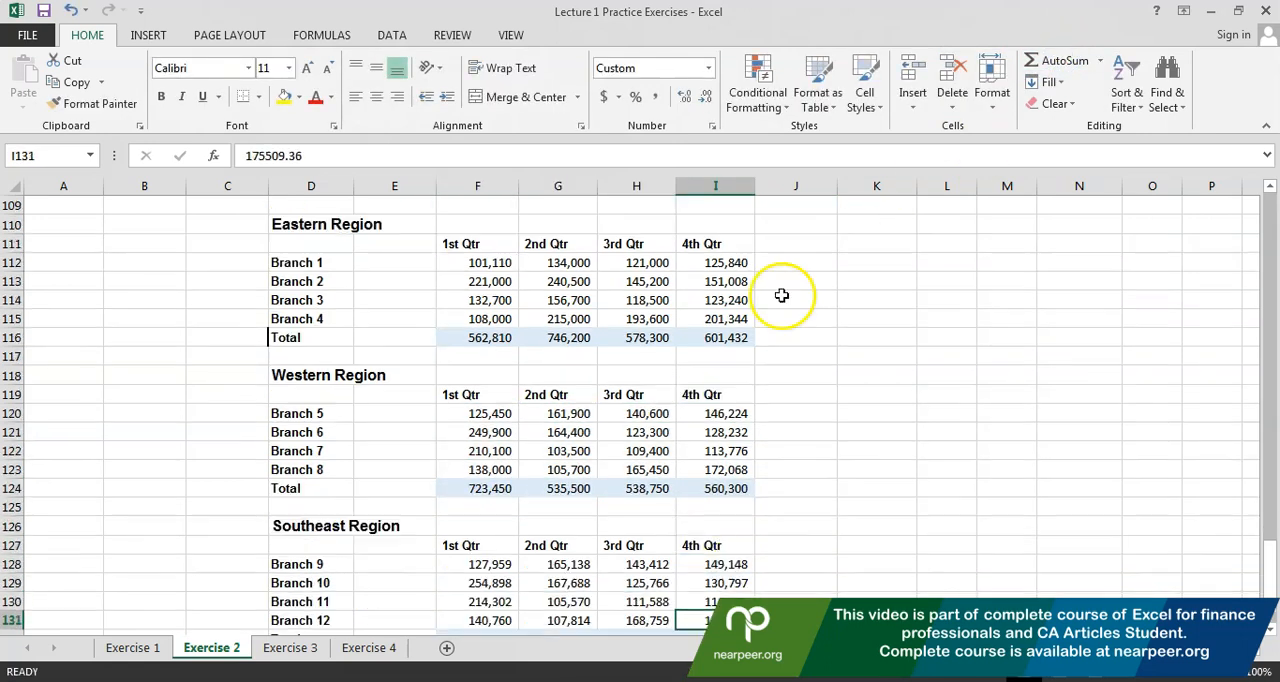
Use AutoSum to total all four quarters of the Southeast Region in F132:I132
scroll(600, 430, down, 2)
click(451, 562)
drag(451, 493, 718, 561)
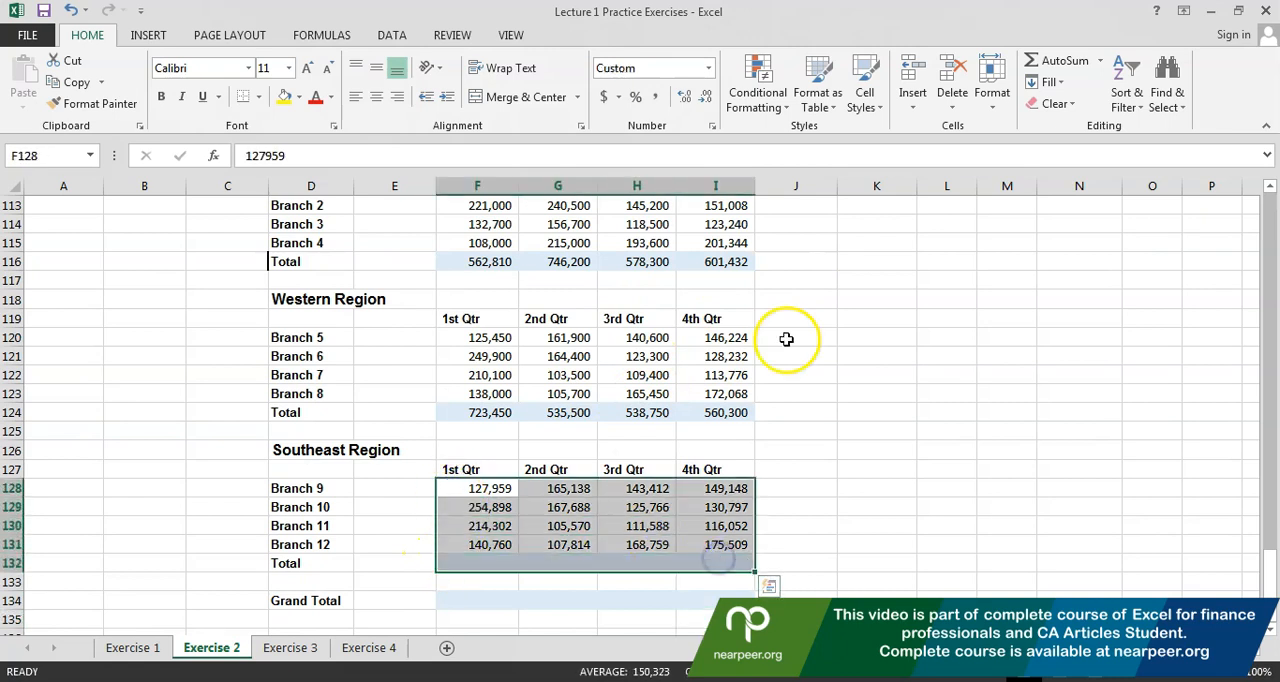
click(1058, 60)
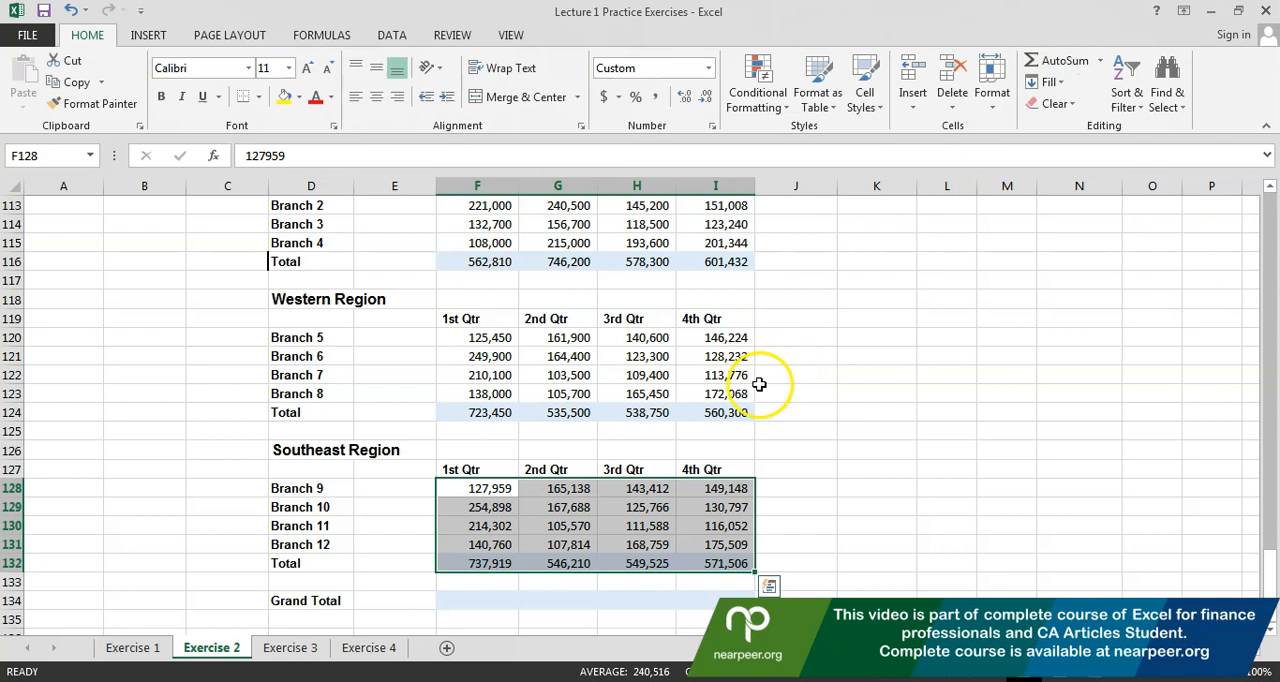
Select the three regions' figures together with the Grand Total row, F112:I134, and fill in the quarterly grand totals with AutoSum
click(469, 602)
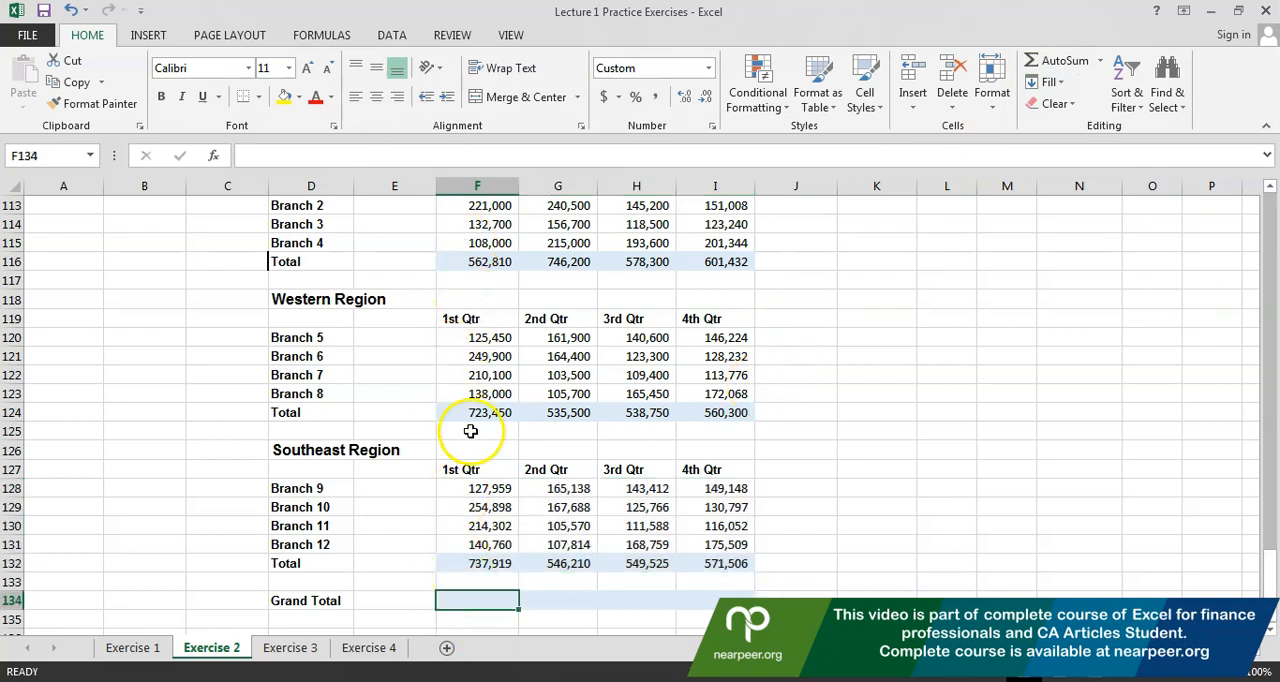
key(Up)
key(Up)
key(Up)
key(Up)
key(Up)
key(Up)
key(Up)
key(Up)
key(Up)
key(Up)
key(Up)
key(Up)
key(Up)
key(Up)
key(Up)
key(Up)
key(Up)
key(Up)
key(Up)
key(Up)
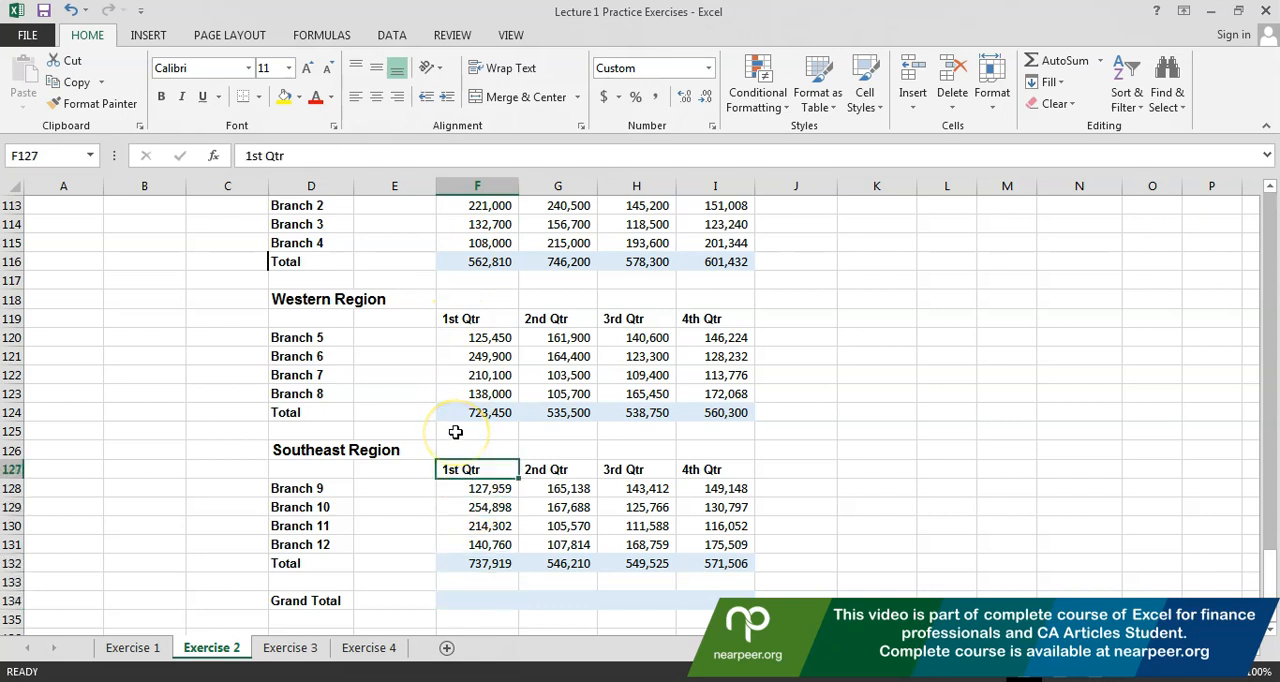
key(Up)
key(Up)
key(Up)
click(474, 280)
key(shift+Down)
key(shift+Down)
key(shift+Down)
key(shift+Down)
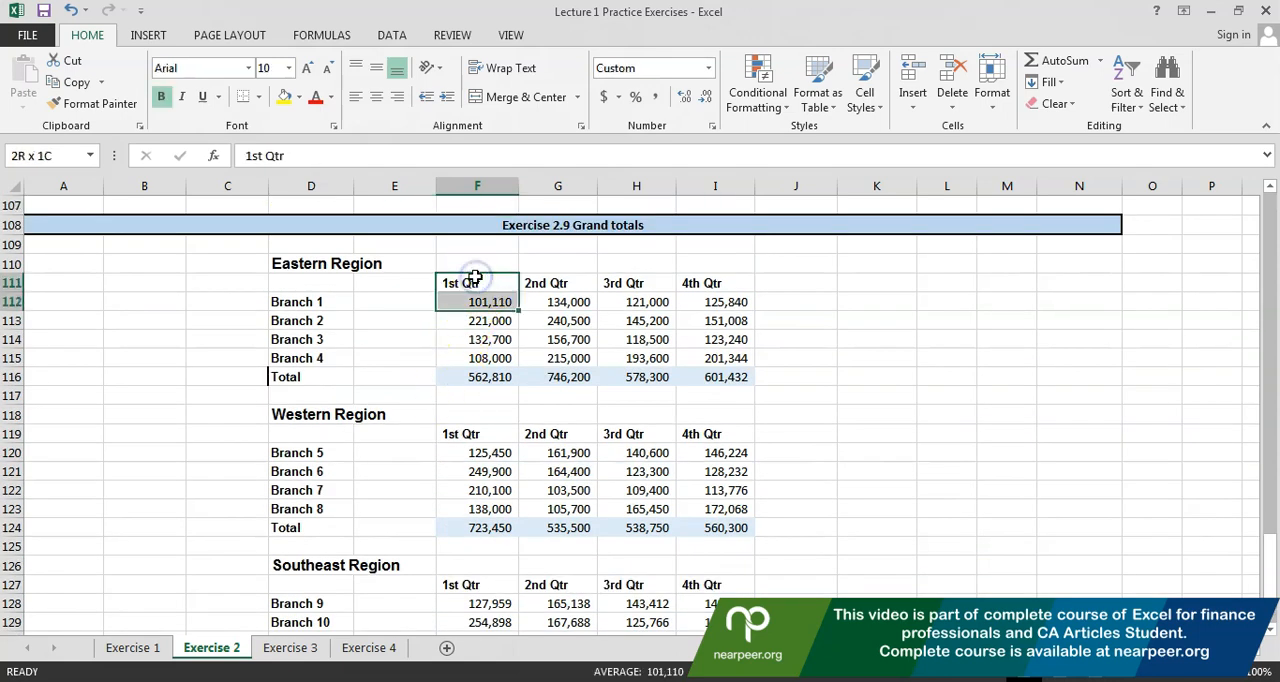
key(shift+Right)
key(shift+Right)
key(shift+Right)
key(shift+Down)
key(shift+Down)
key(shift+Down)
key(shift+Down)
key(shift+Down)
key(shift+Down)
key(shift+Down)
key(shift+Down)
key(shift+Down)
key(shift+Down)
key(shift+Down)
key(shift+Down)
key(shift+Down)
key(shift+Down)
key(shift+Down)
key(shift+Down)
key(shift+Down)
key(shift+Down)
key(shift+Down)
key(shift+Down)
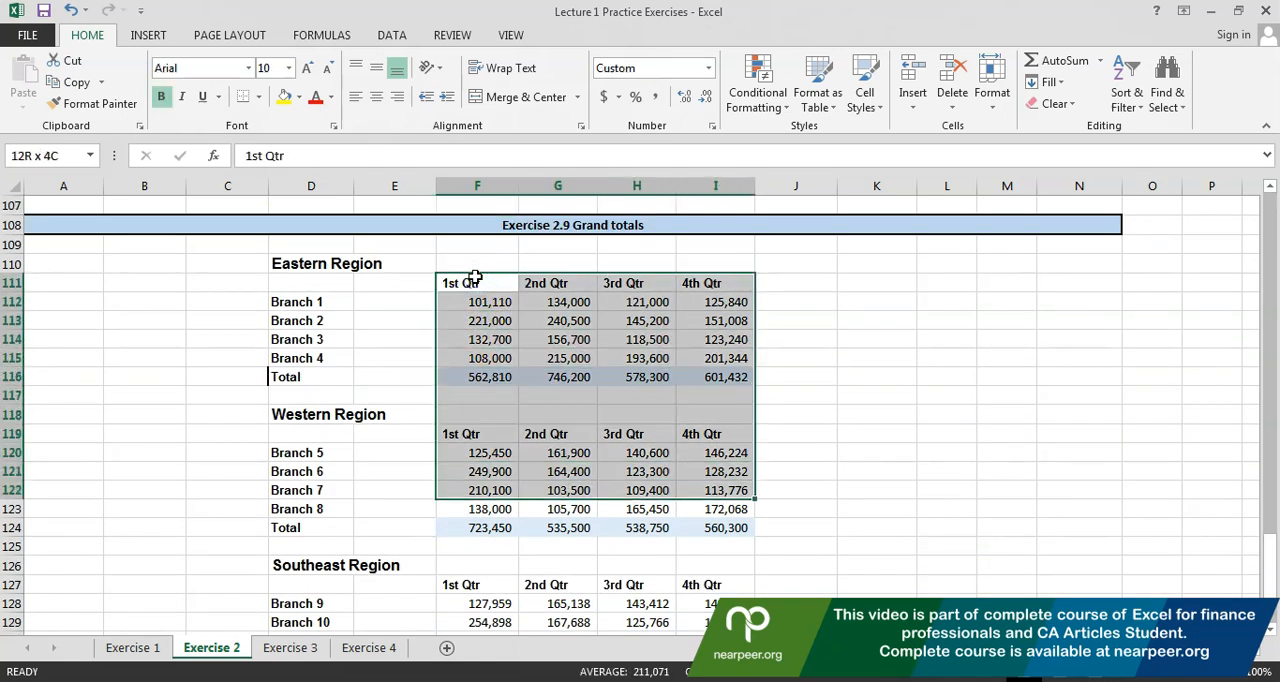
key(shift+Up)
key(shift+Up)
key(shift+Up)
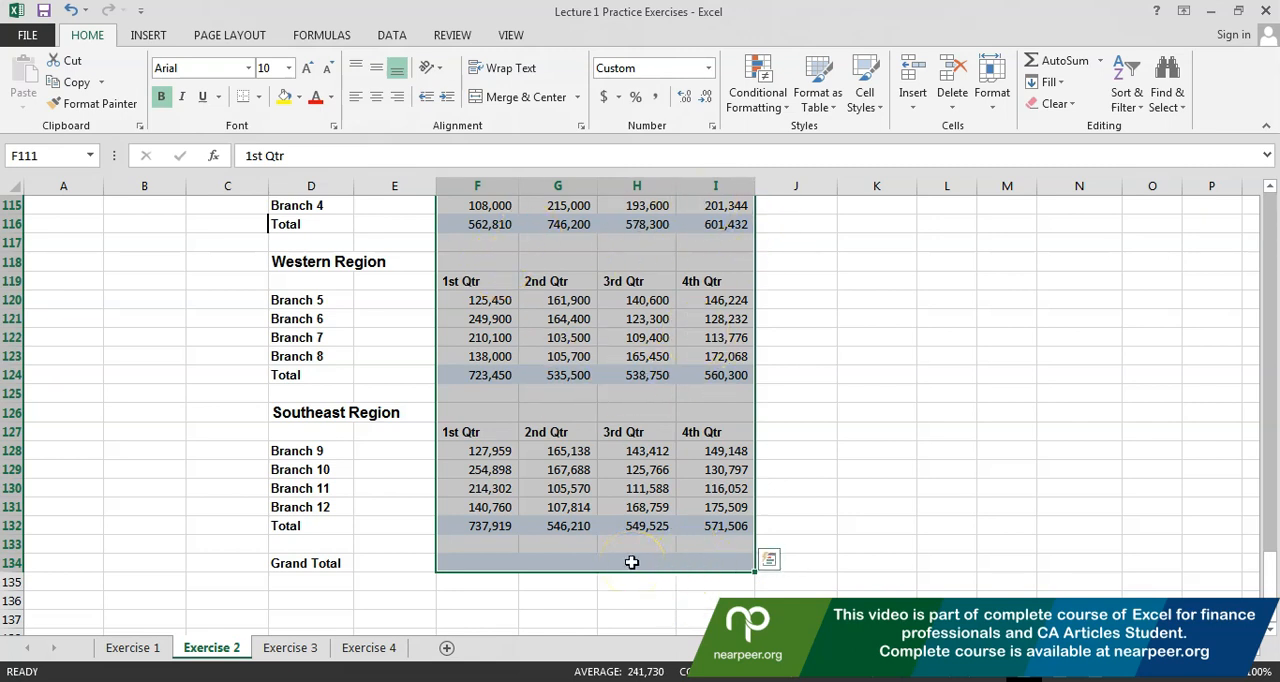
click(1054, 62)
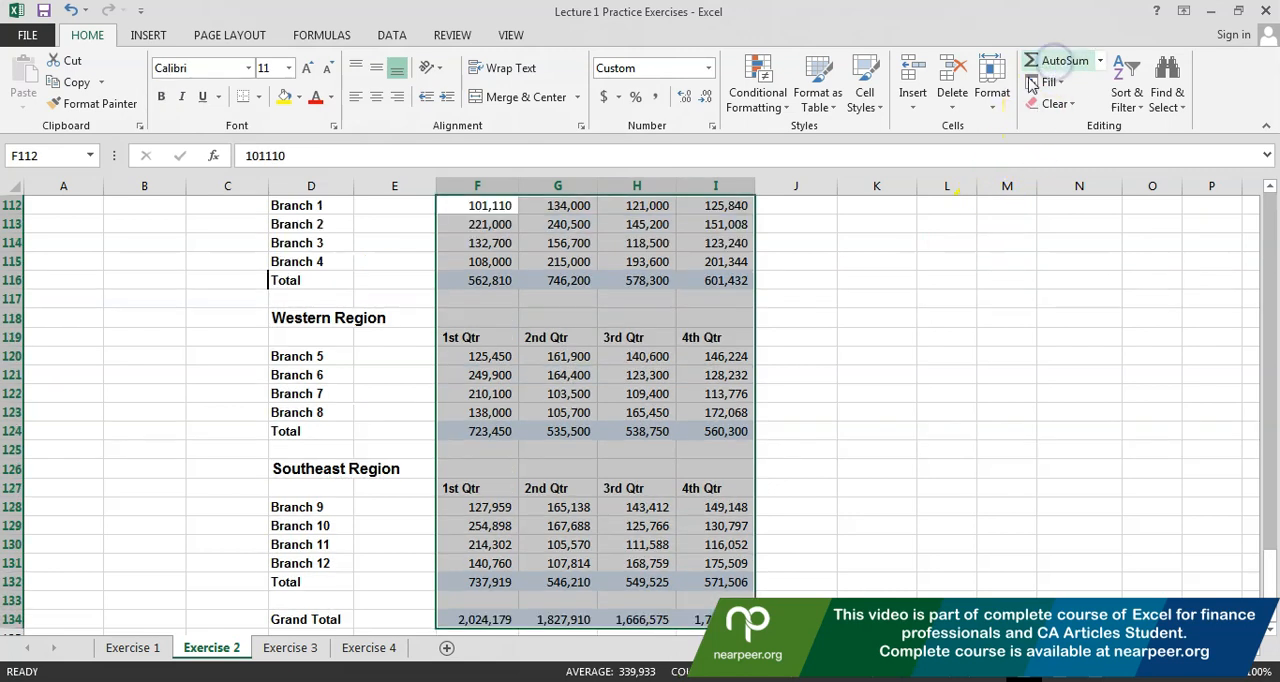
Examine which cells the 1st Qtr grand total formula in F134 refers to, and leave the cell unchanged
key(Down)
key(Down)
key(Down)
key(Down)
key(Down)
key(Down)
key(Down)
key(Down)
key(Down)
key(Down)
key(Down)
key(Down)
key(Down)
key(Down)
key(Down)
key(Down)
key(Down)
key(Down)
key(Down)
key(Down)
key(Down)
key(Down)
key(Down)
key(Down)
key(Up)
key(Up)
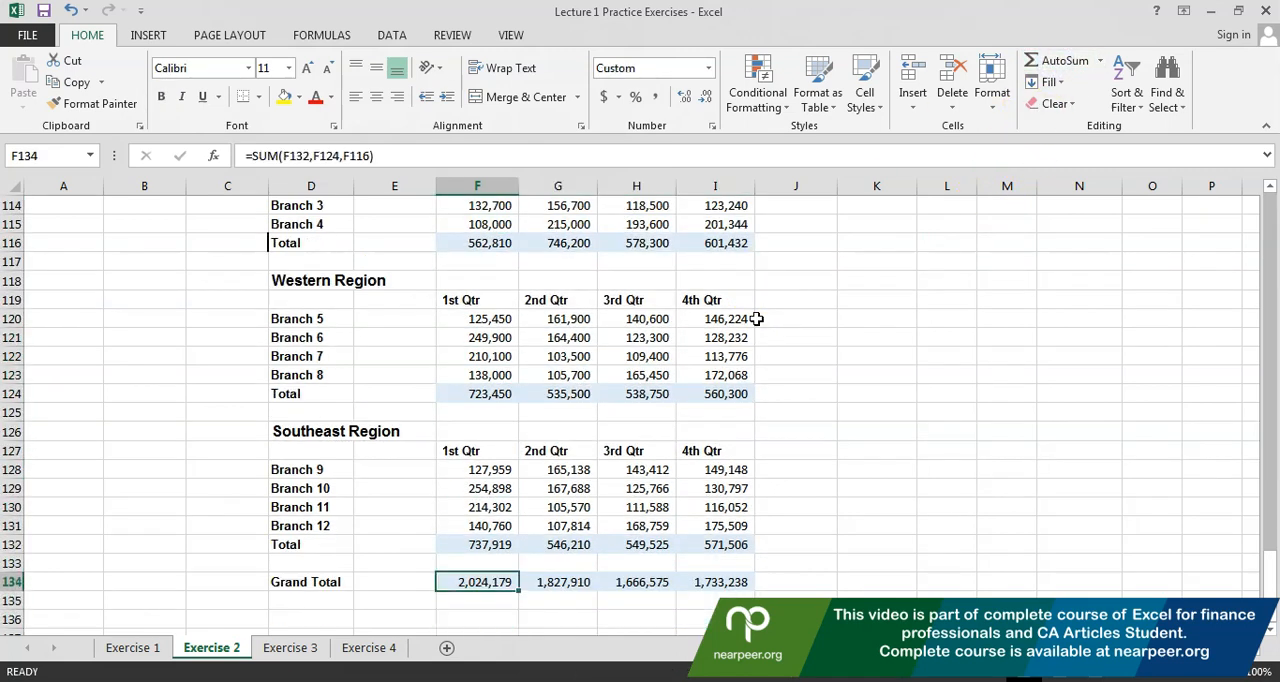
key(F2)
drag(1272, 556, 1275, 565)
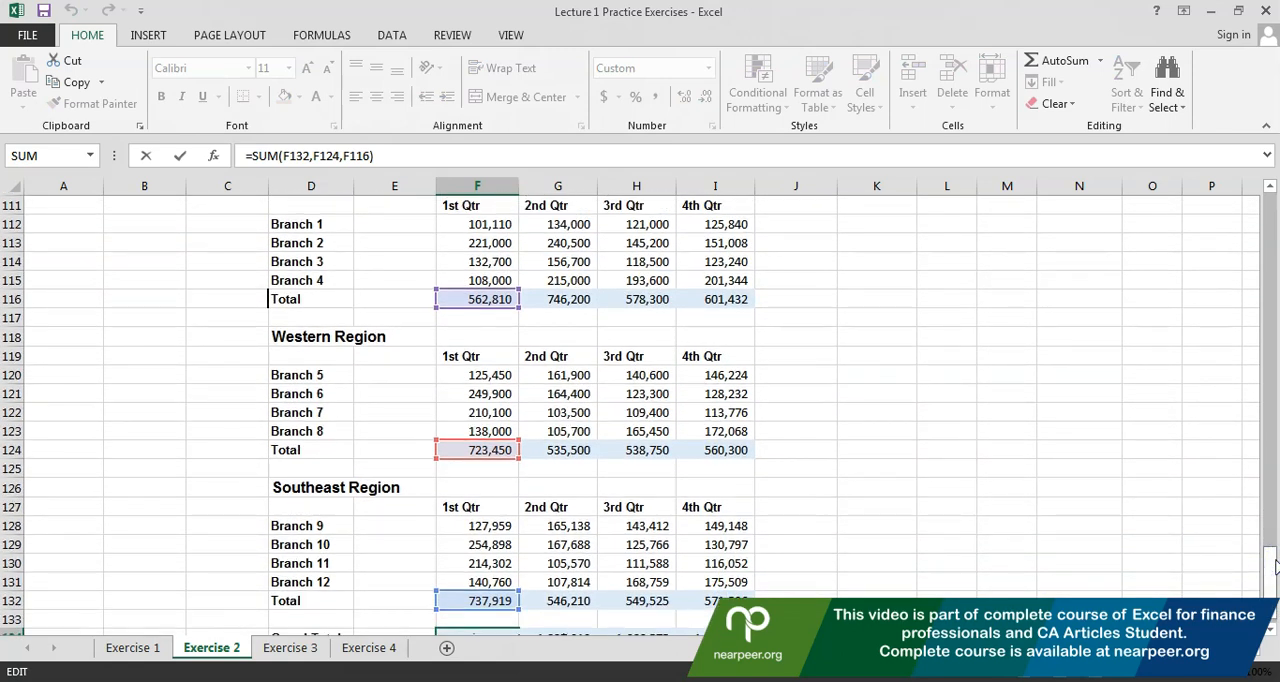
click(1130, 300)
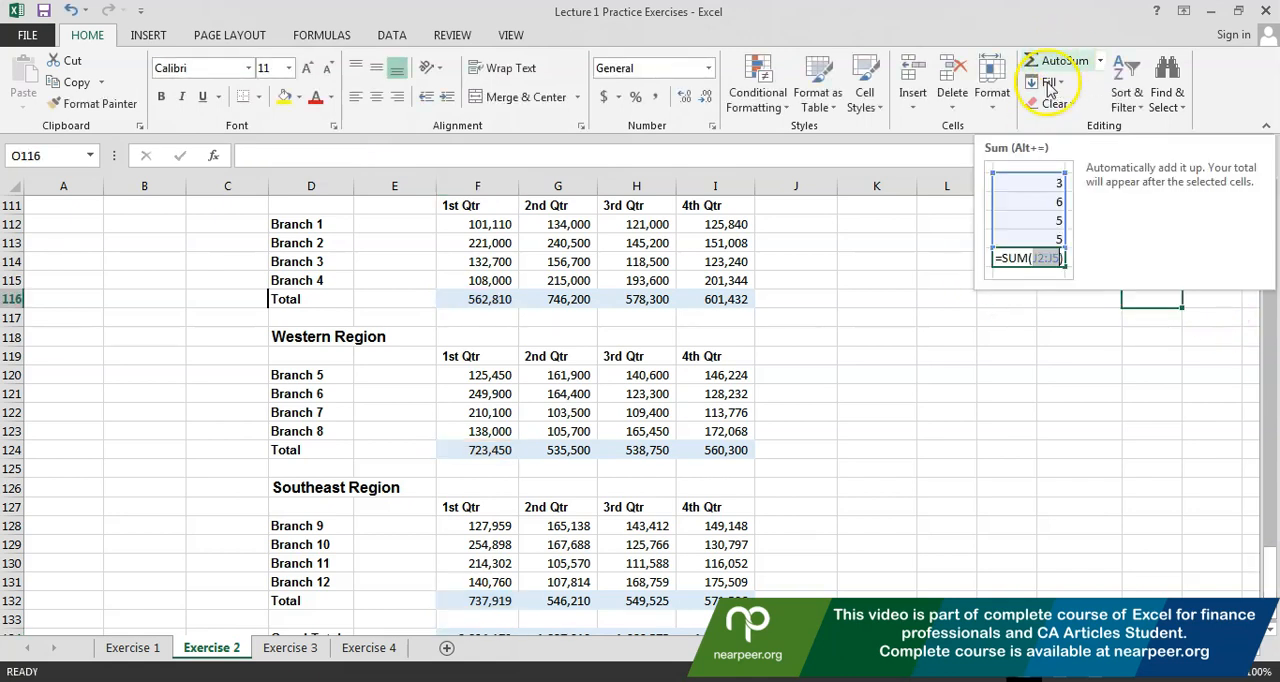
Look over the completed regional tables and grand totals, and return to the beginning of the Exercise 2 sheet
click(935, 272)
key(Up)
key(Up)
key(Up)
key(Up)
key(Up)
key(Up)
key(Up)
key(Up)
key(Up)
key(Up)
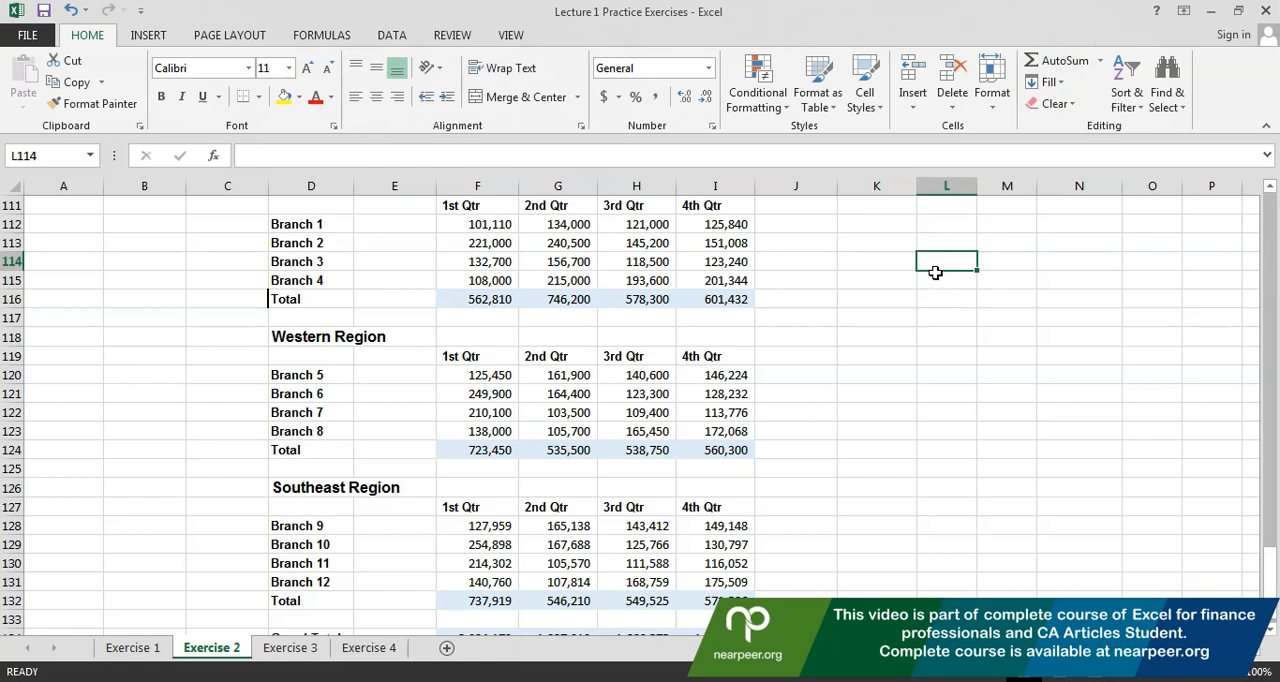
drag(263, 414, 298, 419)
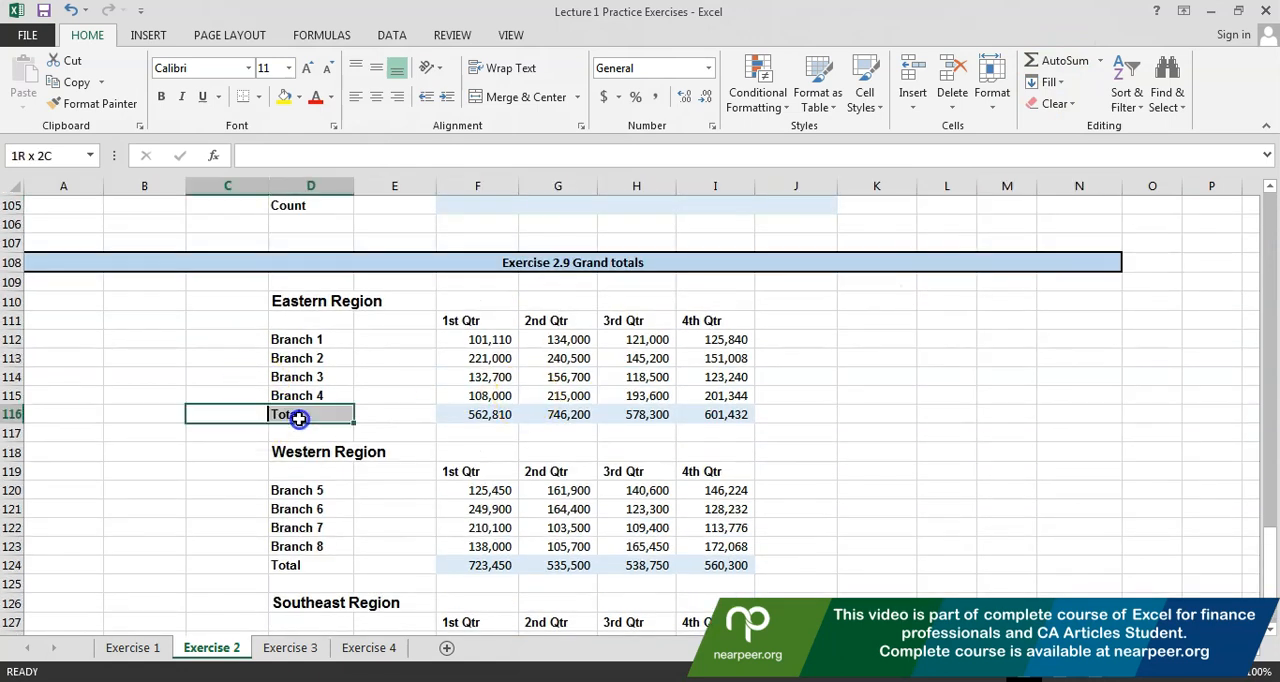
key(Down)
key(Down)
key(Down)
key(Down)
key(Down)
key(Down)
key(Down)
key(Down)
key(Down)
key(Down)
key(Down)
key(Down)
key(Down)
key(Down)
key(Down)
key(Down)
key(Down)
key(Down)
key(Down)
key(Down)
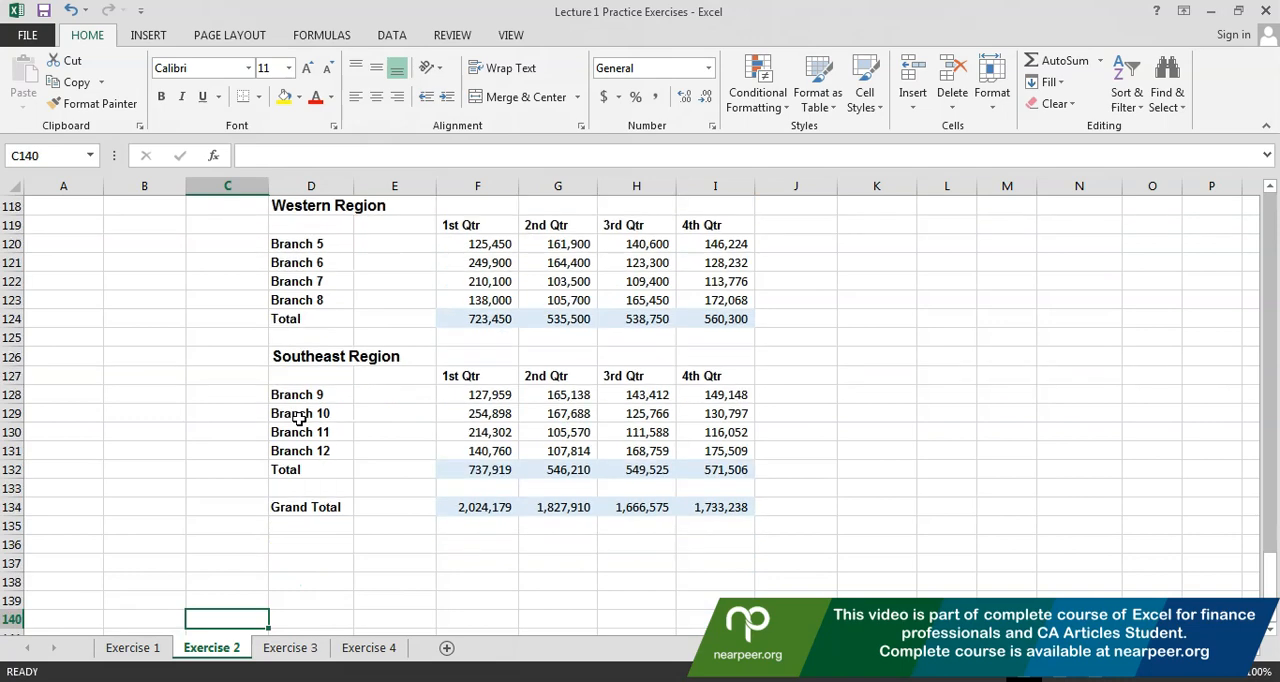
key(Up)
key(Up)
key(Up)
key(Up)
key(Up)
key(Up)
key(Up)
key(Up)
key(Up)
key(Up)
key(Up)
key(Up)
key(Up)
key(Up)
key(Up)
key(Up)
key(Up)
key(Up)
key(Up)
key(Up)
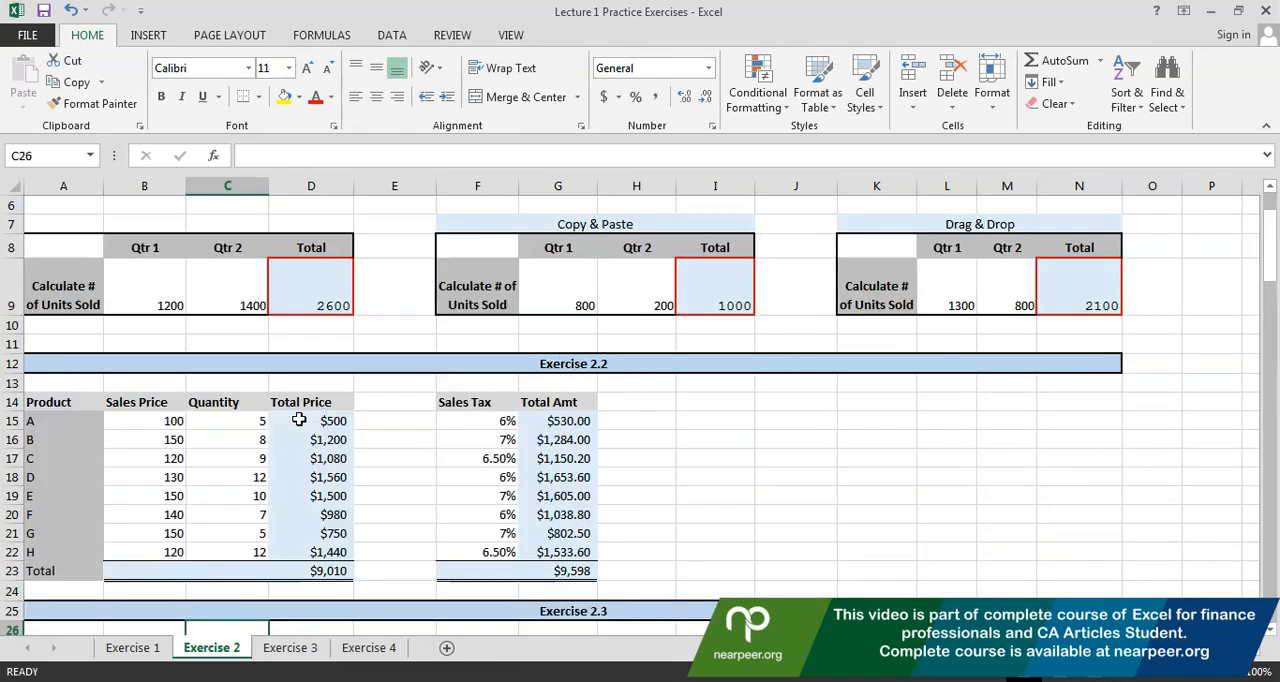
key(Up)
key(Up)
key(Up)
key(Up)
key(Up)
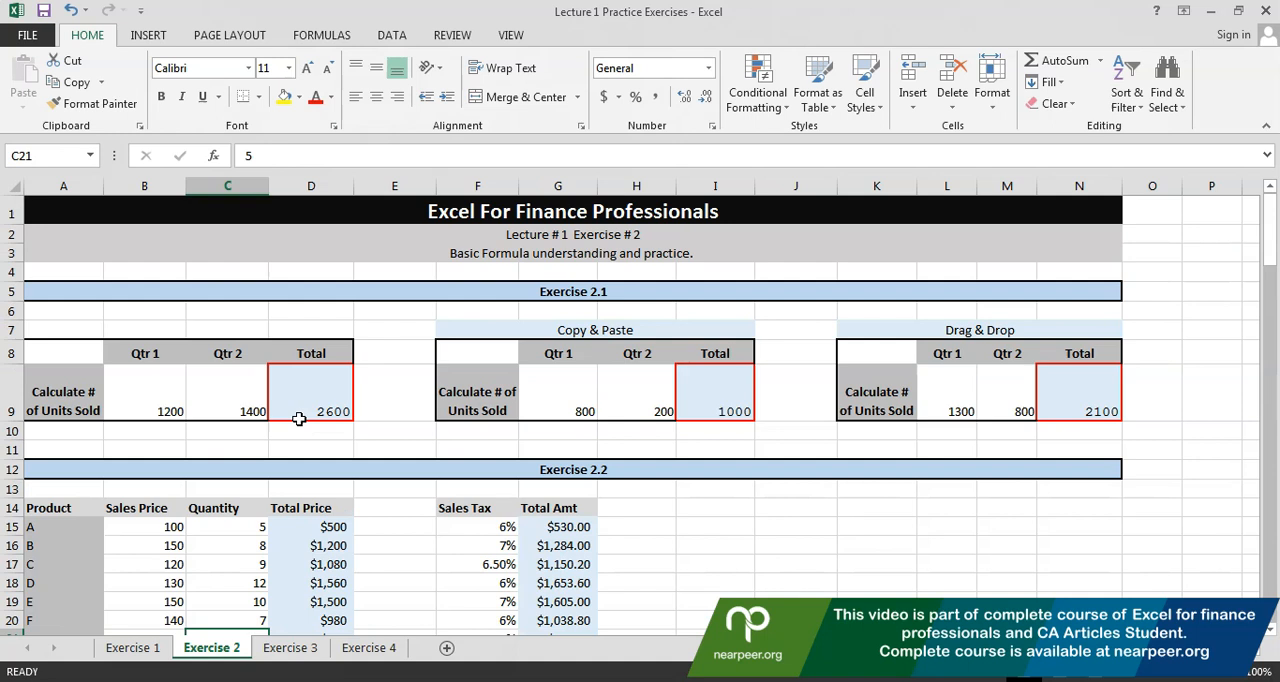